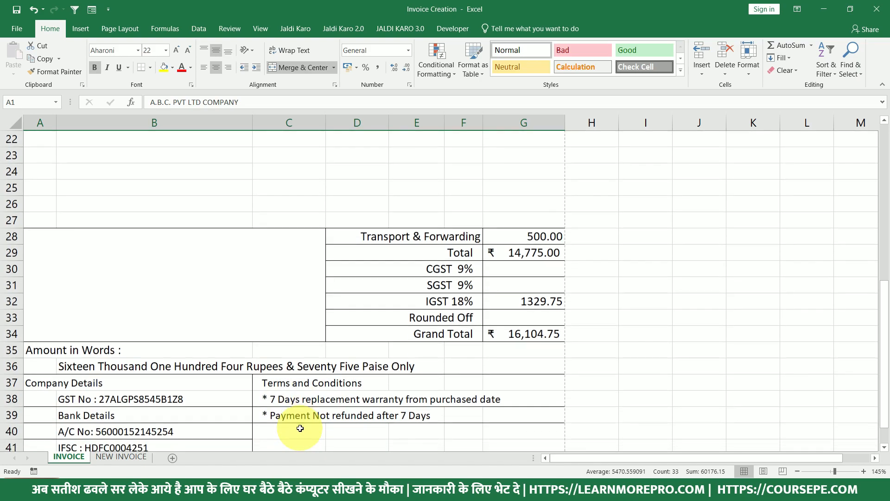
Review the finished sample invoice on the INVOICE sheet, then switch to the blank NEW INVOICE sheet.
{"action": "scroll", "coordinate": [301, 427], "scroll_direction": "up", "scroll_amount": 1}
{"action": "scroll", "coordinate": [301, 426], "scroll_direction": "up", "scroll_amount": 7}
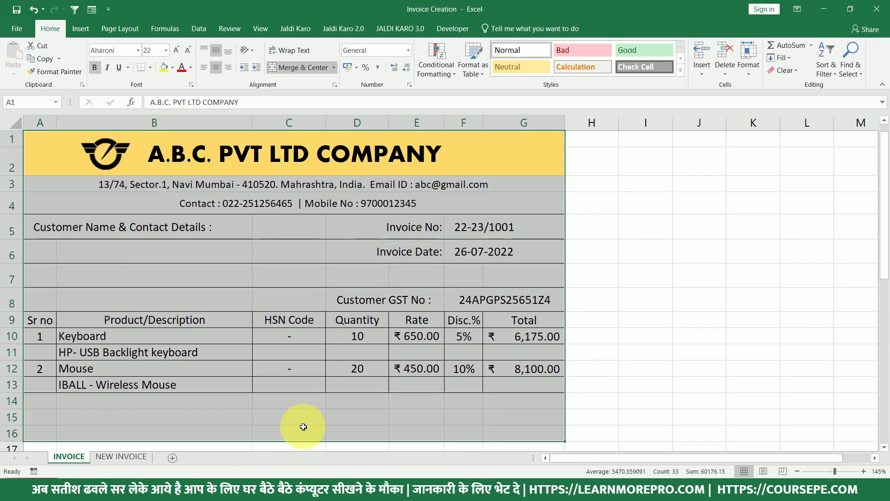
{"action": "left_click", "coordinate": [297, 346]}
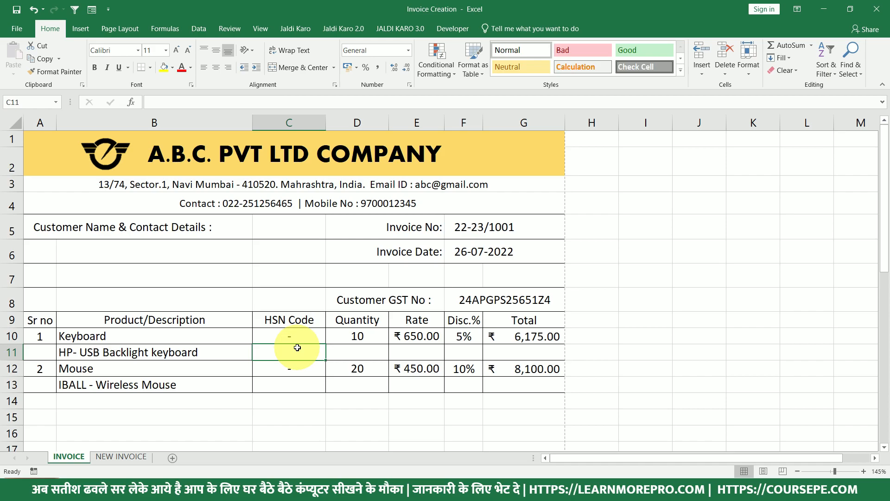
{"action": "scroll", "coordinate": [312, 353], "scroll_direction": "down", "scroll_amount": 8}
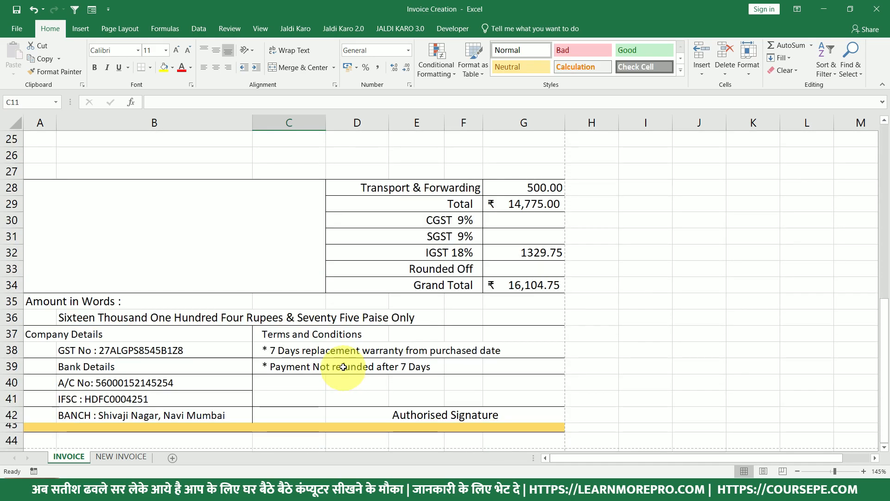
{"action": "scroll", "coordinate": [342, 365], "scroll_direction": "up", "scroll_amount": 8}
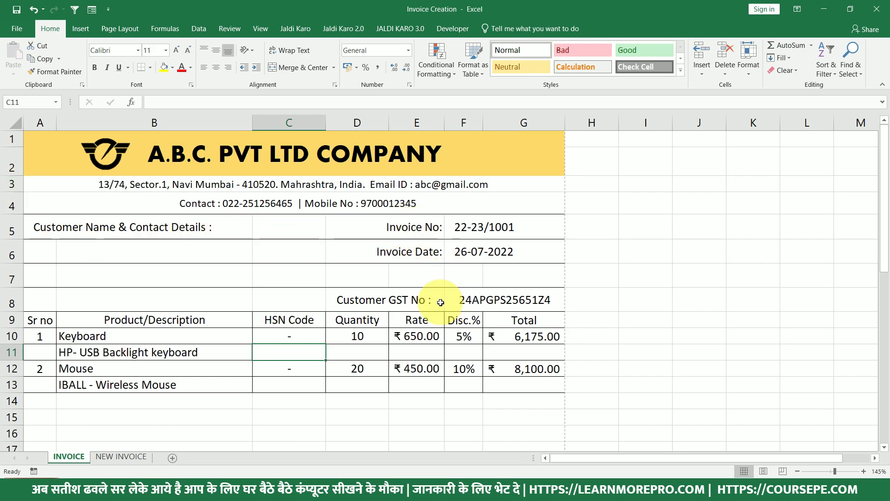
{"action": "left_click", "coordinate": [118, 457]}
Check the reference header, then enter A.B.C Pvt. LTD. in cell A1 of NEW INVOICE.
{"action": "left_click", "coordinate": [42, 186]}
{"action": "left_click", "coordinate": [56, 150]}
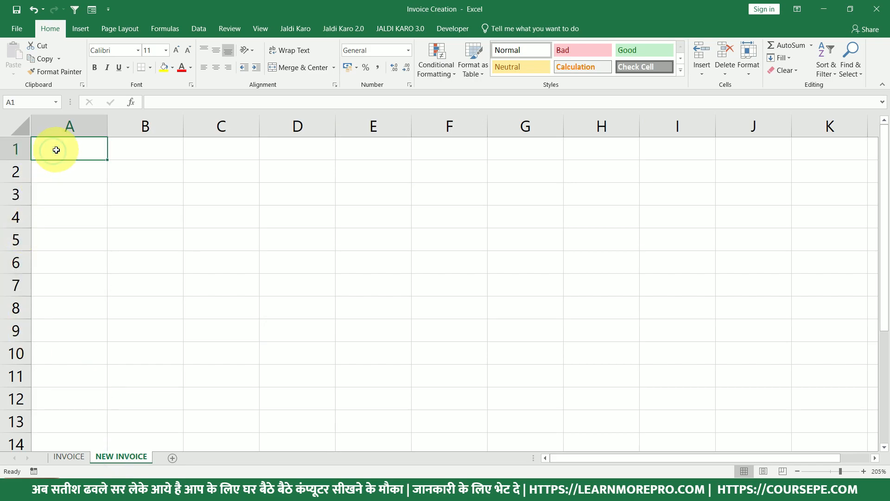
{"action": "left_click", "coordinate": [60, 457]}
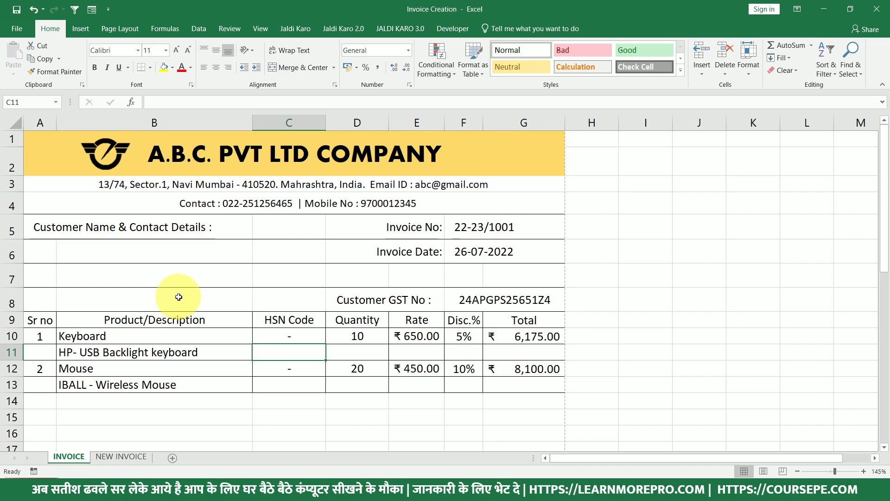
{"action": "left_click", "coordinate": [136, 457]}
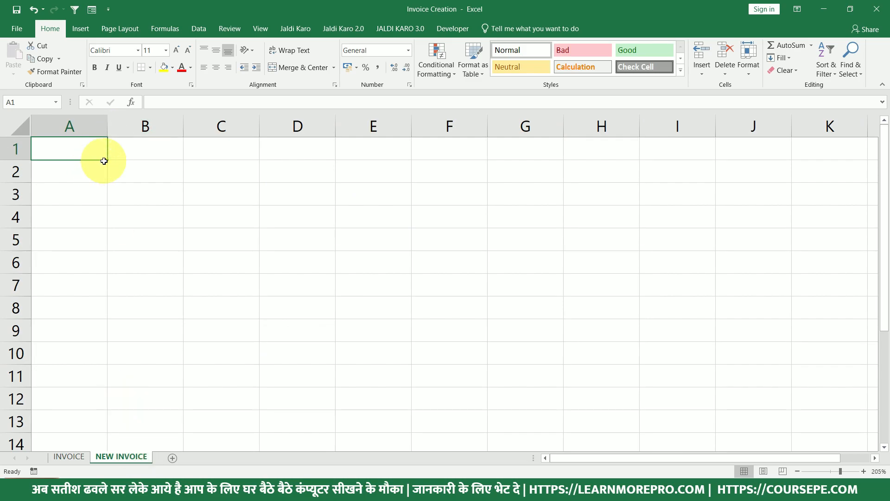
{"action": "type", "text": "AB"}
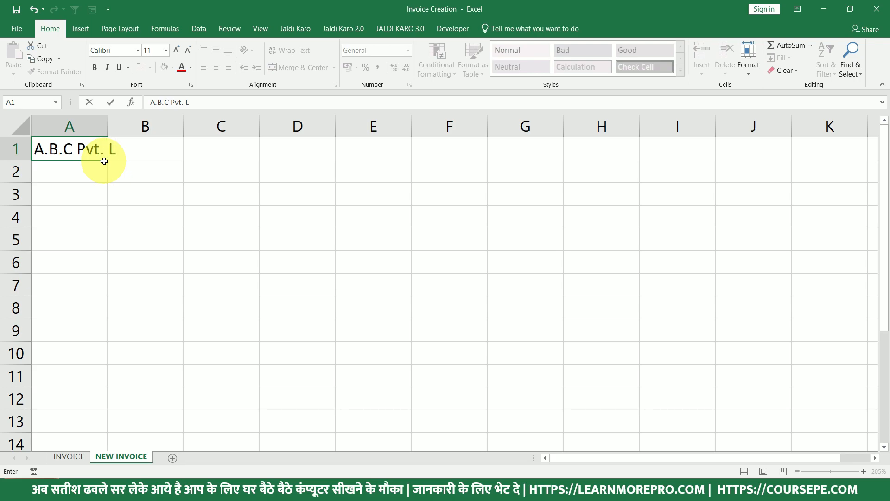
{"action": "type", "text": "."}
{"action": "key", "text": "Return"}
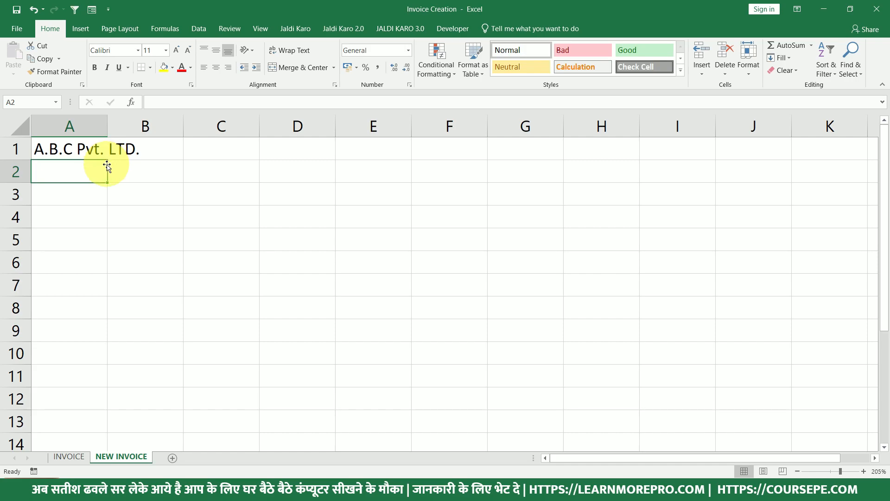
Copy the address and email line from INVOICE A3 into A3 of NEW INVOICE.
{"action": "left_click", "coordinate": [77, 457]}
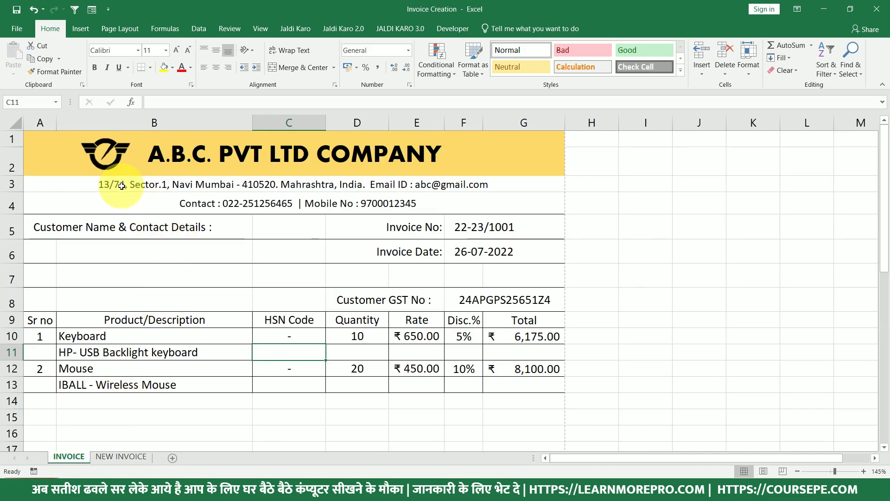
{"action": "left_click", "coordinate": [107, 185]}
{"action": "double_click", "coordinate": [106, 186]}
{"action": "left_click_drag", "start_coordinate": [106, 185], "coordinate": [513, 158]}
{"action": "key", "text": "ctrl+c"}
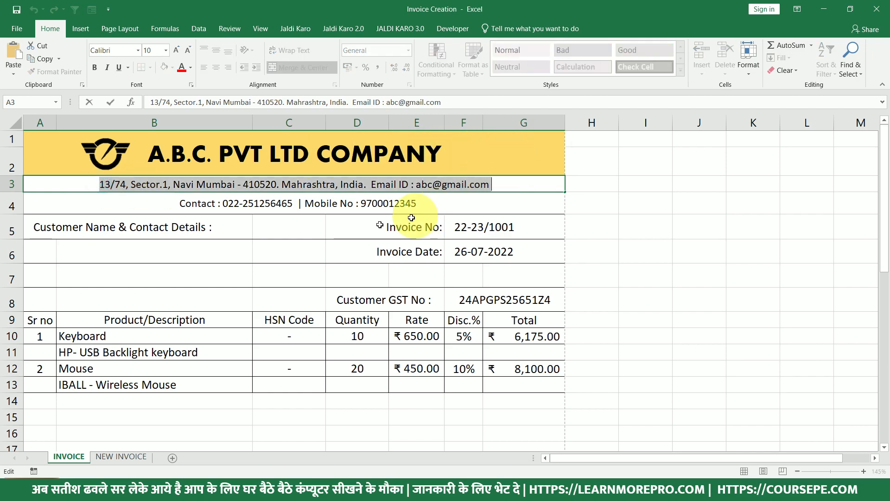
{"action": "left_click", "coordinate": [129, 456]}
{"action": "left_click", "coordinate": [74, 197]}
{"action": "key", "text": "ctrl+v"}
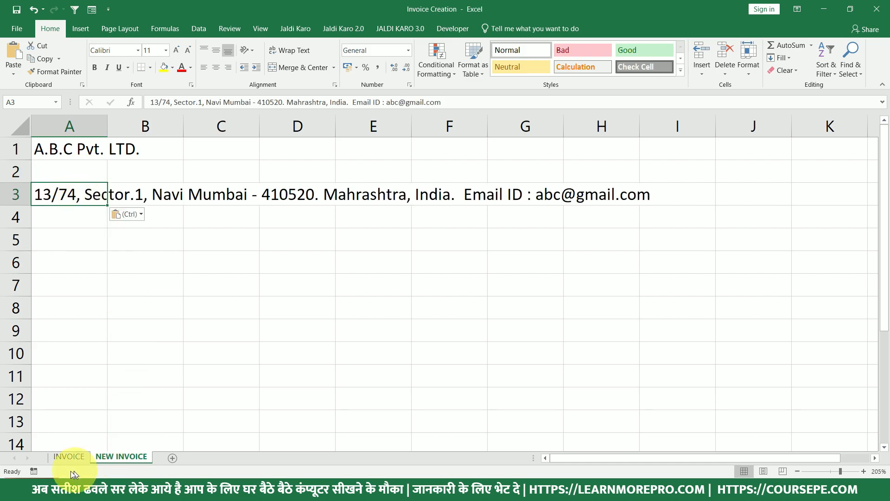
Copy the phone-number contact line from INVOICE A4 into A4 of NEW INVOICE.
{"action": "left_click", "coordinate": [69, 456]}
{"action": "left_click", "coordinate": [103, 233]}
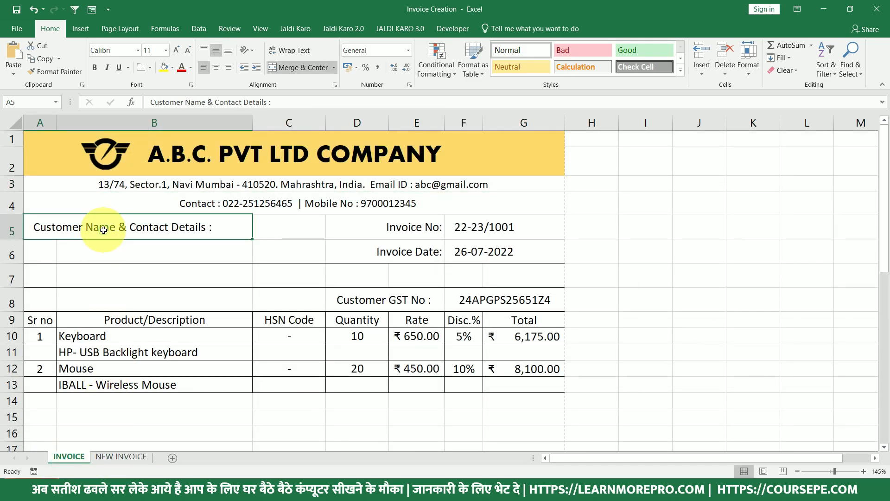
{"action": "left_click", "coordinate": [188, 204]}
{"action": "double_click", "coordinate": [178, 203]}
{"action": "left_click_drag", "start_coordinate": [179, 203], "coordinate": [447, 180]}
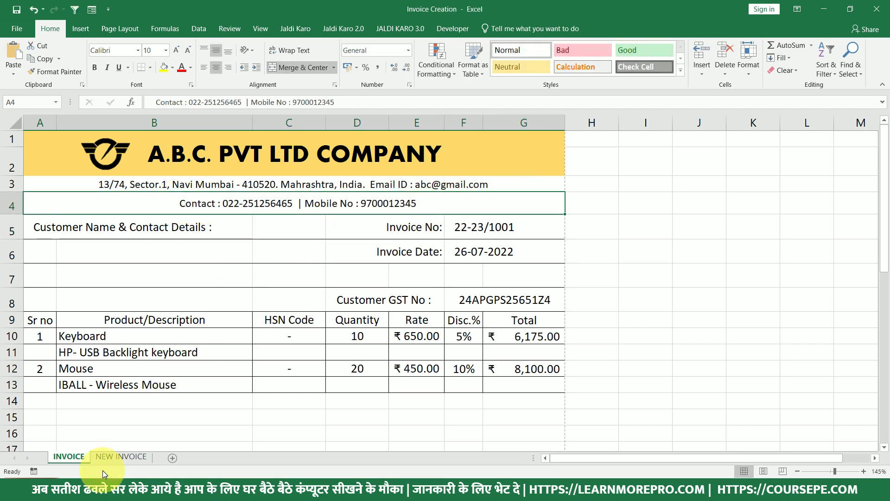
{"action": "left_click", "coordinate": [119, 456]}
{"action": "left_click", "coordinate": [62, 221]}
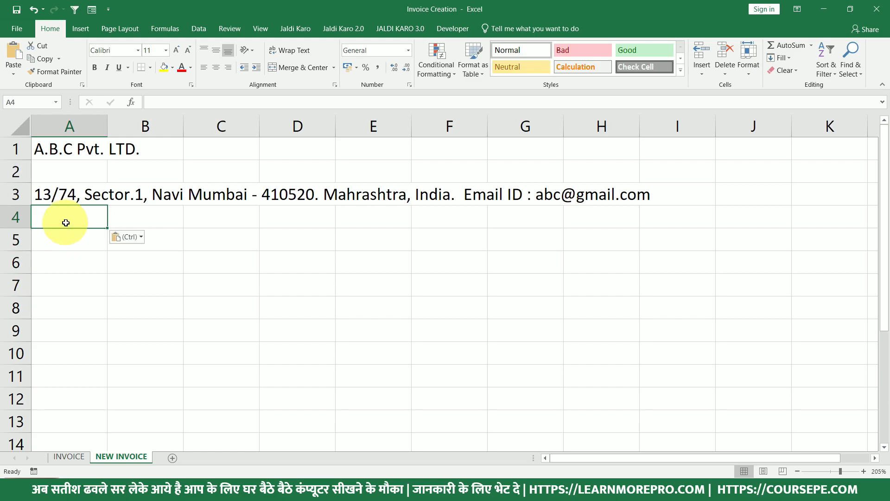
{"action": "key", "text": "ctrl+v"}
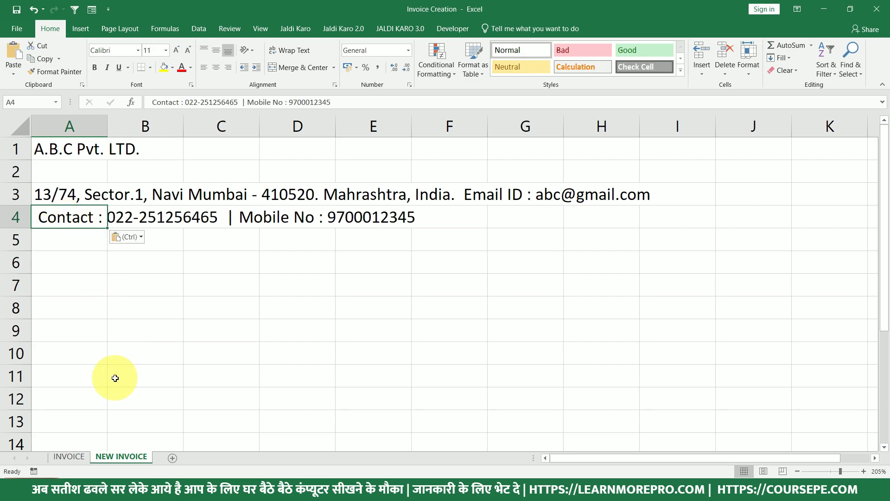
Copy the label 'Customer Name & Contact Details :' from INVOICE into A5 of NEW INVOICE.
{"action": "left_click", "coordinate": [76, 457]}
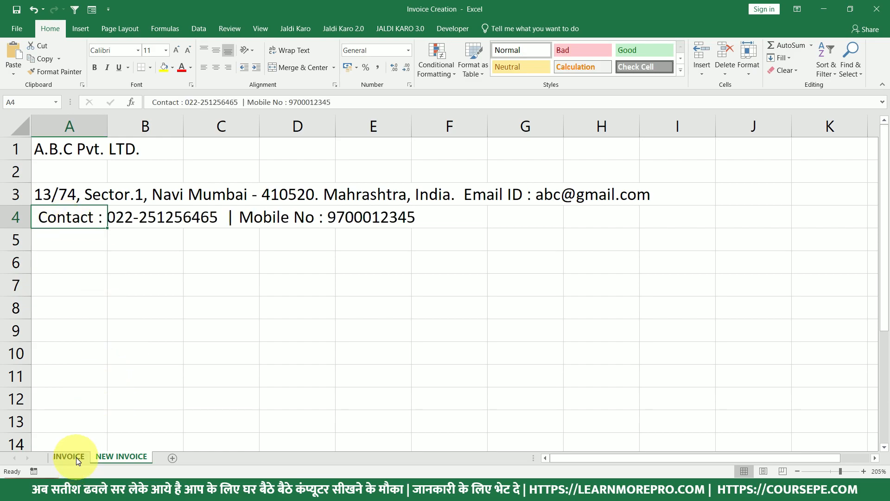
{"action": "left_click", "coordinate": [76, 457]}
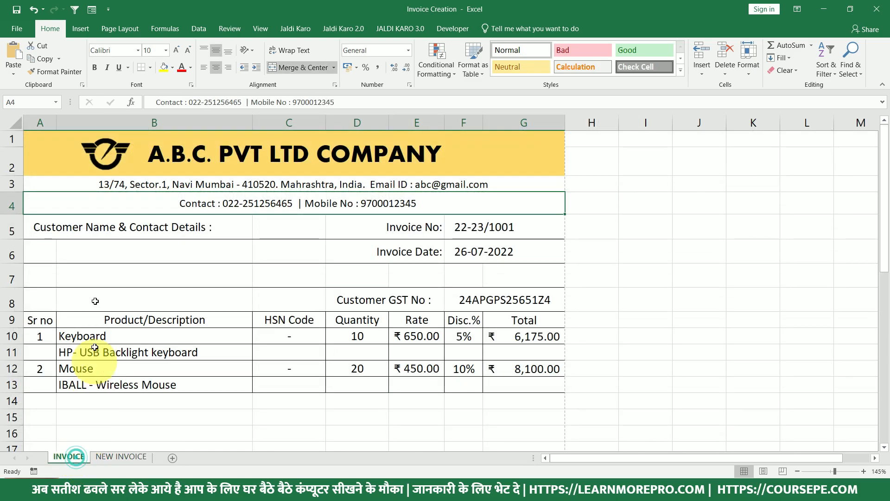
{"action": "left_click", "coordinate": [169, 228]}
{"action": "left_click", "coordinate": [210, 227]}
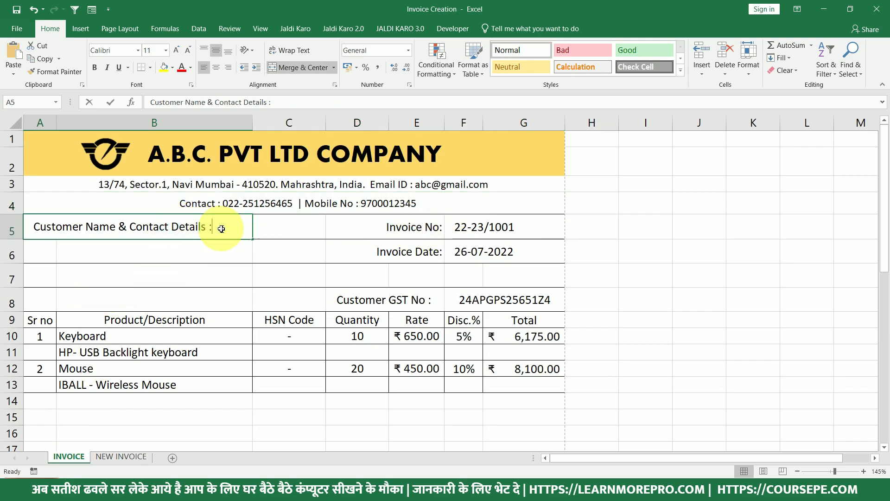
{"action": "double_click", "coordinate": [221, 229]}
{"action": "left_click_drag", "start_coordinate": [221, 229], "coordinate": [36, 227]}
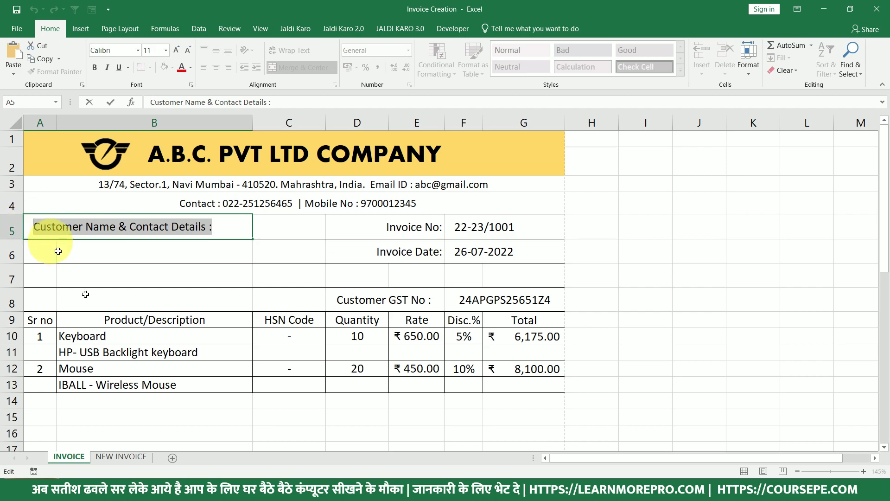
{"action": "left_click", "coordinate": [113, 457]}
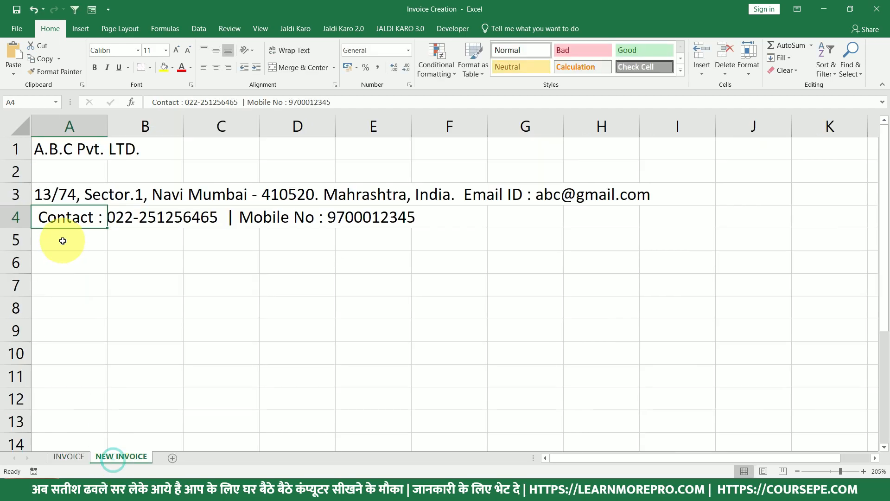
{"action": "left_click", "coordinate": [62, 242]}
{"action": "key", "text": "ctrl+v"}
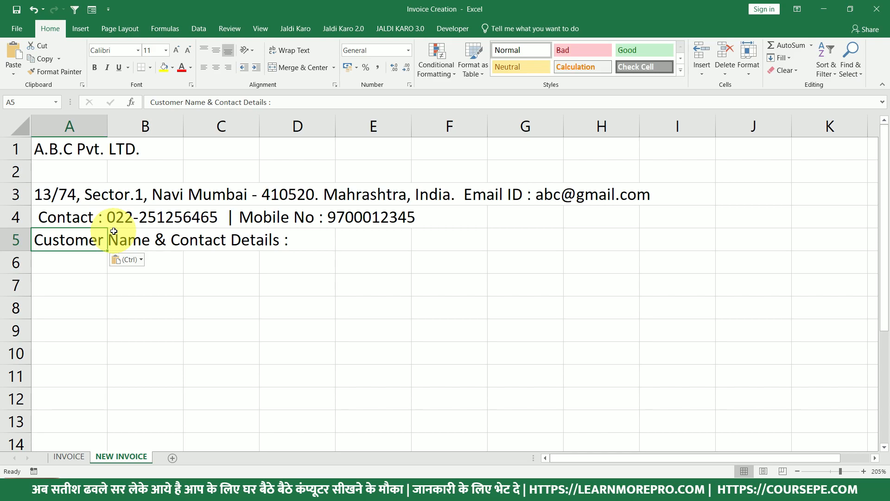
Inspect the invoice number and GST block on INVOICE, then copy the item table header row 9.
{"action": "left_click", "coordinate": [76, 457]}
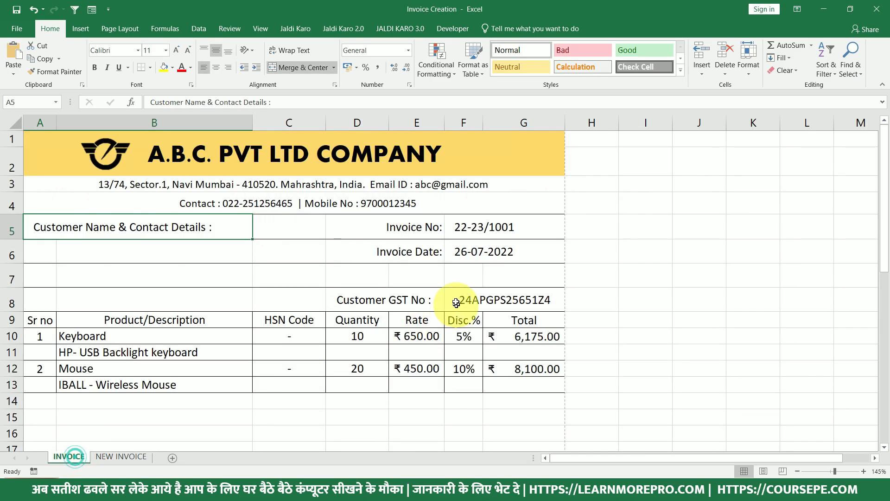
{"action": "left_click", "coordinate": [407, 226]}
{"action": "left_click_drag", "start_coordinate": [407, 227], "coordinate": [475, 225]}
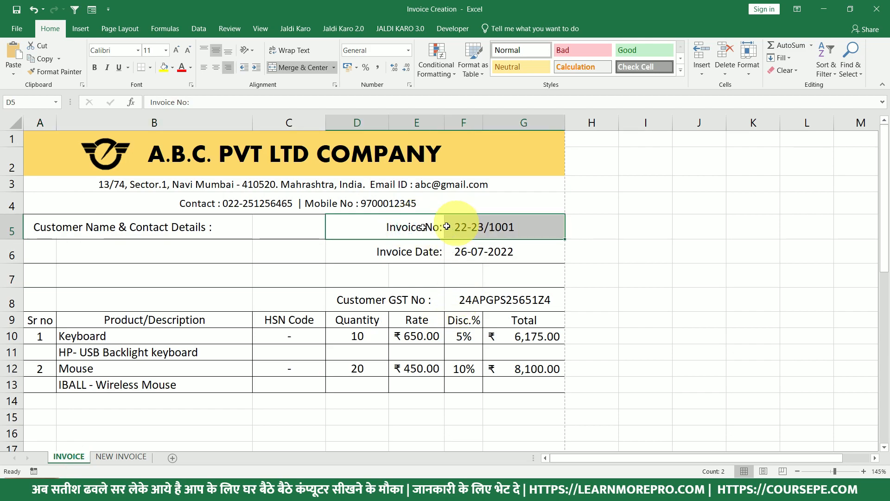
{"action": "left_click", "coordinate": [469, 227]}
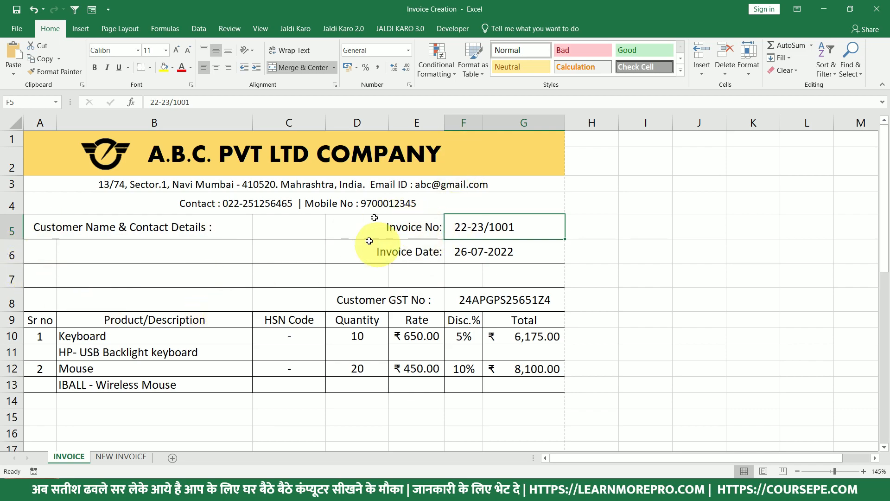
{"action": "left_click", "coordinate": [364, 300]}
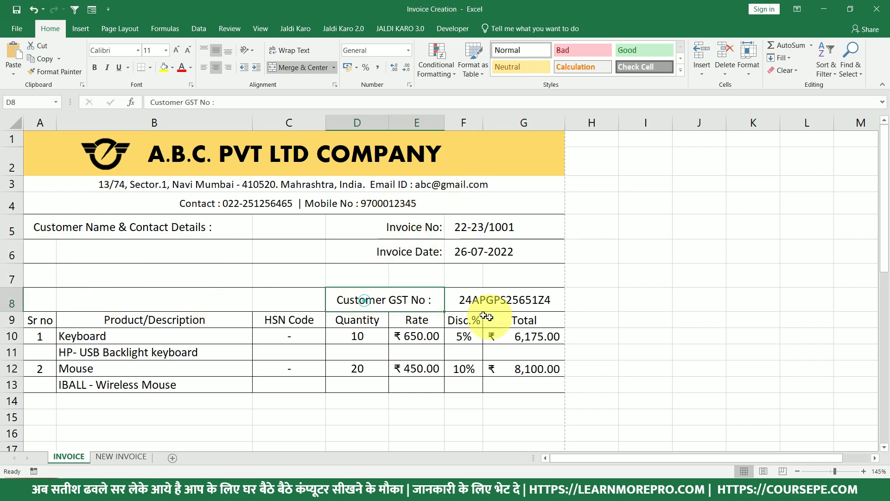
{"action": "left_click_drag", "start_coordinate": [405, 225], "coordinate": [493, 301]}
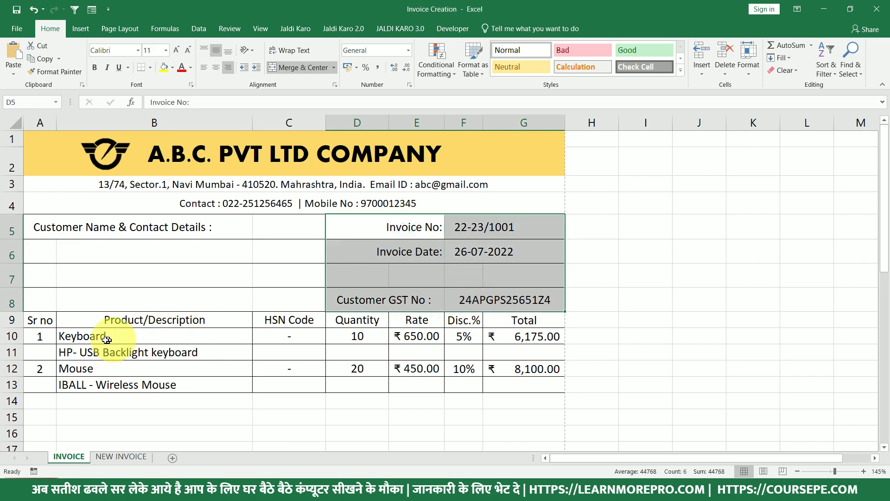
{"action": "left_click_drag", "start_coordinate": [40, 319], "coordinate": [548, 319]}
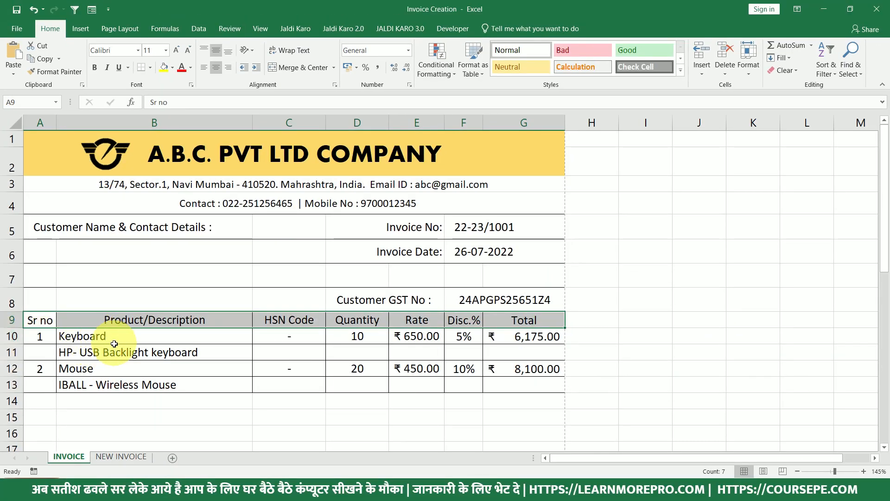
{"action": "key", "text": "ctrl+c"}
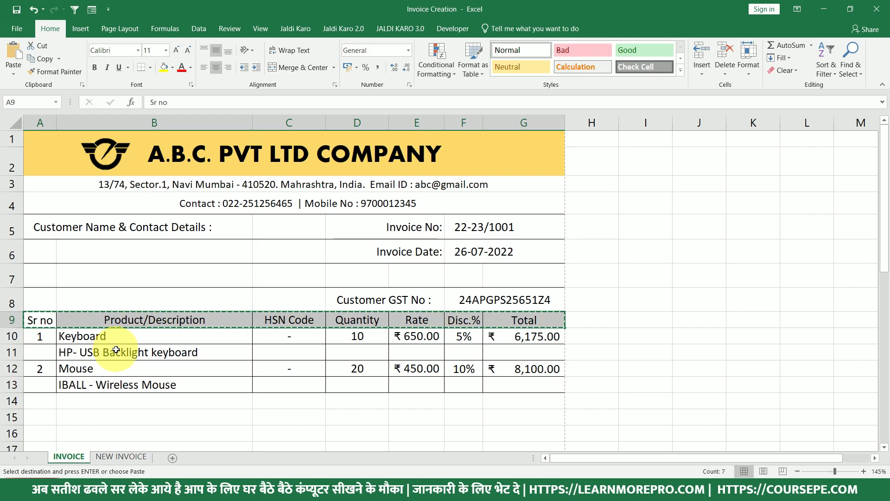
Paste the copied headers into row 9 of NEW INVOICE, then undo the paste.
{"action": "left_click", "coordinate": [118, 457]}
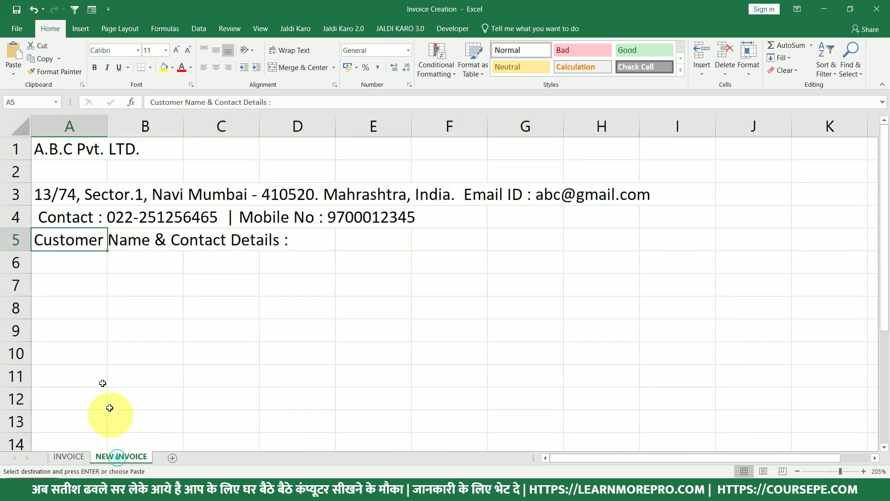
{"action": "left_click", "coordinate": [54, 308]}
{"action": "left_click", "coordinate": [62, 332]}
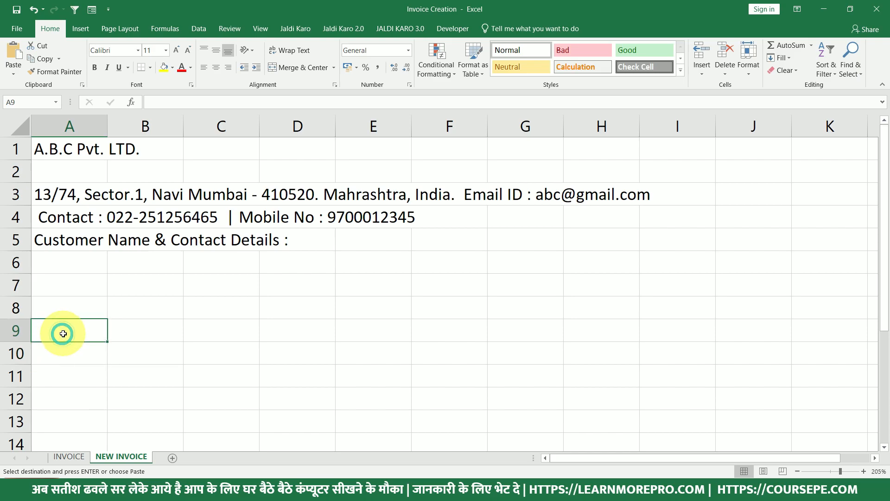
{"action": "key", "text": "ctrl+v"}
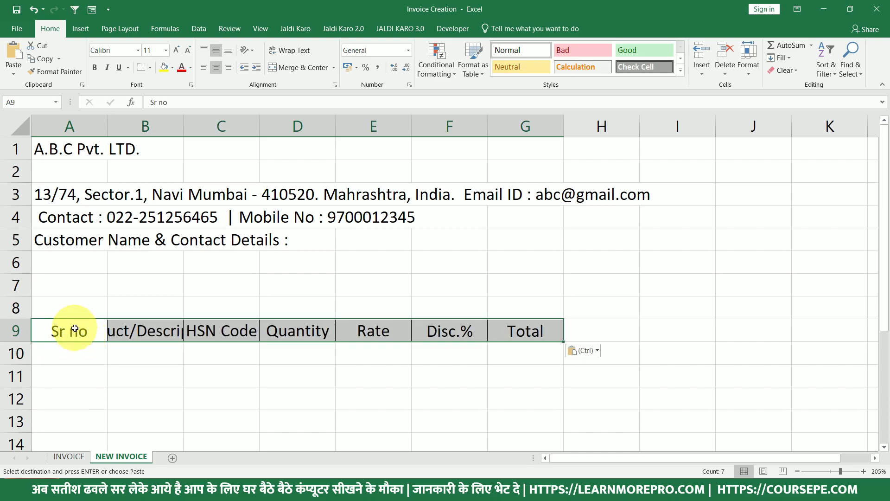
{"action": "left_click", "coordinate": [72, 304]}
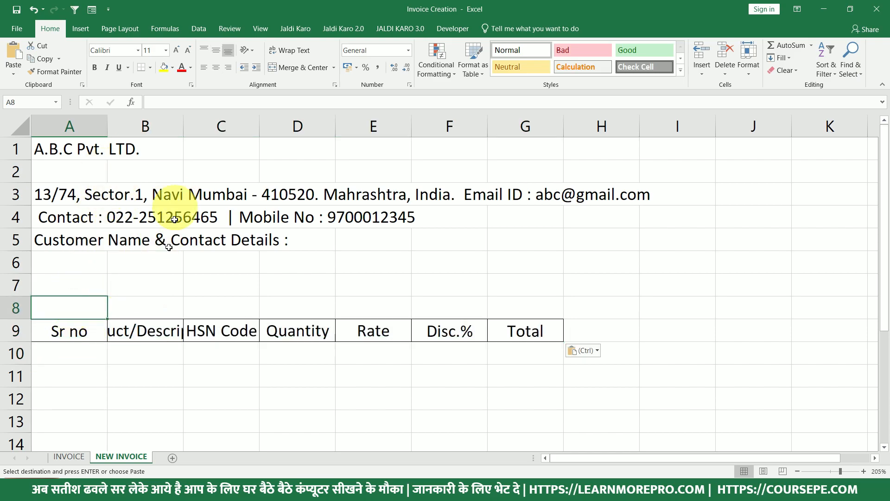
{"action": "left_click", "coordinate": [72, 328]}
{"action": "left_click_drag", "start_coordinate": [72, 328], "coordinate": [535, 342]}
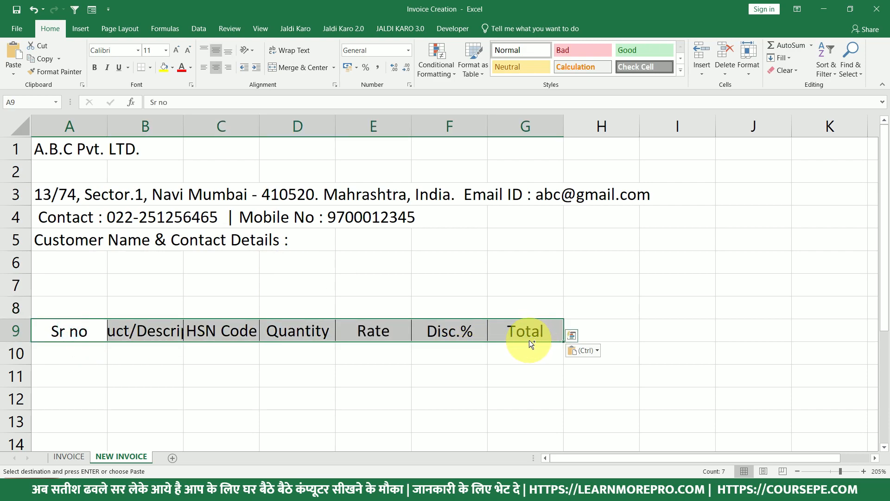
{"action": "key", "text": "ctrl+z"}
Type headers Sr No., Product / Description, HSN Code, Qty, Rate, Discount, Total across A9:G9.
{"action": "left_click", "coordinate": [65, 327]}
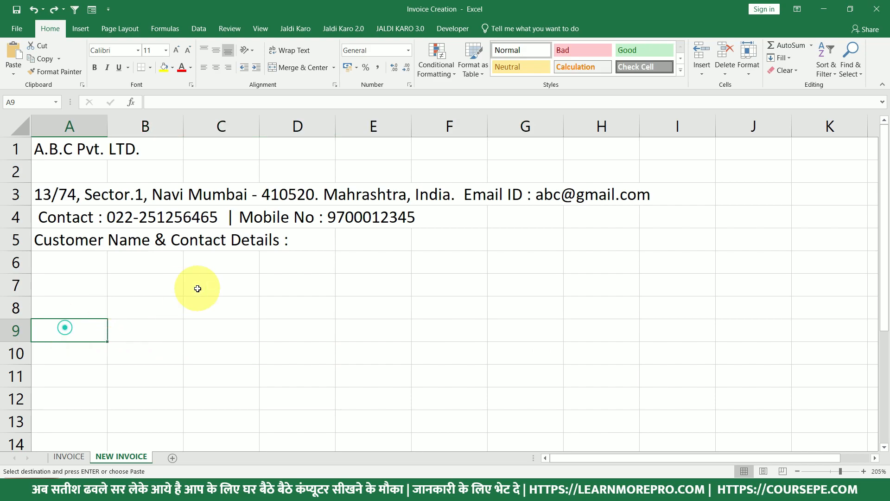
{"action": "type", "text": "Sr No."}
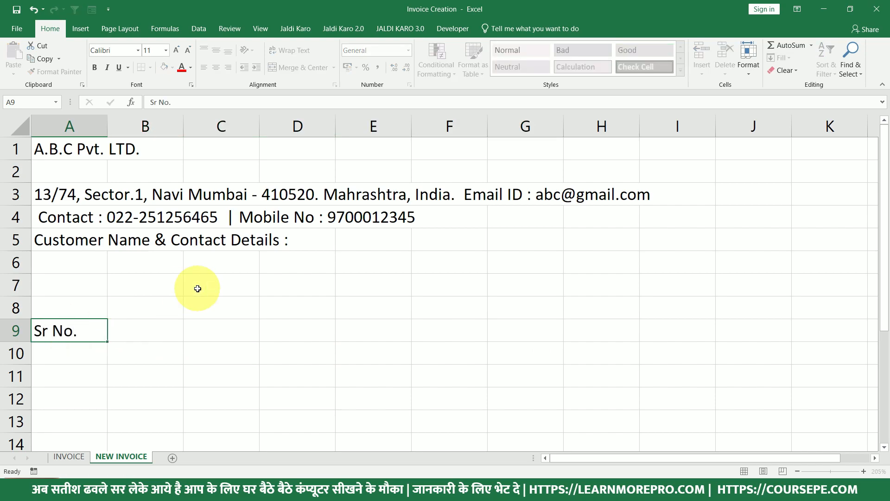
{"action": "key", "text": "Tab"}
{"action": "type", "text": "P"}
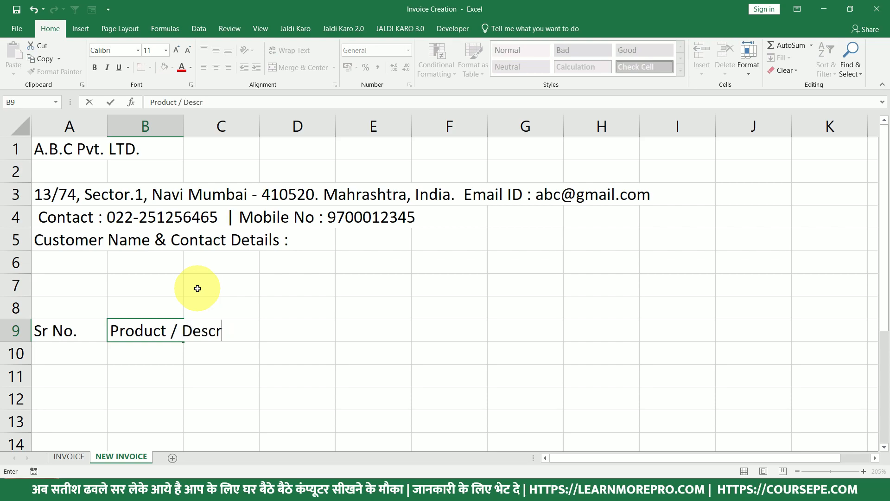
{"action": "key", "text": "Tab"}
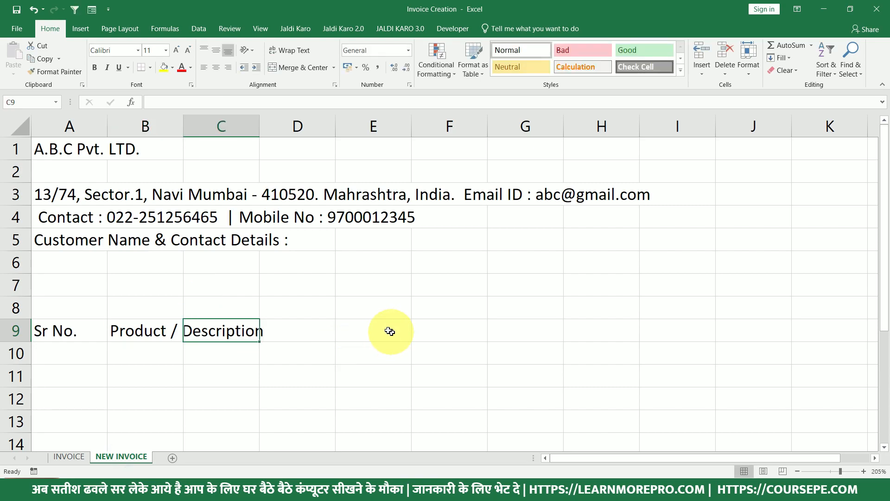
{"action": "type", "text": "Hd"}
{"action": "type", "text": "N Code"}
{"action": "key", "text": "Return"}
{"action": "key", "text": "Up"}
{"action": "key", "text": "Right"}
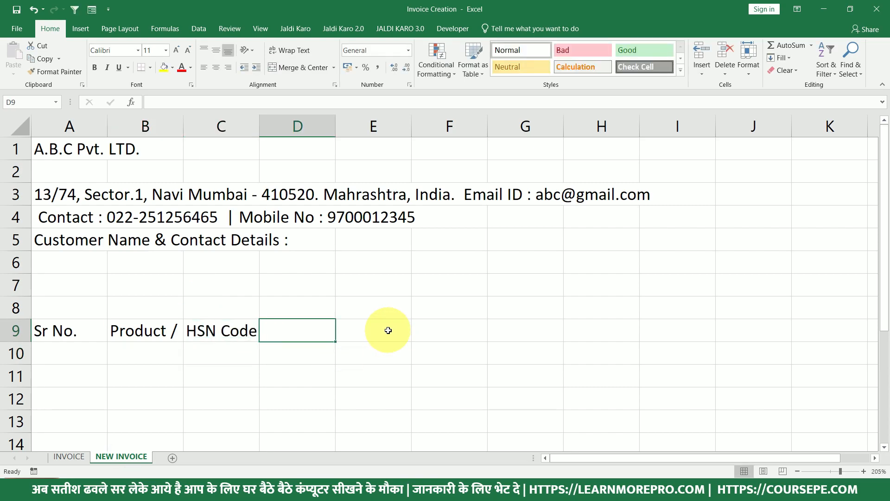
{"action": "type", "text": "Qty"}
{"action": "key", "text": "Tab"}
{"action": "type", "text": "Rate"}
{"action": "key", "text": "Tab"}
{"action": "type", "text": "Ds"}
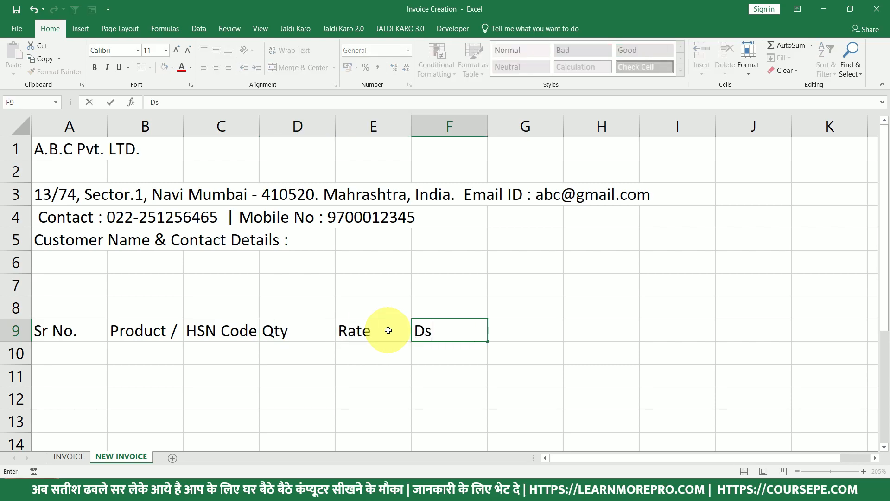
{"action": "type", "text": "iscount"}
{"action": "key", "text": "Tab"}
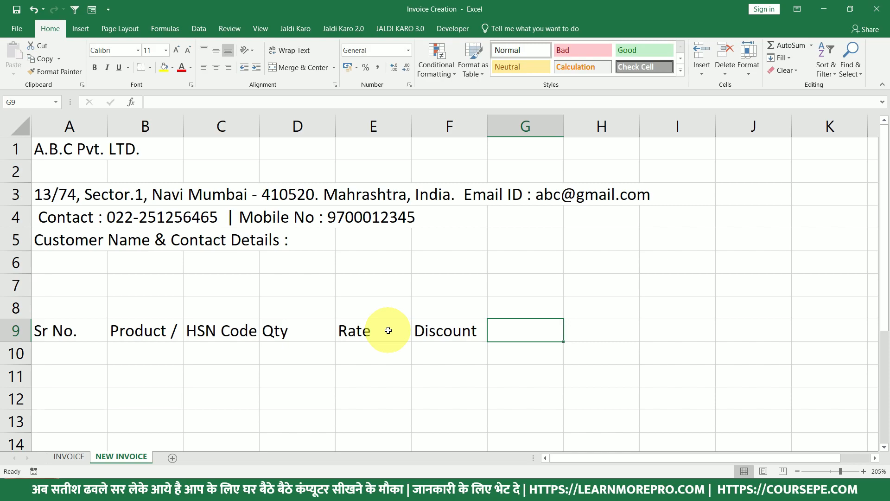
{"action": "type", "text": "Total"}
{"action": "left_click", "coordinate": [368, 371]}
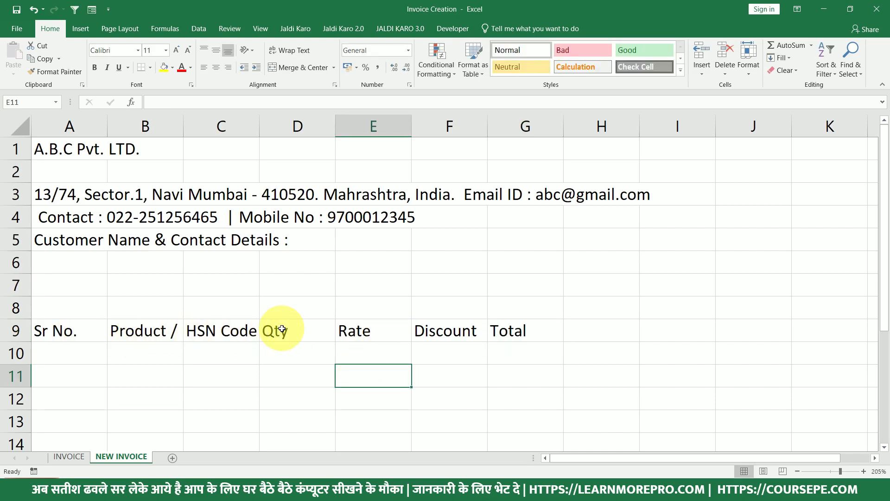
Compare with the INVOICE headers and change F9 from Discount to Disc.%.
{"action": "left_click", "coordinate": [77, 457]}
{"action": "left_click", "coordinate": [145, 321]}
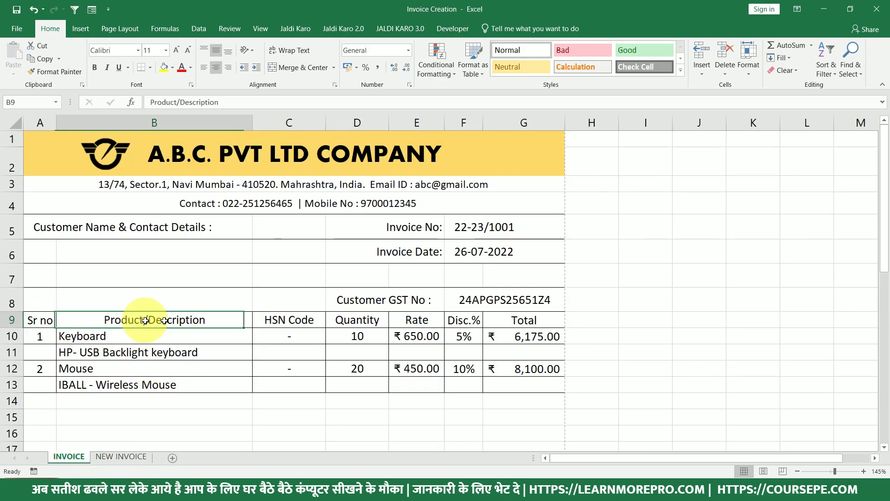
{"action": "left_click", "coordinate": [289, 320]}
{"action": "left_click", "coordinate": [356, 319]}
{"action": "left_click", "coordinate": [417, 320]}
{"action": "left_click", "coordinate": [464, 319]}
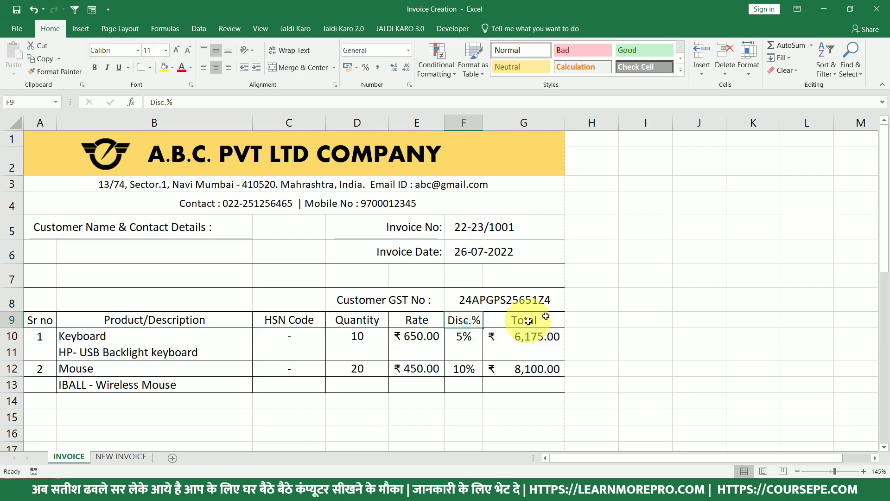
{"action": "left_click", "coordinate": [545, 318]}
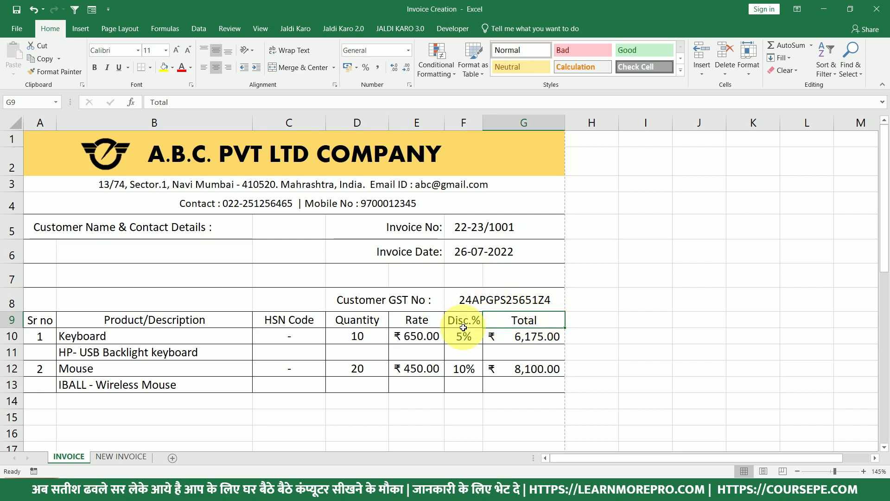
{"action": "left_click", "coordinate": [122, 456]}
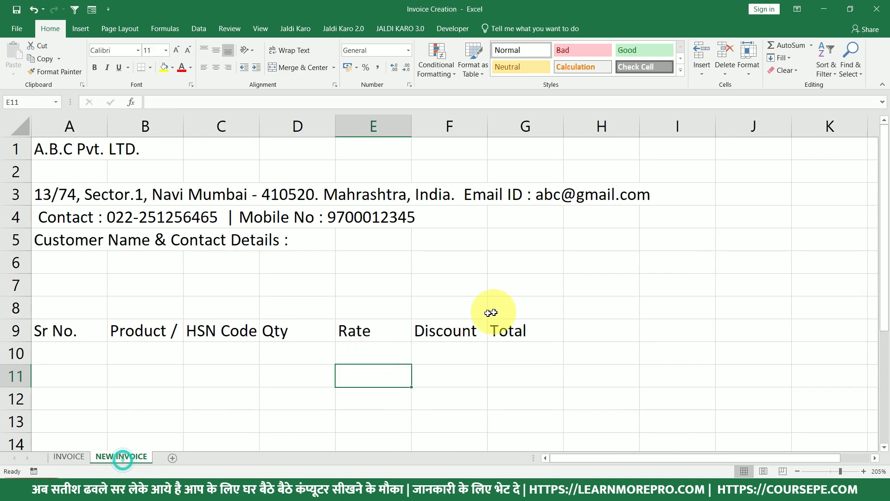
{"action": "double_click", "coordinate": [478, 329]}
{"action": "key", "text": "BackSpace"}
{"action": "key", "text": "BackSpace"}
{"action": "key", "text": "BackSpace"}
{"action": "key", "text": "BackSpace"}
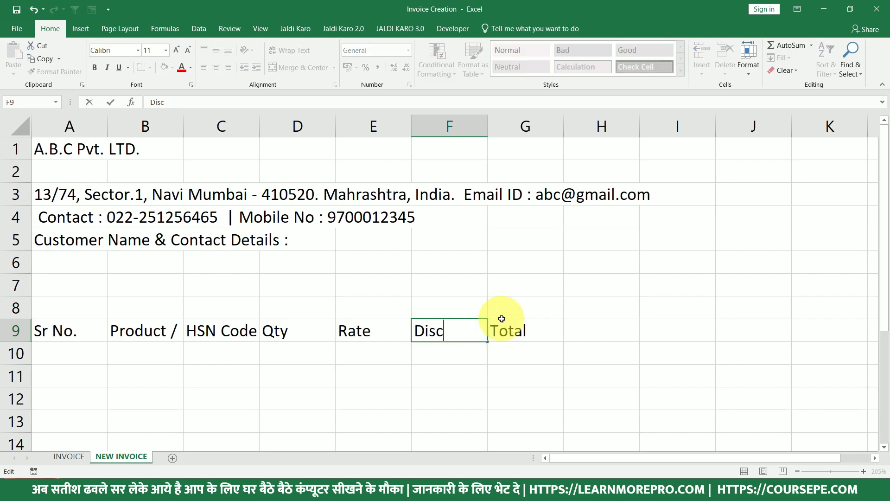
{"action": "key", "text": "Return"}
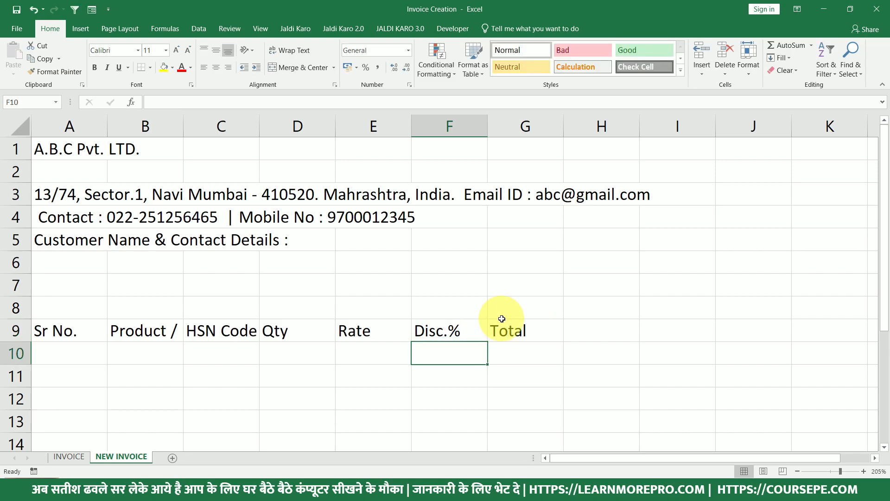
Widen columns B and C and narrow columns D and E to fit the row 9 headers.
{"action": "left_click_drag", "start_coordinate": [543, 330], "coordinate": [28, 331]}
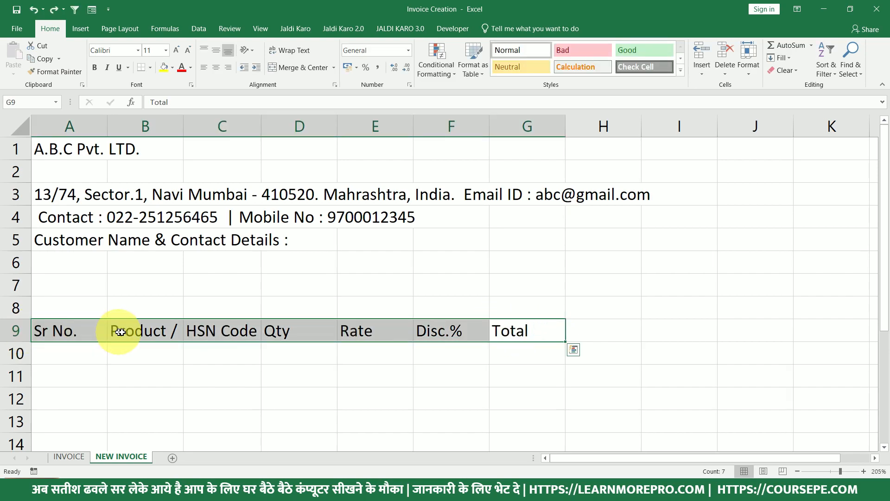
{"action": "left_click", "coordinate": [150, 330]}
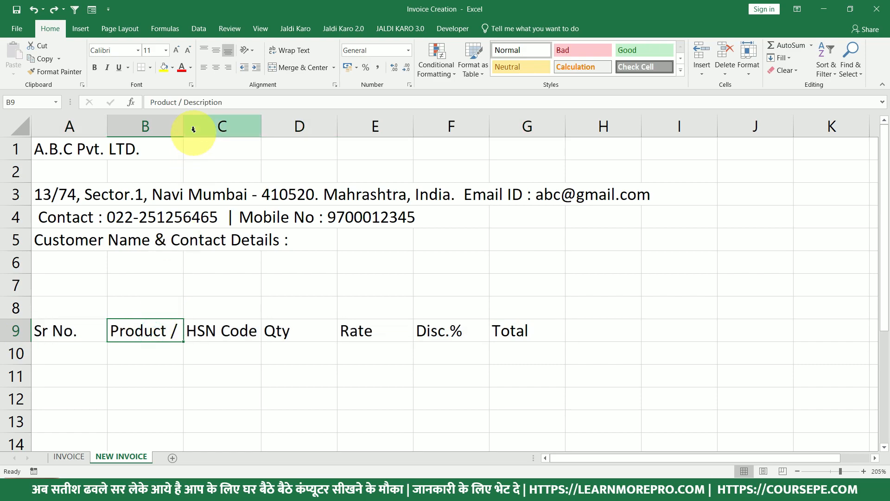
{"action": "left_click_drag", "start_coordinate": [183, 130], "coordinate": [298, 140]}
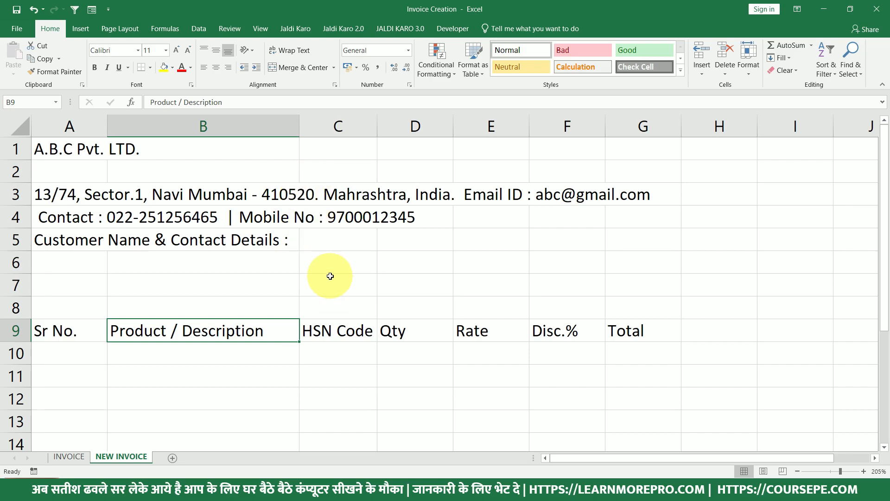
{"action": "left_click_drag", "start_coordinate": [303, 126], "coordinate": [309, 127]}
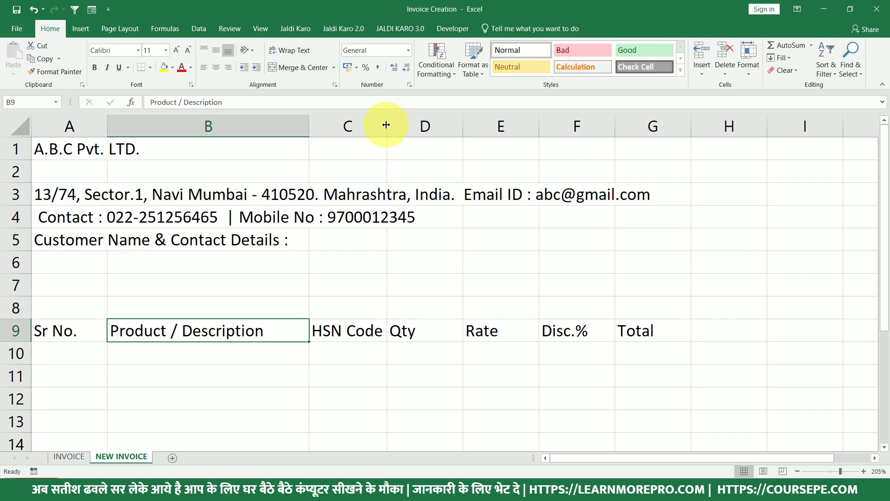
{"action": "left_click_drag", "start_coordinate": [387, 126], "coordinate": [391, 126]}
{"action": "left_click_drag", "start_coordinate": [467, 126], "coordinate": [437, 126]}
{"action": "left_click_drag", "start_coordinate": [513, 128], "coordinate": [499, 128]}
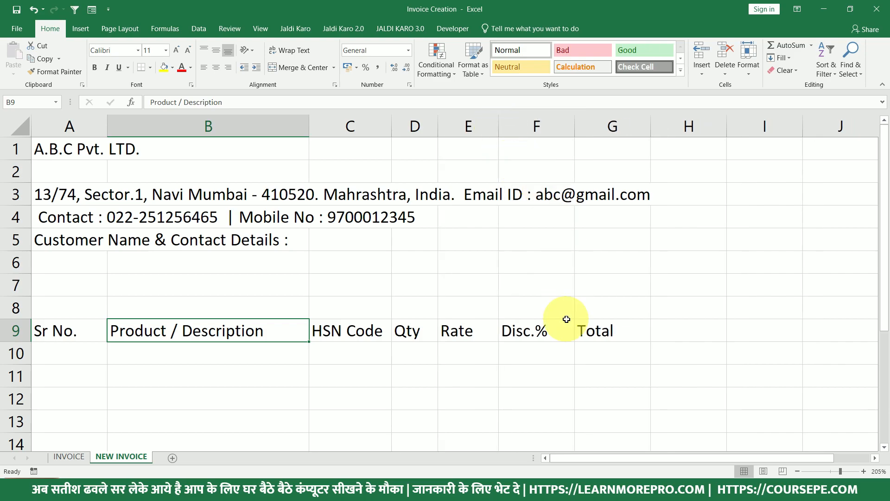
{"action": "scroll", "coordinate": [297, 378], "scroll_direction": "down", "scroll_amount": 1}
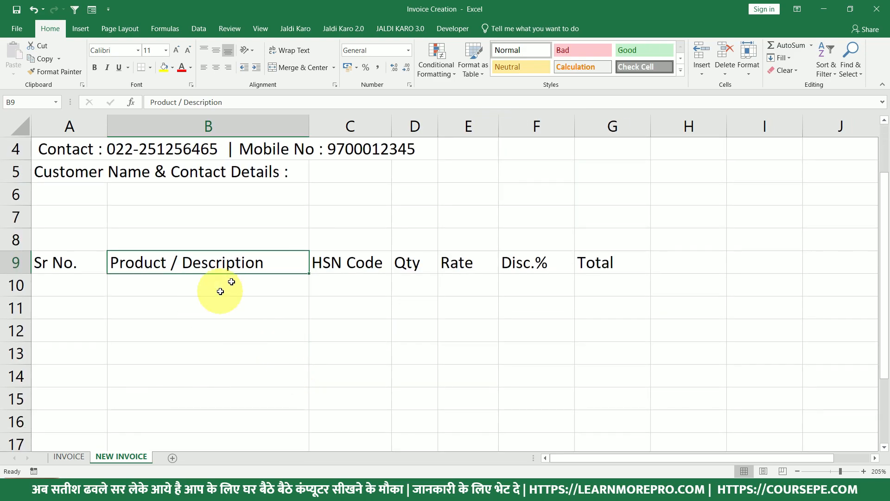
{"action": "left_click", "coordinate": [312, 124]}
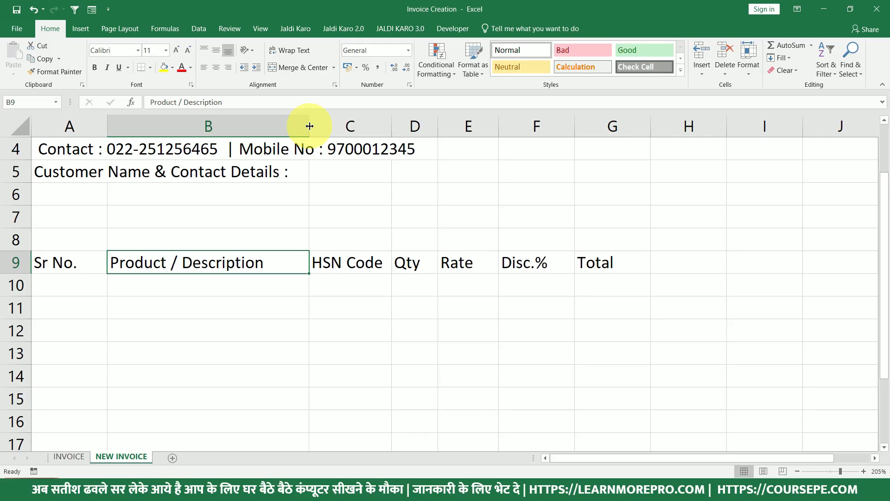
{"action": "mouse_move", "coordinate": [310, 126]}
{"action": "left_mouse_down"}
{"action": "mouse_move", "coordinate": [276, 128]}
{"action": "mouse_move", "coordinate": [307, 134]}
{"action": "mouse_move", "coordinate": [293, 124]}
{"action": "mouse_move", "coordinate": [308, 142]}
{"action": "left_mouse_up"}
{"action": "left_click_drag", "start_coordinate": [54, 262], "coordinate": [587, 265]}
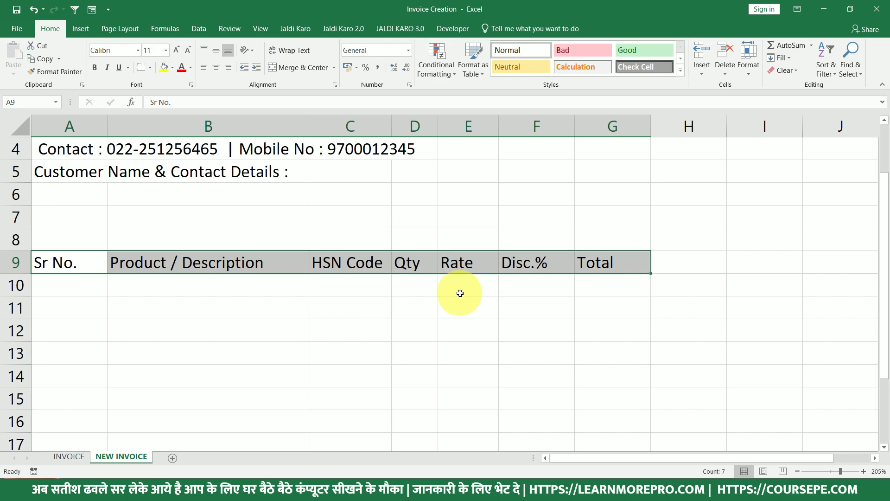
Enter serial numbers 1 and 2 with product names Keyboard and Mouse in rows 10 and 12.
{"action": "left_click", "coordinate": [435, 287]}
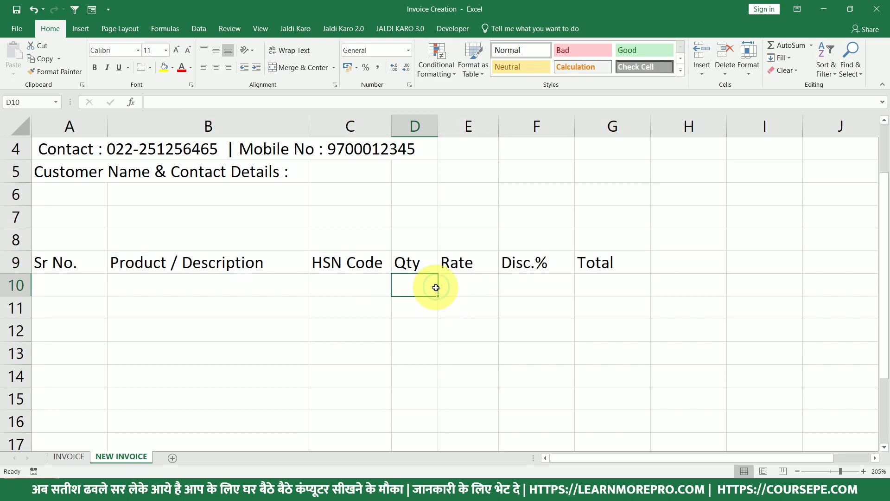
{"action": "left_click", "coordinate": [601, 264]}
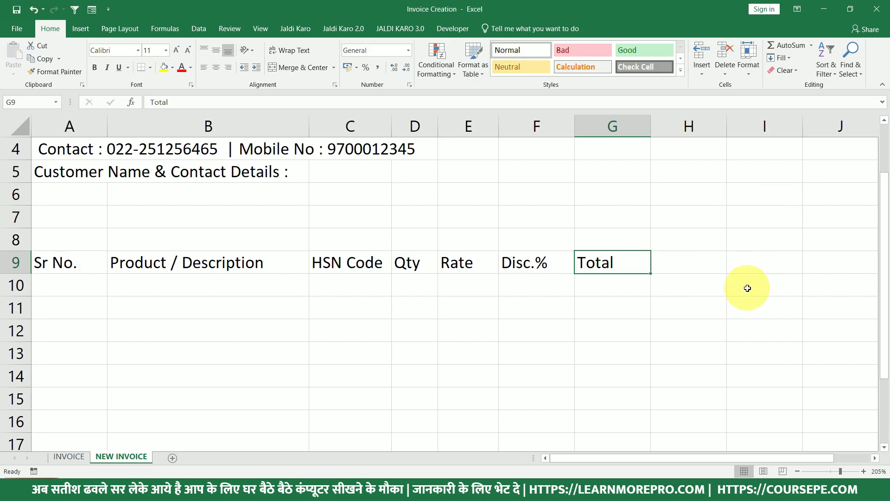
{"action": "left_click", "coordinate": [72, 280]}
{"action": "type", "text": "1"}
{"action": "key", "text": "Tab"}
{"action": "left_click", "coordinate": [82, 282]}
{"action": "key", "text": "Down"}
{"action": "key", "text": "Down"}
{"action": "type", "text": "2"}
{"action": "key", "text": "Tab"}
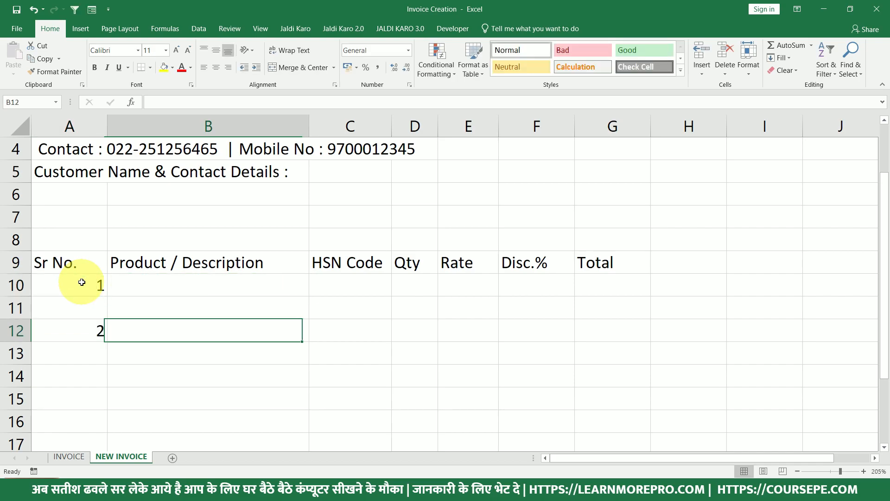
{"action": "key", "text": "Up"}
{"action": "key", "text": "Up"}
{"action": "type", "text": "Keuy"}
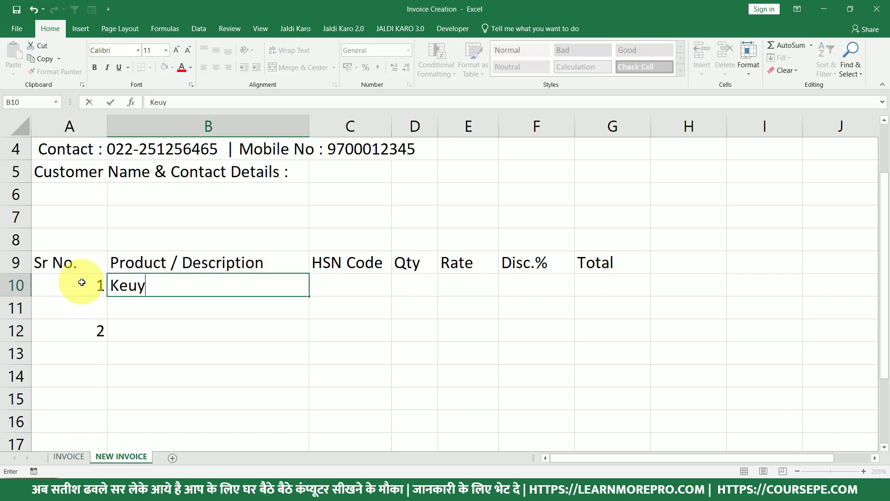
{"action": "type", "text": "oard"}
{"action": "key", "text": "Return"}
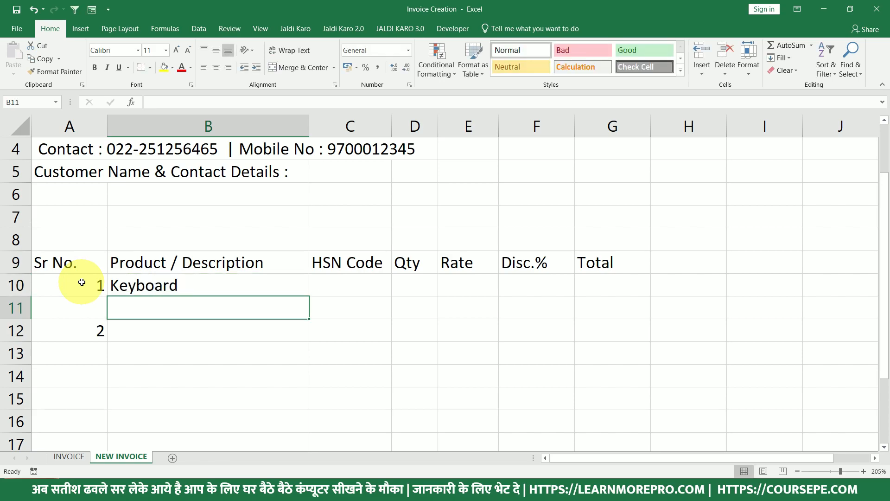
{"action": "key", "text": "Down"}
{"action": "type", "text": "M"}
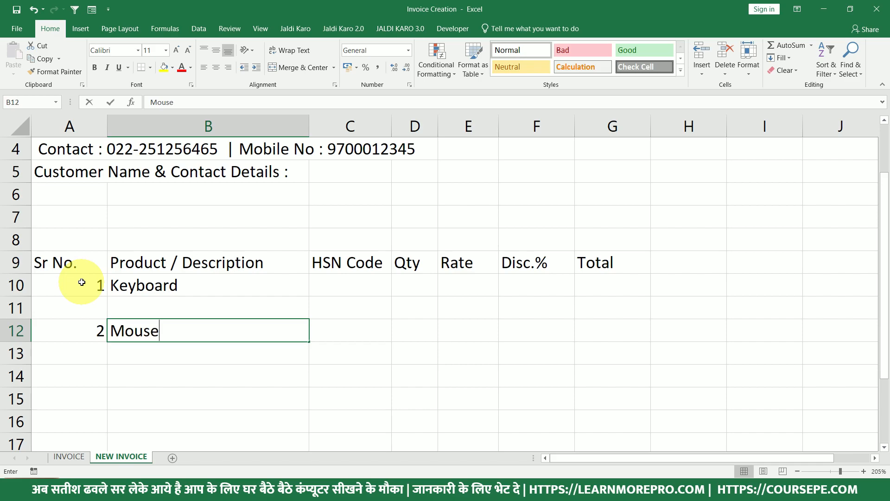
{"action": "key", "text": "Return"}
Add descriptions HP- USB Backlight keyboard in B11 and IBALL - Wireless Mouse in B13.
{"action": "left_click", "coordinate": [68, 456]}
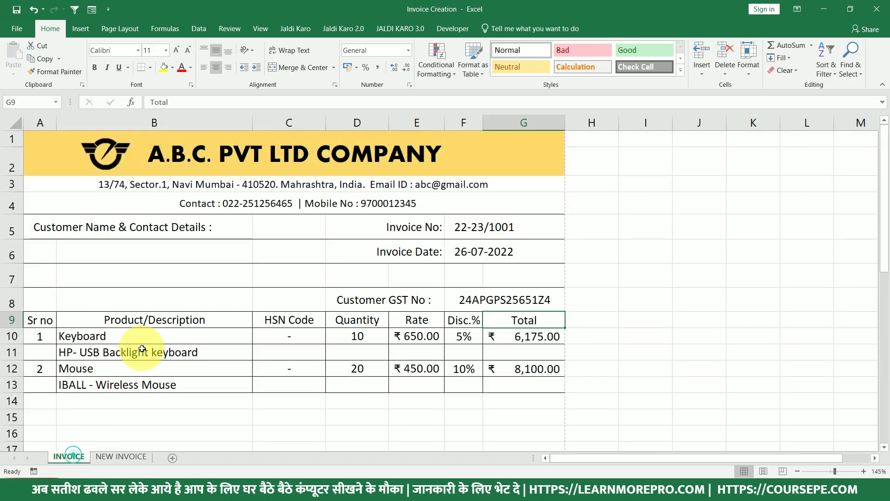
{"action": "double_click", "coordinate": [158, 352]}
{"action": "left_click_drag", "start_coordinate": [199, 352], "coordinate": [121, 382]}
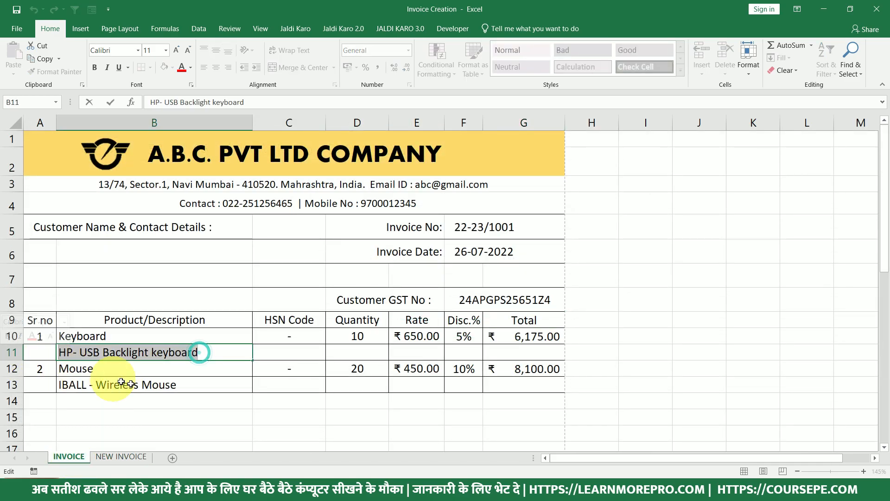
{"action": "key", "text": "ctrl+c"}
{"action": "left_click", "coordinate": [124, 456]}
{"action": "left_click", "coordinate": [148, 318]}
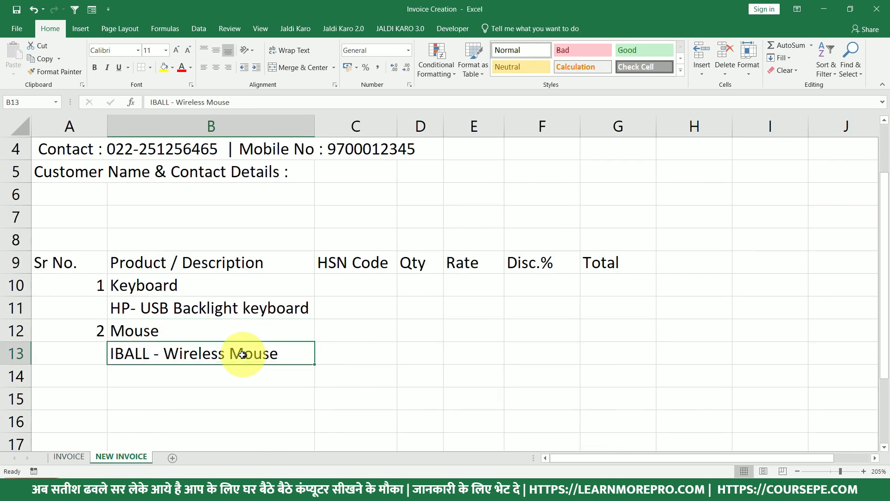
{"action": "left_click", "coordinate": [244, 353]}
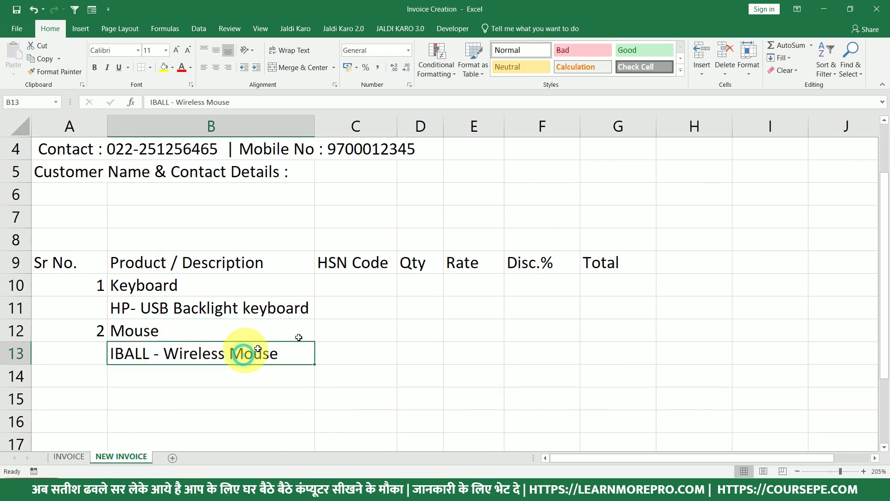
Enter a dash as the HSN code for both items in C10 and C12.
{"action": "left_click", "coordinate": [351, 284]}
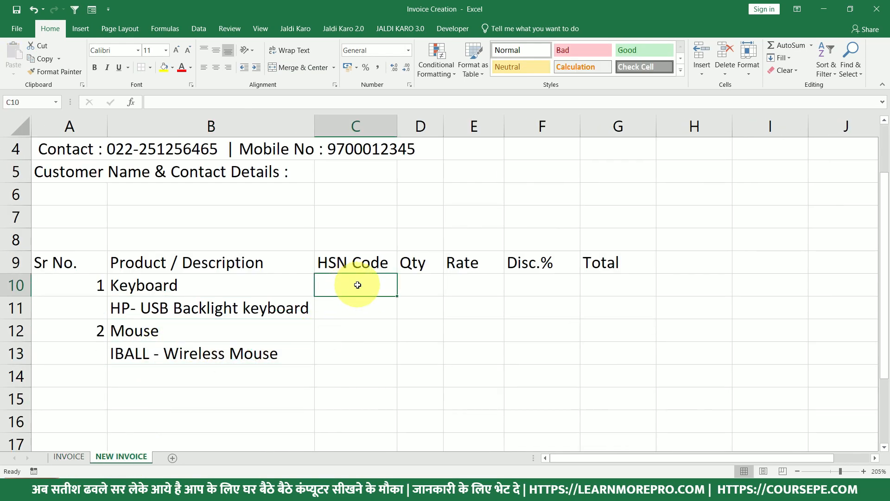
{"action": "type", "text": "-"}
{"action": "key", "text": "Return"}
{"action": "key", "text": "Return"}
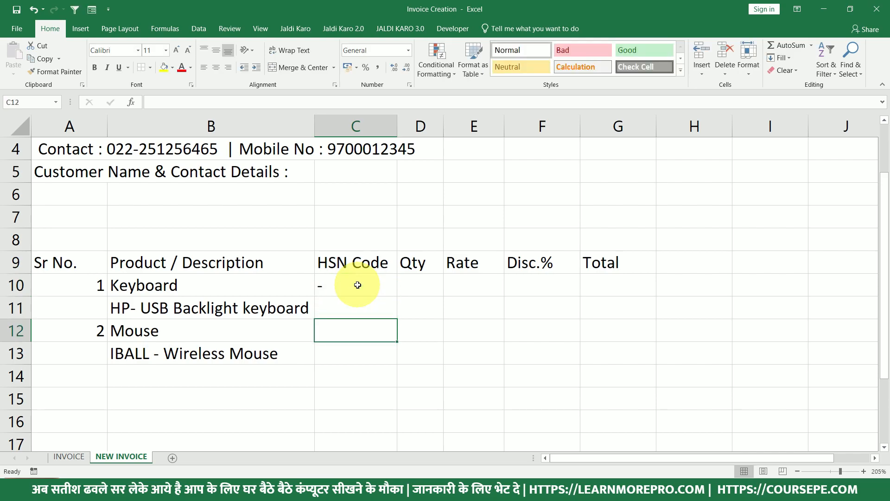
{"action": "type", "text": "-"}
{"action": "key", "text": "Return"}
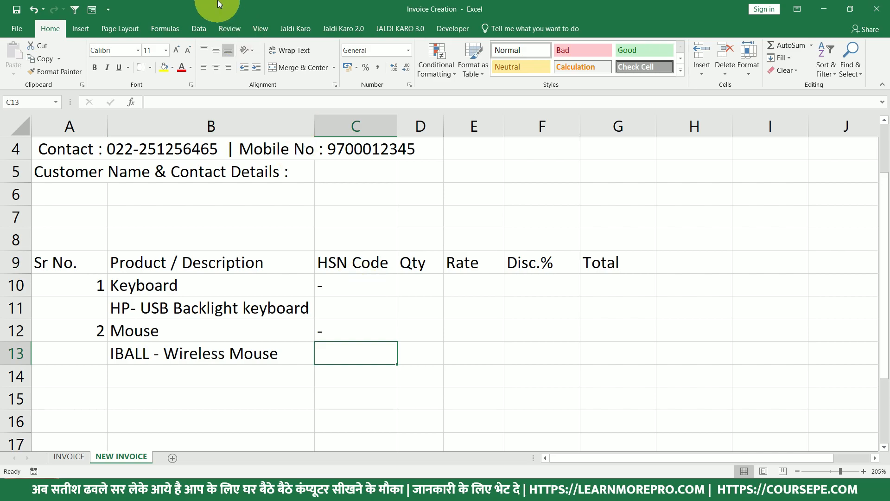
Enter quantities 10 and 5 and rates 750 and 450 for Keyboard and Mouse.
{"action": "left_click", "coordinate": [333, 288]}
{"action": "left_click", "coordinate": [330, 326]}
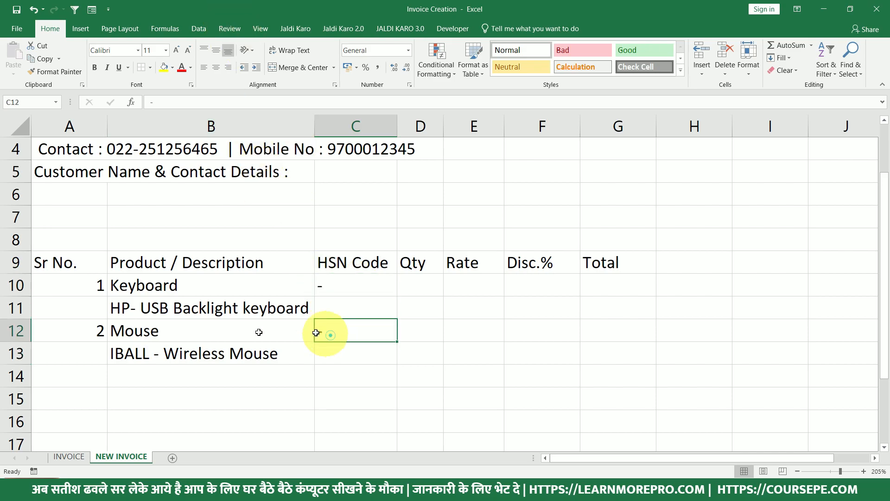
{"action": "left_click", "coordinate": [395, 283]}
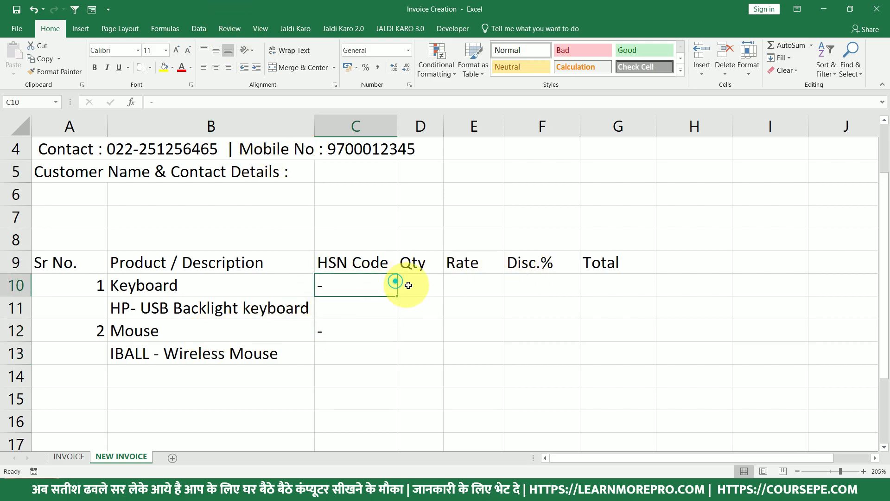
{"action": "left_click", "coordinate": [410, 284]}
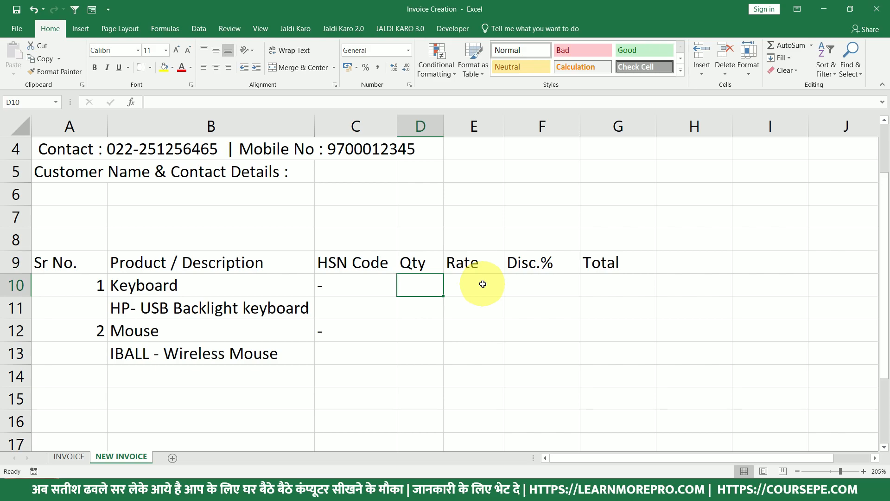
{"action": "type", "text": "10"}
{"action": "key", "text": "Return"}
{"action": "key", "text": "Return"}
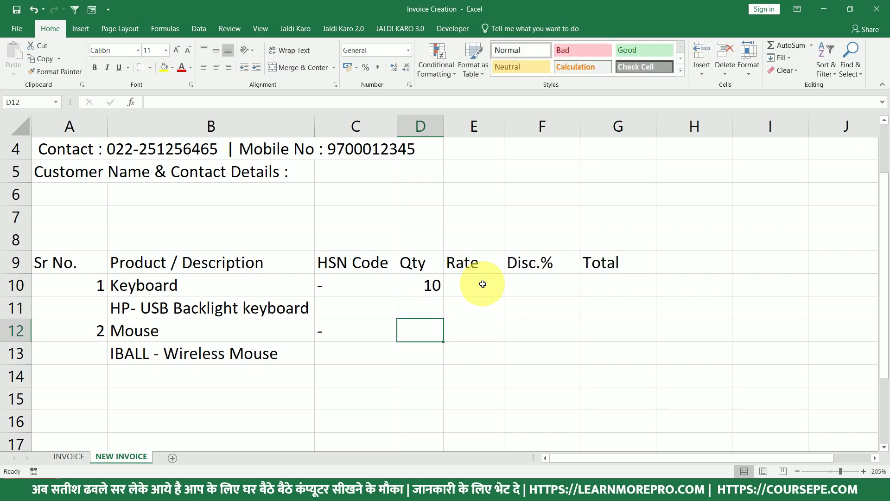
{"action": "type", "text": "5"}
{"action": "key", "text": "Tab"}
{"action": "key", "text": "Up"}
{"action": "key", "text": "Up"}
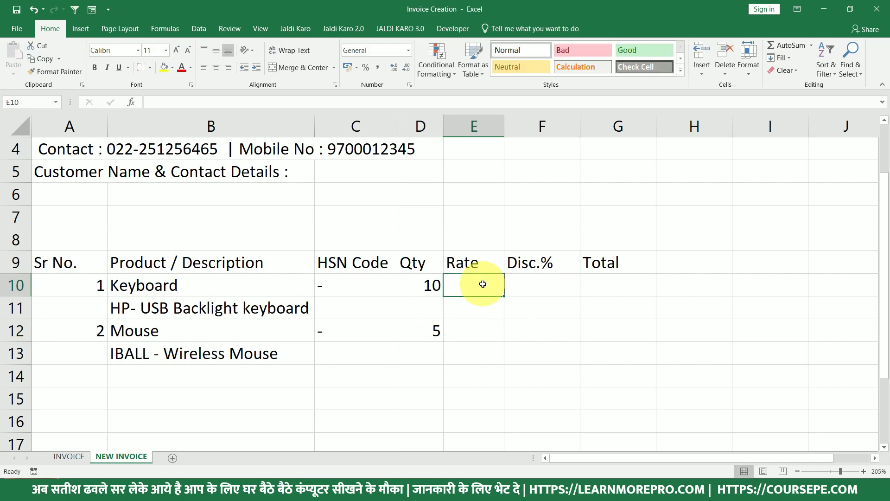
{"action": "type", "text": "750"}
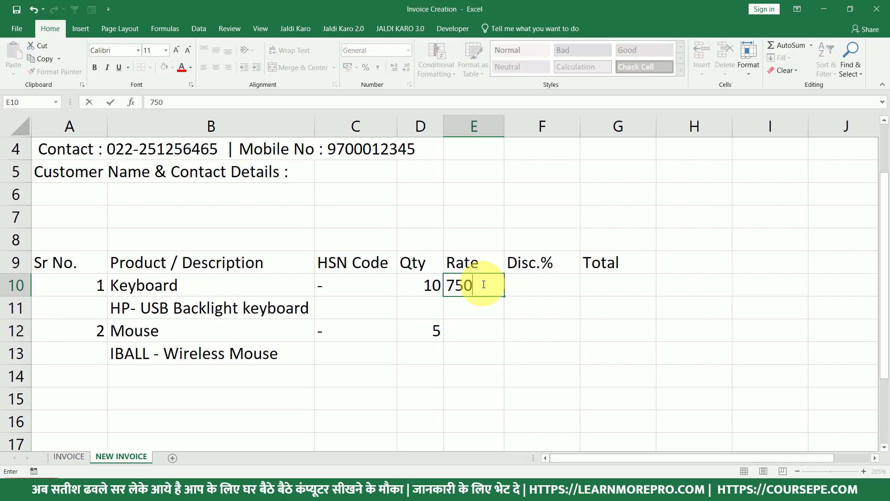
{"action": "key", "text": "Return"}
{"action": "key", "text": "Return"}
{"action": "type", "text": "450"}
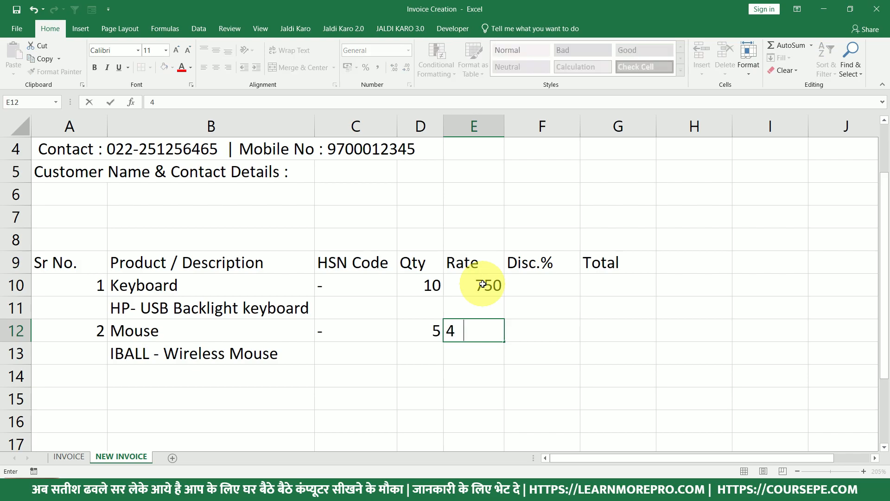
{"action": "key", "text": "Return"}
Enter discounts of 5% for Keyboard and 10% for Mouse in F10 and F12.
{"action": "left_click", "coordinate": [538, 282]}
{"action": "type", "text": "5"}
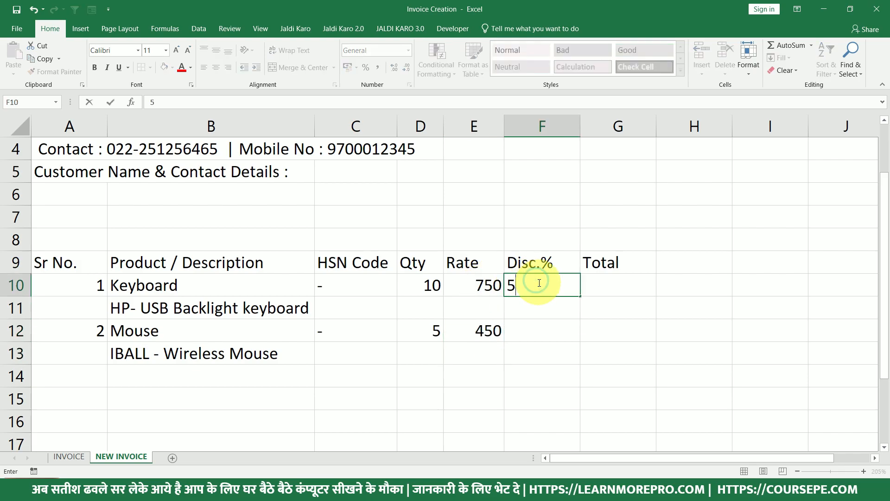
{"action": "type", "text": "%"}
{"action": "key", "text": "Return"}
{"action": "key", "text": "Return"}
{"action": "type", "text": "10%"}
{"action": "key", "text": "Return"}
{"action": "left_click", "coordinate": [635, 281]}
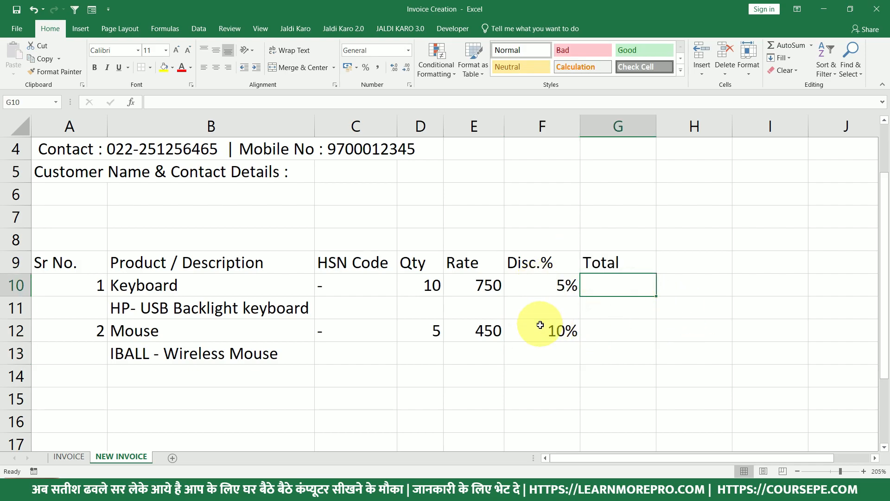
{"action": "scroll", "coordinate": [296, 334], "scroll_direction": "down", "scroll_amount": 3}
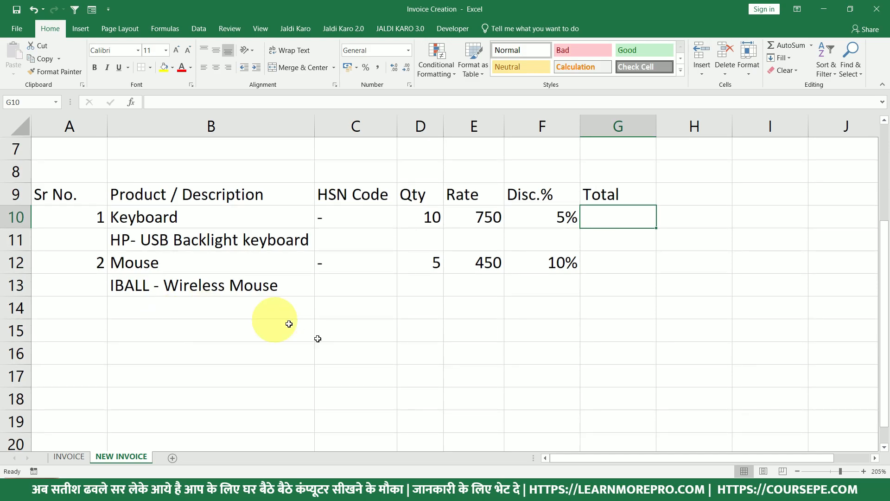
{"action": "scroll", "coordinate": [123, 299], "scroll_direction": "down", "scroll_amount": 1}
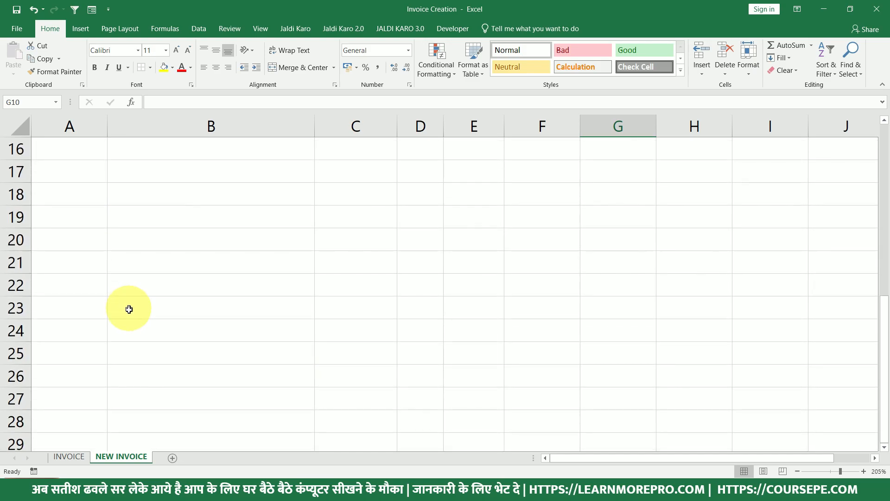
{"action": "scroll", "coordinate": [94, 351], "scroll_direction": "down", "scroll_amount": 10}
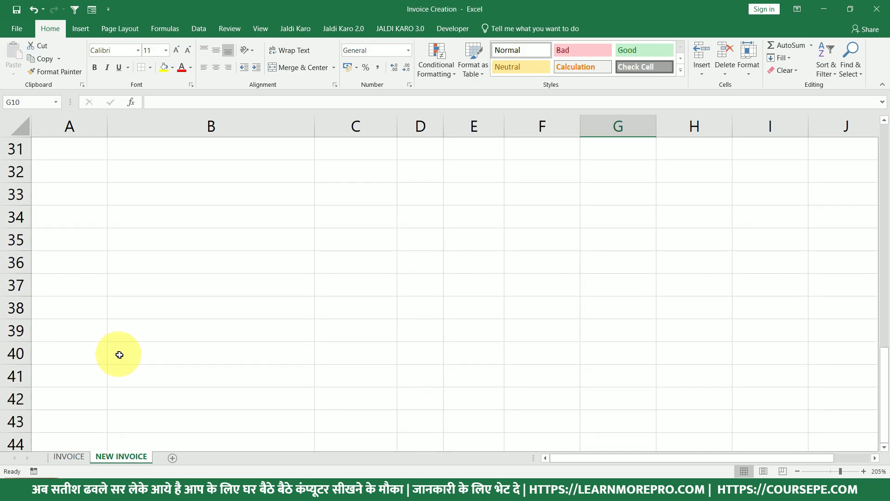
{"action": "scroll", "coordinate": [130, 359], "scroll_direction": "down", "scroll_amount": 1}
{"action": "scroll", "coordinate": [131, 360], "scroll_direction": "up", "scroll_amount": 16}
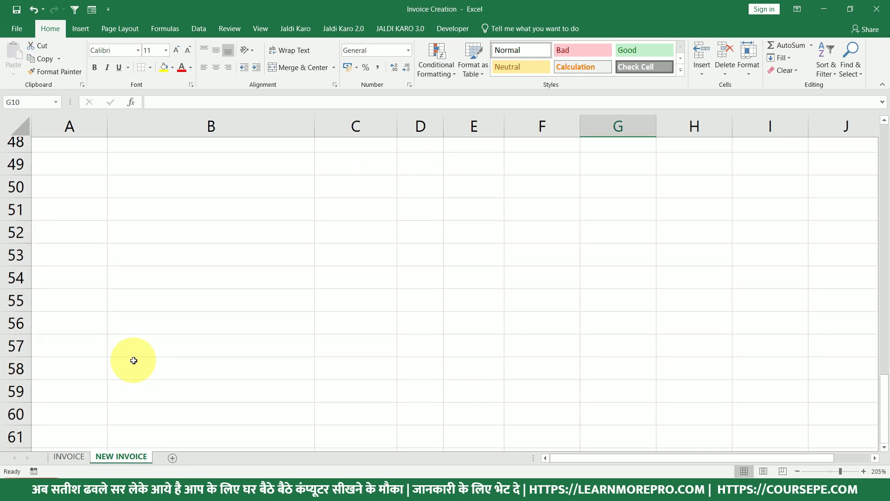
{"action": "left_click", "coordinate": [69, 456]}
{"action": "scroll", "coordinate": [135, 369], "scroll_direction": "down", "scroll_amount": 1}
{"action": "scroll", "coordinate": [143, 371], "scroll_direction": "down", "scroll_amount": 2}
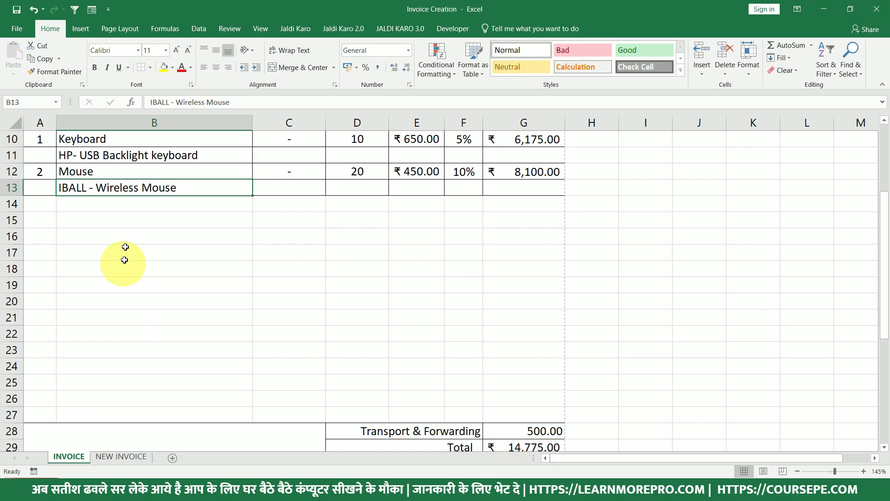
{"action": "left_click", "coordinate": [47, 206]}
{"action": "left_click_drag", "start_coordinate": [51, 215], "coordinate": [516, 411]}
{"action": "scroll", "coordinate": [65, 421], "scroll_direction": "down", "scroll_amount": 1}
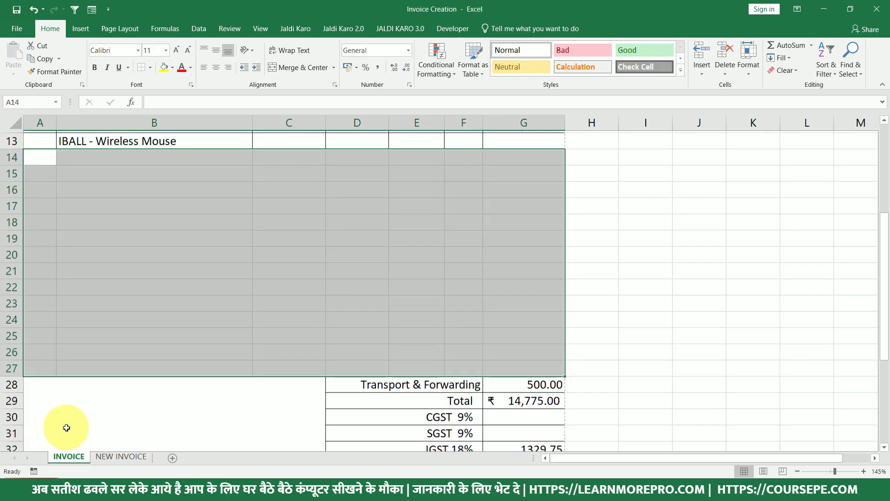
{"action": "left_click", "coordinate": [41, 384]}
{"action": "left_click_drag", "start_coordinate": [183, 386], "coordinate": [520, 434]}
{"action": "scroll", "coordinate": [239, 366], "scroll_direction": "down", "scroll_amount": 2}
{"action": "scroll", "coordinate": [239, 366], "scroll_direction": "down", "scroll_amount": 2}
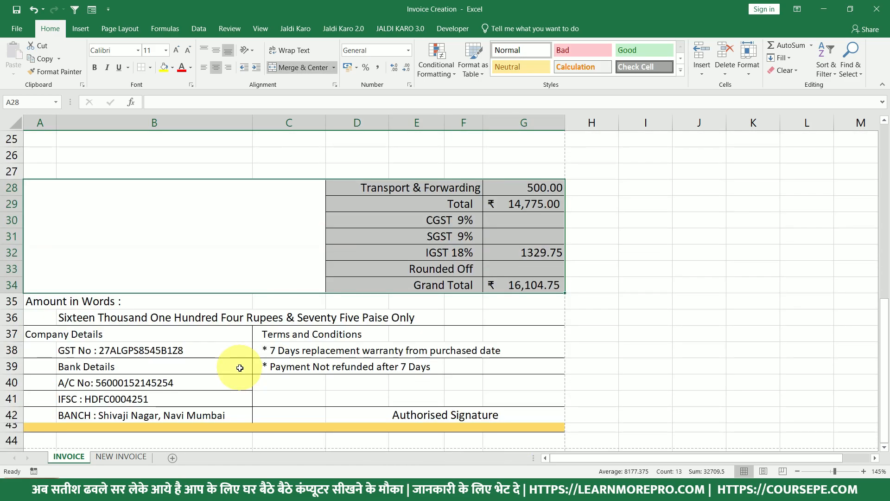
{"action": "scroll", "coordinate": [234, 368], "scroll_direction": "down", "scroll_amount": 2}
{"action": "scroll", "coordinate": [159, 378], "scroll_direction": "up", "scroll_amount": 3}
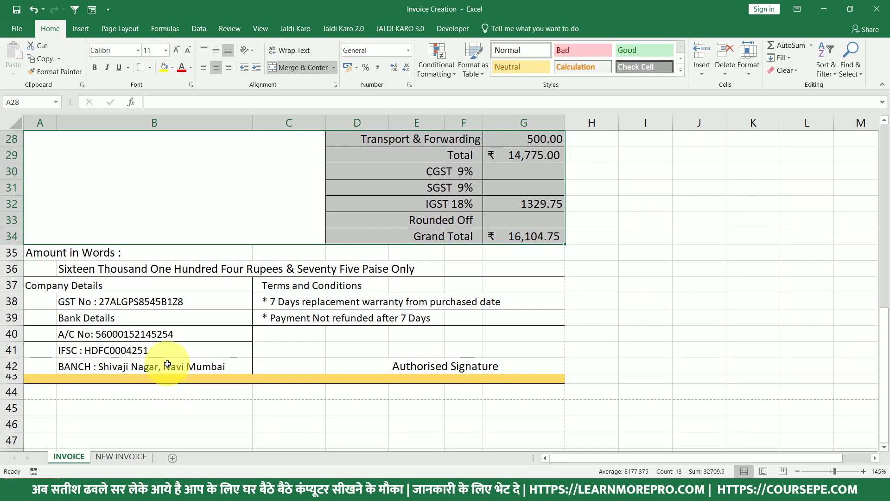
{"action": "scroll", "coordinate": [109, 424], "scroll_direction": "down", "scroll_amount": 1}
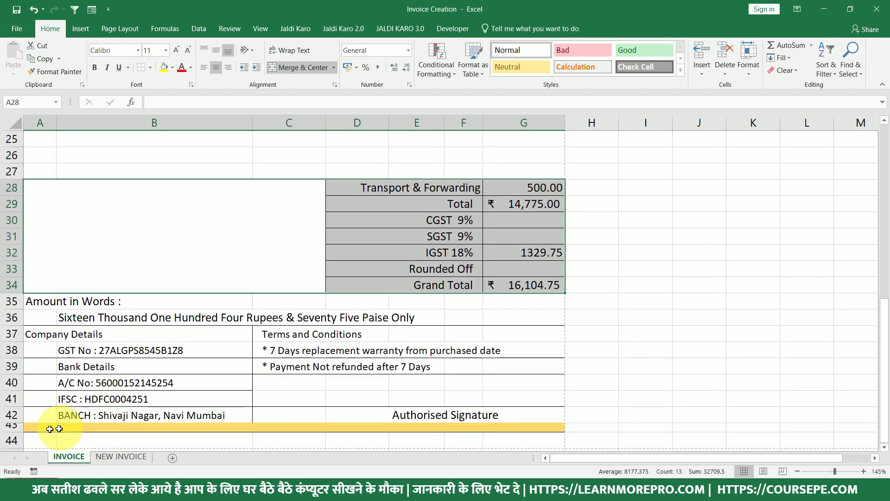
{"action": "scroll", "coordinate": [93, 421], "scroll_direction": "up", "scroll_amount": 1}
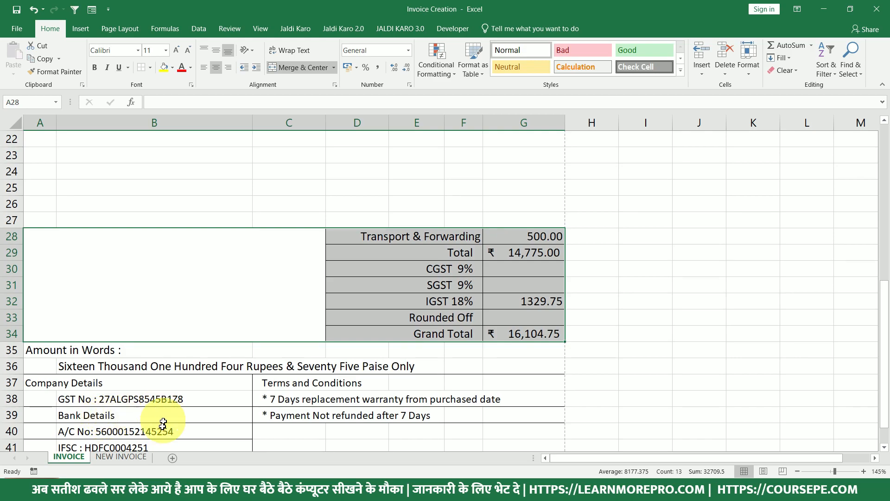
{"action": "left_click", "coordinate": [135, 456]}
{"action": "scroll", "coordinate": [115, 362], "scroll_direction": "down", "scroll_amount": 2}
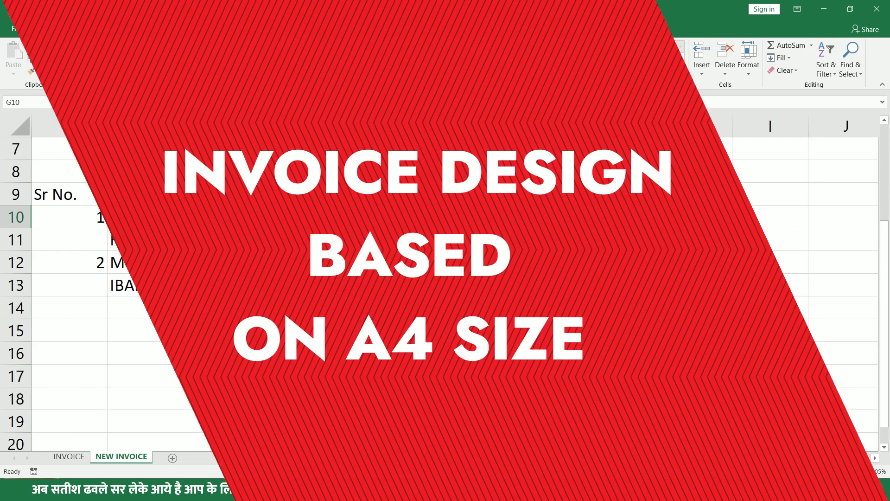
From cell C14, open the print preview of the NEW INVOICE sheet with Ctrl+P.
{"action": "left_click", "coordinate": [315, 307]}
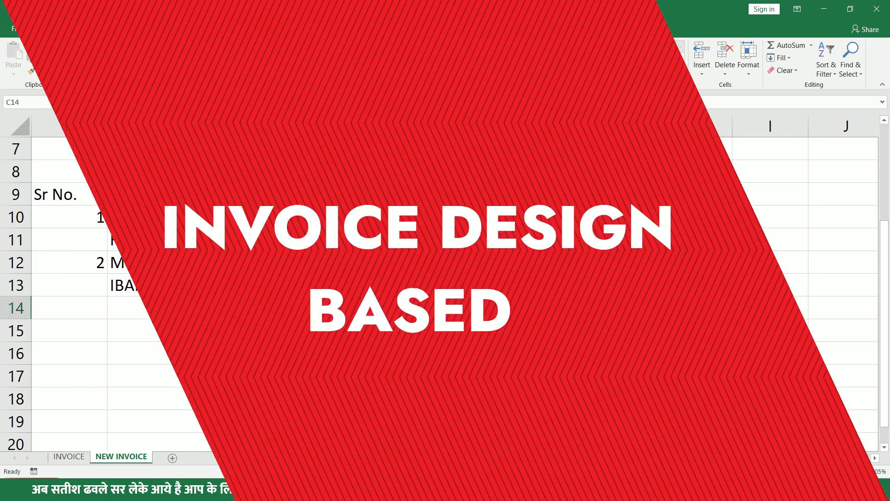
{"action": "key", "text": "ctrl+p"}
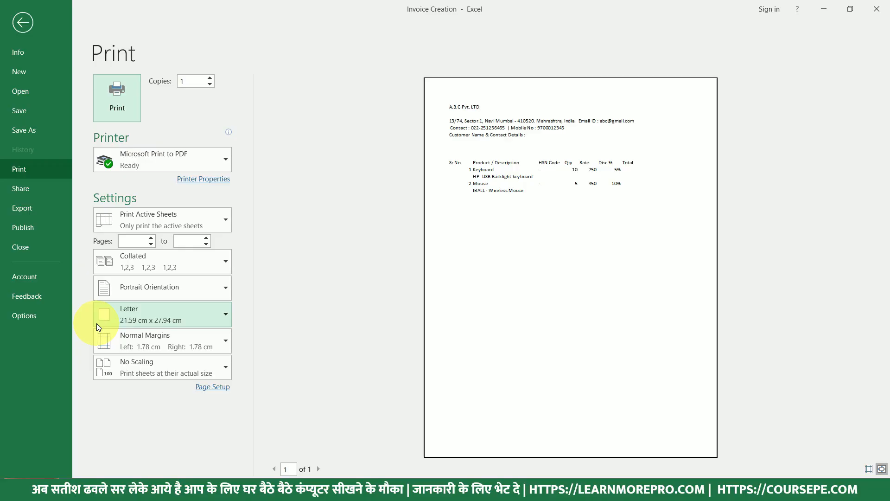
Change the printed paper size from Letter to A4.
{"action": "left_click", "coordinate": [162, 299]}
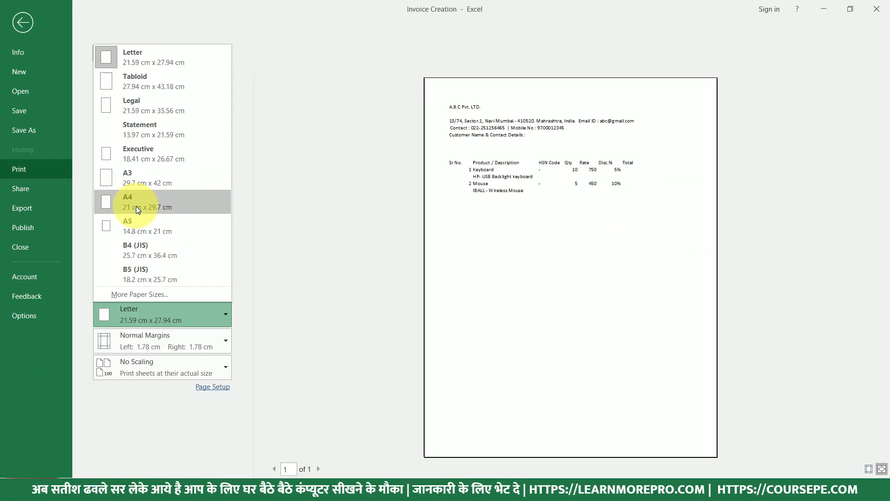
{"action": "left_click", "coordinate": [137, 207]}
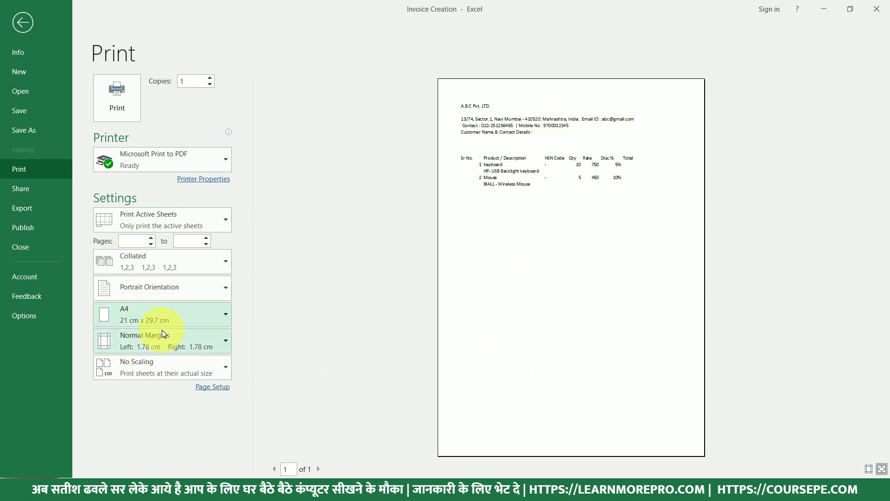
{"action": "key", "text": "Escape"}
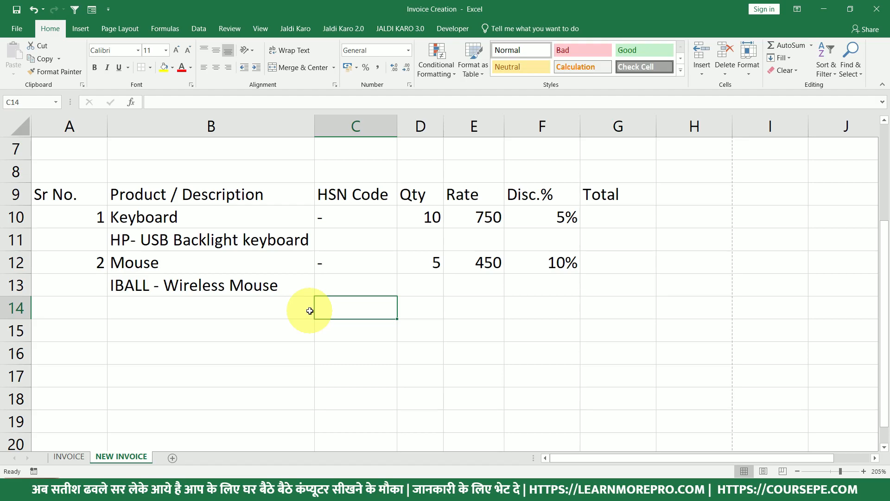
{"action": "key", "text": "ctrl+p"}
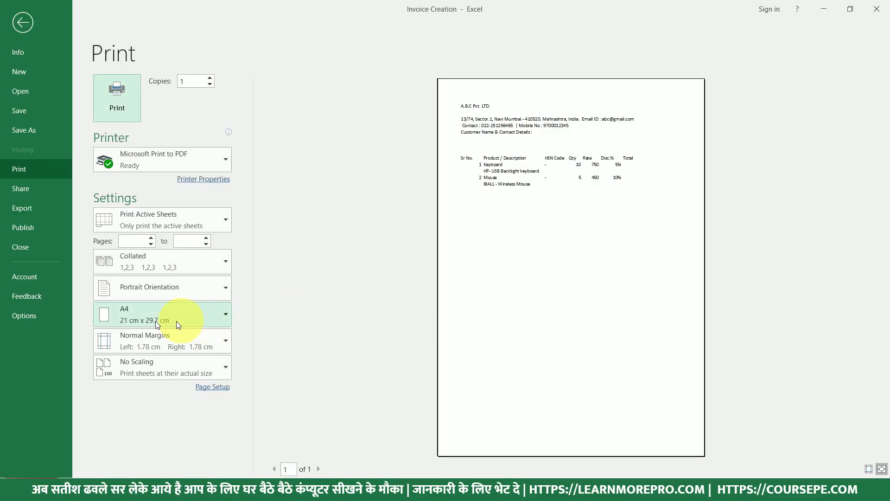
{"action": "key", "text": "Escape"}
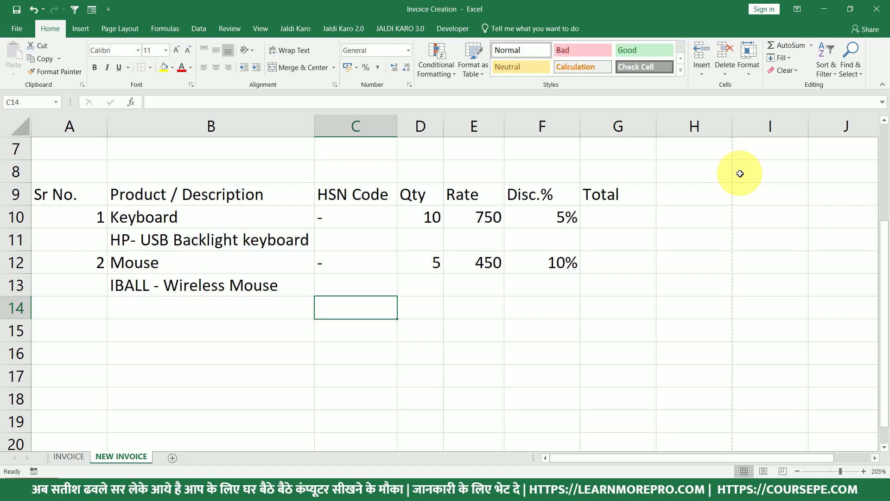
{"action": "scroll", "coordinate": [741, 175], "scroll_direction": "down", "scroll_amount": 8}
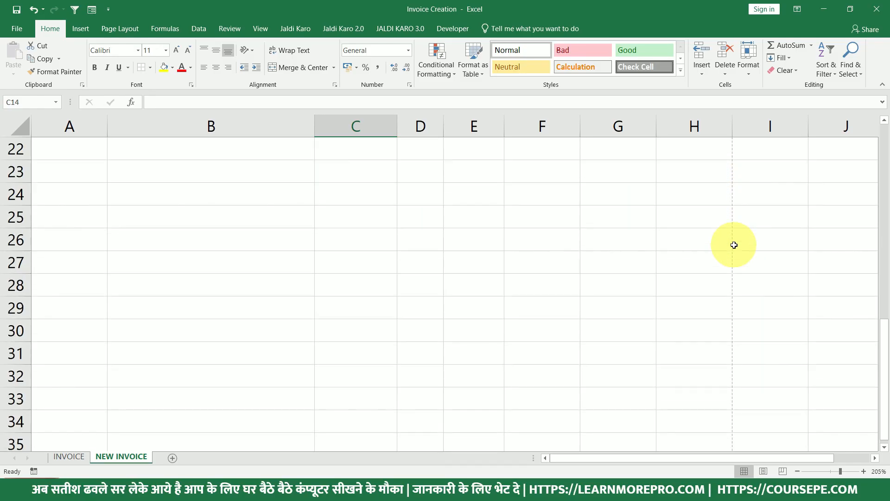
{"action": "scroll", "coordinate": [734, 257], "scroll_direction": "down", "scroll_amount": 3}
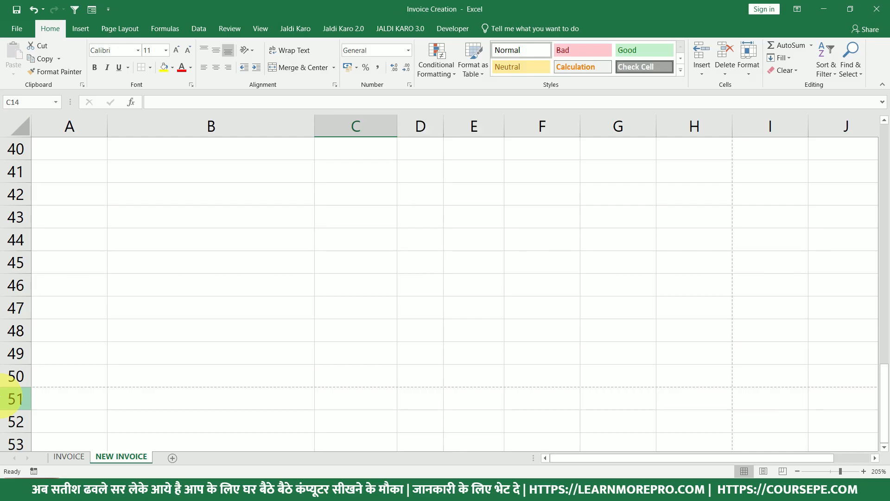
{"action": "left_click_drag", "start_coordinate": [682, 375], "coordinate": [55, 334]}
{"action": "scroll", "coordinate": [269, 308], "scroll_direction": "up", "scroll_amount": 13}
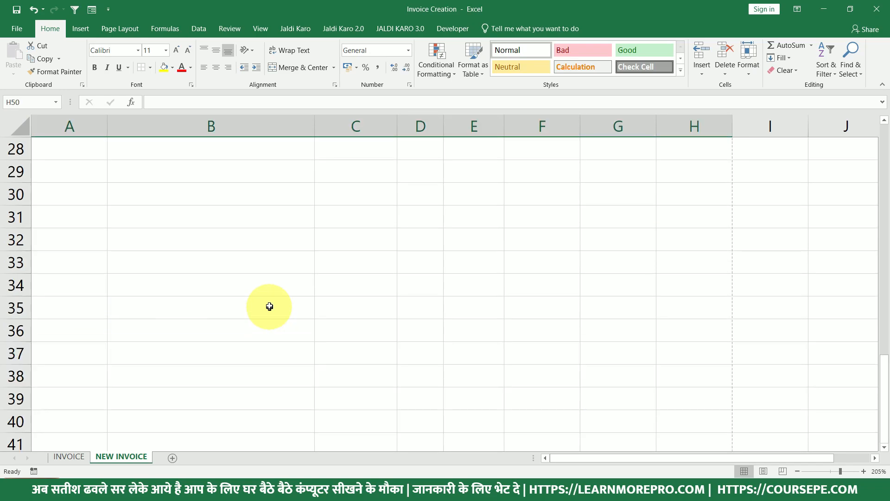
{"action": "left_click", "coordinate": [228, 192]}
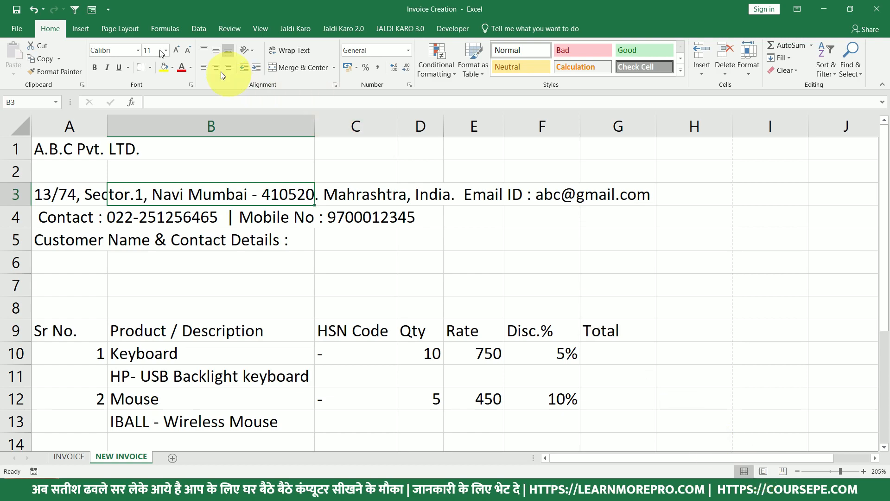
Switch NEW INVOICE to Page Layout view and scroll through page 1 and its header area.
{"action": "left_click", "coordinate": [766, 471]}
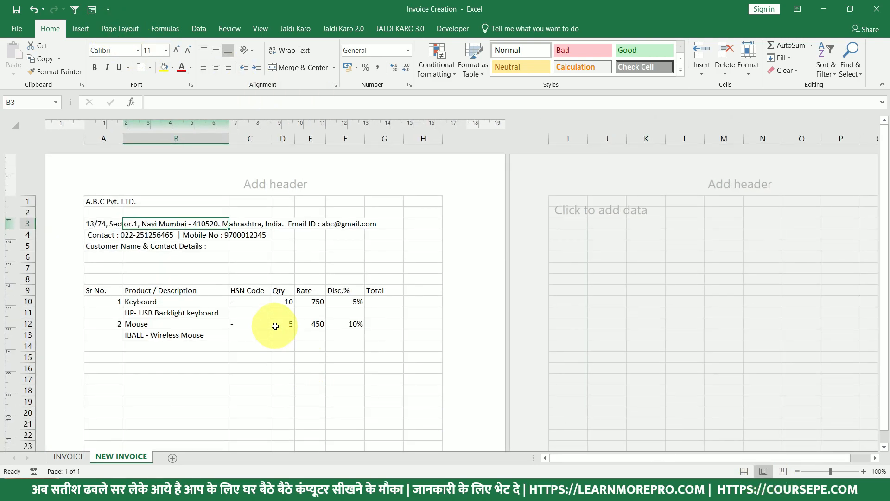
{"action": "scroll", "coordinate": [209, 308], "scroll_direction": "down", "scroll_amount": 5}
{"action": "scroll", "coordinate": [213, 316], "scroll_direction": "down", "scroll_amount": 4}
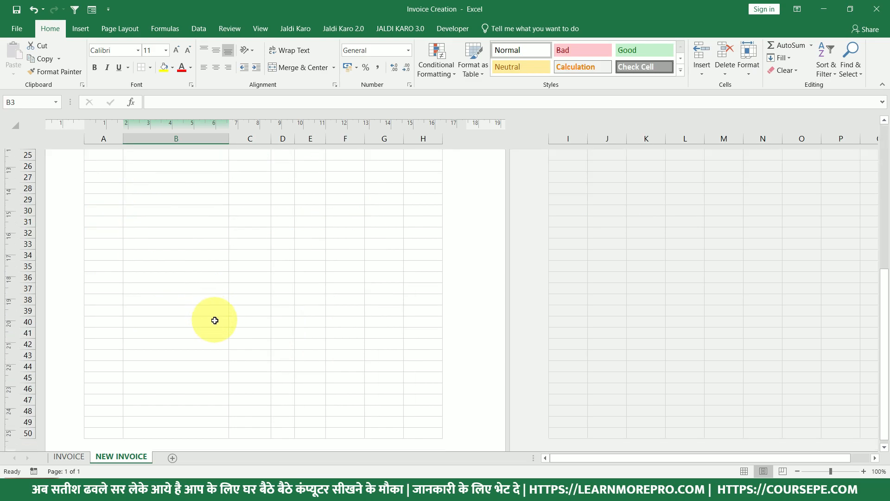
{"action": "scroll", "coordinate": [139, 391], "scroll_direction": "up", "scroll_amount": 3}
{"action": "scroll", "coordinate": [157, 390], "scroll_direction": "up", "scroll_amount": 6}
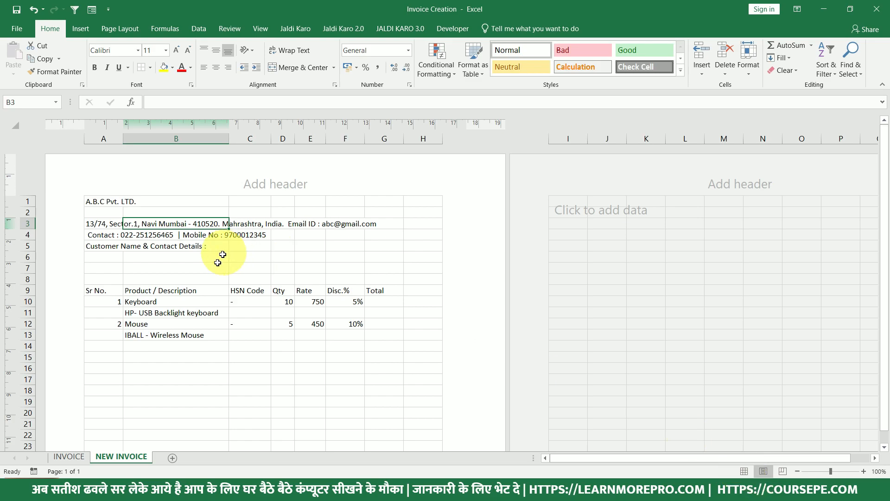
Return to Normal view and widen the Product / Description, Total and Rate columns.
{"action": "left_click", "coordinate": [746, 471]}
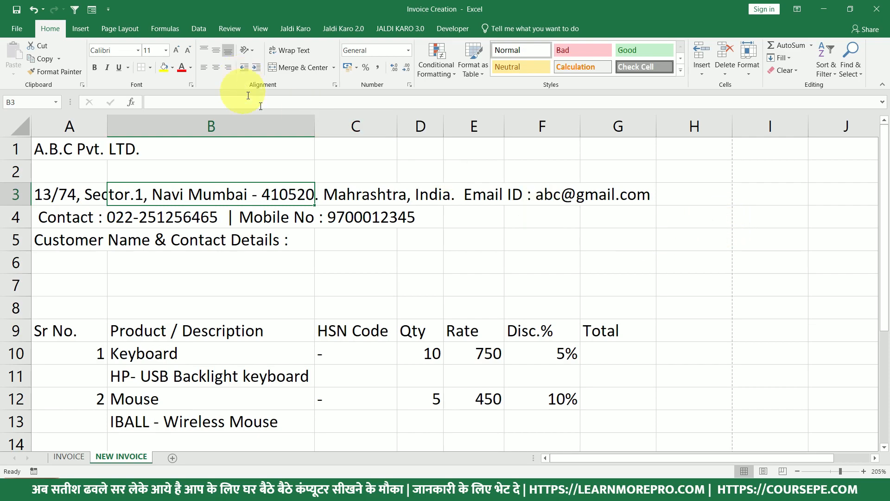
{"action": "left_click_drag", "start_coordinate": [316, 123], "coordinate": [334, 133]}
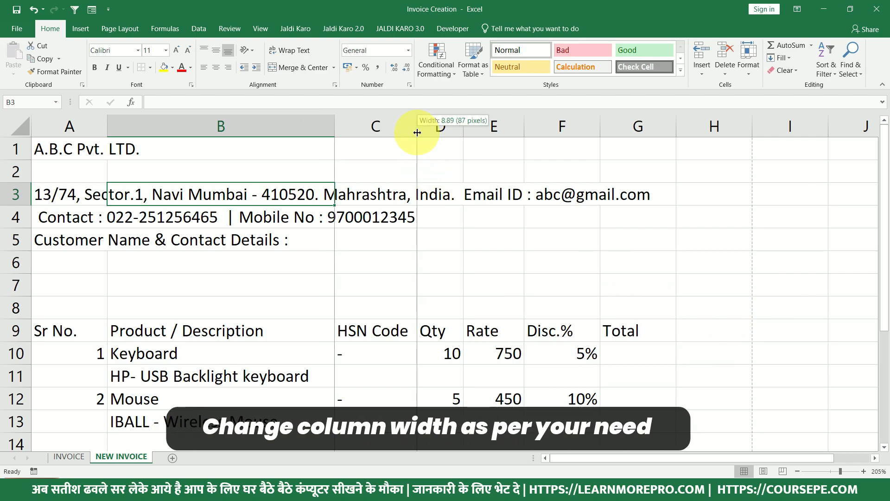
{"action": "left_click_drag", "start_coordinate": [676, 127], "coordinate": [685, 131]}
{"action": "left_click_drag", "start_coordinate": [524, 125], "coordinate": [551, 126]}
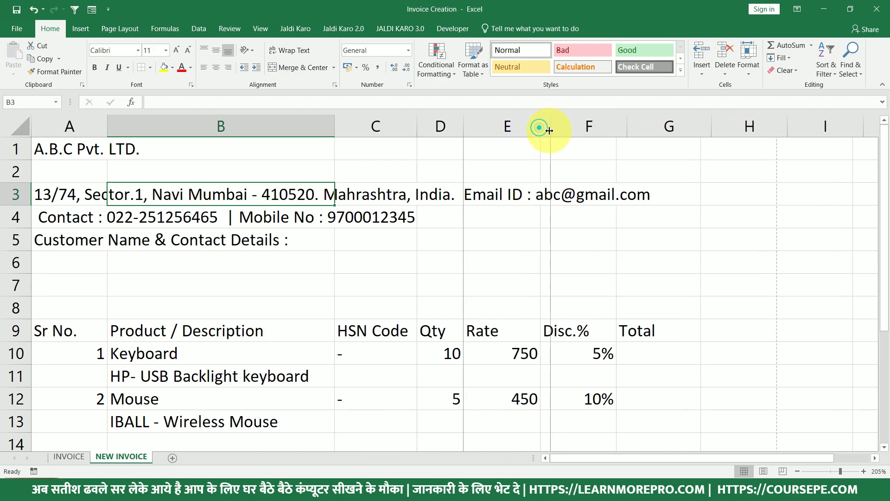
{"action": "left_click_drag", "start_coordinate": [681, 319], "coordinate": [681, 411]}
Scroll NEW INVOICE down to row 28, where the totals labels will go.
{"action": "left_click", "coordinate": [689, 292]}
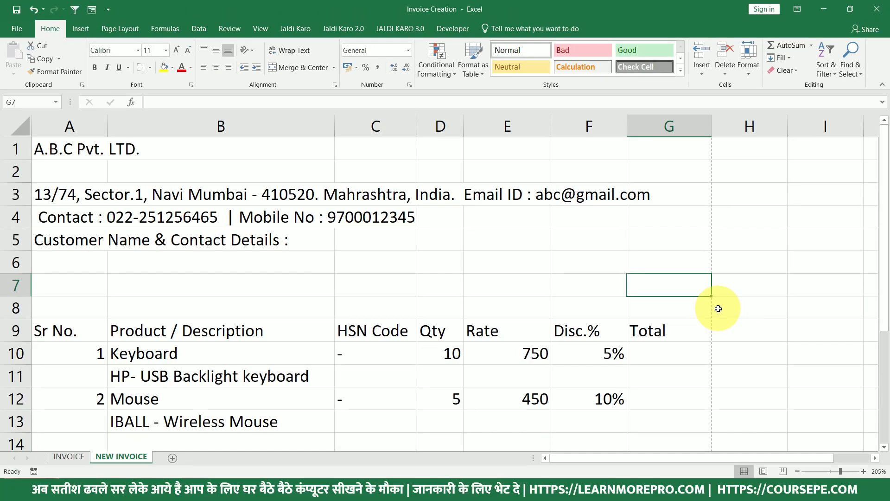
{"action": "scroll", "coordinate": [417, 291], "scroll_direction": "down", "scroll_amount": 3}
{"action": "scroll", "coordinate": [111, 375], "scroll_direction": "down", "scroll_amount": 3}
{"action": "left_click", "coordinate": [69, 357]}
{"action": "scroll", "coordinate": [83, 371], "scroll_direction": "down", "scroll_amount": 4}
{"action": "scroll", "coordinate": [98, 389], "scroll_direction": "down", "scroll_amount": 8}
{"action": "scroll", "coordinate": [109, 417], "scroll_direction": "up", "scroll_amount": 15}
{"action": "scroll", "coordinate": [113, 413], "scroll_direction": "down", "scroll_amount": 3}
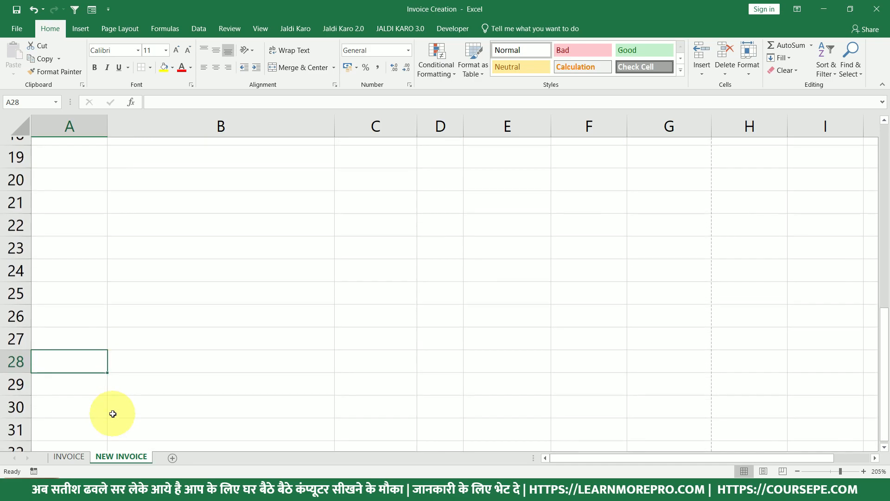
{"action": "scroll", "coordinate": [111, 324], "scroll_direction": "up", "scroll_amount": 6}
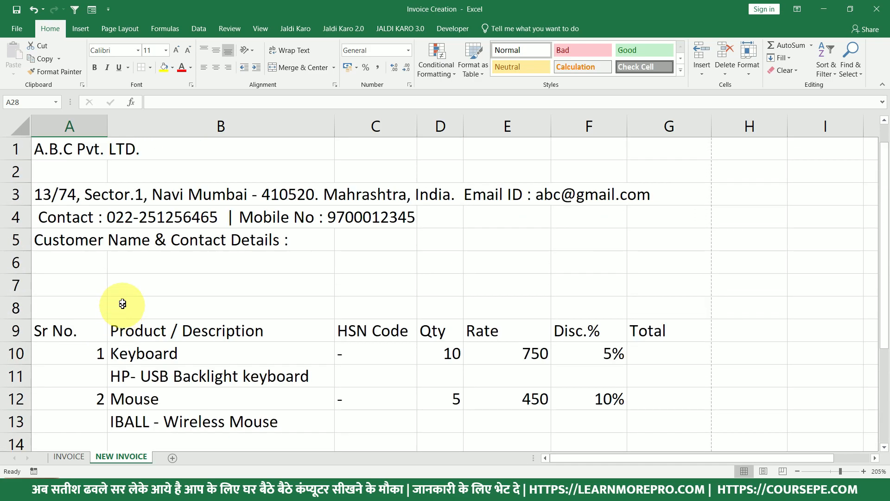
{"action": "scroll", "coordinate": [119, 320], "scroll_direction": "down", "scroll_amount": 6}
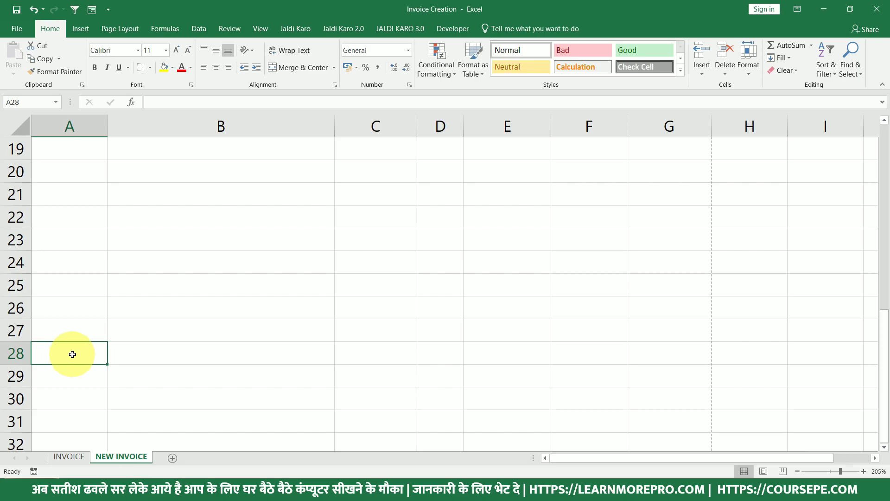
On the INVOICE sheet, select the Transport & Forwarding, Total and CGST 9% labels for copying.
{"action": "left_click", "coordinate": [71, 457]}
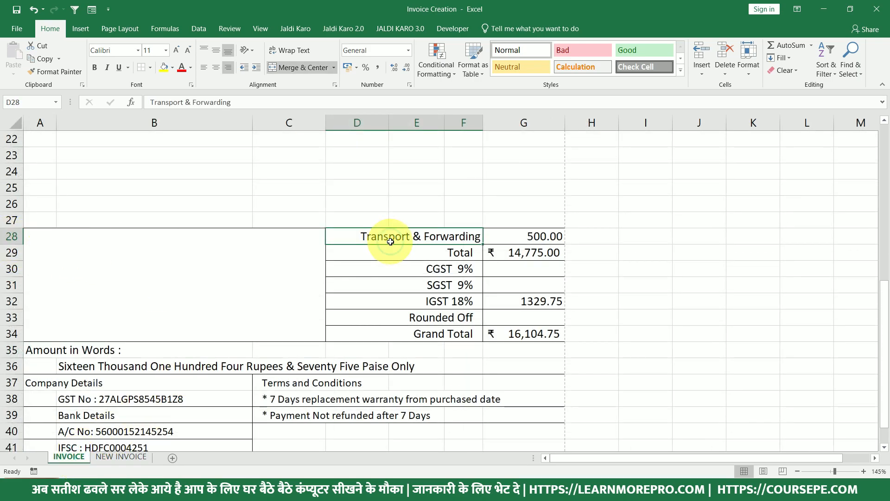
{"action": "left_click", "coordinate": [410, 255]}
{"action": "left_click", "coordinate": [420, 271]}
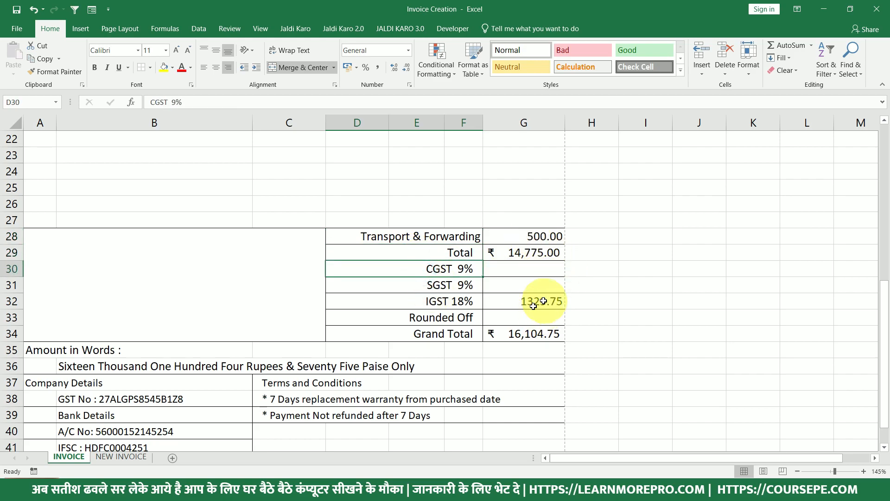
{"action": "left_click_drag", "start_coordinate": [424, 237], "coordinate": [419, 334]}
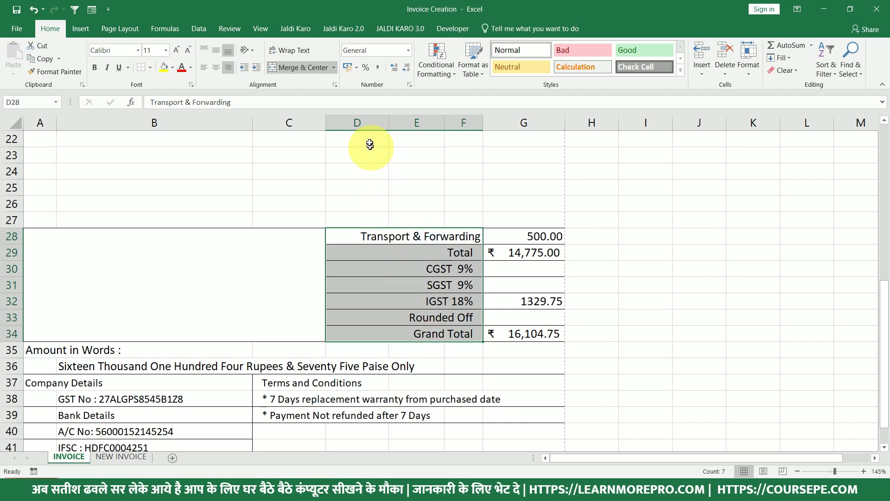
{"action": "double_click", "coordinate": [372, 238]}
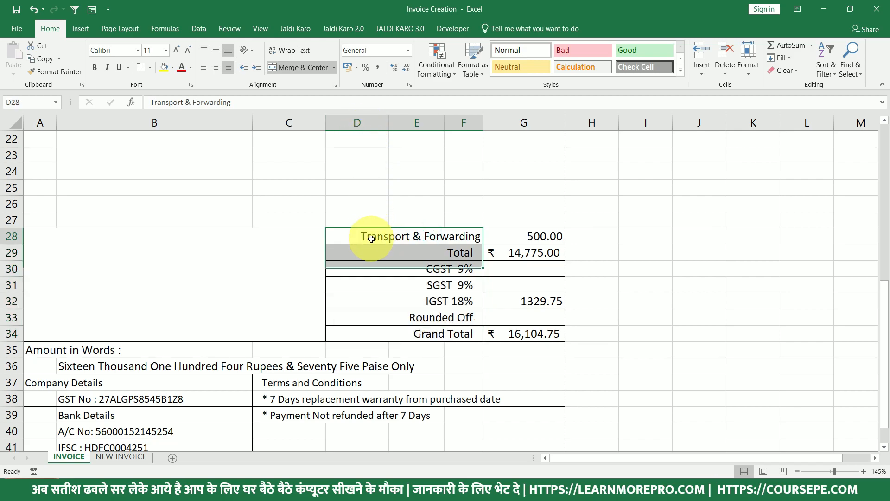
{"action": "left_click_drag", "start_coordinate": [360, 236], "coordinate": [487, 231]}
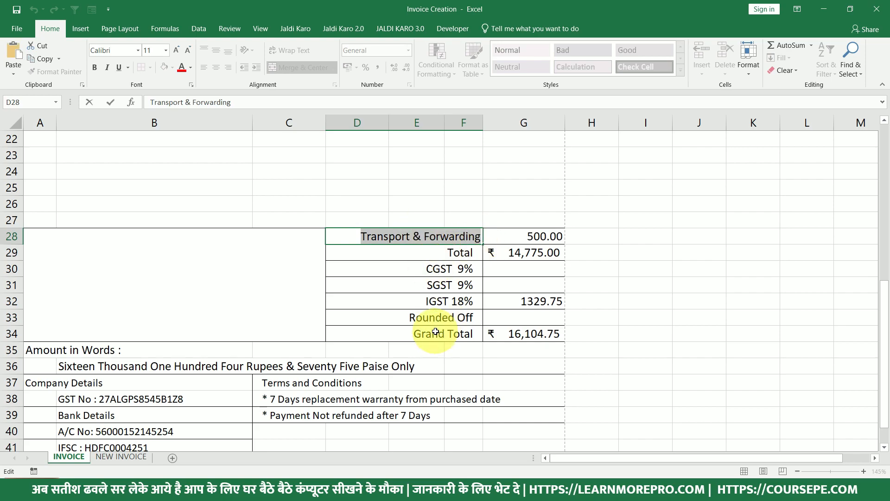
{"action": "left_click_drag", "start_coordinate": [418, 234], "coordinate": [434, 329]}
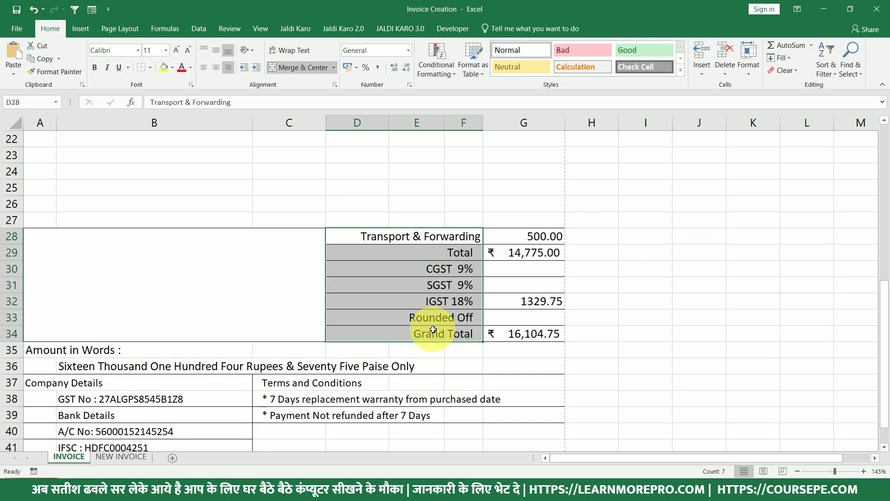
{"action": "double_click", "coordinate": [368, 235]}
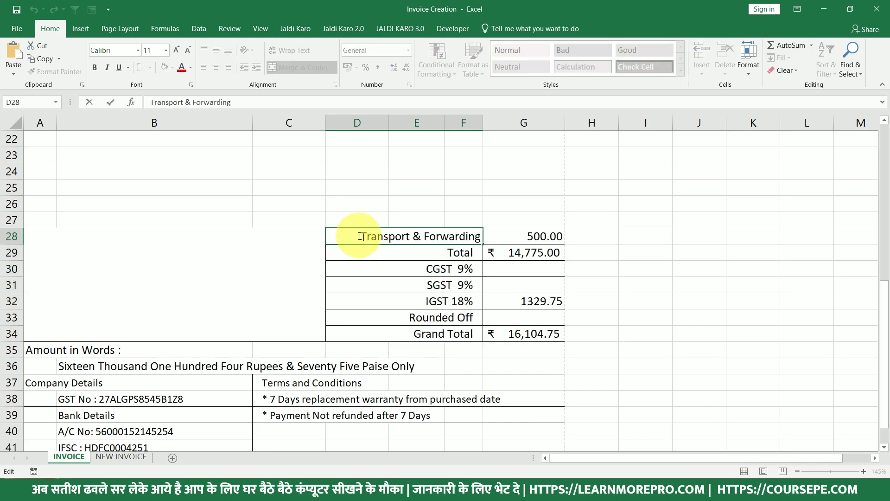
{"action": "left_click_drag", "start_coordinate": [360, 236], "coordinate": [487, 239]}
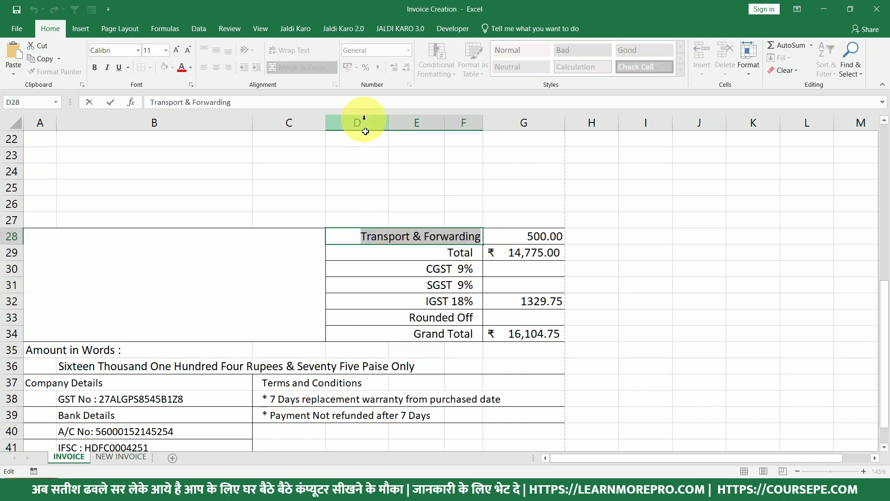
{"action": "key", "text": "Escape"}
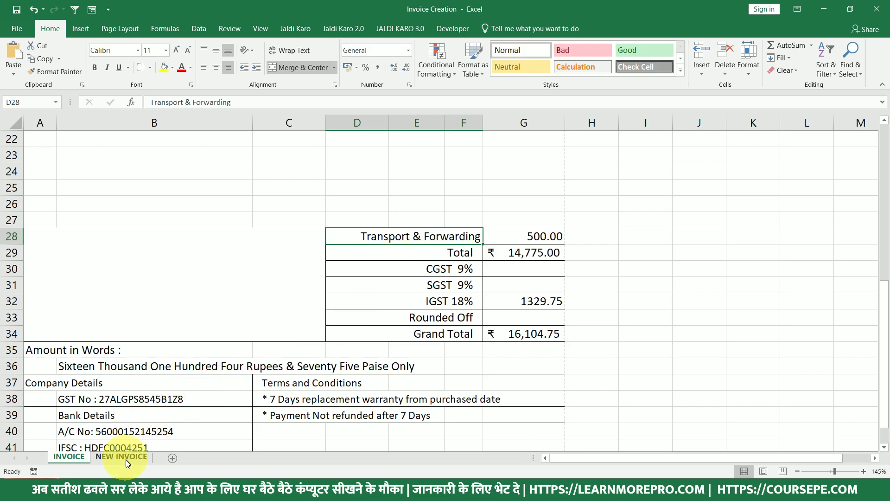
{"action": "left_click", "coordinate": [122, 456]}
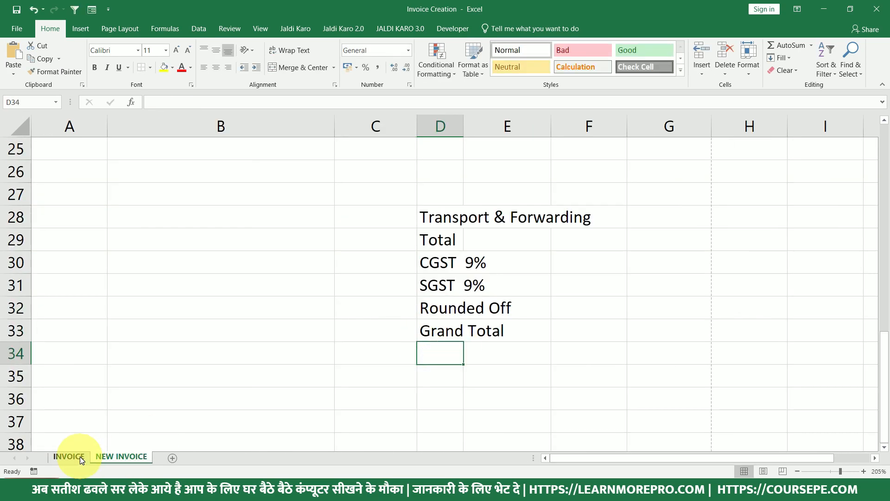
Copy the Amount in Words label from INVOICE into cell A35 of NEW INVOICE.
{"action": "left_click", "coordinate": [68, 456]}
{"action": "scroll", "coordinate": [71, 368], "scroll_direction": "down", "scroll_amount": 1}
{"action": "left_click", "coordinate": [44, 301]}
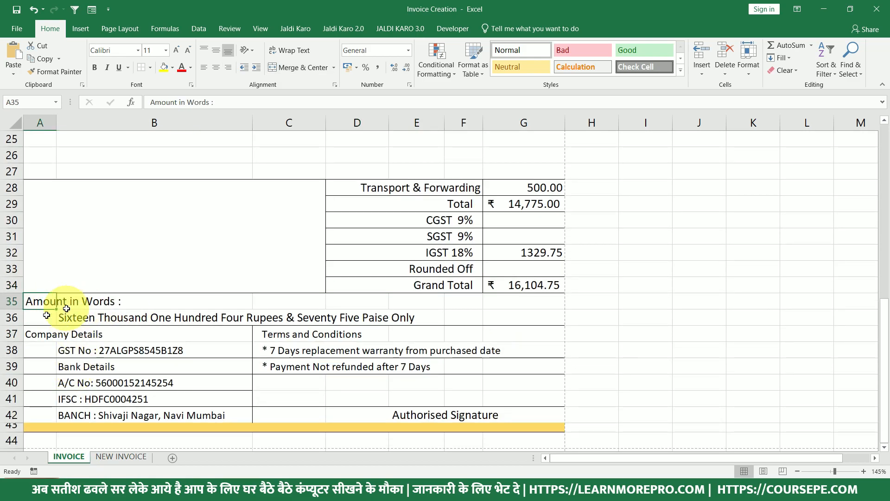
{"action": "left_click_drag", "start_coordinate": [141, 303], "coordinate": [18, 303]}
{"action": "key", "text": "ctrl+c"}
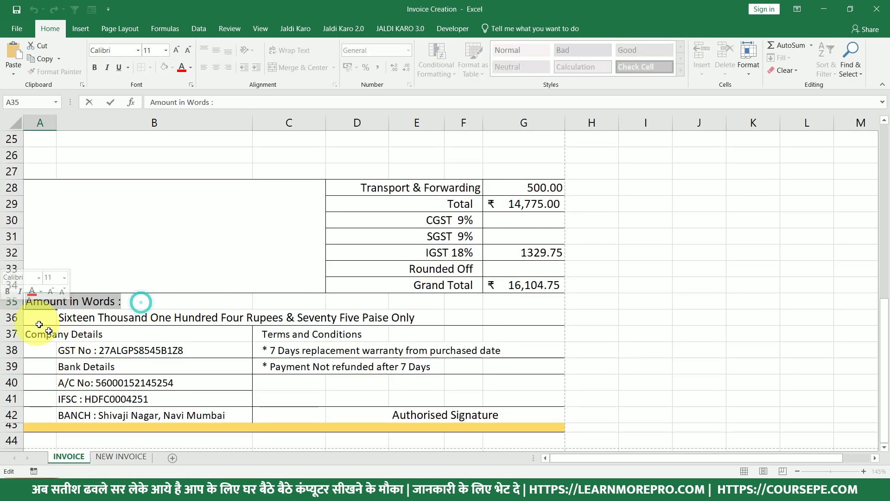
{"action": "left_click", "coordinate": [121, 458]}
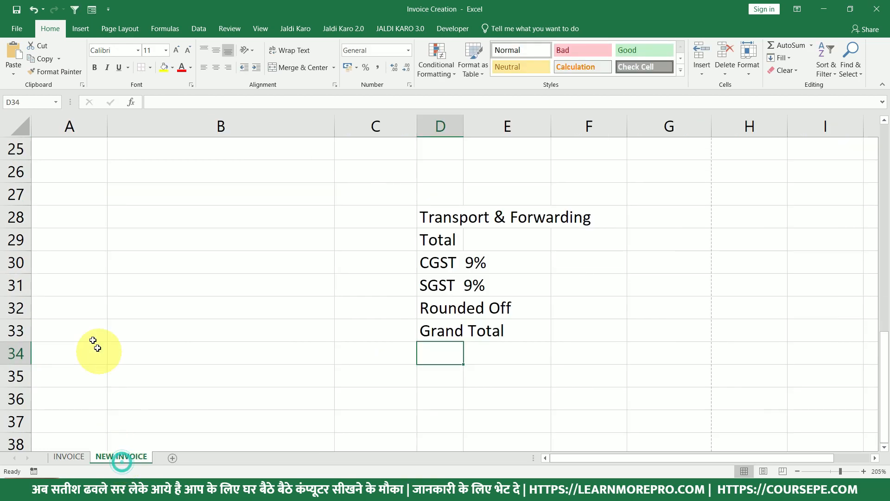
{"action": "left_click", "coordinate": [76, 384]}
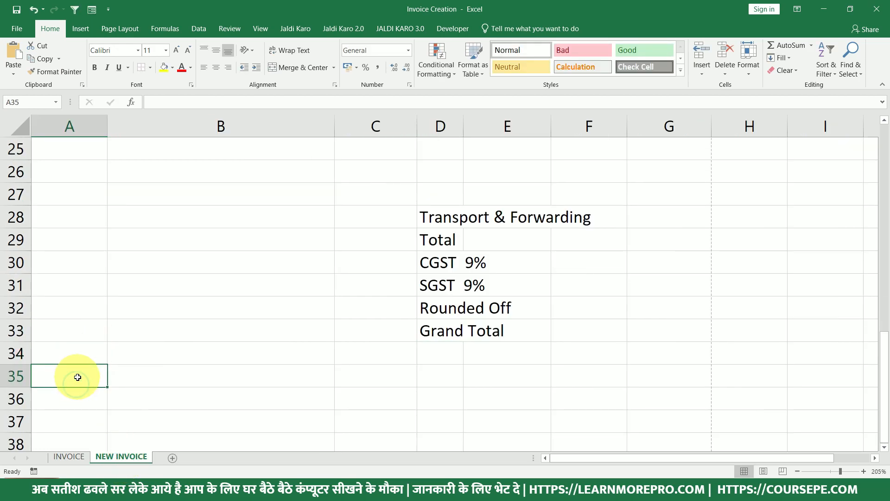
{"action": "key", "text": "ctrl+v"}
Copy the company details and terms block from INVOICE into rows 36–41 of NEW INVOICE.
{"action": "left_click", "coordinate": [90, 398]}
{"action": "left_click", "coordinate": [68, 457]}
{"action": "left_click_drag", "start_coordinate": [51, 334], "coordinate": [524, 414]}
{"action": "key", "text": "ctrl+c"}
{"action": "left_click", "coordinate": [121, 457]}
{"action": "key", "text": "ctrl+v"}
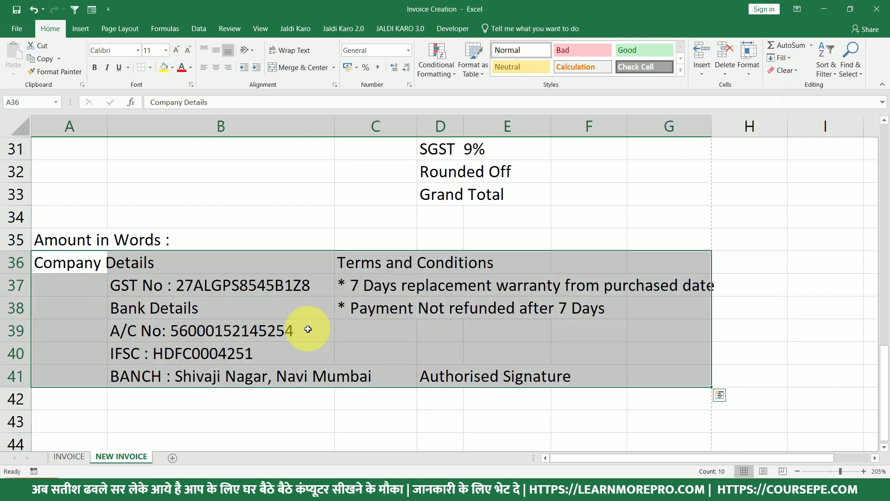
Review the pasted Company Details heading, company GST and bank detail lines.
{"action": "left_click", "coordinate": [264, 330]}
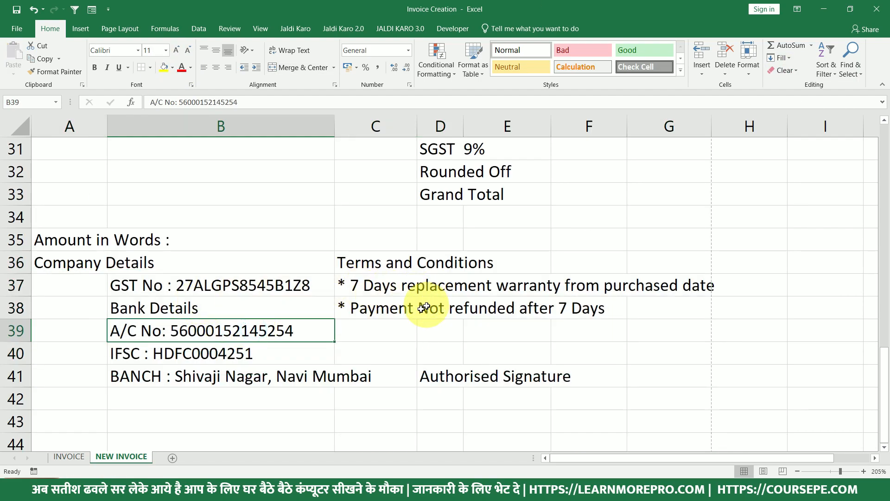
{"action": "left_click_drag", "start_coordinate": [91, 262], "coordinate": [554, 375]}
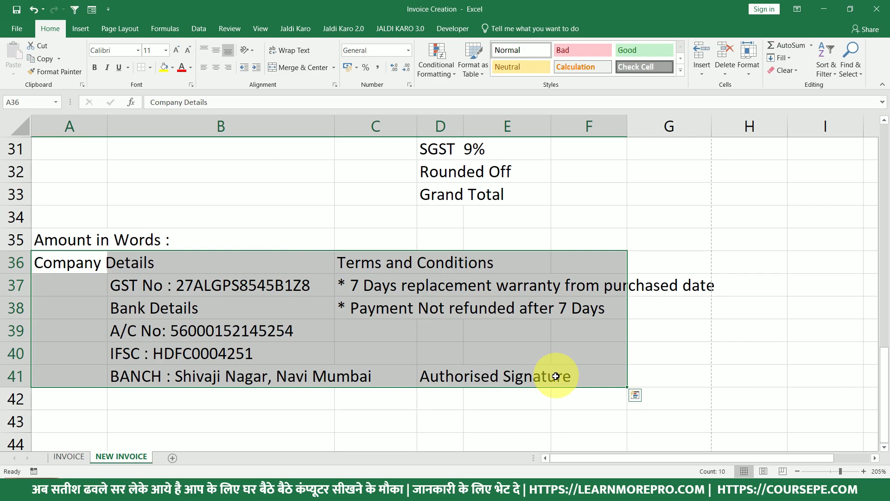
{"action": "left_click", "coordinate": [80, 264]}
{"action": "left_click_drag", "start_coordinate": [100, 264], "coordinate": [162, 374]}
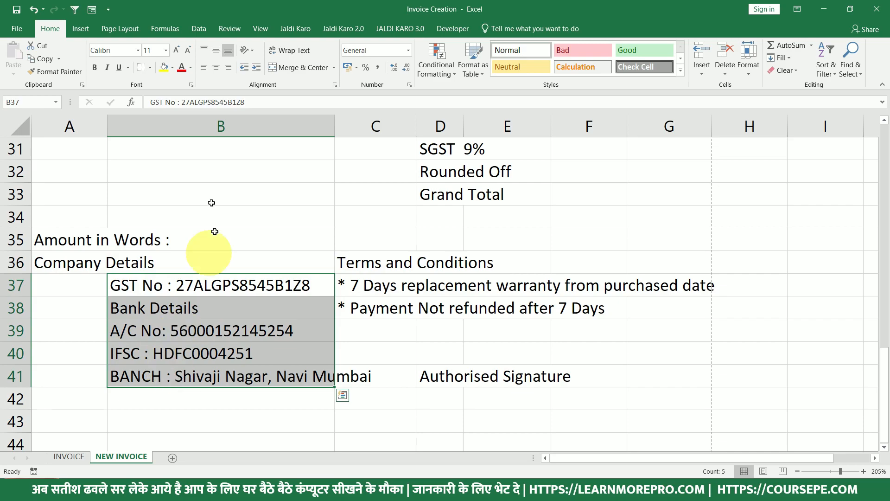
{"action": "left_click_drag", "start_coordinate": [178, 285], "coordinate": [194, 374]}
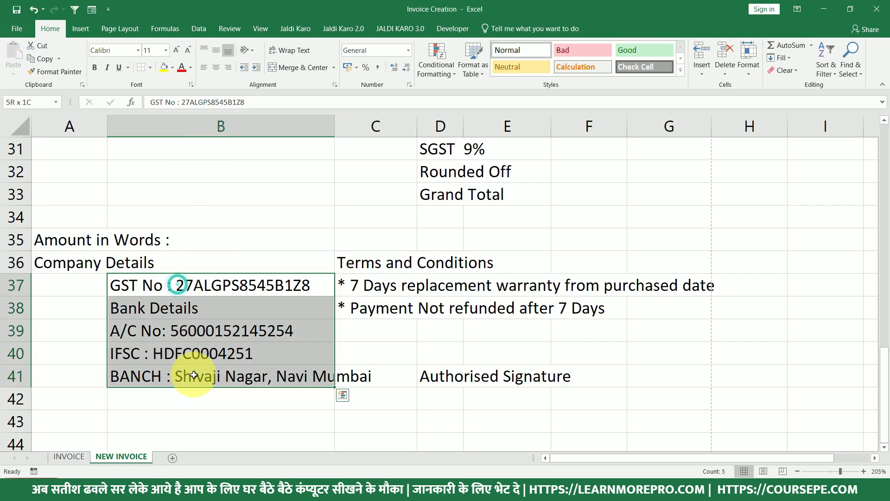
Check the pasted Terms and Conditions lines and the Authorised Signature cell.
{"action": "left_click", "coordinate": [371, 263]}
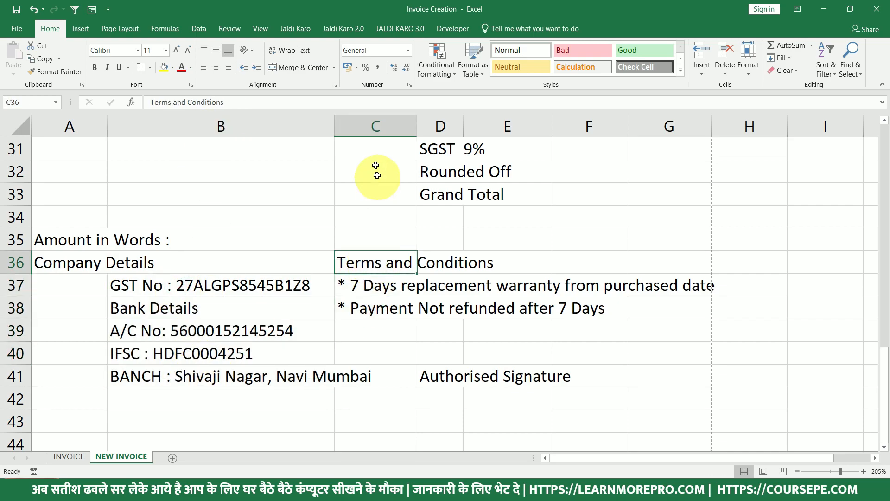
{"action": "left_click_drag", "start_coordinate": [356, 285], "coordinate": [369, 316]}
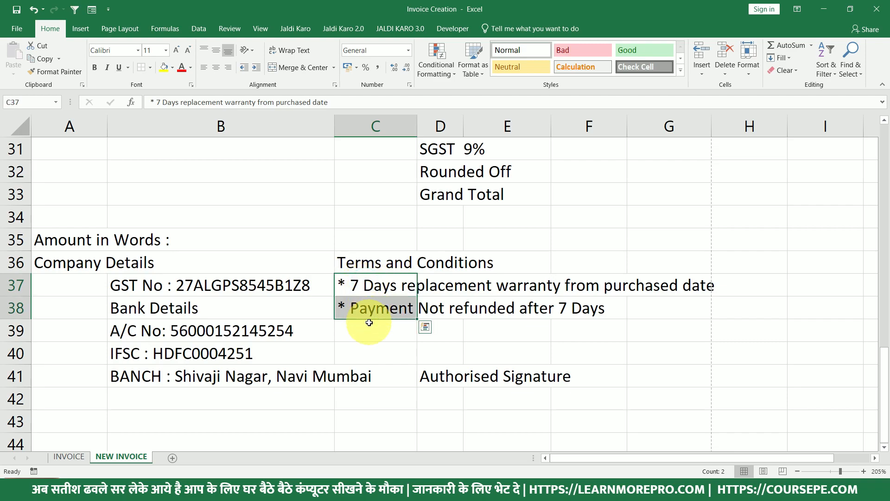
{"action": "left_click", "coordinate": [371, 258]}
{"action": "left_click", "coordinate": [382, 282]}
{"action": "left_click", "coordinate": [394, 307]}
{"action": "left_click", "coordinate": [449, 378]}
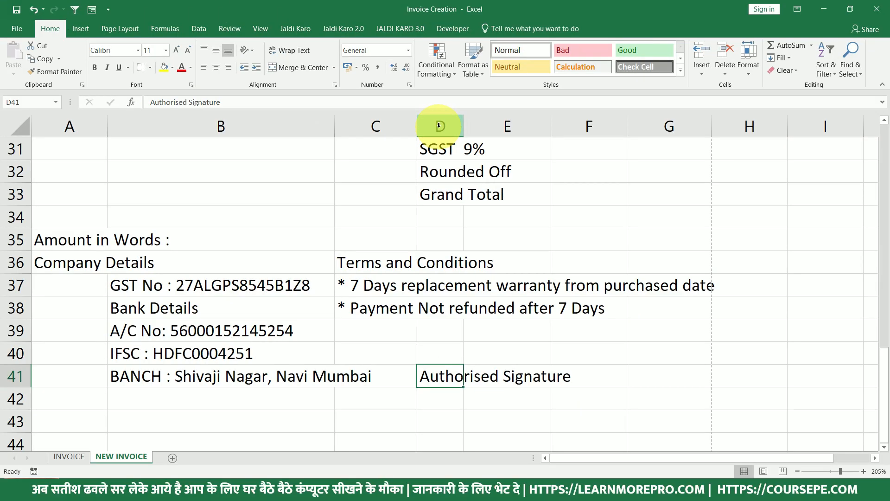
{"action": "scroll", "coordinate": [503, 285], "scroll_direction": "up", "scroll_amount": 3}
{"action": "scroll", "coordinate": [503, 285], "scroll_direction": "up", "scroll_amount": 7}
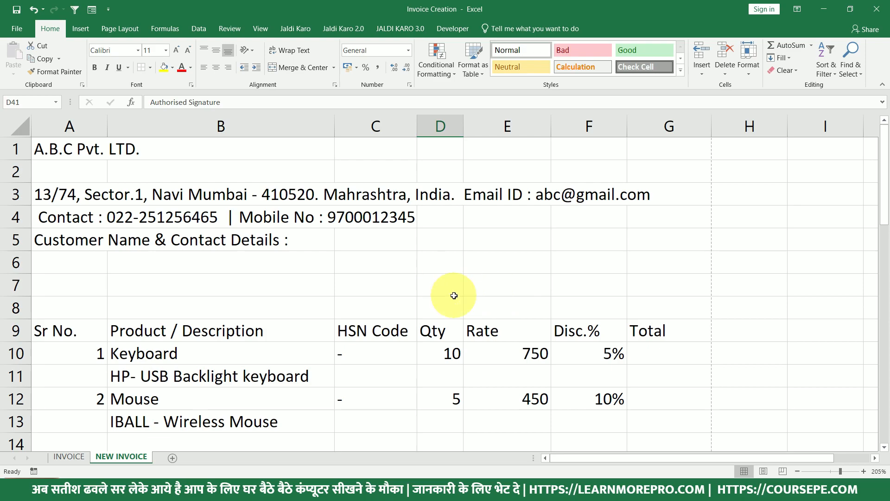
Merge and centre A1:G2 so A.B.C Pvt. LTD. spans the title area.
{"action": "left_click_drag", "start_coordinate": [72, 144], "coordinate": [660, 176]}
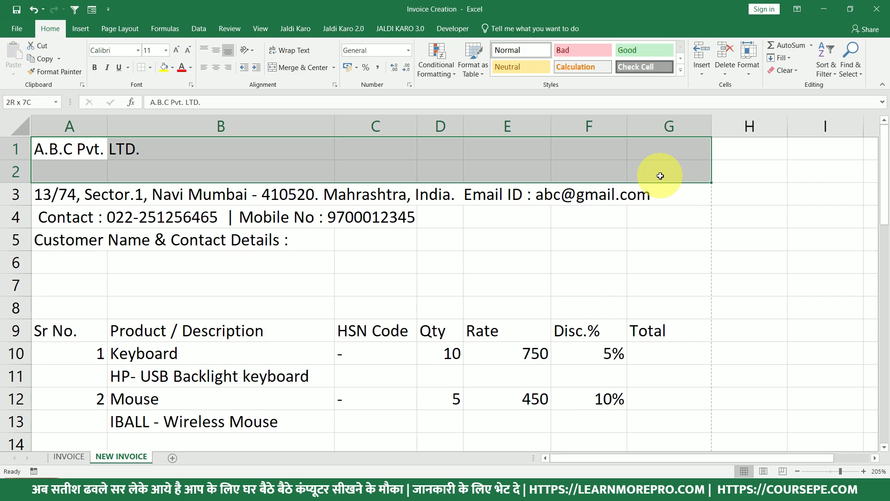
{"action": "left_click", "coordinate": [70, 146]}
{"action": "left_click_drag", "start_coordinate": [68, 149], "coordinate": [649, 167]}
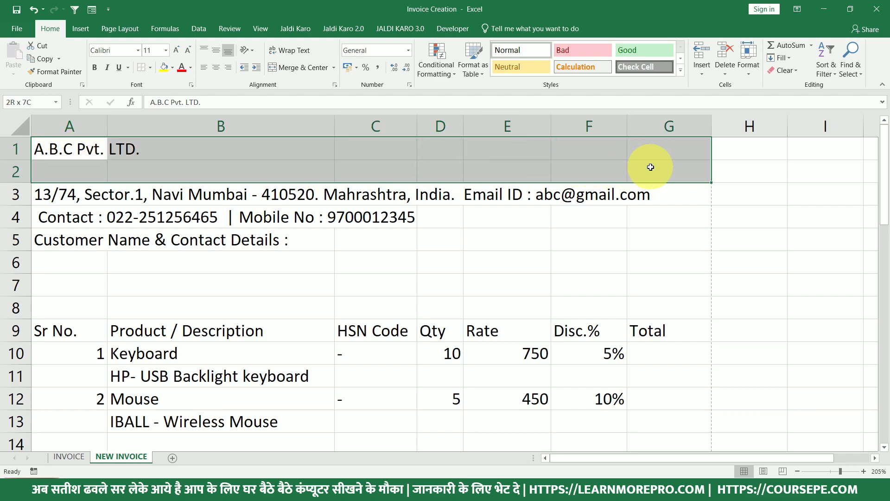
{"action": "left_click_drag", "start_coordinate": [651, 167], "coordinate": [672, 171]}
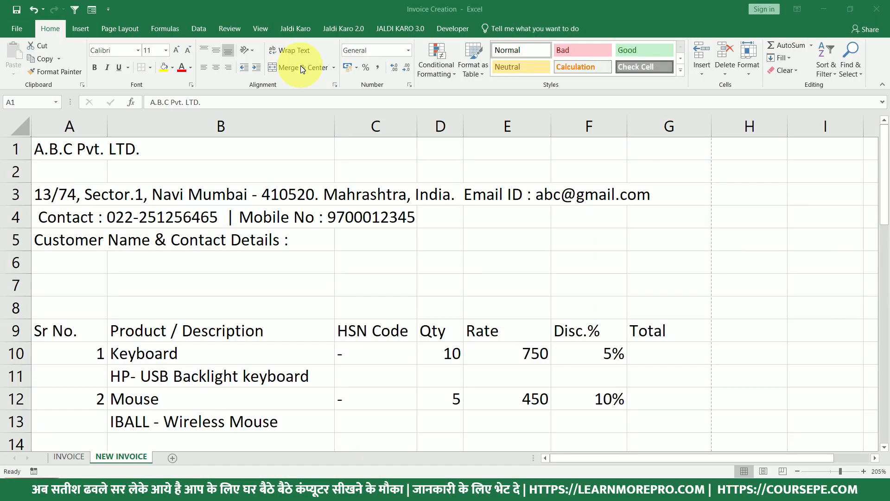
{"action": "left_click", "coordinate": [301, 67]}
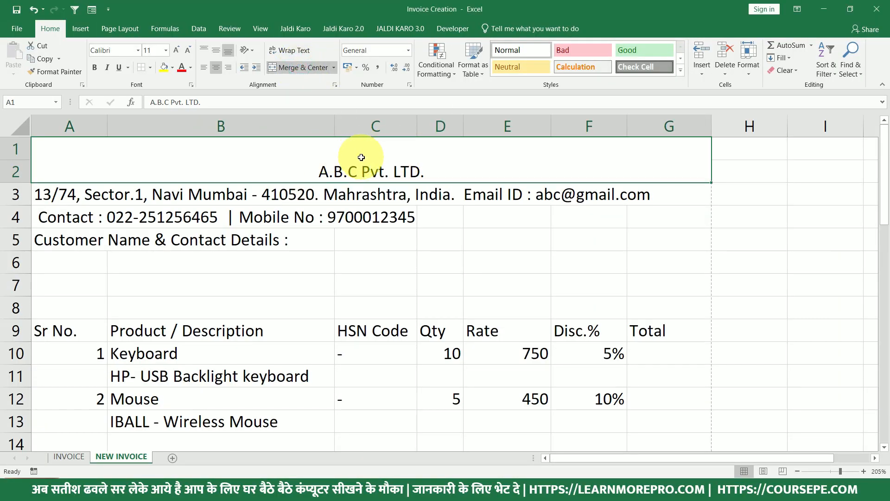
Increase the company title font size to 16 pt.
{"action": "left_click", "coordinate": [176, 52]}
{"action": "left_click", "coordinate": [177, 52]}
{"action": "left_click", "coordinate": [177, 51]}
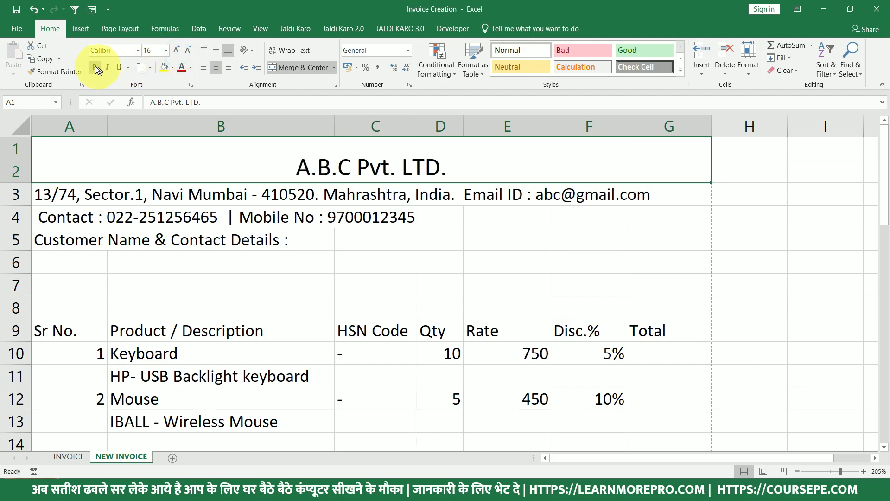
Set the title font to Aharoni, make row 2 taller and middle-align the title.
{"action": "left_click", "coordinate": [138, 50]}
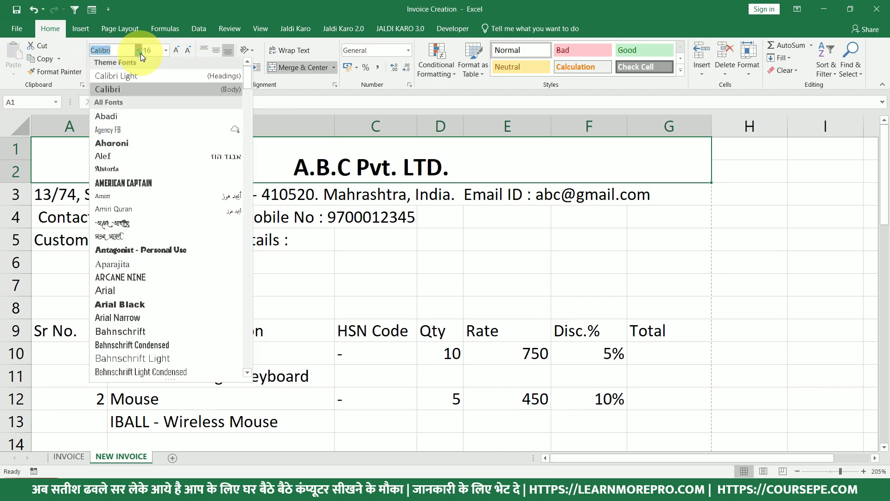
{"action": "left_click", "coordinate": [140, 146]}
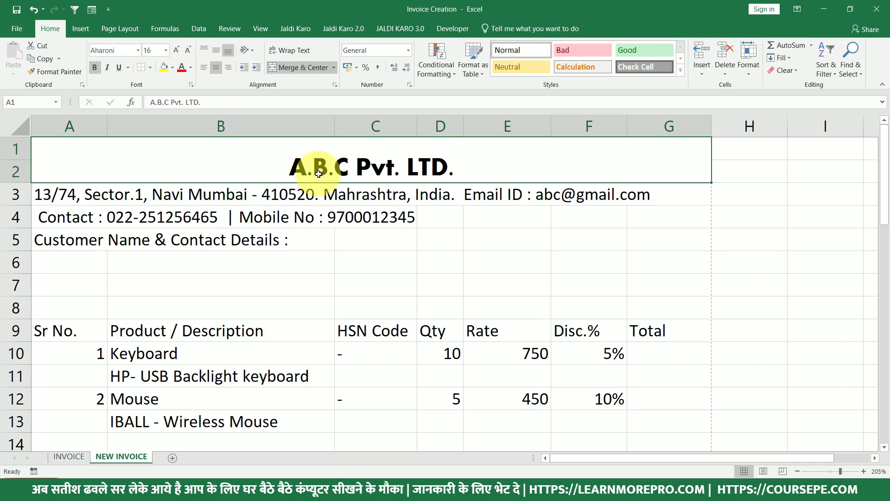
{"action": "left_click_drag", "start_coordinate": [27, 182], "coordinate": [27, 190]}
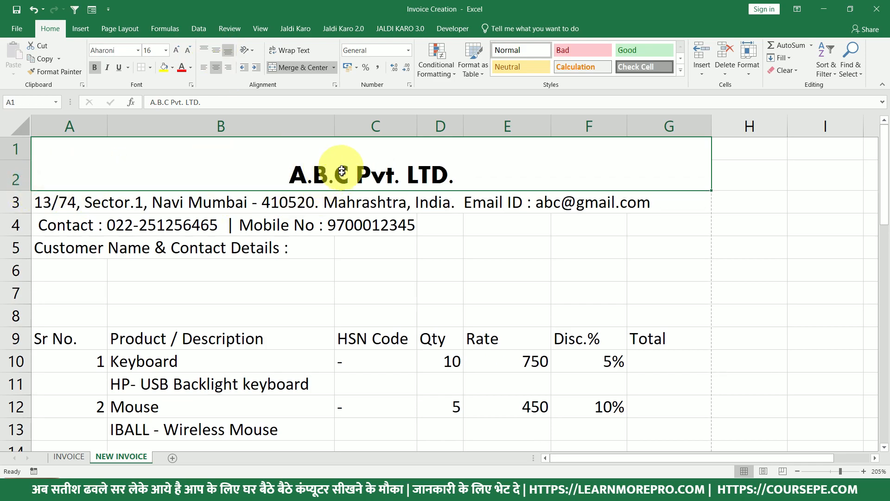
{"action": "left_click", "coordinate": [216, 50]}
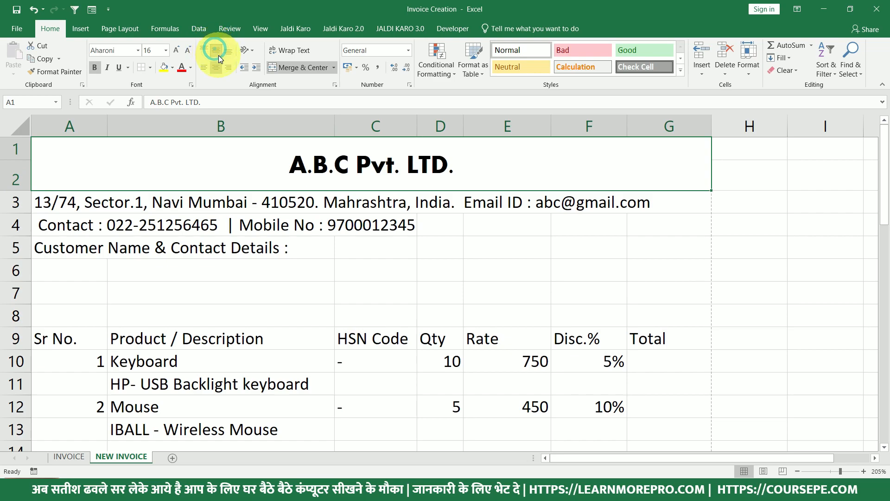
{"action": "left_click_drag", "start_coordinate": [26, 191], "coordinate": [27, 194]}
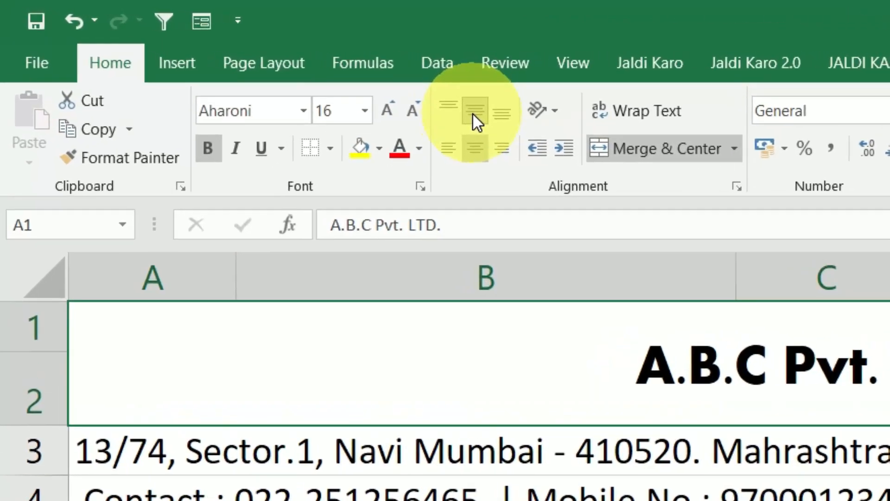
Centre the company title both horizontally and vertically within rows 1–2.
{"action": "left_click", "coordinate": [448, 147]}
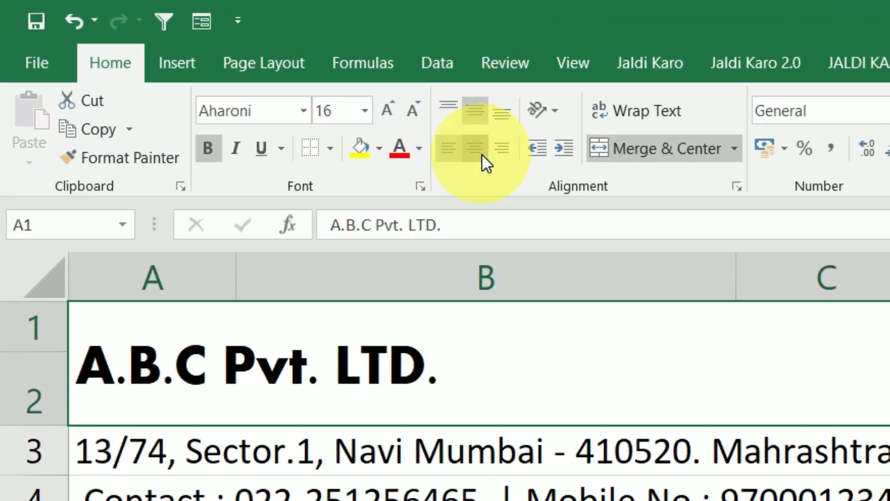
{"action": "left_click", "coordinate": [502, 150]}
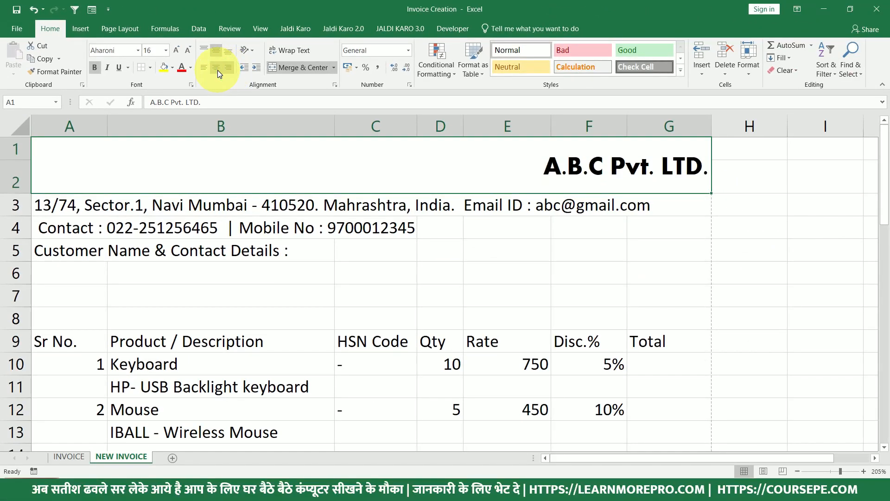
{"action": "left_click", "coordinate": [217, 68]}
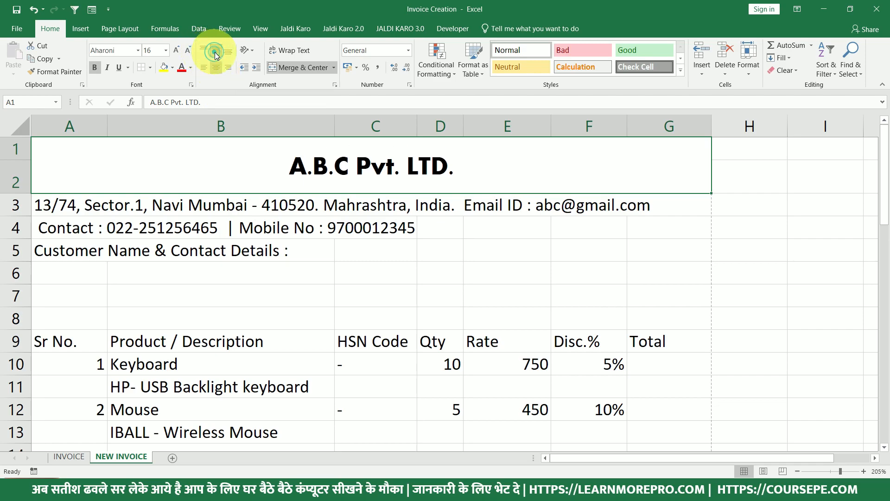
{"action": "left_click", "coordinate": [229, 54]}
{"action": "left_click", "coordinate": [216, 51]}
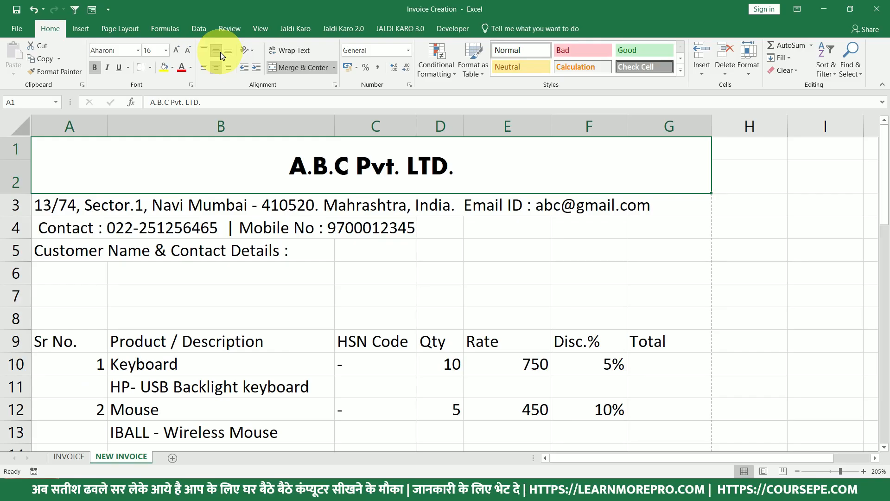
Fill the merged A1:G2 title band with a gold theme colour.
{"action": "left_click", "coordinate": [173, 69]}
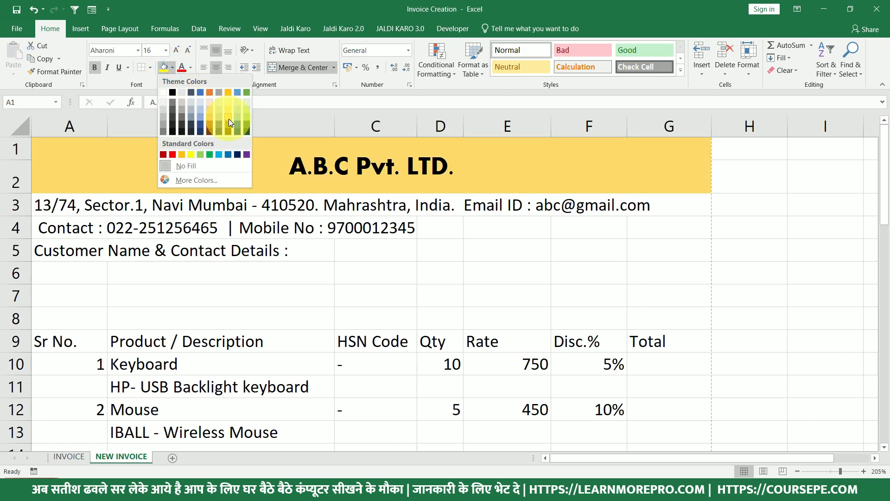
{"action": "left_click", "coordinate": [229, 119]}
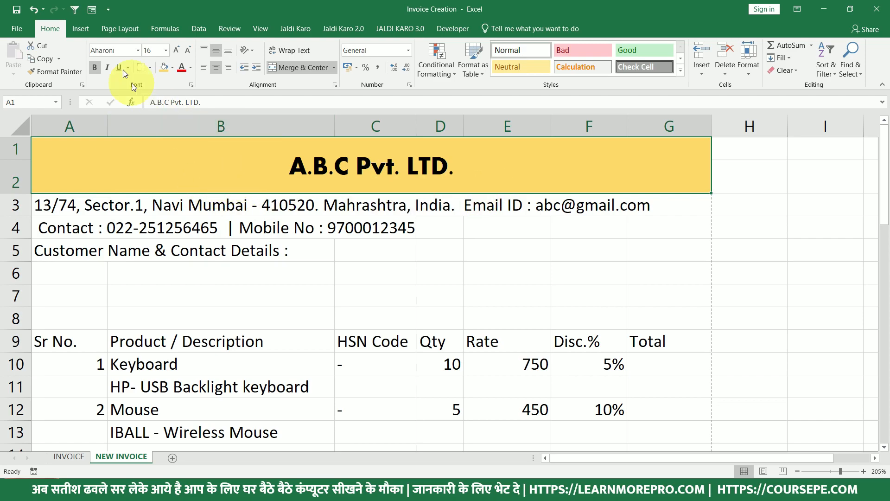
{"action": "left_click", "coordinate": [82, 32]}
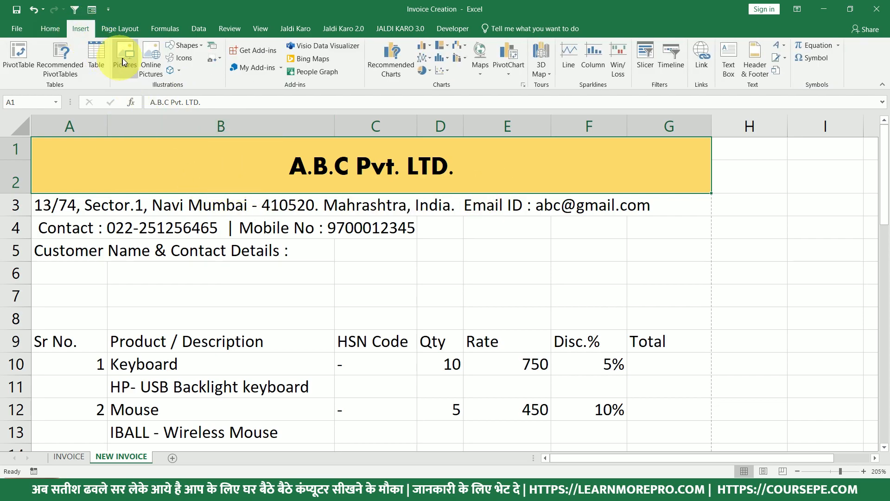
Insert the logo picture from the Desktop folder.
{"action": "left_click", "coordinate": [123, 57]}
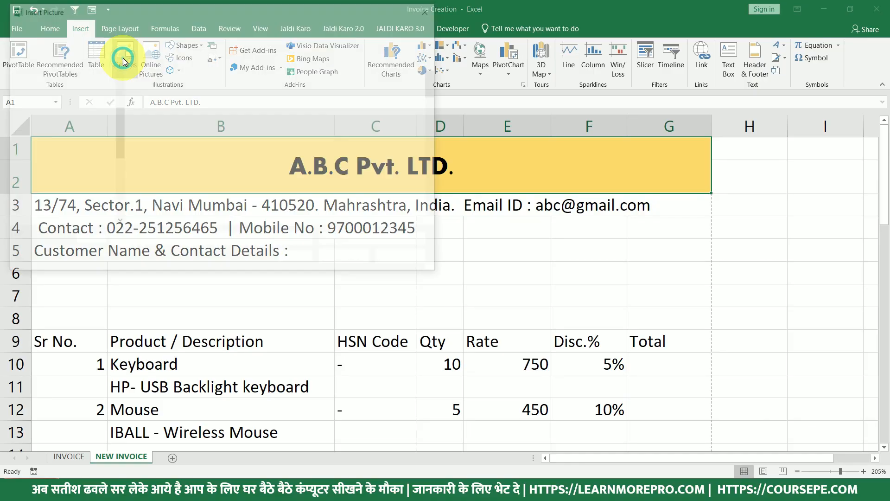
{"action": "left_click", "coordinate": [48, 91]}
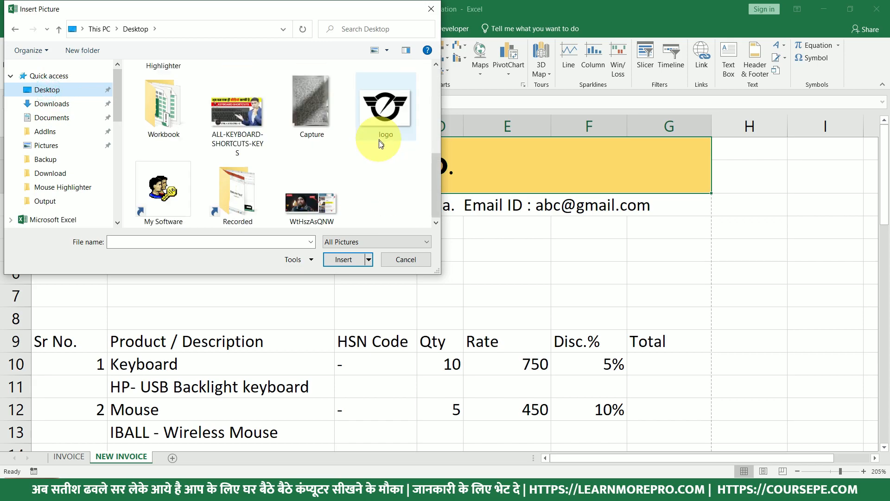
{"action": "left_click", "coordinate": [379, 114]}
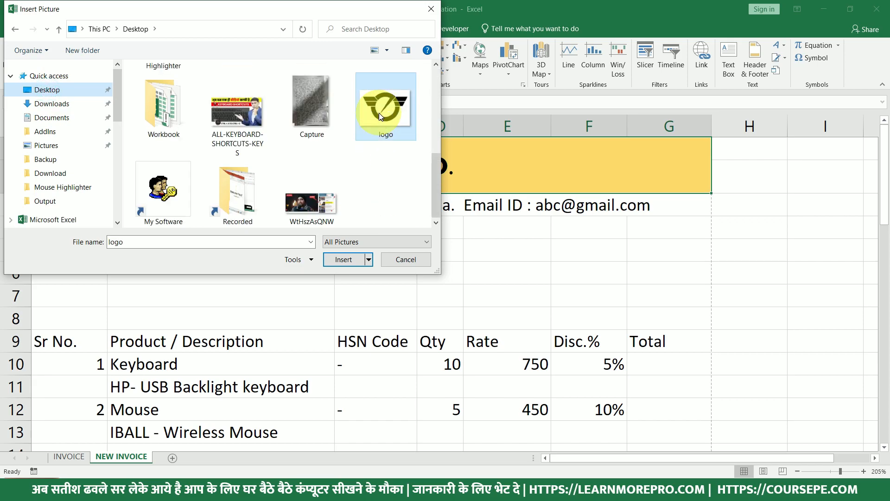
{"action": "left_click", "coordinate": [350, 259]}
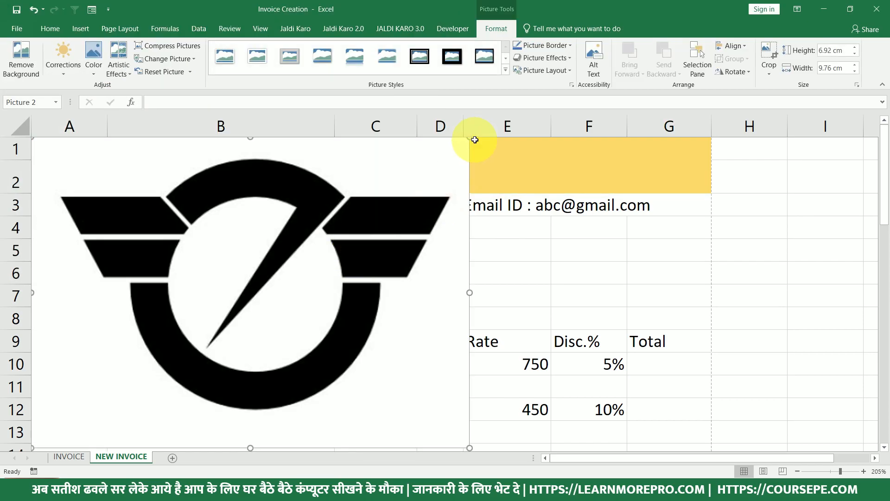
Shrink the logo to about 1.79 × 2.52 cm and place it on the gold header beside the company name.
{"action": "left_click_drag", "start_coordinate": [469, 138], "coordinate": [119, 386]}
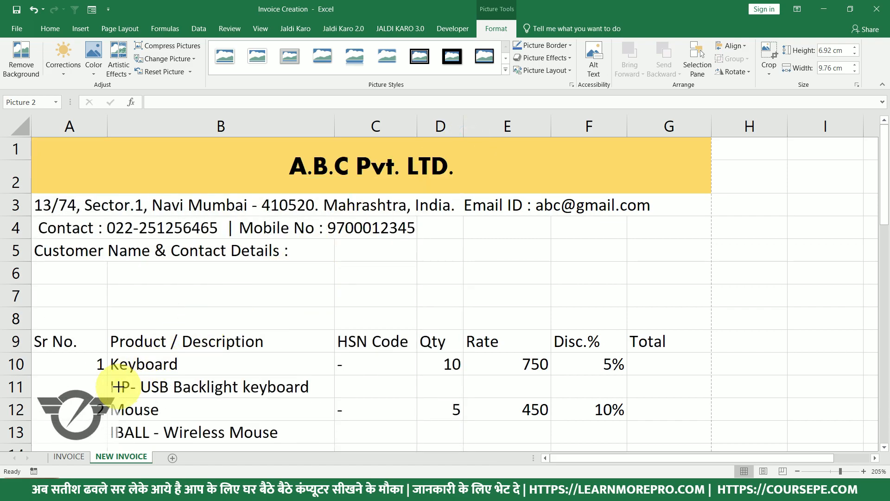
{"action": "left_click_drag", "start_coordinate": [90, 428], "coordinate": [236, 207]}
{"action": "left_click_drag", "start_coordinate": [215, 175], "coordinate": [209, 180]}
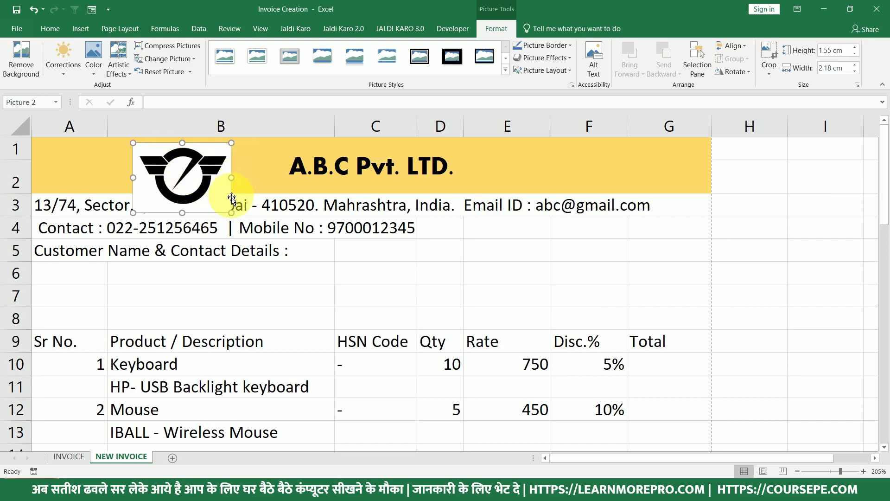
{"action": "left_click_drag", "start_coordinate": [231, 213], "coordinate": [246, 223]}
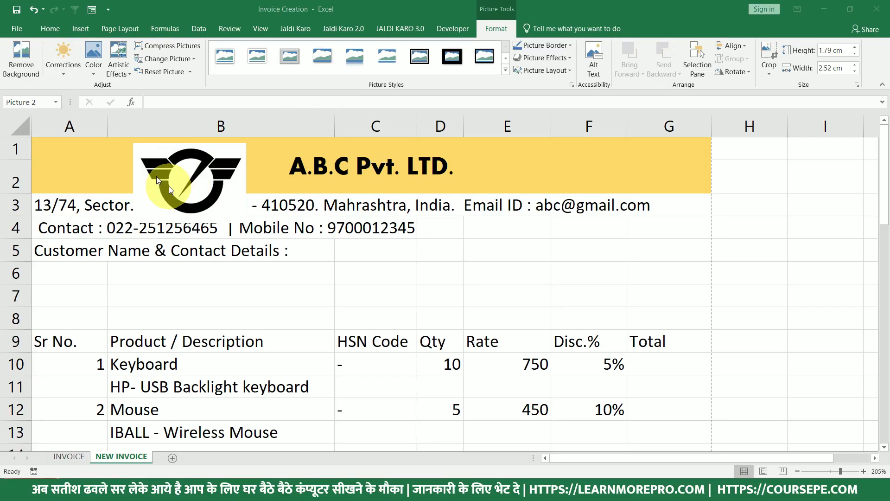
{"action": "left_click", "coordinate": [153, 170]}
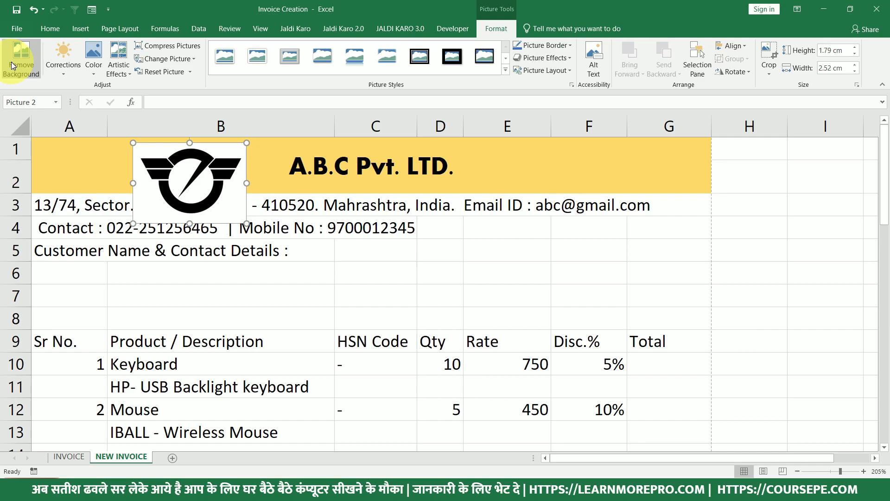
Try removing the logo's background while keeping its wings and ring, then undo the attempt.
{"action": "left_click", "coordinate": [13, 65]}
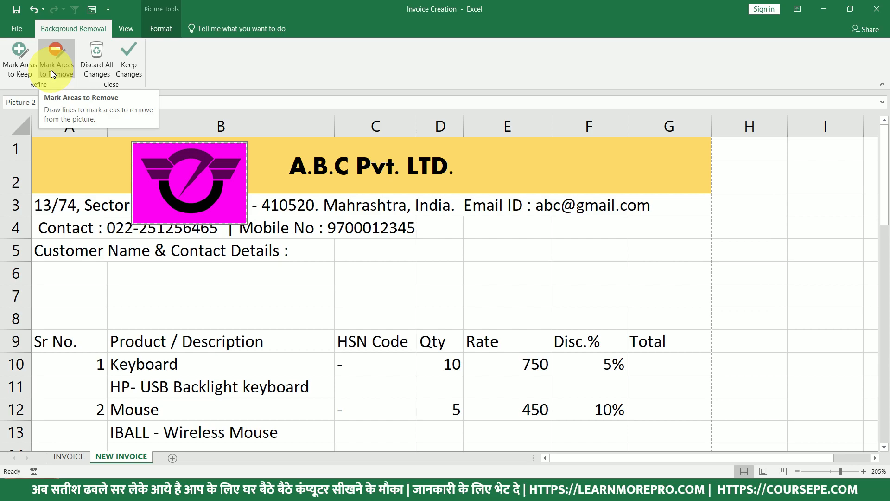
{"action": "left_click", "coordinate": [11, 62]}
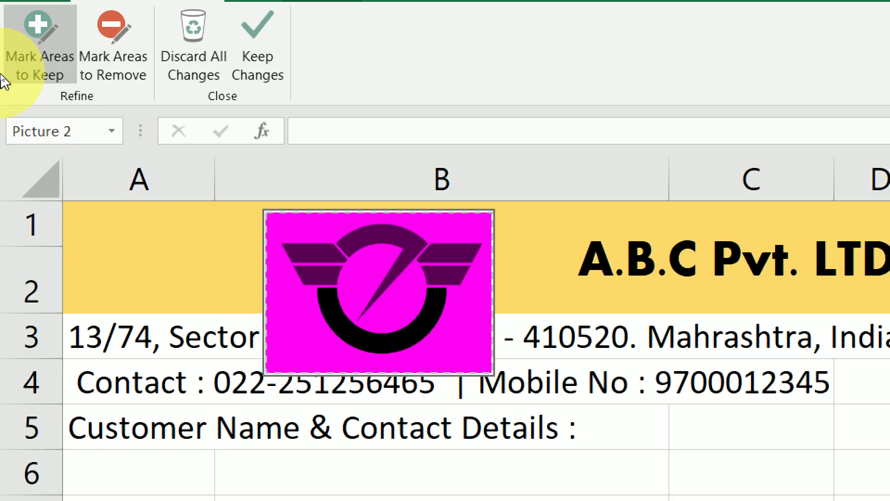
{"action": "mouse_move", "coordinate": [364, 223]}
{"action": "left_mouse_down"}
{"action": "mouse_move", "coordinate": [318, 249]}
{"action": "mouse_move", "coordinate": [331, 261]}
{"action": "left_mouse_up"}
{"action": "left_click", "coordinate": [326, 274]}
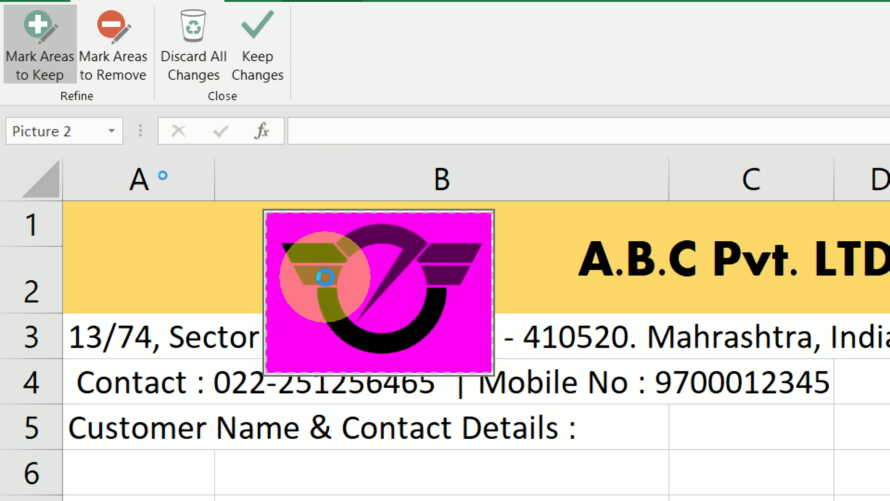
{"action": "left_click", "coordinate": [380, 232]}
{"action": "mouse_move", "coordinate": [481, 248]}
{"action": "left_mouse_down"}
{"action": "mouse_move", "coordinate": [469, 242]}
{"action": "mouse_move", "coordinate": [457, 258]}
{"action": "left_mouse_up"}
{"action": "left_click_drag", "start_coordinate": [439, 297], "coordinate": [423, 298]}
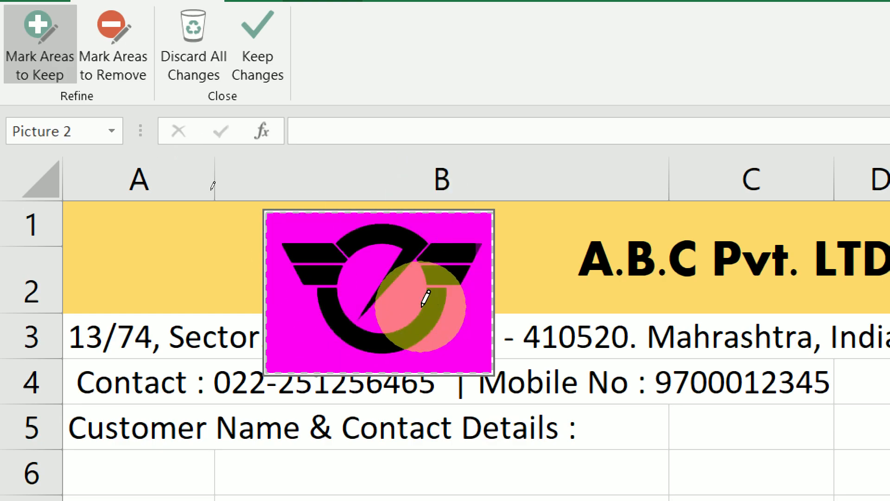
{"action": "left_click", "coordinate": [258, 65]}
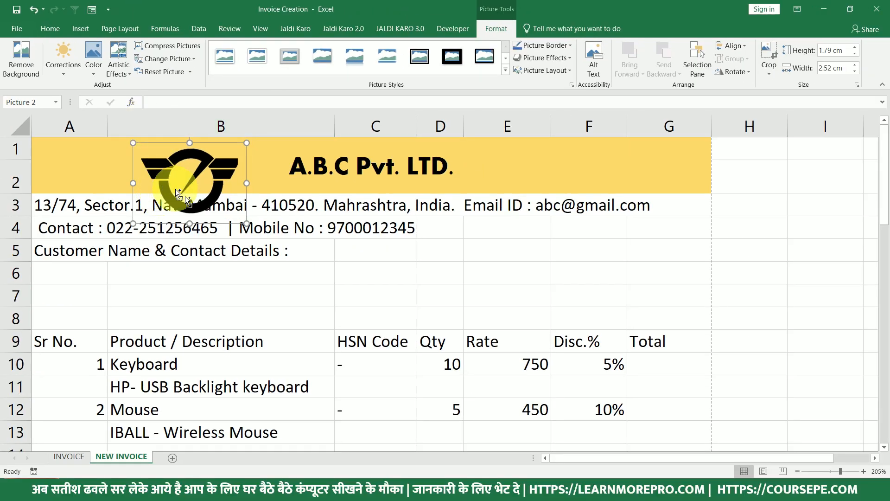
{"action": "key", "text": "ctrl+z"}
{"action": "key", "text": "ctrl+z"}
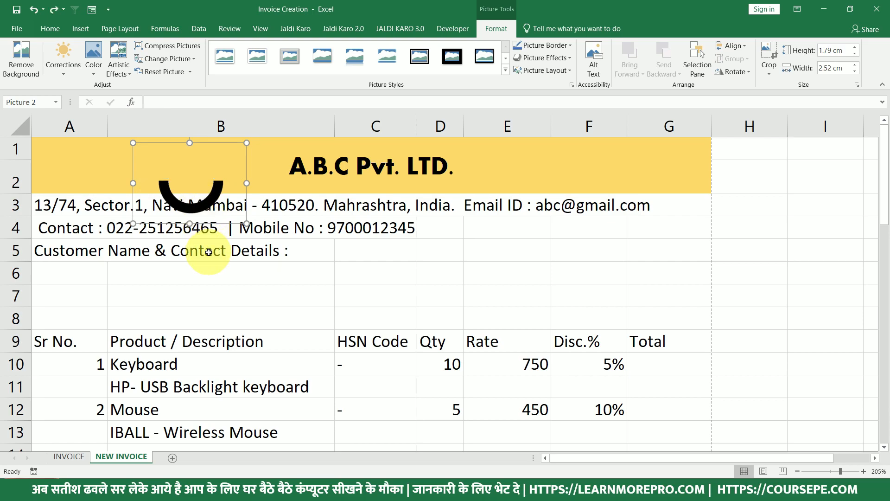
{"action": "key", "text": "ctrl+z"}
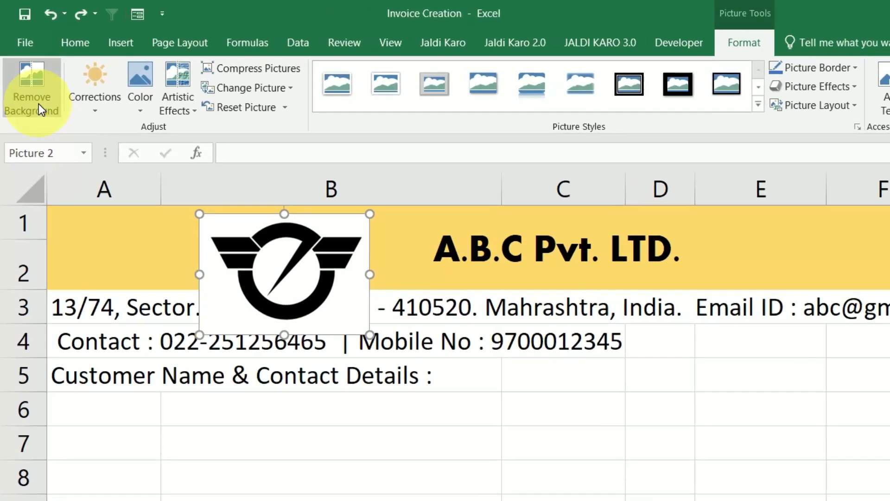
Remove the logo's background again keeping both wings, then shrink the logo slightly.
{"action": "left_click", "coordinate": [26, 68]}
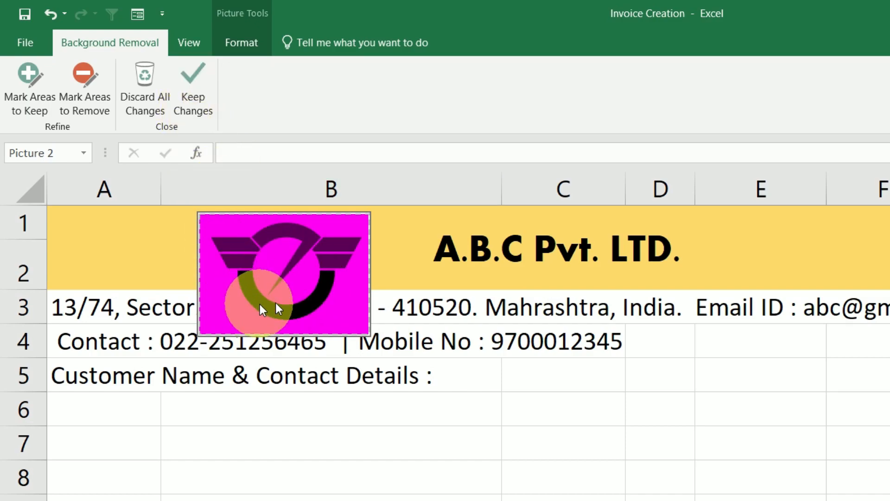
{"action": "left_click", "coordinate": [38, 96]}
{"action": "left_click", "coordinate": [240, 244]}
{"action": "left_click", "coordinate": [241, 262]}
{"action": "left_click", "coordinate": [278, 233]}
{"action": "left_click", "coordinate": [341, 239]}
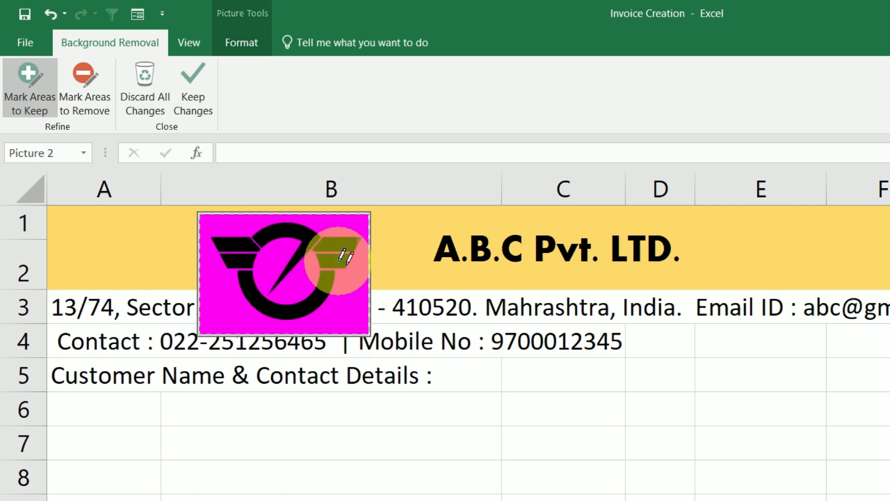
{"action": "left_click", "coordinate": [338, 261]}
{"action": "left_click", "coordinate": [453, 360]}
{"action": "left_click", "coordinate": [291, 281]}
{"action": "left_click_drag", "start_coordinate": [367, 332], "coordinate": [300, 285]}
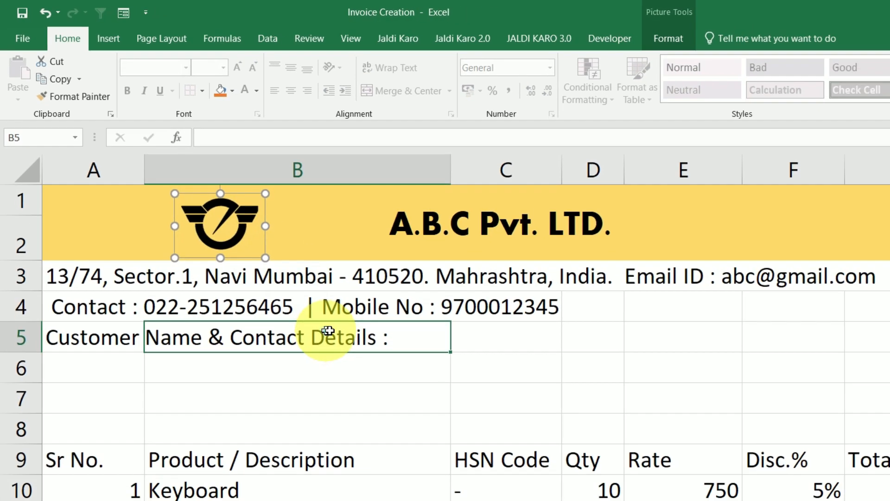
Merge and centre the address row A3:G3 and contact row A4:G4, both at 10 pt.
{"action": "left_click", "coordinate": [383, 372]}
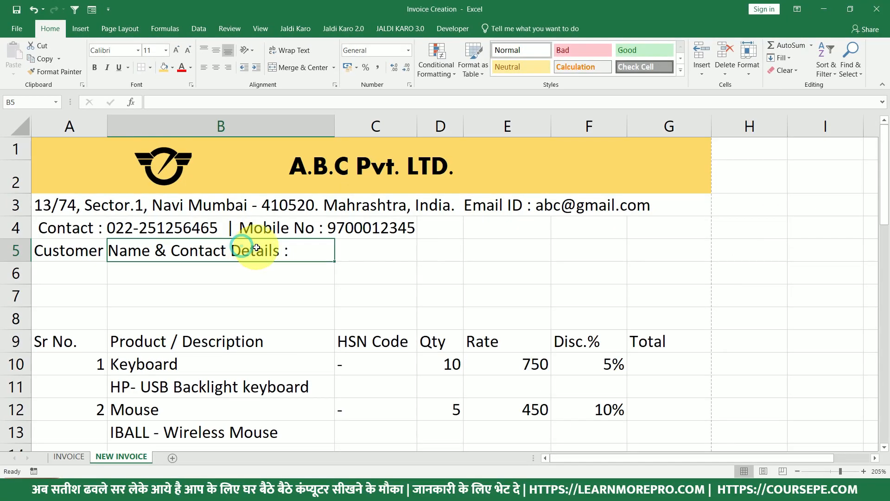
{"action": "left_click_drag", "start_coordinate": [46, 204], "coordinate": [655, 211]}
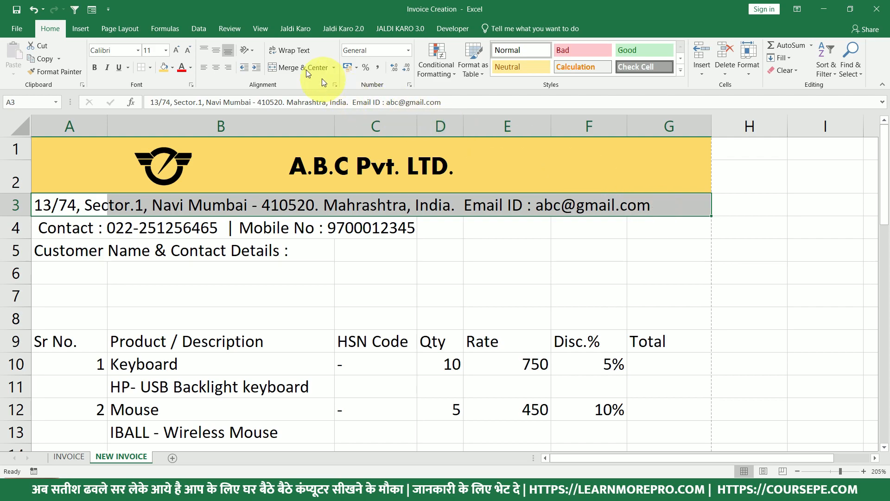
{"action": "left_click", "coordinate": [290, 66]}
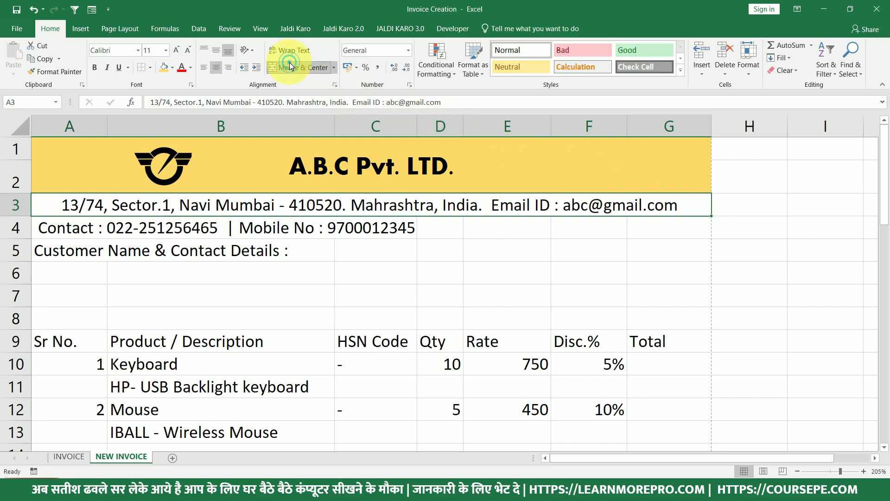
{"action": "left_click", "coordinate": [188, 50]}
{"action": "left_click_drag", "start_coordinate": [51, 227], "coordinate": [684, 236]}
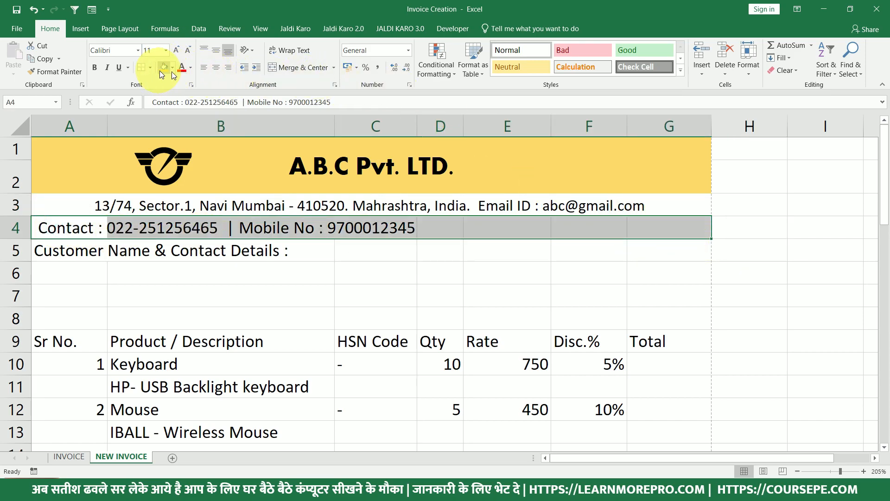
{"action": "left_click", "coordinate": [280, 70]}
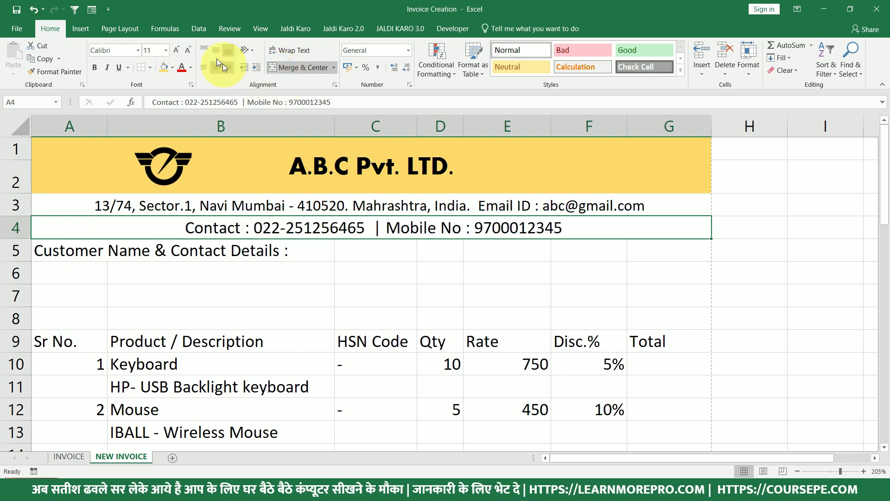
{"action": "left_click", "coordinate": [190, 52]}
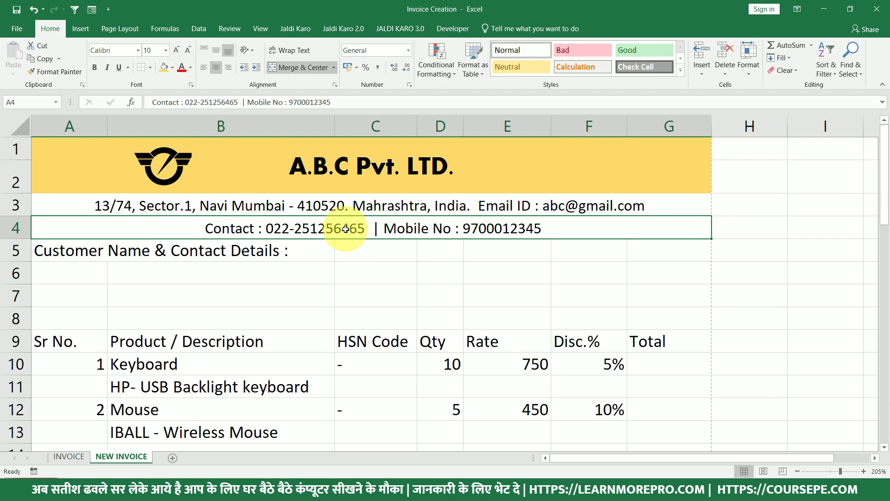
{"action": "key", "text": "ctrl+z"}
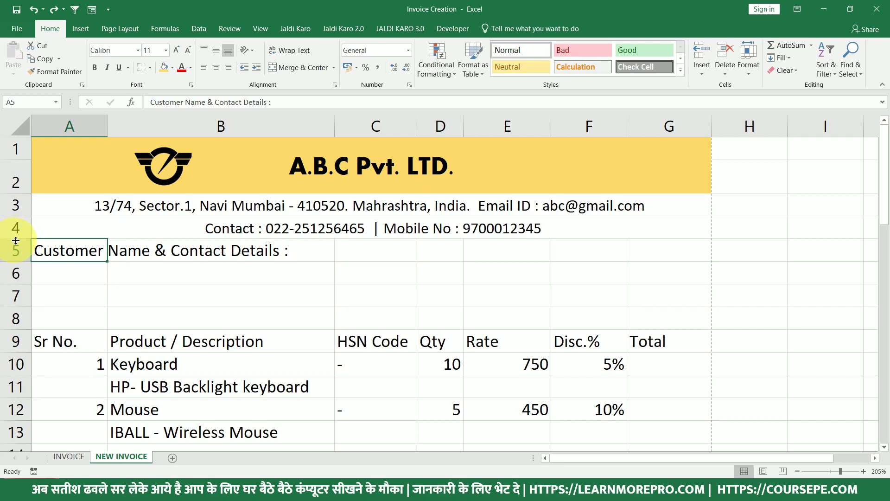
Heighten row 4, middle-align the merged contact line, and add a bottom border under it.
{"action": "left_click_drag", "start_coordinate": [16, 239], "coordinate": [17, 248]}
{"action": "left_click", "coordinate": [258, 238]}
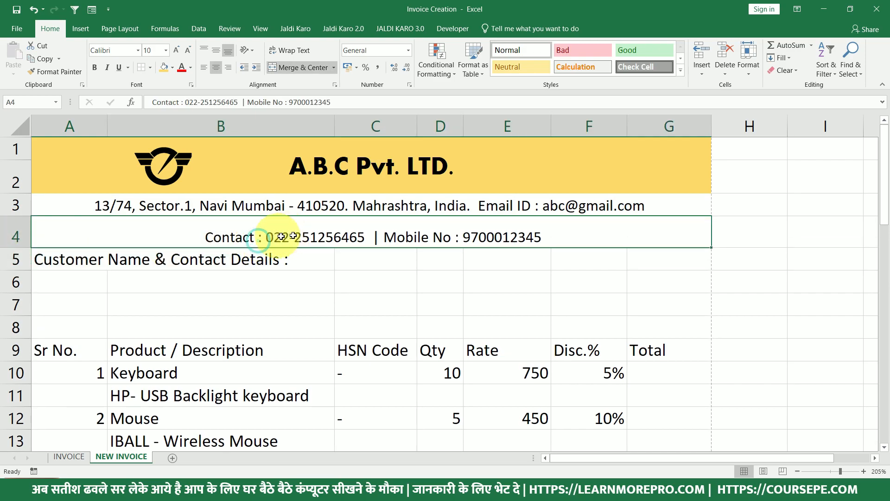
{"action": "left_click", "coordinate": [216, 52]}
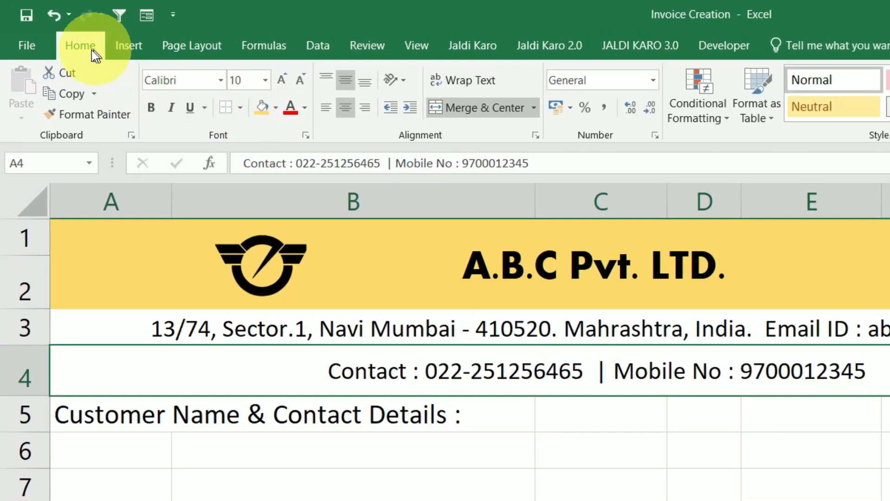
{"action": "left_click", "coordinate": [240, 109]}
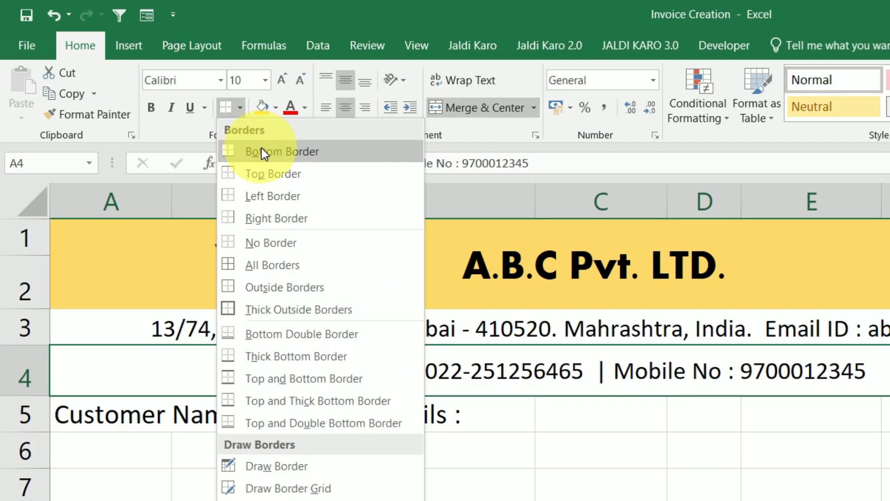
{"action": "left_click", "coordinate": [306, 237]}
{"action": "left_click", "coordinate": [317, 444]}
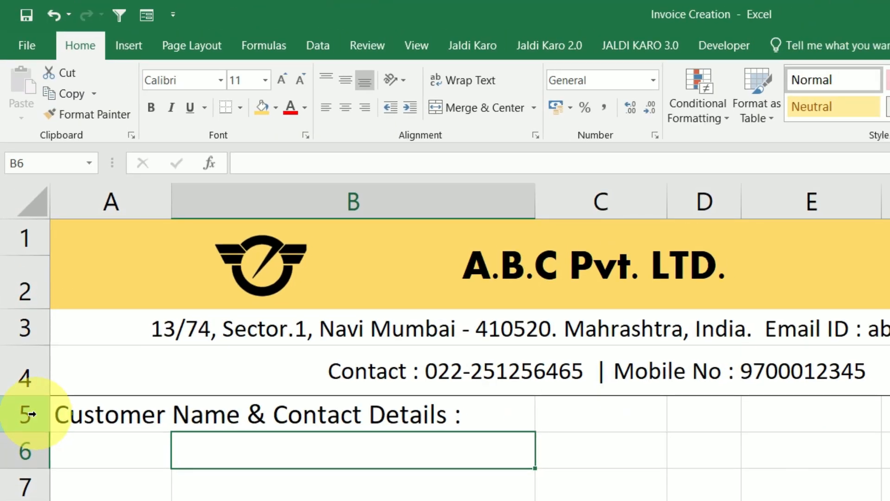
Open the Print preview with Ctrl+P to check the invoice on A4 portrait.
{"action": "left_click", "coordinate": [358, 500]}
{"action": "key", "text": "ctrl+p"}
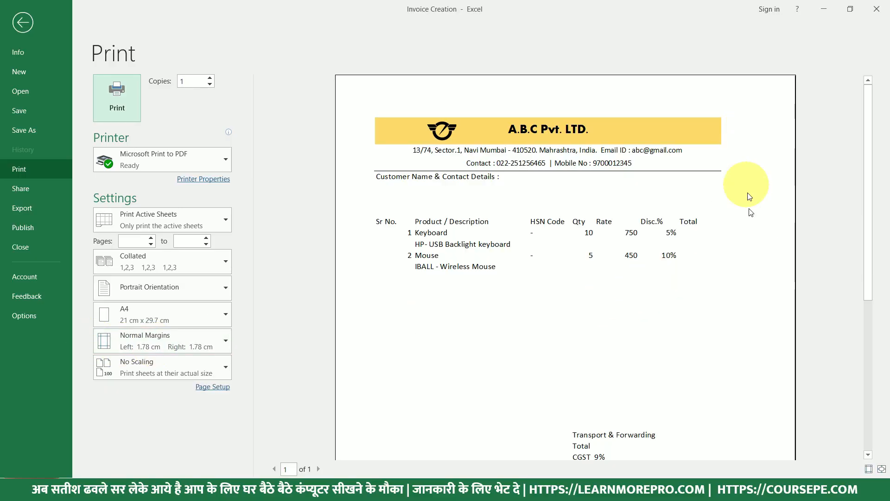
Widen columns F, E, the description column B, and the Total column G.
{"action": "key", "text": "Escape"}
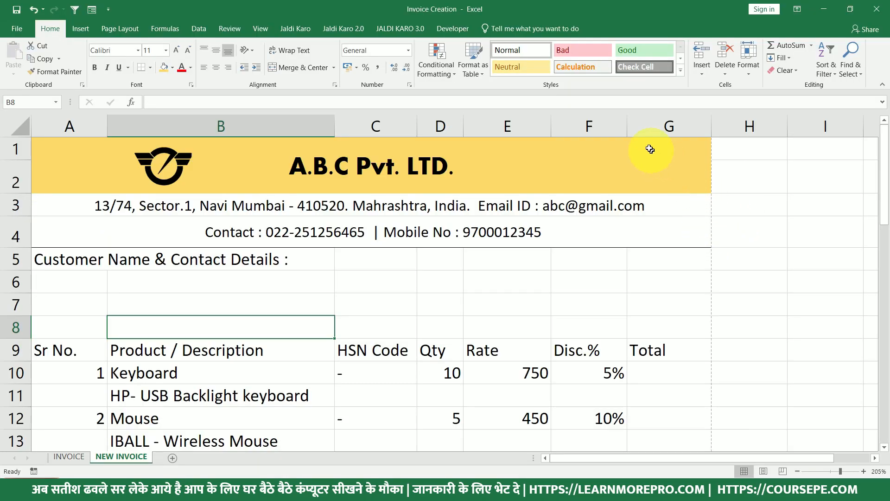
{"action": "left_click_drag", "start_coordinate": [628, 131], "coordinate": [639, 134]}
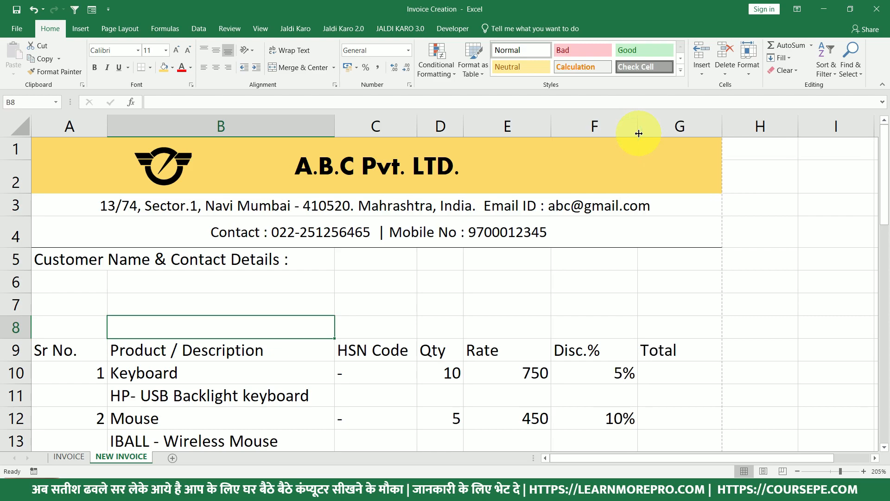
{"action": "left_click_drag", "start_coordinate": [550, 128], "coordinate": [560, 133]}
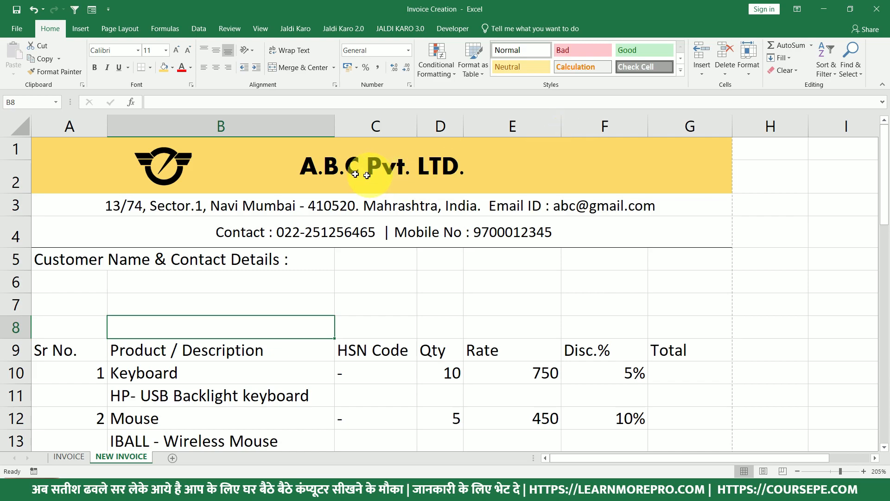
{"action": "left_click_drag", "start_coordinate": [332, 130], "coordinate": [355, 135]}
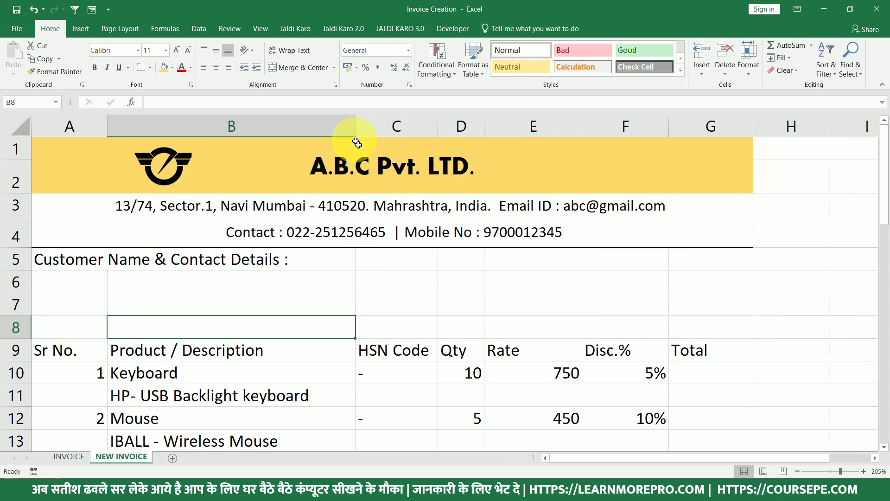
{"action": "left_click_drag", "start_coordinate": [755, 128], "coordinate": [761, 130]}
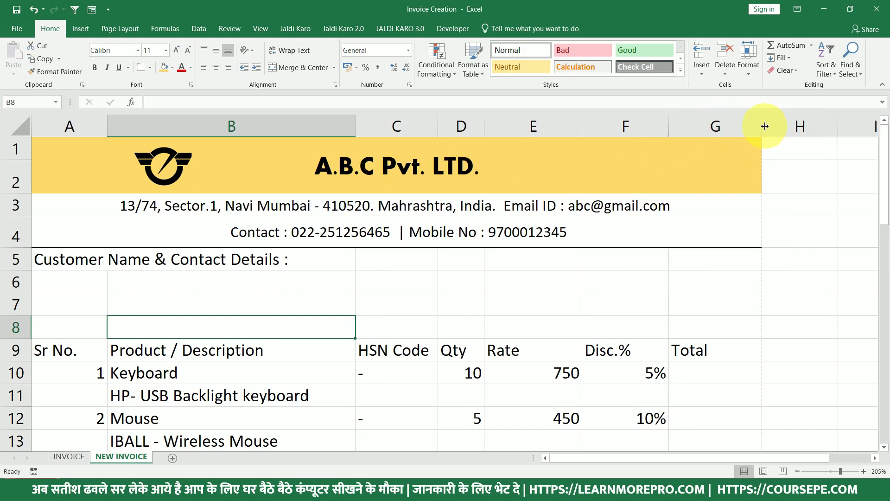
{"action": "left_click_drag", "start_coordinate": [764, 126], "coordinate": [783, 130]}
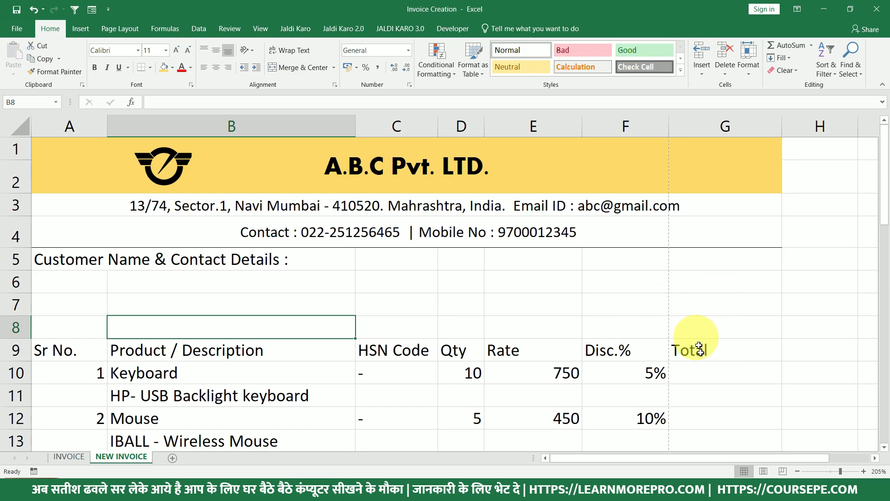
Fine-tune column G's width, checking the A4 page fit in the print preview.
{"action": "key", "text": "ctrl+p"}
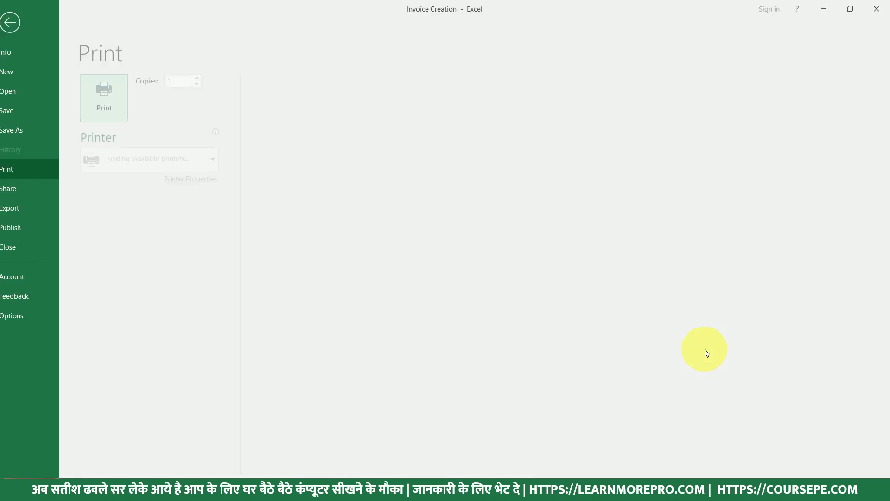
{"action": "key", "text": "Escape"}
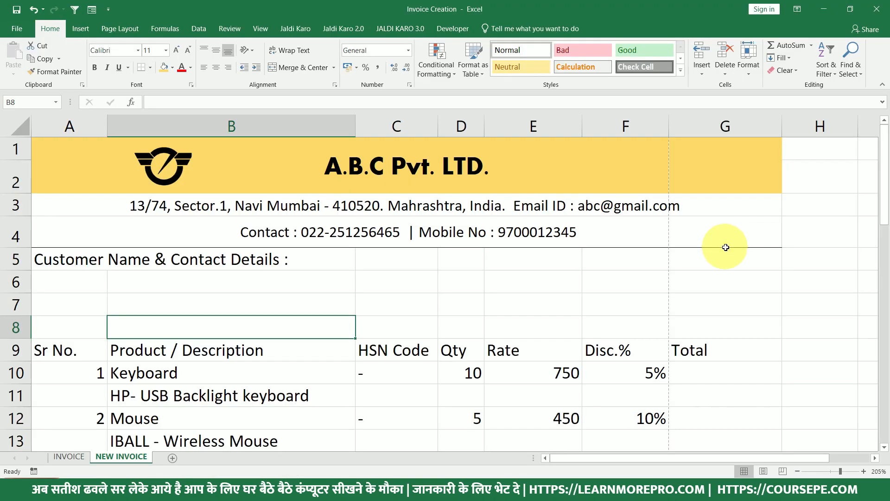
{"action": "left_click_drag", "start_coordinate": [781, 134], "coordinate": [776, 133]}
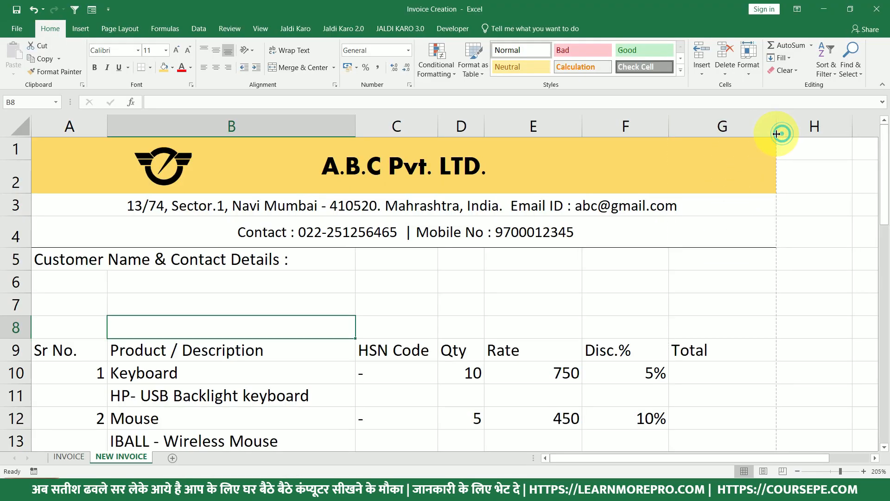
{"action": "key", "text": "ctrl+p"}
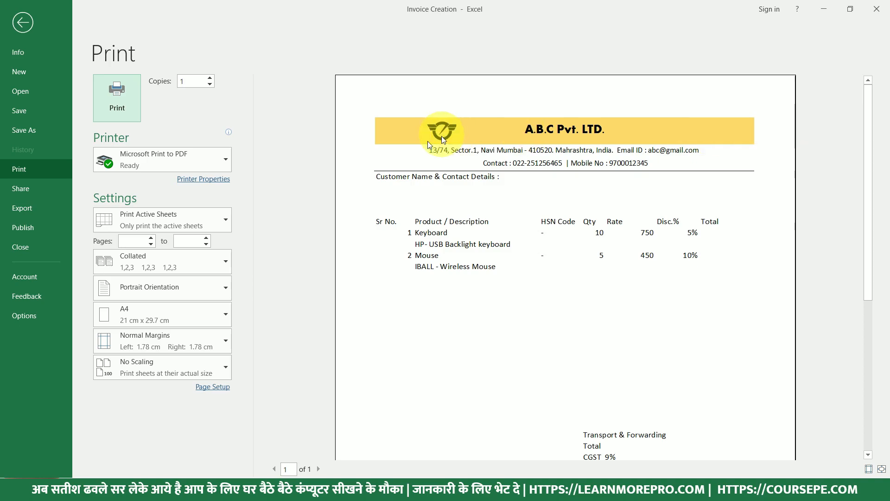
{"action": "key", "text": "Escape"}
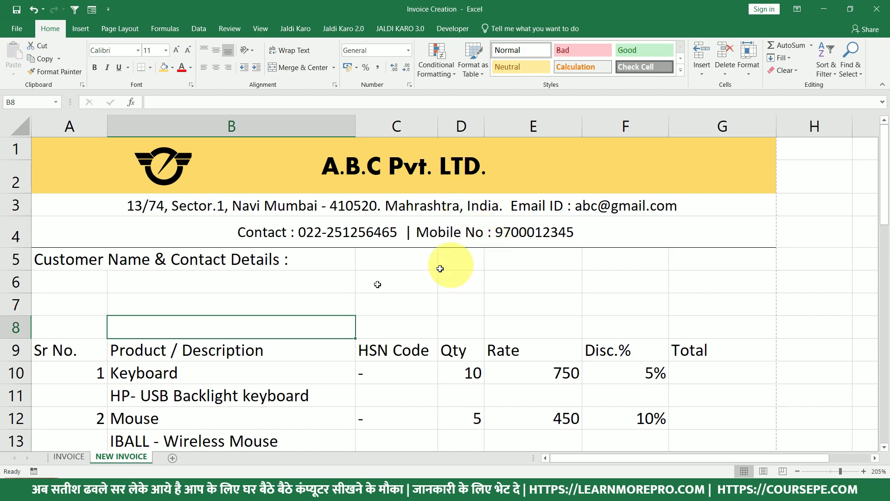
Select rows 5 to 8 and drag a row border to make all four taller.
{"action": "left_click", "coordinate": [119, 258]}
{"action": "left_click_drag", "start_coordinate": [73, 255], "coordinate": [261, 256]}
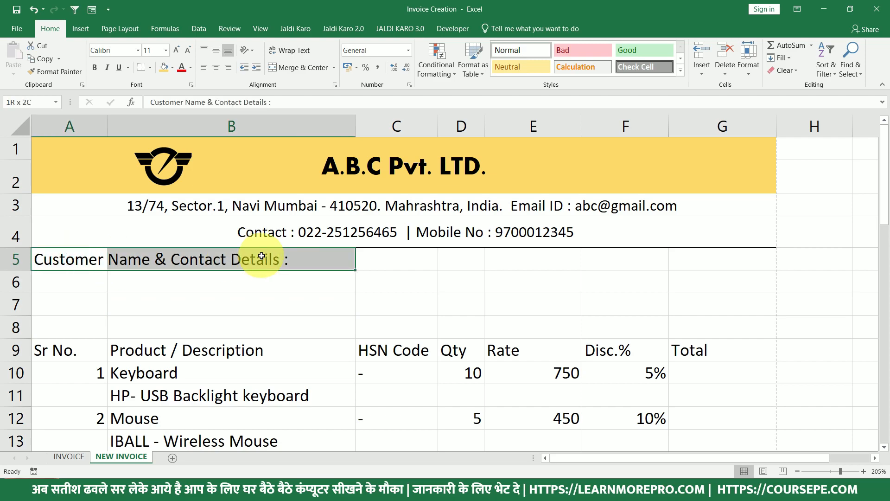
{"action": "left_click", "coordinate": [21, 283]}
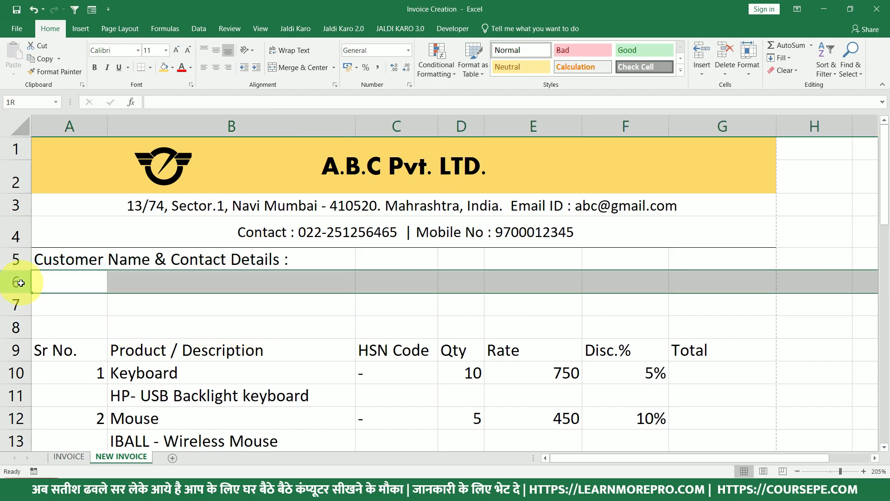
{"action": "left_click_drag", "start_coordinate": [16, 259], "coordinate": [22, 351]}
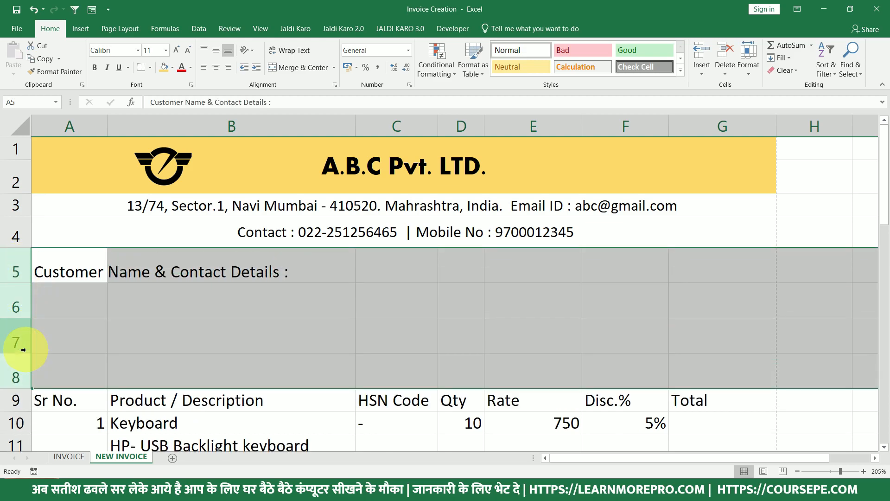
{"action": "left_click_drag", "start_coordinate": [27, 389], "coordinate": [25, 385]}
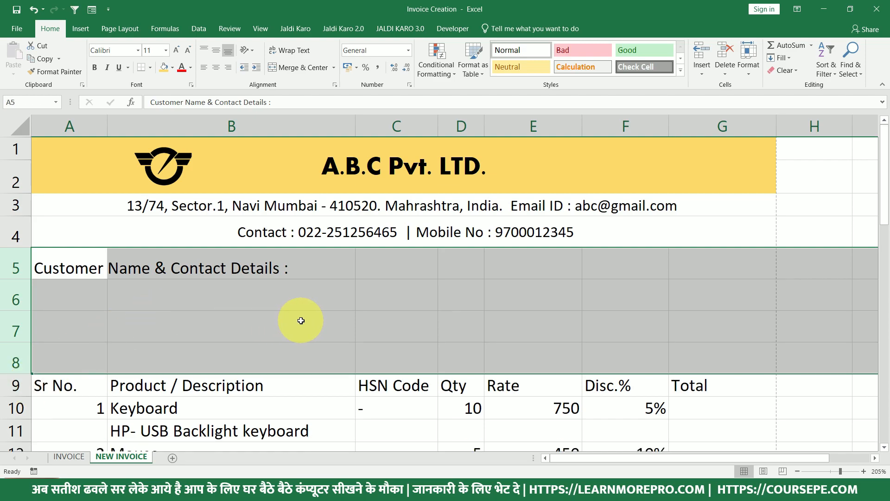
{"action": "left_click", "coordinate": [20, 373]}
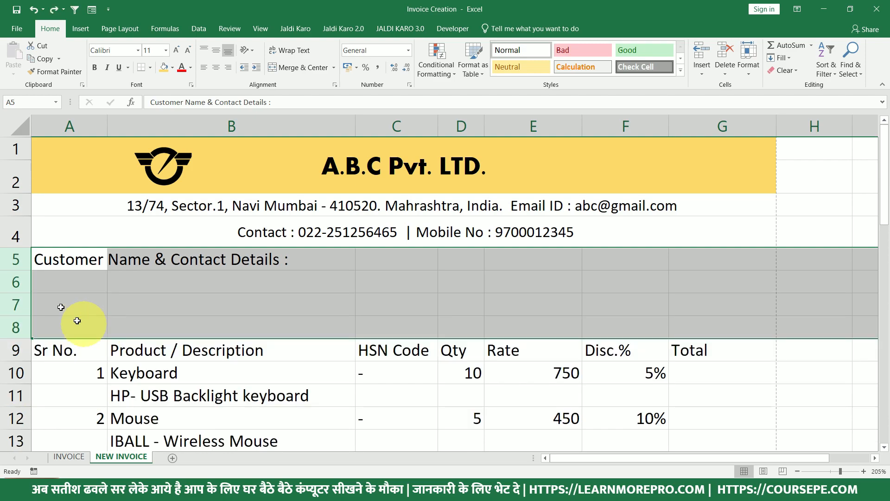
{"action": "left_click", "coordinate": [15, 263]}
{"action": "left_click_drag", "start_coordinate": [16, 263], "coordinate": [16, 328]}
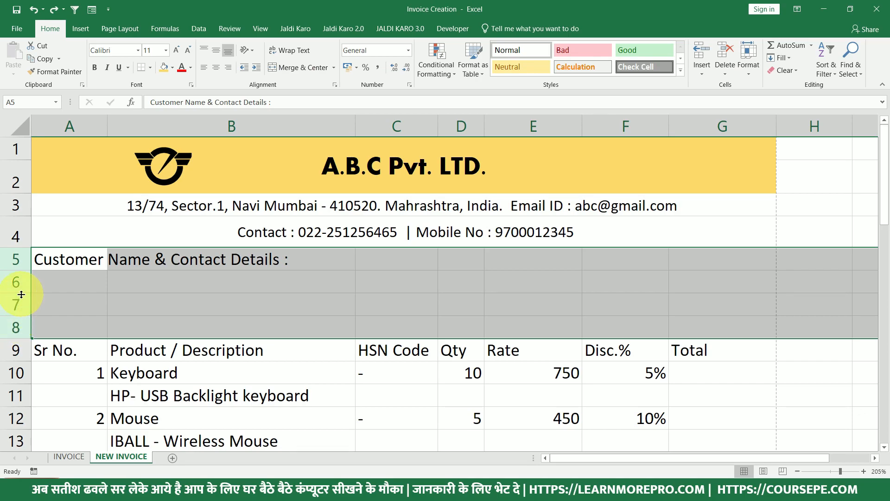
{"action": "left_click_drag", "start_coordinate": [22, 294], "coordinate": [22, 306]}
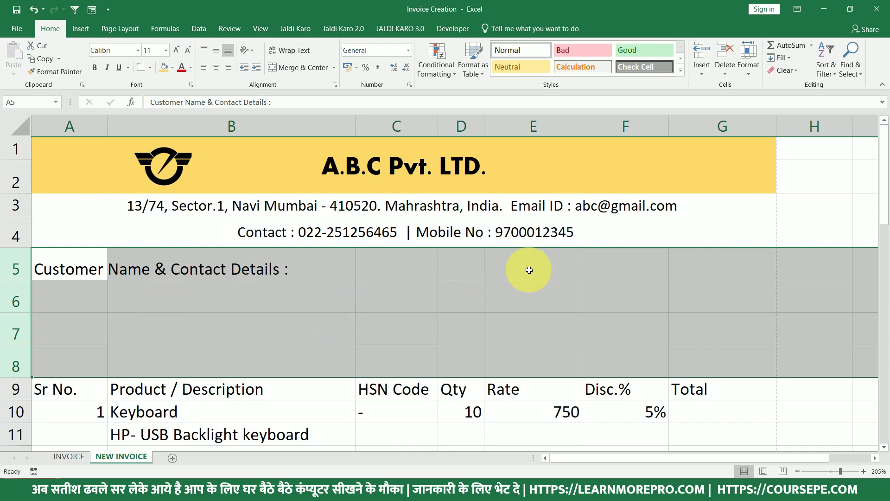
{"action": "left_click", "coordinate": [529, 270]}
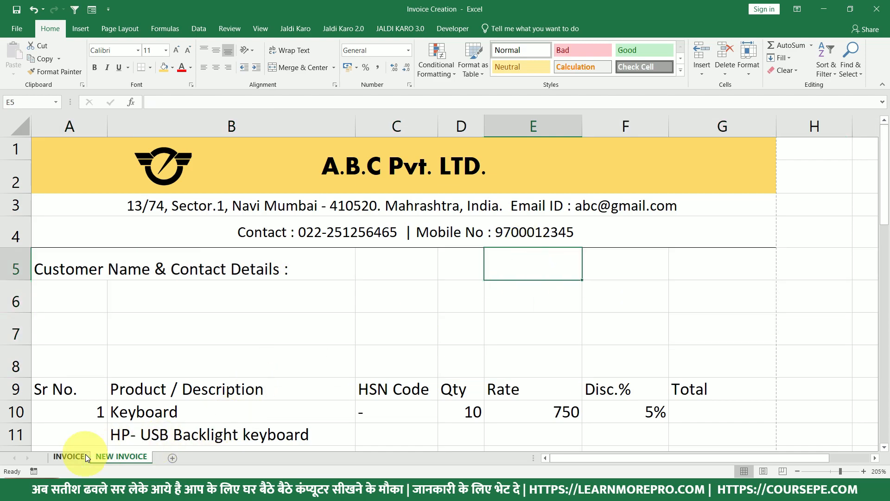
Check the Invoice No: and Invoice Date: labels on the INVOICE reference sheet.
{"action": "left_click", "coordinate": [70, 456]}
{"action": "left_click", "coordinate": [417, 228]}
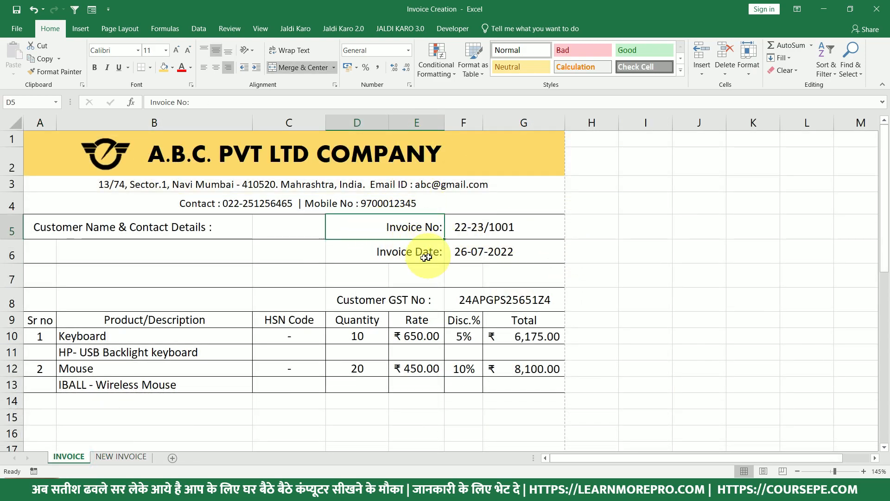
{"action": "left_click", "coordinate": [412, 254]}
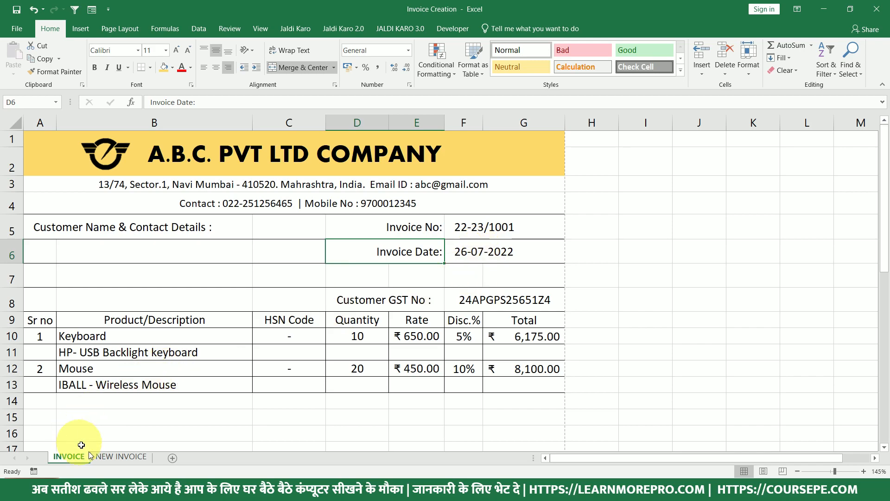
{"action": "left_click", "coordinate": [104, 456]}
Enter the labels 'Invoice No.' in D5 and 'Invoice Date' in D6.
{"action": "left_click", "coordinate": [460, 266]}
{"action": "left_click", "coordinate": [528, 260]}
{"action": "left_click", "coordinate": [475, 269]}
{"action": "type", "text": "Invo"}
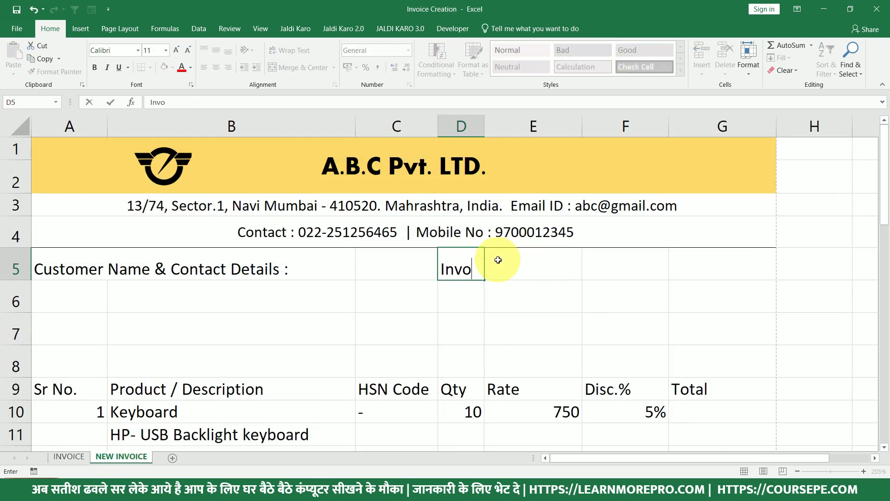
{"action": "type", "text": "ice NO"}
{"action": "key", "text": "Return"}
{"action": "type", "text": "Inov"}
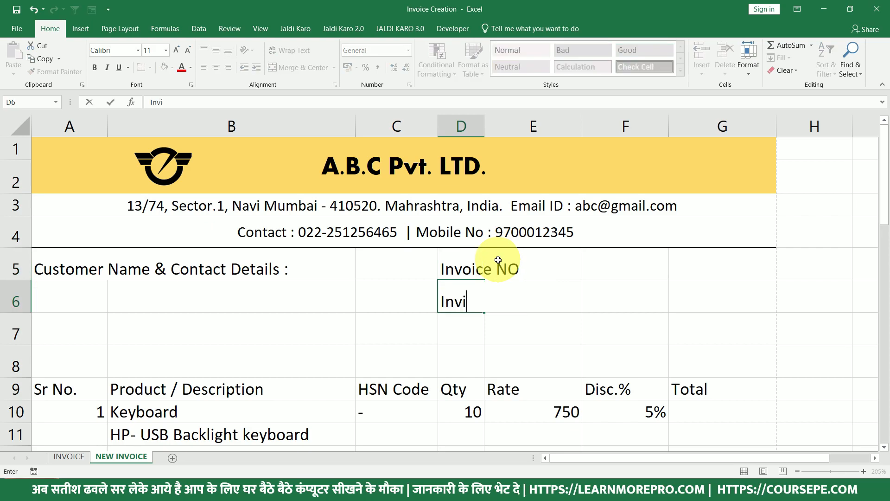
{"action": "type", "text": "i"}
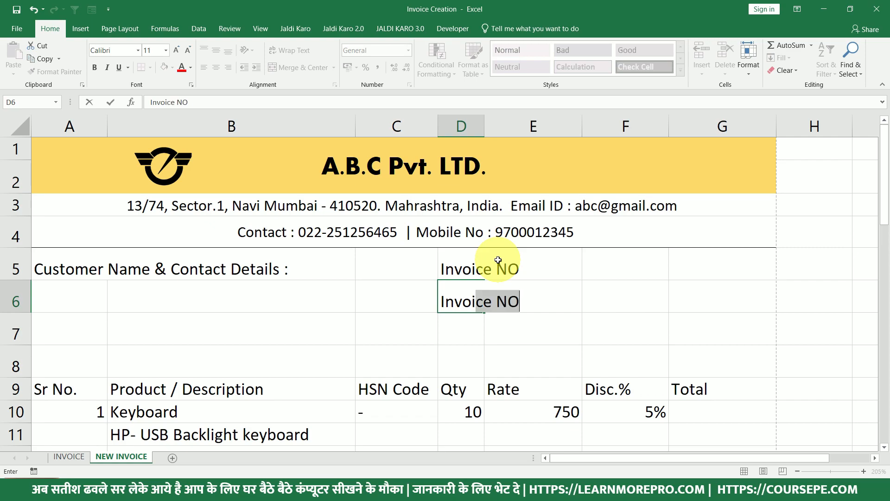
{"action": "type", "text": "ce Date"}
{"action": "key", "text": "Return"}
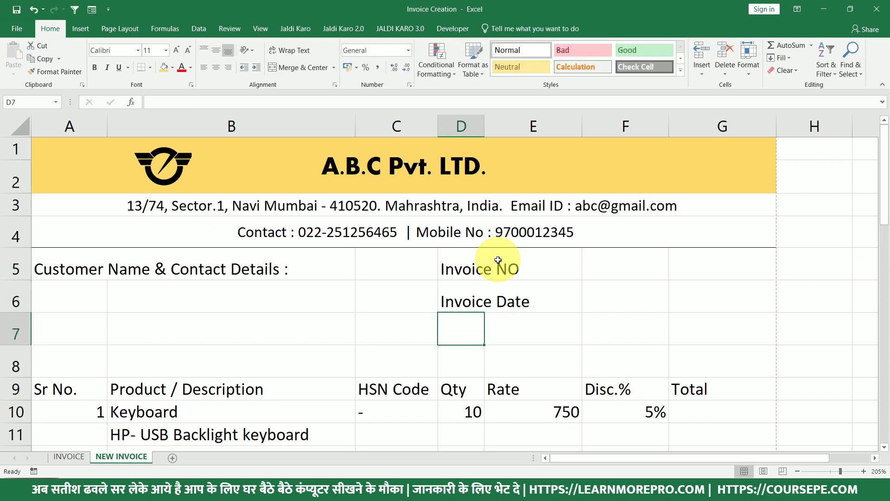
{"action": "left_click", "coordinate": [461, 264]}
{"action": "double_click", "coordinate": [481, 263]}
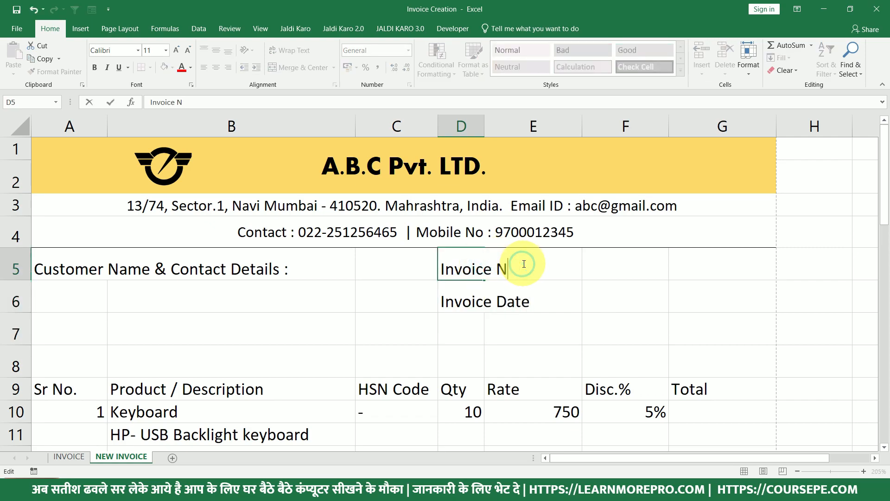
{"action": "type", "text": "."}
{"action": "key", "text": "Return"}
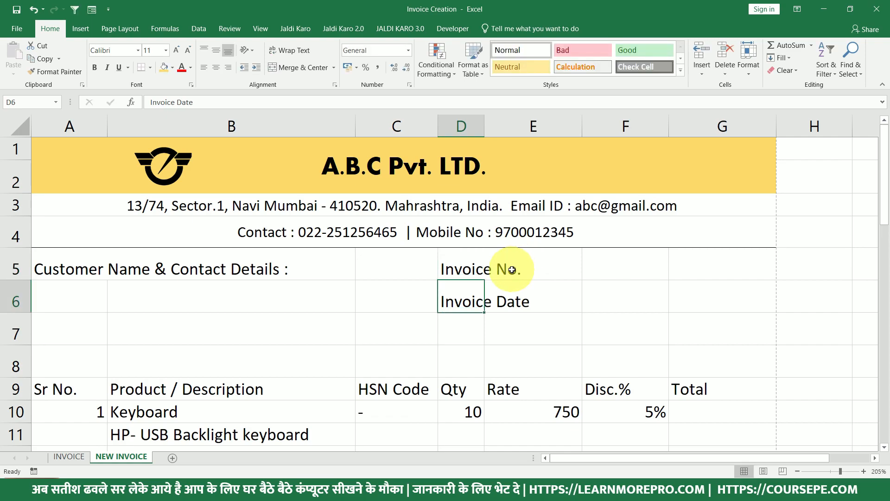
Merge and centre D5:E5 and D6:E6.
{"action": "left_click_drag", "start_coordinate": [485, 269], "coordinate": [529, 258]}
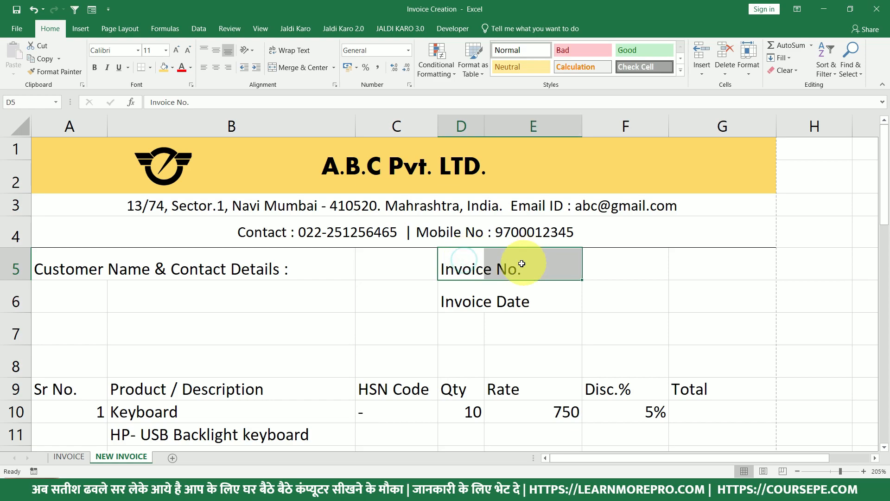
{"action": "left_click", "coordinate": [293, 68]}
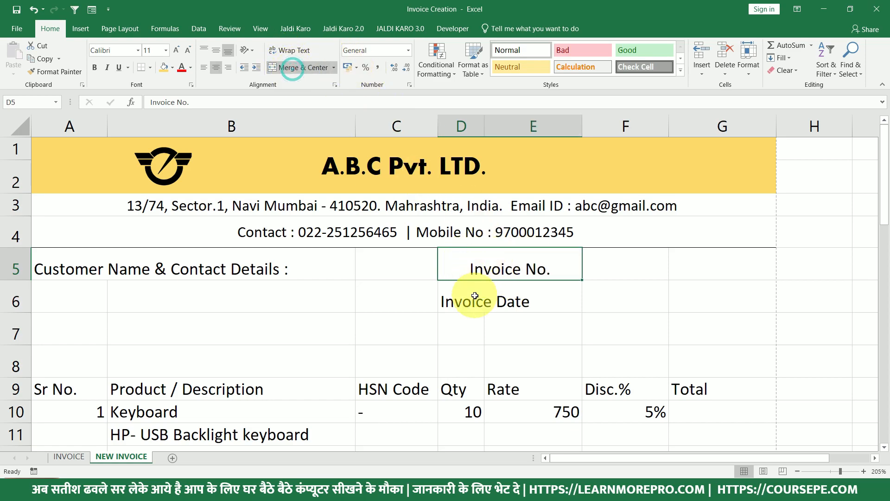
{"action": "left_click_drag", "start_coordinate": [475, 292], "coordinate": [513, 290]}
{"action": "left_click", "coordinate": [302, 69]}
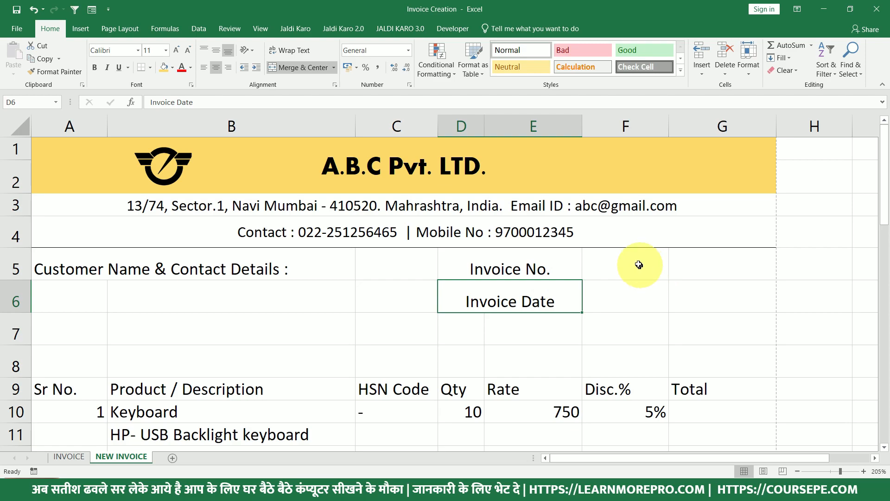
Merge F5:G5 and F6:G6 to hold the invoice number and date values.
{"action": "left_click_drag", "start_coordinate": [637, 262], "coordinate": [709, 265]}
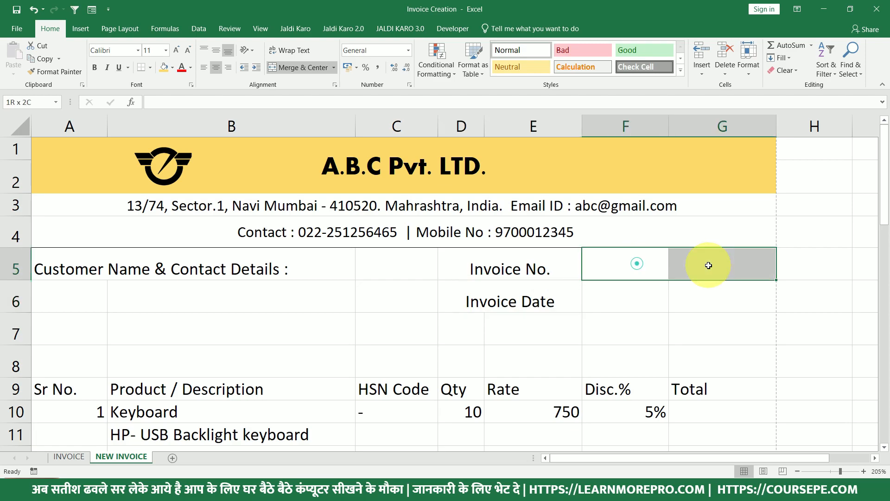
{"action": "left_click", "coordinate": [290, 66]}
{"action": "left_click_drag", "start_coordinate": [647, 295], "coordinate": [715, 293]}
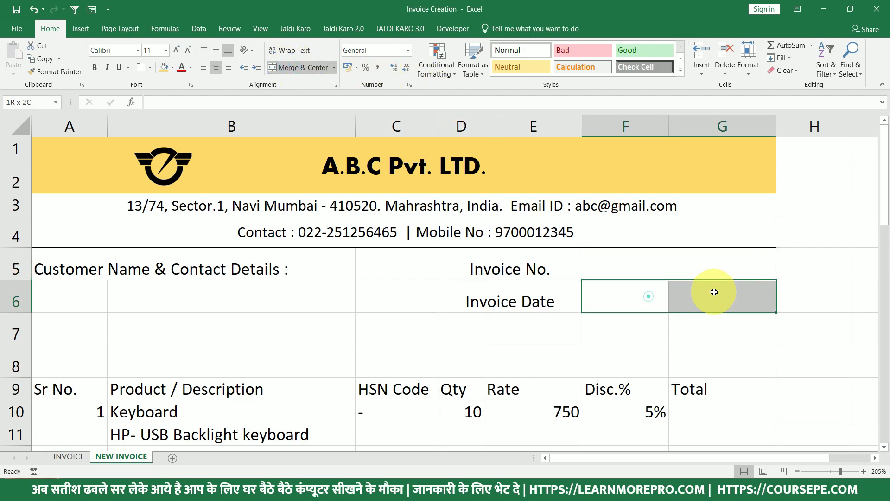
{"action": "left_click", "coordinate": [282, 69]}
Enter invoice number 22-23/1001 in F5 and the =TODAY() formula in F6.
{"action": "left_click", "coordinate": [681, 266]}
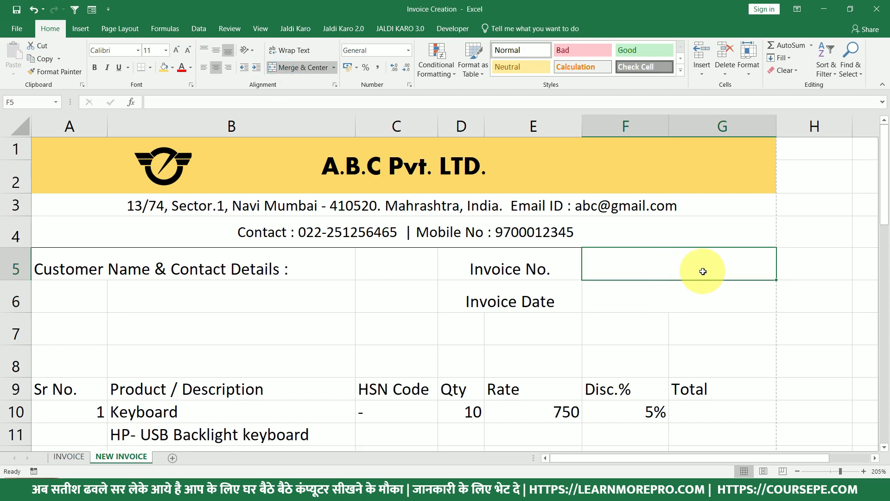
{"action": "type", "text": "1"}
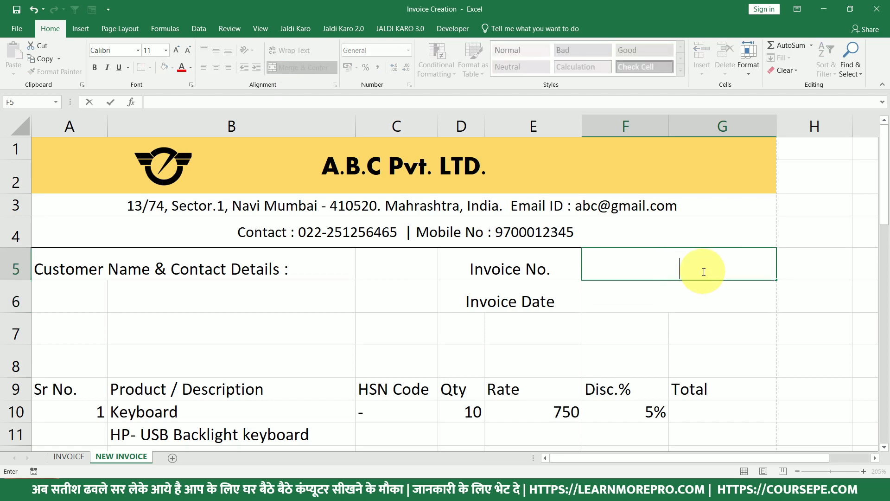
{"action": "type", "text": "2-23/1001"}
{"action": "key", "text": "Return"}
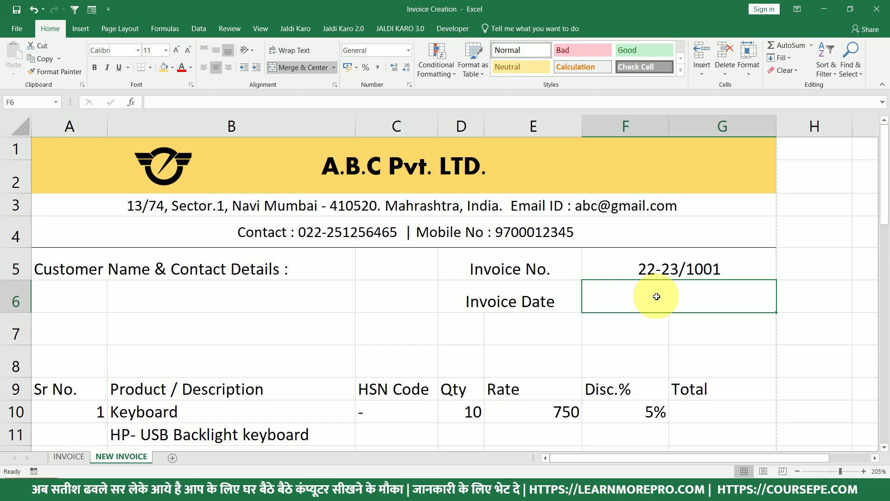
{"action": "type", "text": "=toda"}
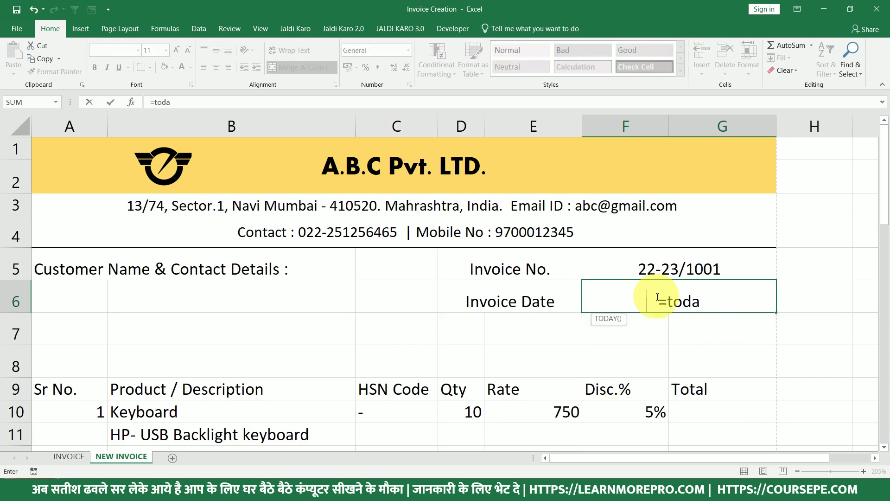
{"action": "key", "text": "Tab"}
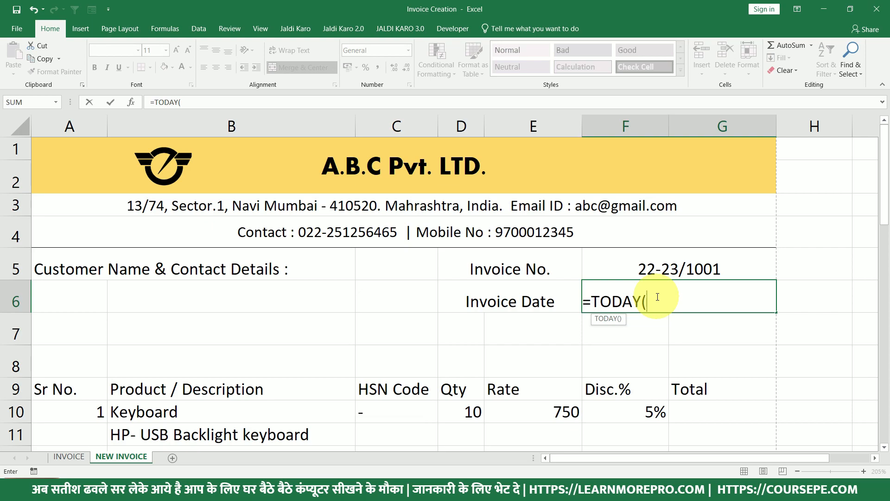
{"action": "key", "text": "ctrl+Return"}
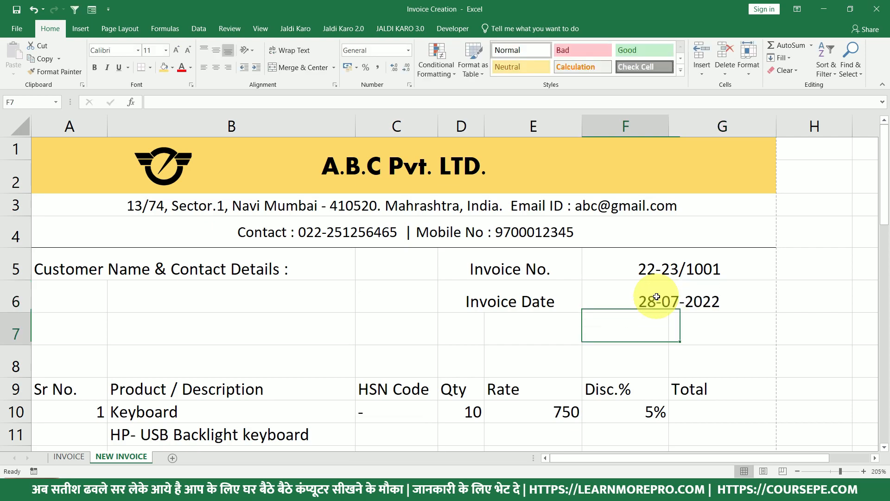
{"action": "double_click", "coordinate": [657, 297]}
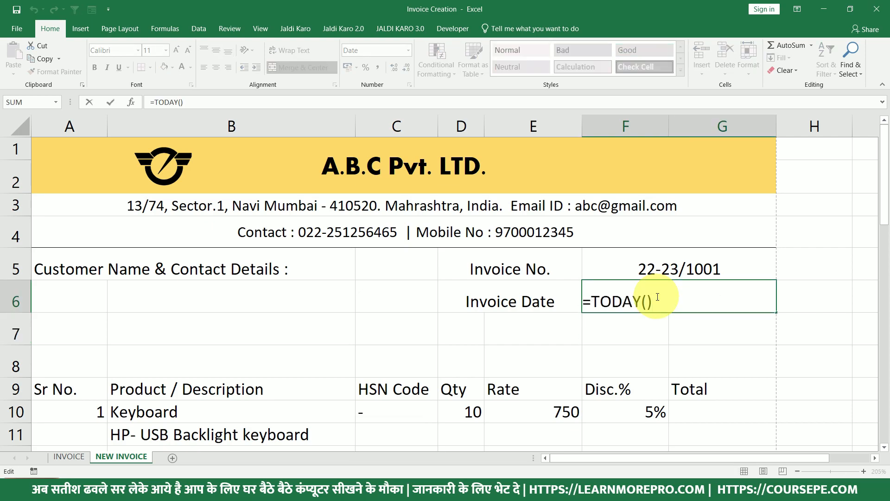
{"action": "key", "text": "Return"}
{"action": "left_click", "coordinate": [656, 297]}
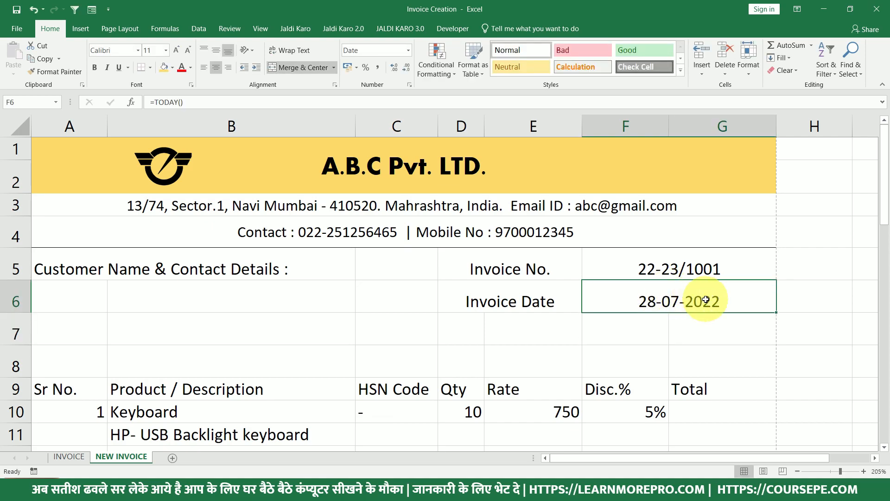
{"action": "left_click_drag", "start_coordinate": [721, 298], "coordinate": [495, 314]}
Apply a Bottom Border to the range A5:G5.
{"action": "left_click", "coordinate": [492, 307]}
{"action": "left_click", "coordinate": [86, 264]}
{"action": "left_click_drag", "start_coordinate": [86, 263], "coordinate": [696, 270]}
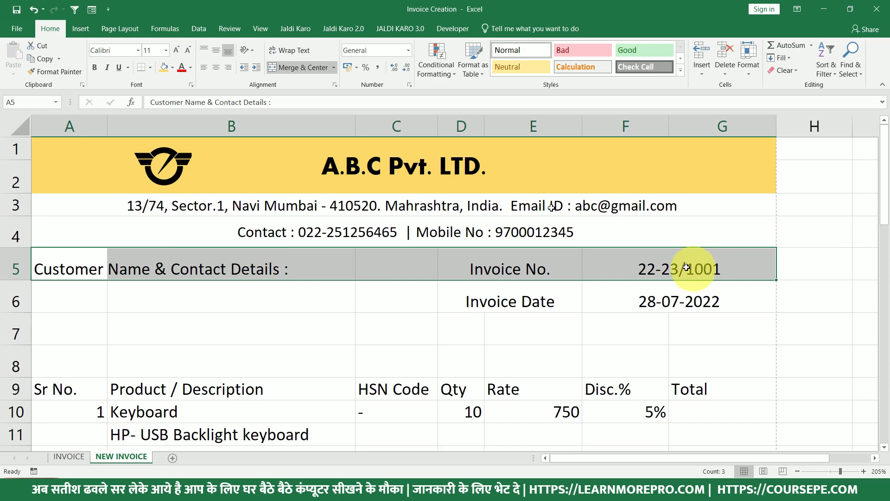
{"action": "left_click", "coordinate": [150, 68]}
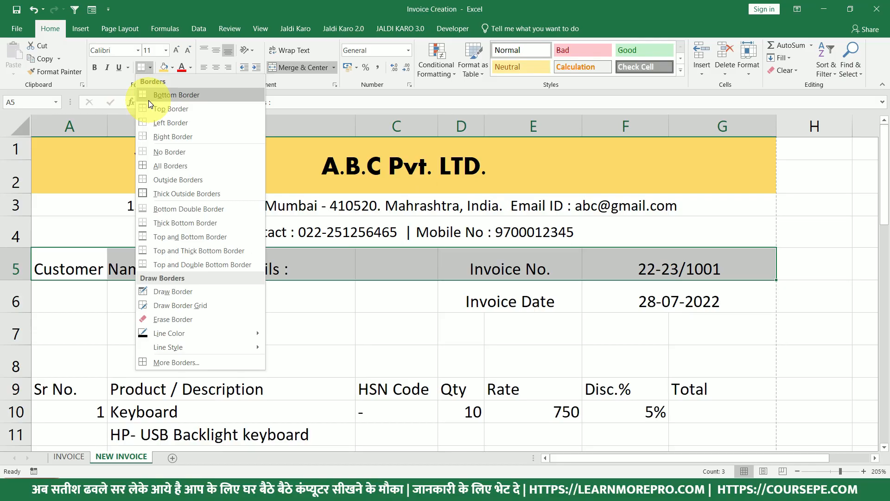
{"action": "left_click", "coordinate": [148, 99]}
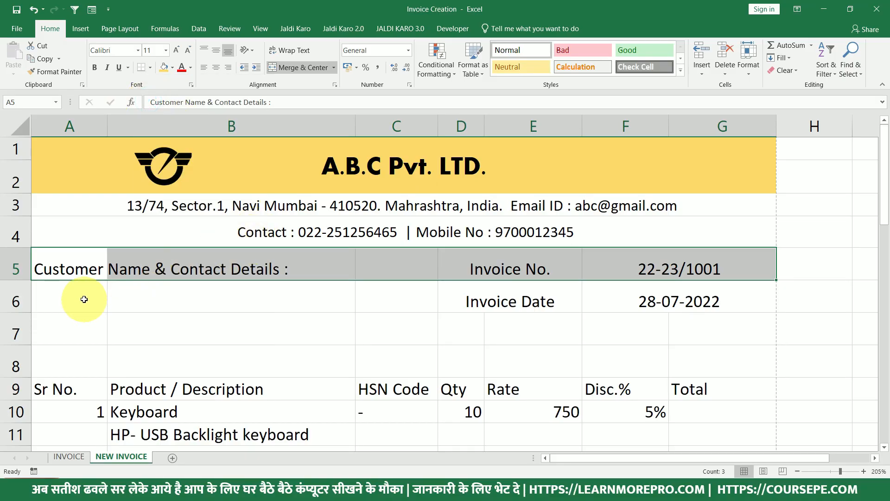
Format-paint row 5's bottom border onto rows 6, 7 and 8, then preview the printout.
{"action": "left_click_drag", "start_coordinate": [84, 297], "coordinate": [660, 295]}
{"action": "left_click_drag", "start_coordinate": [70, 268], "coordinate": [674, 273]}
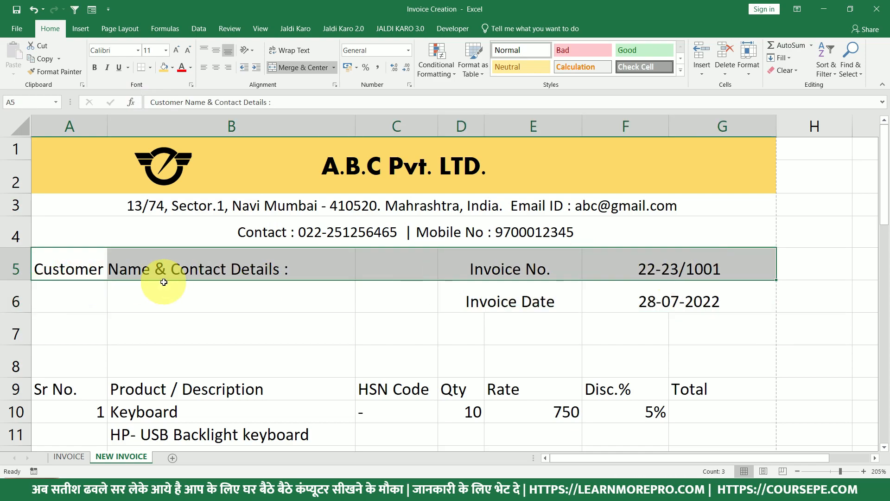
{"action": "left_click", "coordinate": [41, 71]}
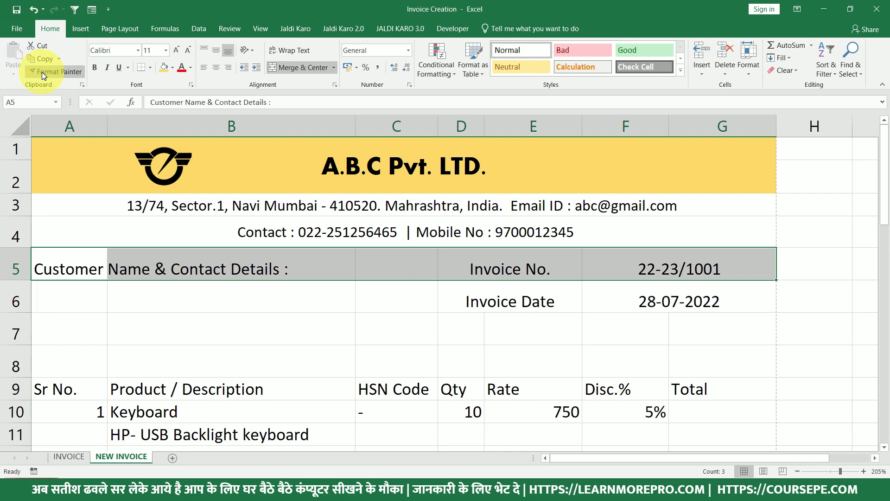
{"action": "left_click", "coordinate": [42, 71]}
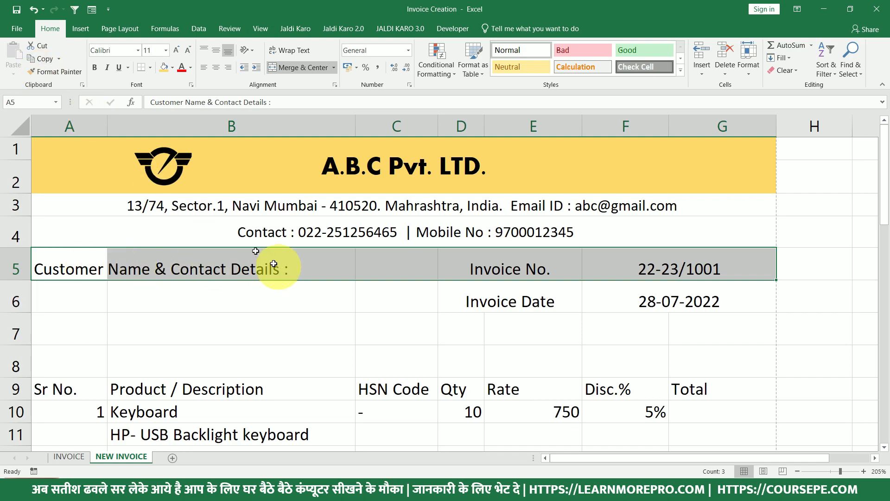
{"action": "left_click", "coordinate": [67, 73]}
{"action": "left_click_drag", "start_coordinate": [68, 301], "coordinate": [673, 302]}
{"action": "left_click_drag", "start_coordinate": [65, 338], "coordinate": [654, 336]}
{"action": "mouse_move", "coordinate": [55, 373]}
{"action": "left_mouse_down"}
{"action": "mouse_move", "coordinate": [689, 368]}
{"action": "mouse_move", "coordinate": [677, 363]}
{"action": "left_mouse_up"}
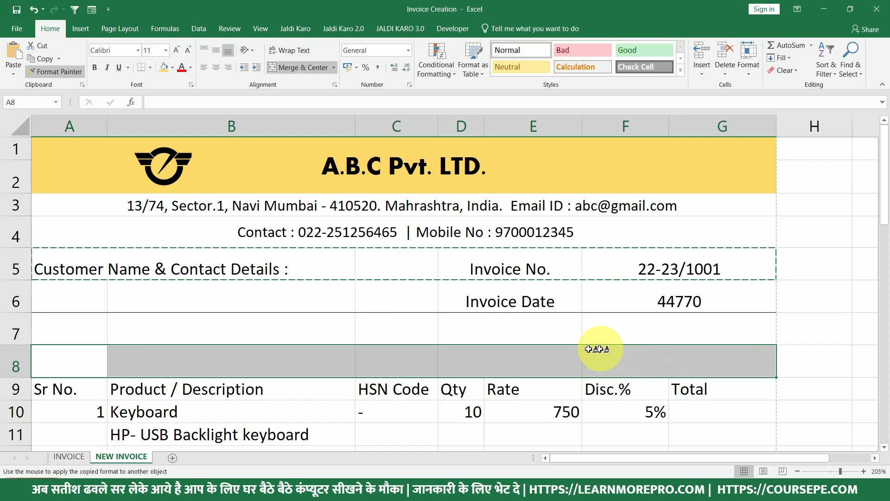
{"action": "left_click", "coordinate": [495, 329]}
{"action": "key", "text": "ctrl+p"}
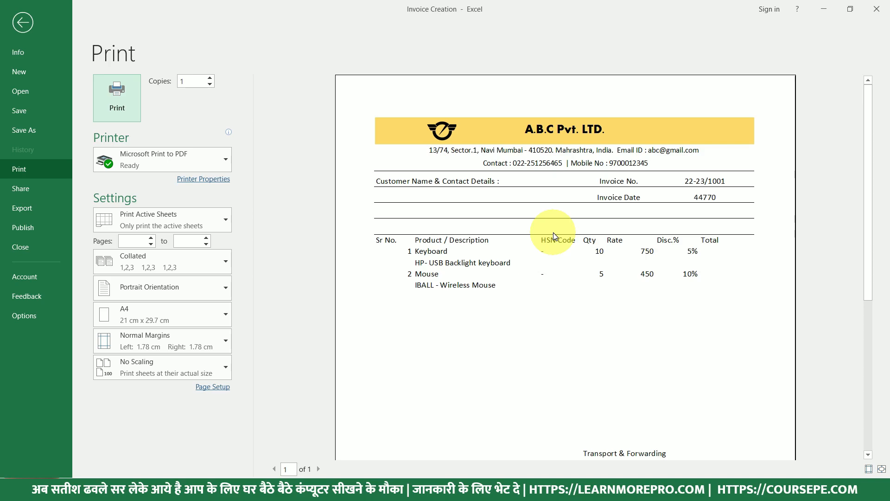
Leave the print preview, undo the border painting on rows 6–8, and recheck the preview.
{"action": "key", "text": "Escape"}
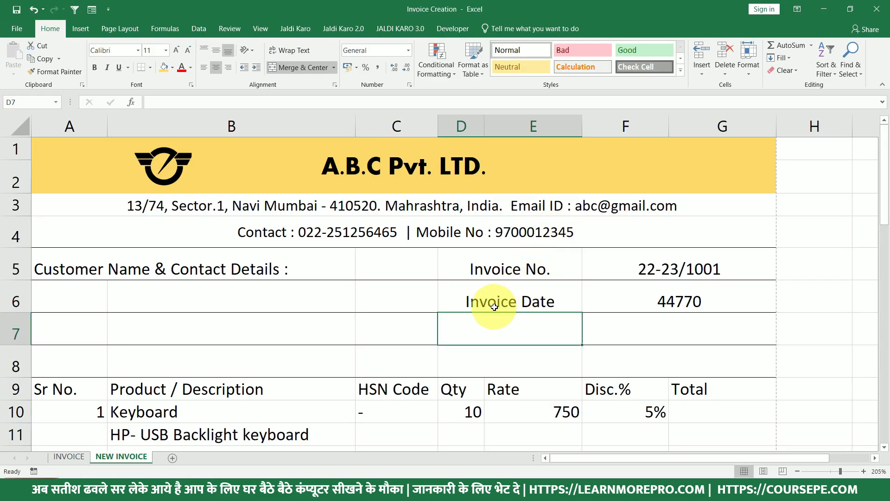
{"action": "key", "text": "ctrl+z"}
{"action": "key", "text": "ctrl+z"}
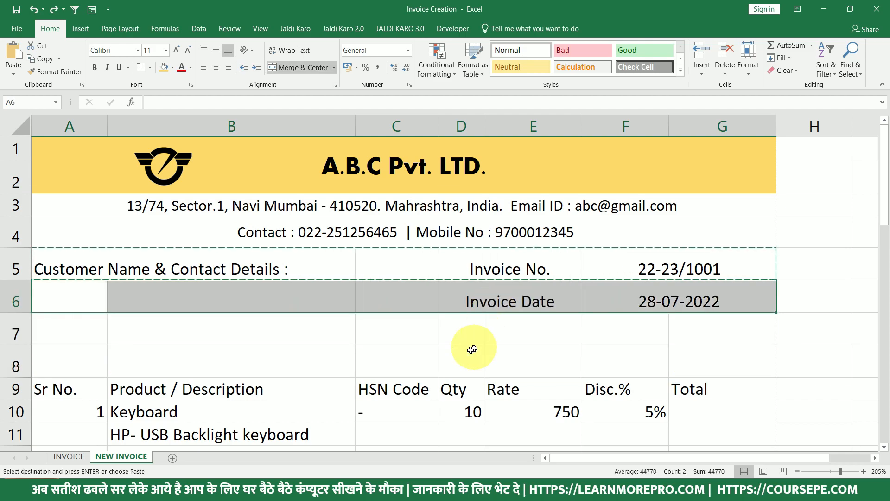
{"action": "left_click", "coordinate": [471, 347]}
{"action": "key", "text": "ctrl+p"}
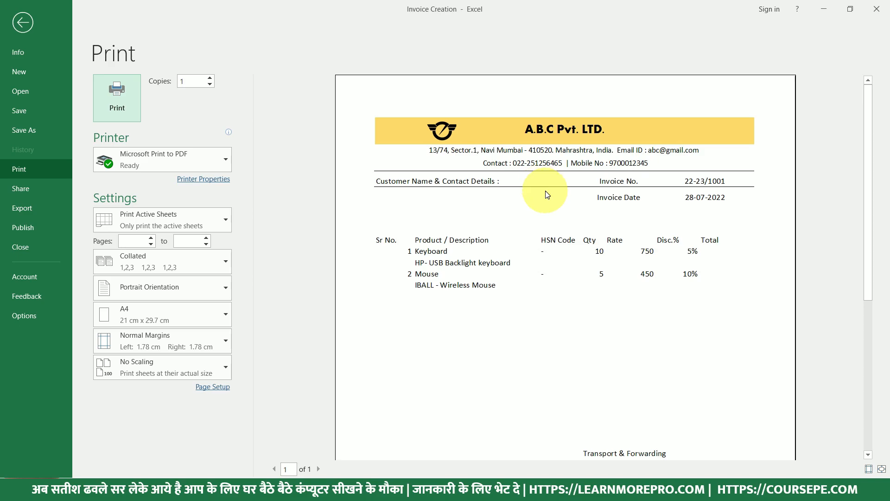
{"action": "key", "text": "Escape"}
Copy row 5's bottom border from A5:G5 onto rows 6, 7 and 8 with Format Painter.
{"action": "left_click_drag", "start_coordinate": [57, 268], "coordinate": [750, 265]}
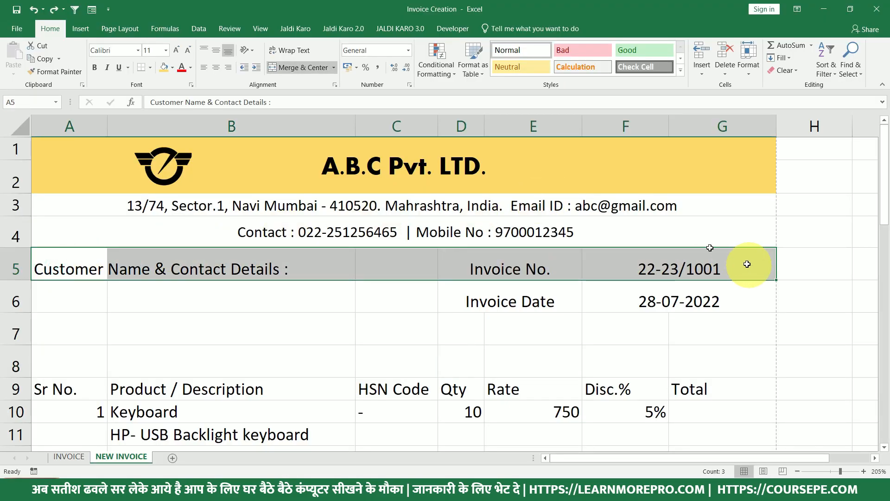
{"action": "left_click", "coordinate": [43, 71]}
{"action": "left_click_drag", "start_coordinate": [67, 302], "coordinate": [692, 304]}
{"action": "mouse_move", "coordinate": [72, 322]}
{"action": "left_mouse_down"}
{"action": "mouse_move", "coordinate": [228, 338]}
{"action": "mouse_move", "coordinate": [652, 350]}
{"action": "mouse_move", "coordinate": [701, 332]}
{"action": "left_mouse_up"}
{"action": "left_click_drag", "start_coordinate": [65, 361], "coordinate": [725, 364]}
{"action": "key", "text": "Escape"}
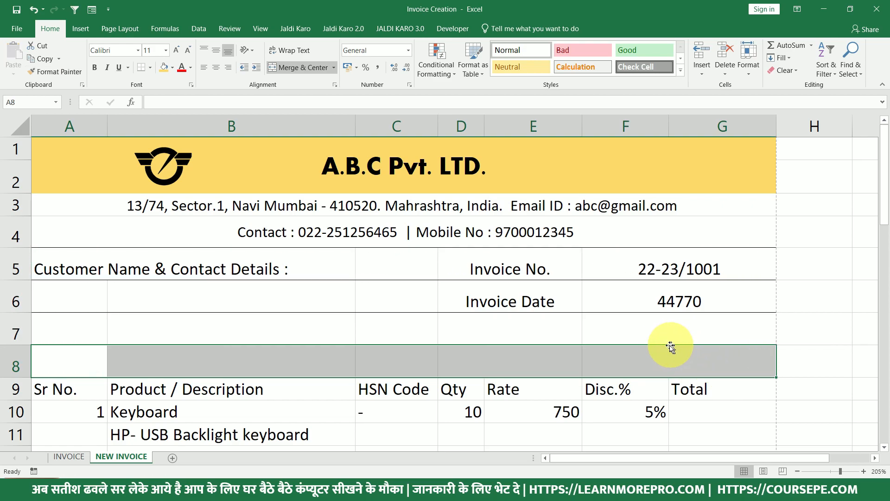
Verify the row borders in print preview, then select the item table A9:G13.
{"action": "left_click", "coordinate": [577, 339]}
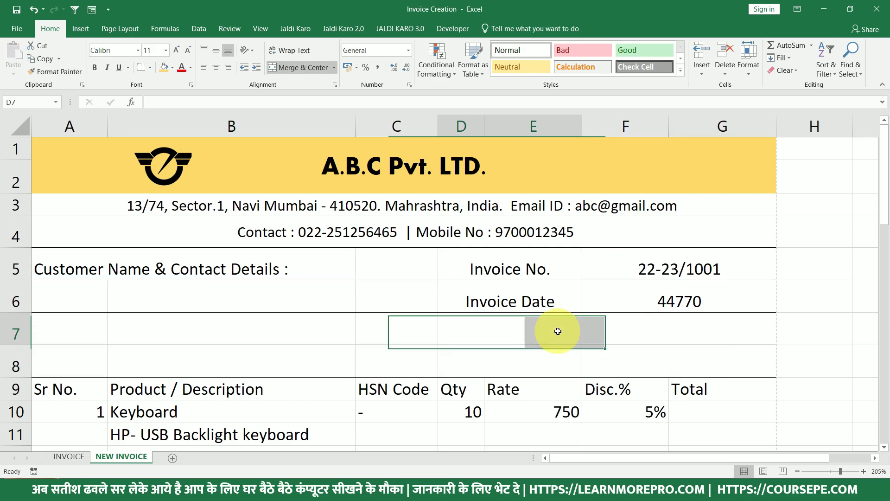
{"action": "key", "text": "ctrl+p"}
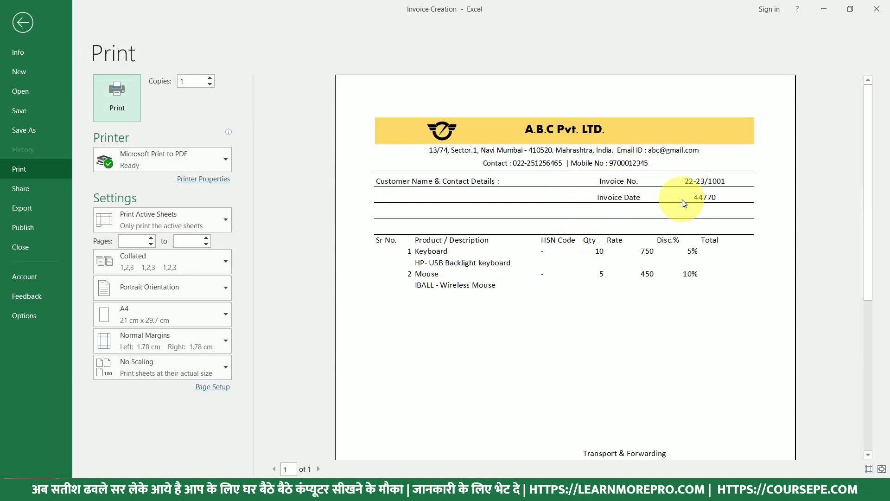
{"action": "key", "text": "Escape"}
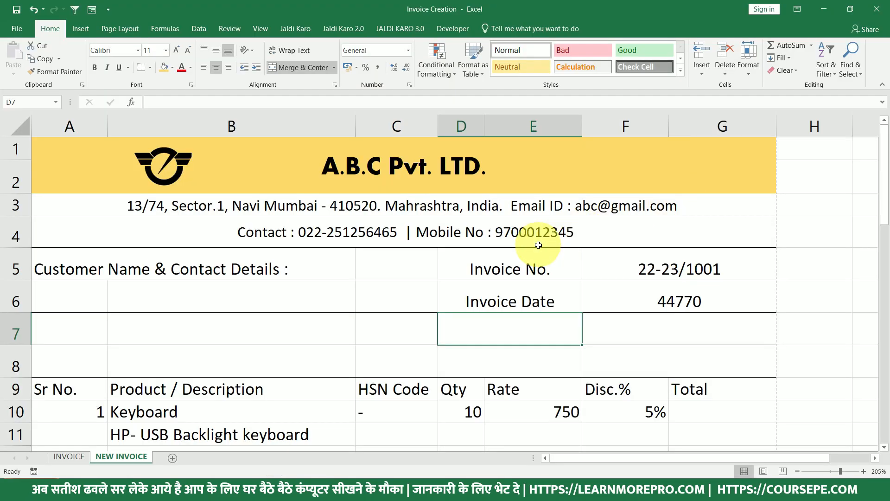
{"action": "scroll", "coordinate": [537, 247], "scroll_direction": "down", "scroll_amount": 1}
{"action": "left_click_drag", "start_coordinate": [70, 310], "coordinate": [750, 392]}
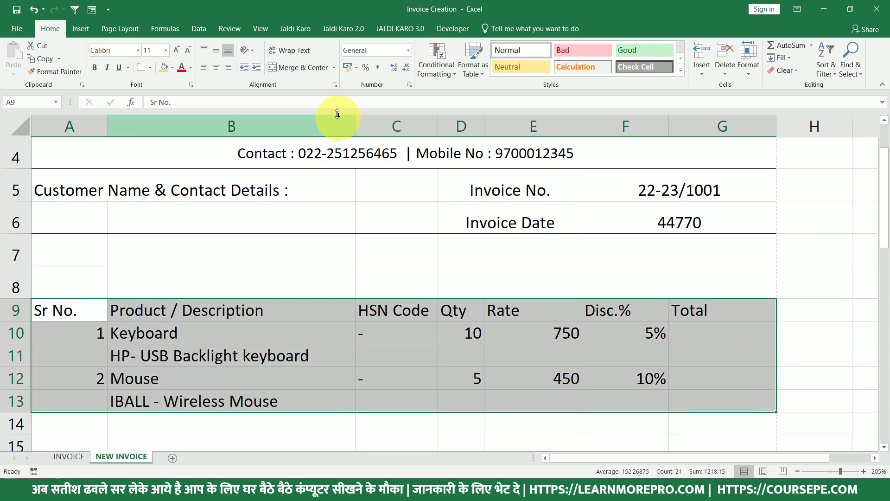
Apply All Borders to the item table and compare it with the INVOICE sheet's item table.
{"action": "left_click", "coordinate": [151, 68]}
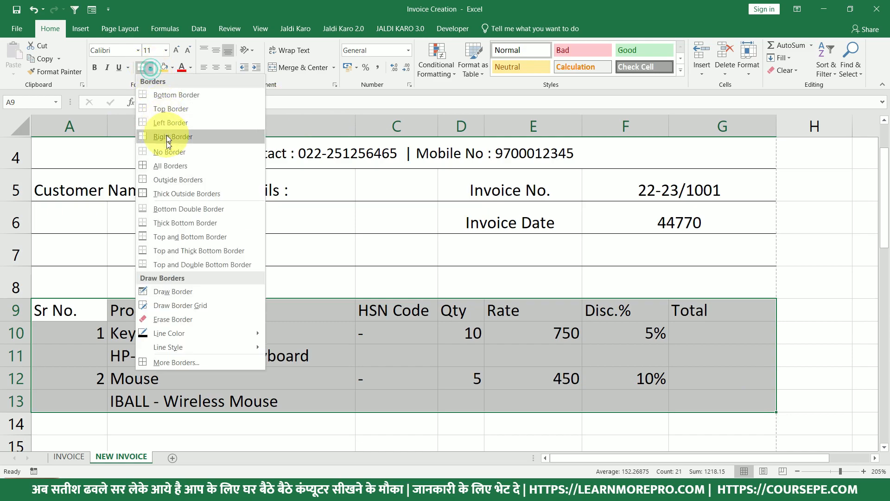
{"action": "left_click", "coordinate": [166, 163]}
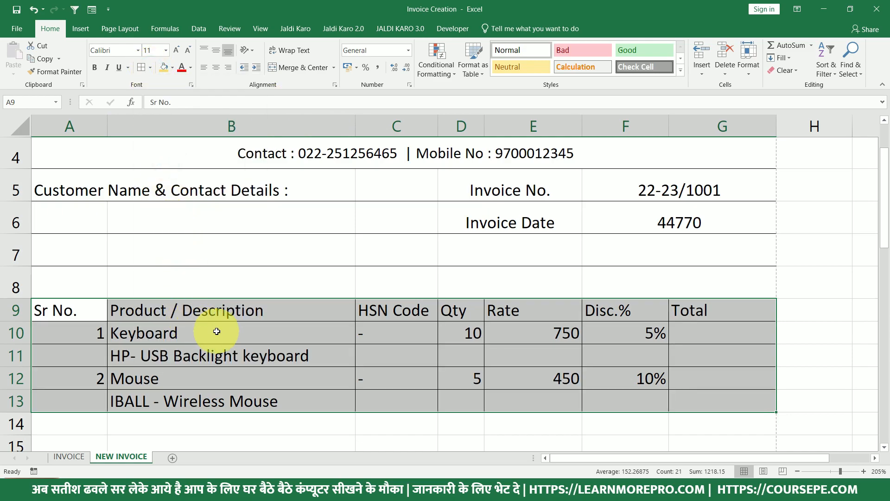
{"action": "left_click", "coordinate": [79, 455]}
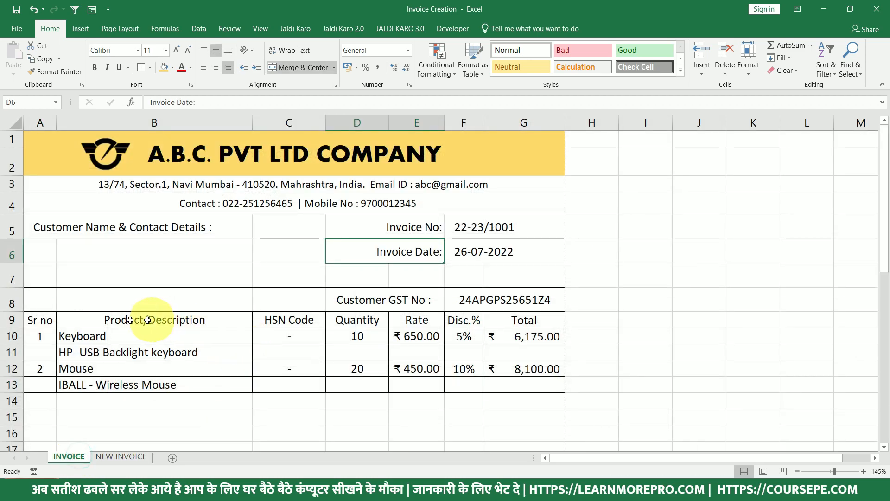
{"action": "left_click_drag", "start_coordinate": [48, 321], "coordinate": [546, 377]}
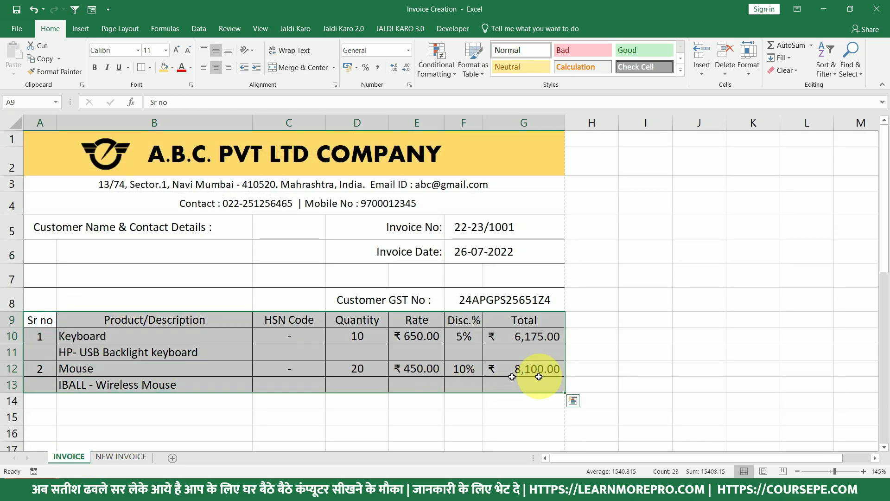
Return to the NEW INVOICE sheet and check the bordered item table in print preview.
{"action": "left_click", "coordinate": [138, 457]}
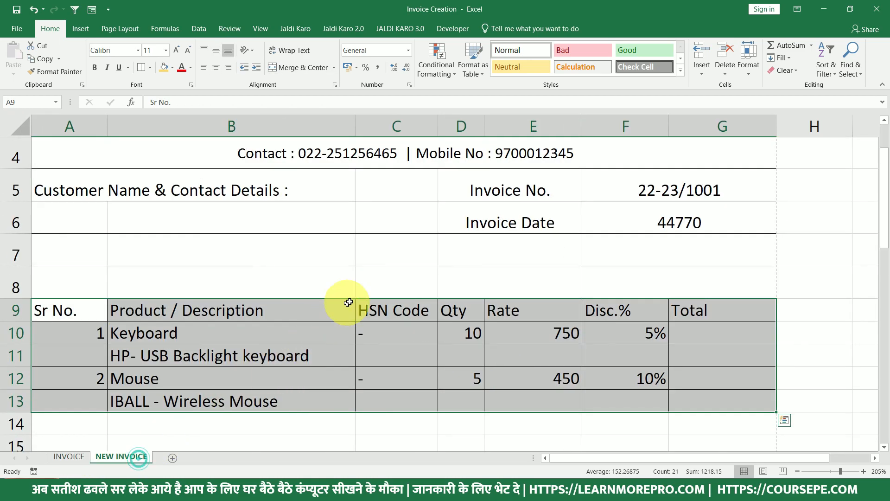
{"action": "left_click", "coordinate": [366, 324]}
{"action": "key", "text": "ctrl+p"}
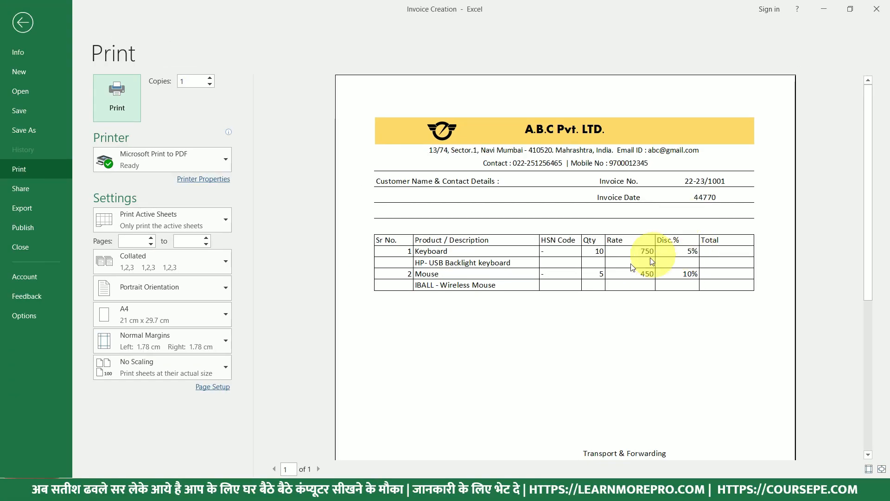
{"action": "key", "text": "Escape"}
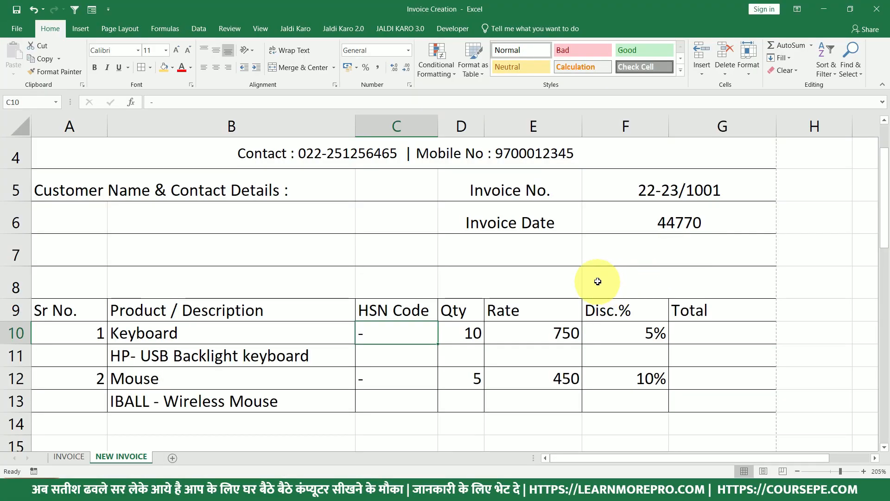
Label cell D8 'Customer GST No.'.
{"action": "left_click", "coordinate": [589, 279]}
{"action": "left_click", "coordinate": [536, 278]}
{"action": "type", "text": "g"}
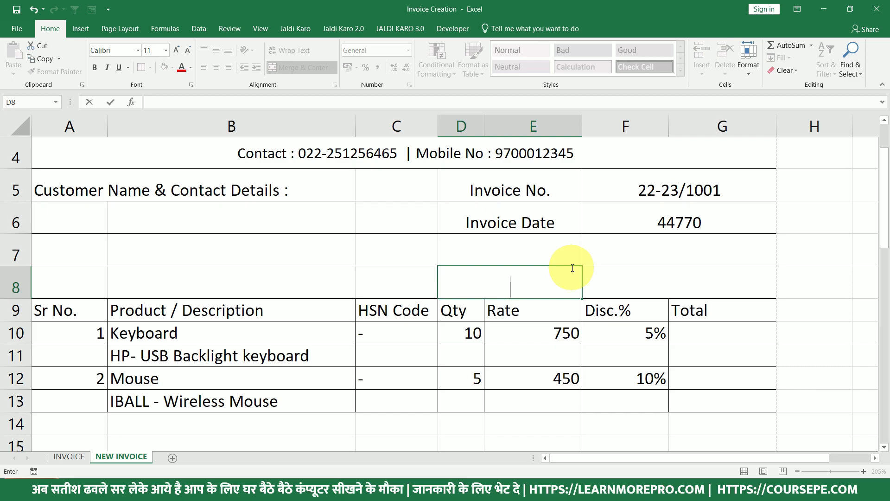
{"action": "type", "text": "ustomer G"}
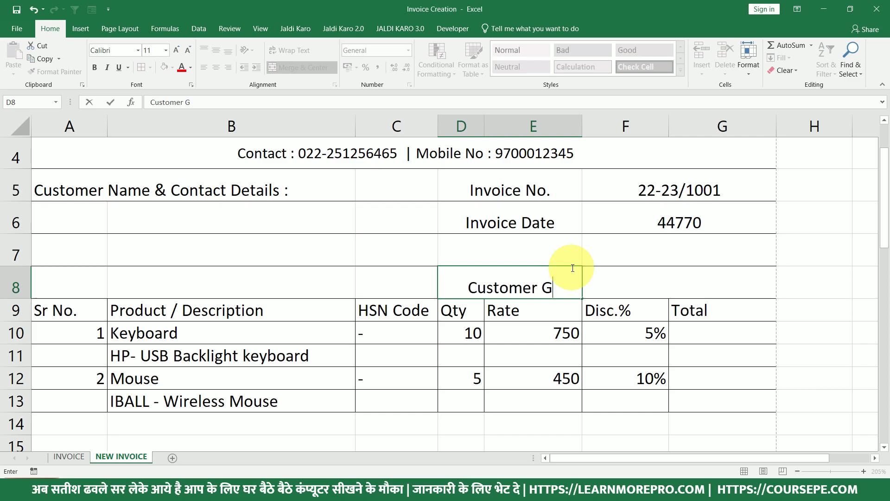
{"action": "type", "text": "ST Numbe"}
{"action": "key", "text": "BackSpace"}
{"action": "key", "text": "BackSpace"}
{"action": "key", "text": "BackSpace"}
{"action": "key", "text": "BackSpace"}
{"action": "type", "text": "o."}
{"action": "key", "text": "Return"}
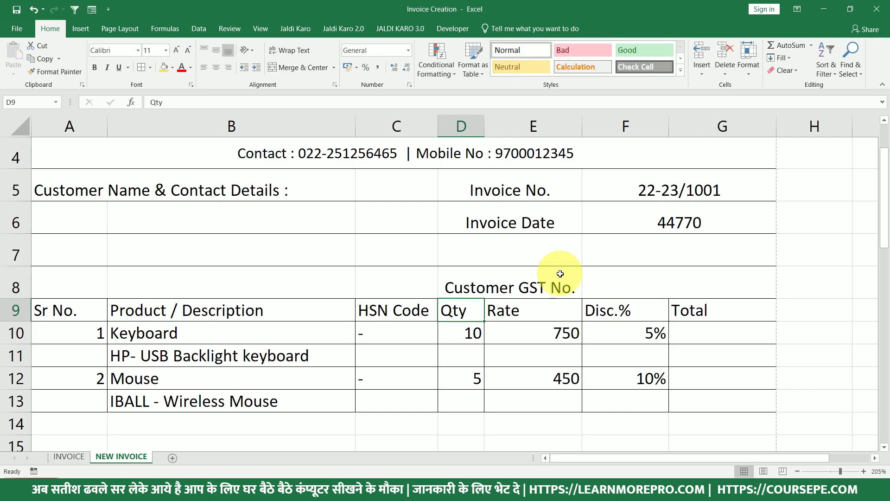
Begin entering the customer's GST number in merged cell F8 beside the customer details.
{"action": "left_click", "coordinate": [636, 271]}
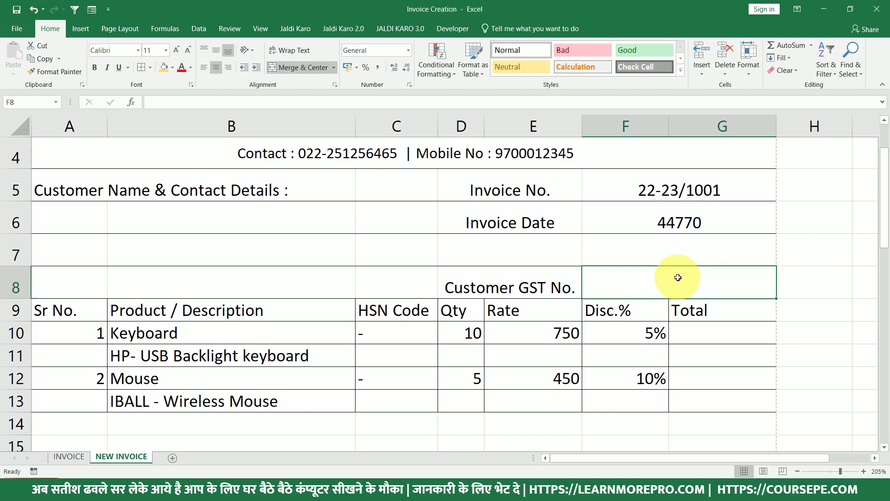
{"action": "left_click_drag", "start_coordinate": [160, 213], "coordinate": [255, 275]}
{"action": "left_click", "coordinate": [626, 283]}
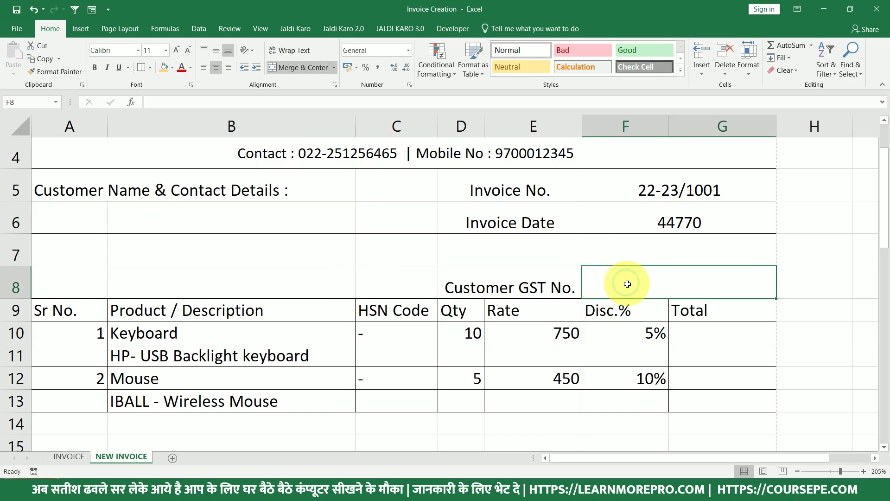
{"action": "left_click_drag", "start_coordinate": [195, 213], "coordinate": [218, 274]}
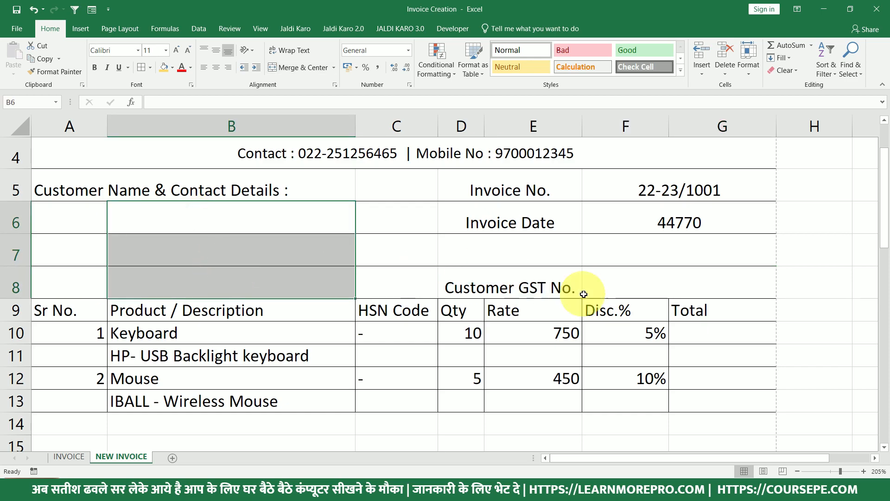
{"action": "left_click", "coordinate": [650, 282]}
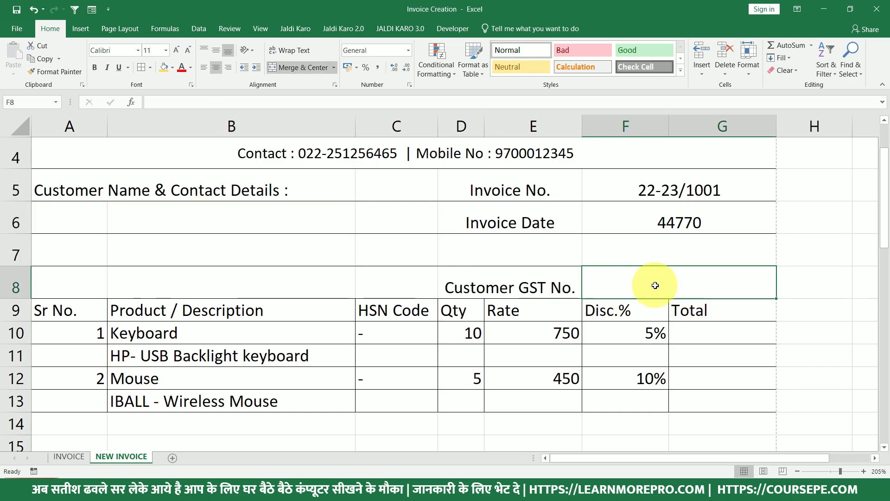
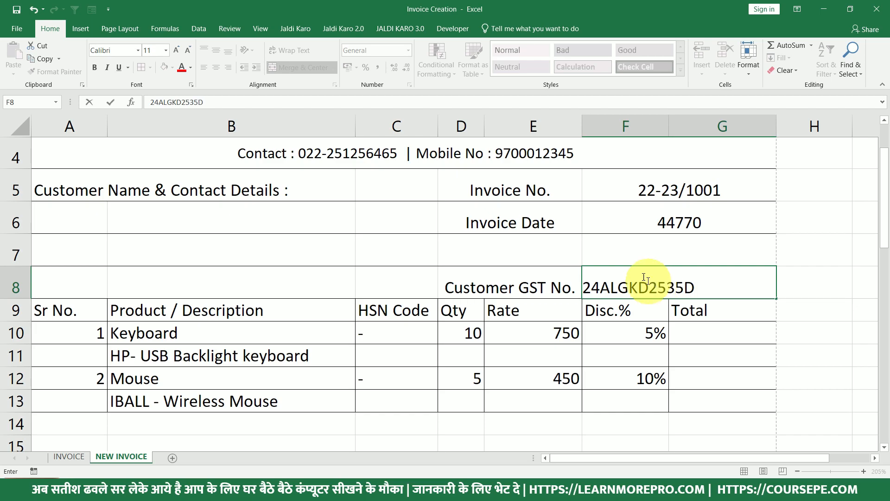
Edit the GST number in F8 to complete it, then reopen it to mark its first digits.
{"action": "double_click", "coordinate": [603, 284]}
{"action": "left_click_drag", "start_coordinate": [604, 286], "coordinate": [647, 287]}
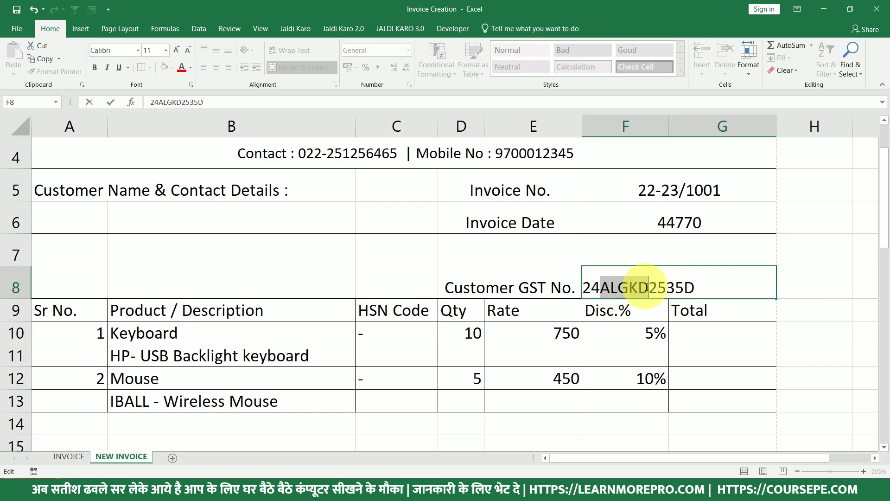
{"action": "left_click", "coordinate": [655, 286]}
{"action": "left_click", "coordinate": [698, 286]}
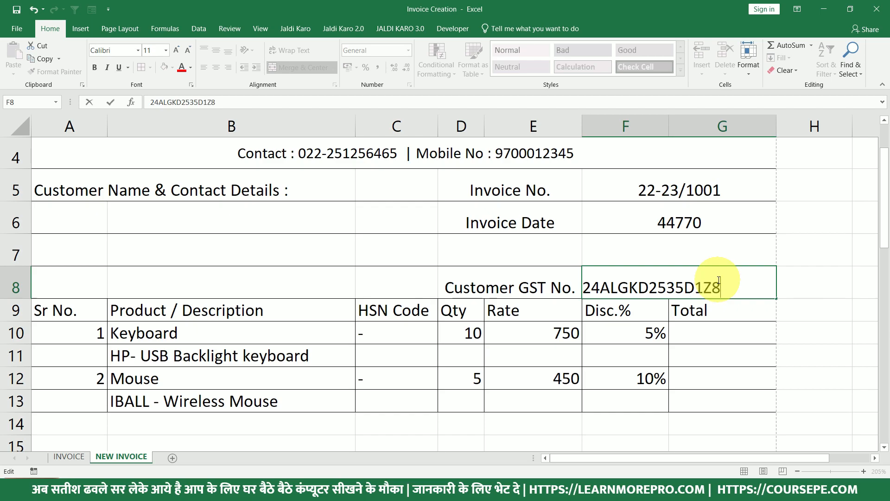
{"action": "key", "text": "Return"}
{"action": "left_click", "coordinate": [691, 287]}
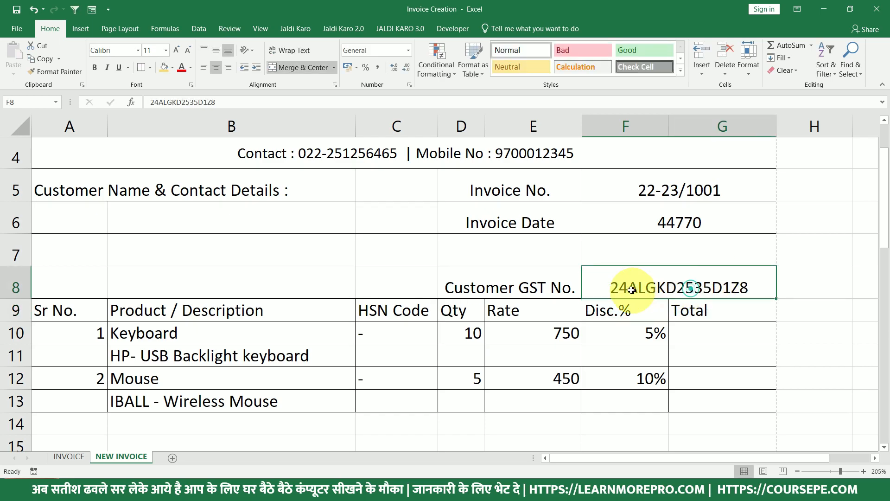
{"action": "double_click", "coordinate": [616, 285]}
{"action": "left_click_drag", "start_coordinate": [600, 287], "coordinate": [586, 286]}
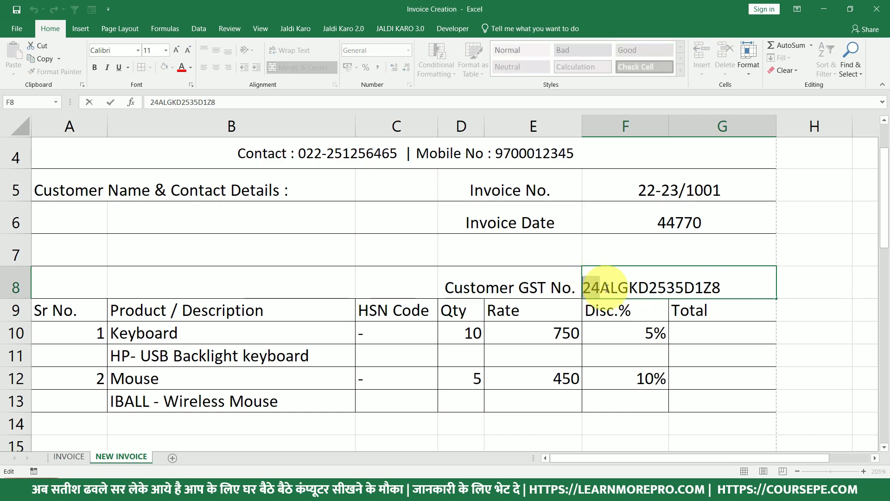
Leave F8 unchanged and enter the customer's full name in B6.
{"action": "key", "text": "Escape"}
{"action": "left_click", "coordinate": [199, 216]}
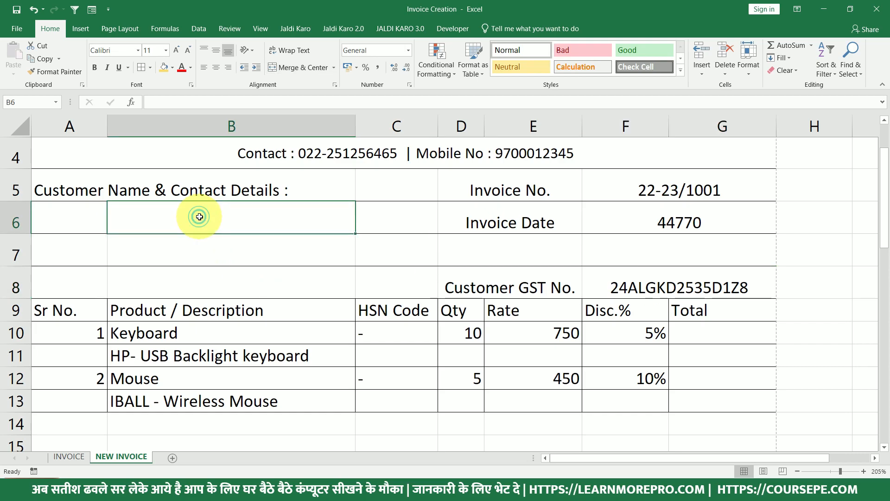
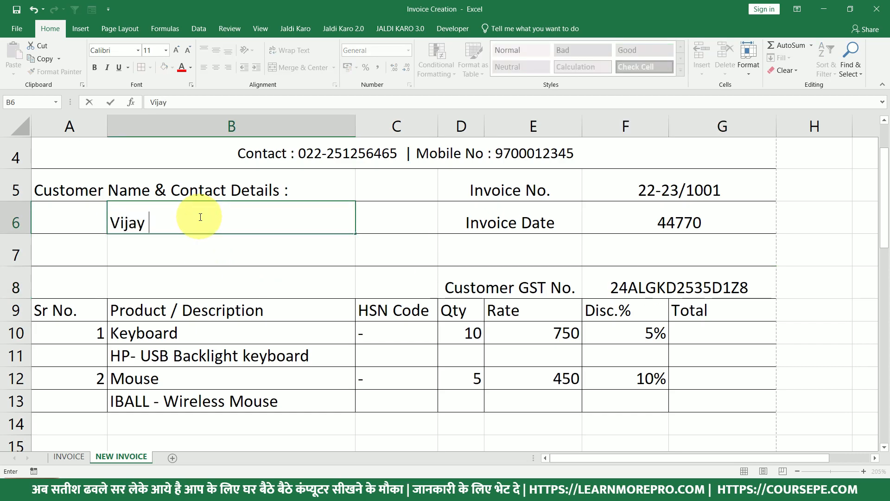
{"action": "key", "text": "Return"}
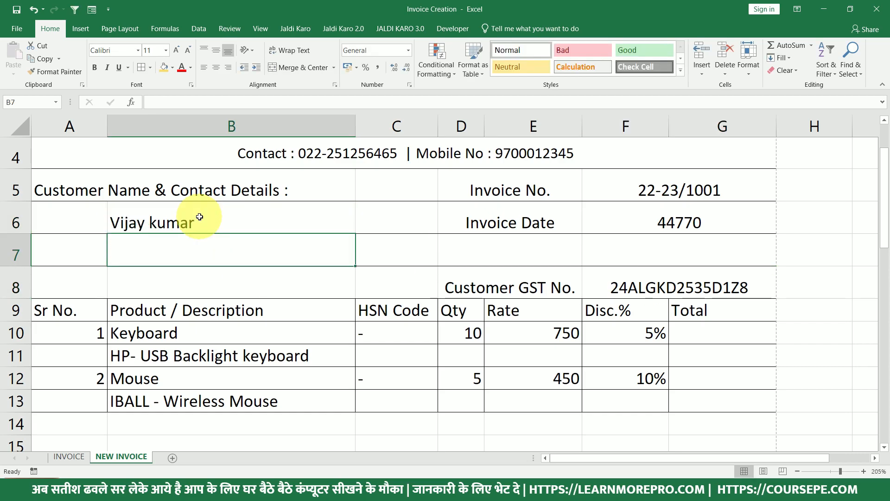
Compare the GST number cell F8 with the customer detail cells B6 to B8.
{"action": "left_click", "coordinate": [610, 280]}
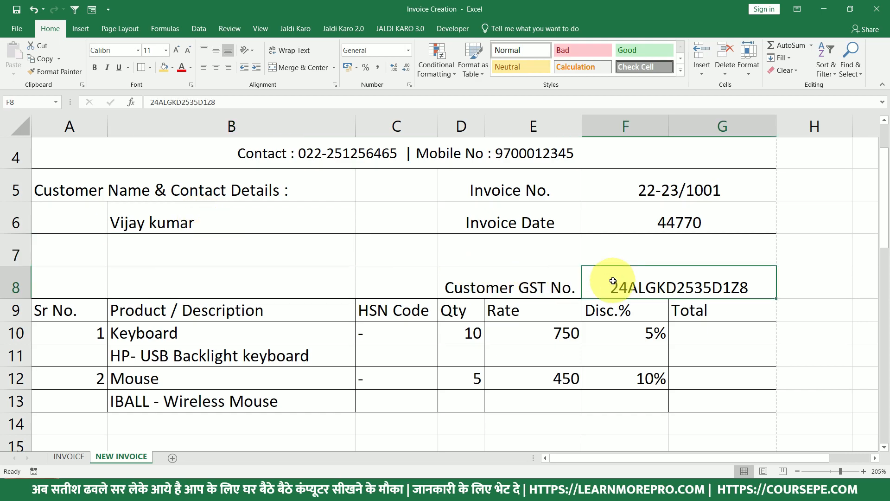
{"action": "left_click_drag", "start_coordinate": [232, 219], "coordinate": [237, 278]}
{"action": "left_click", "coordinate": [616, 287]}
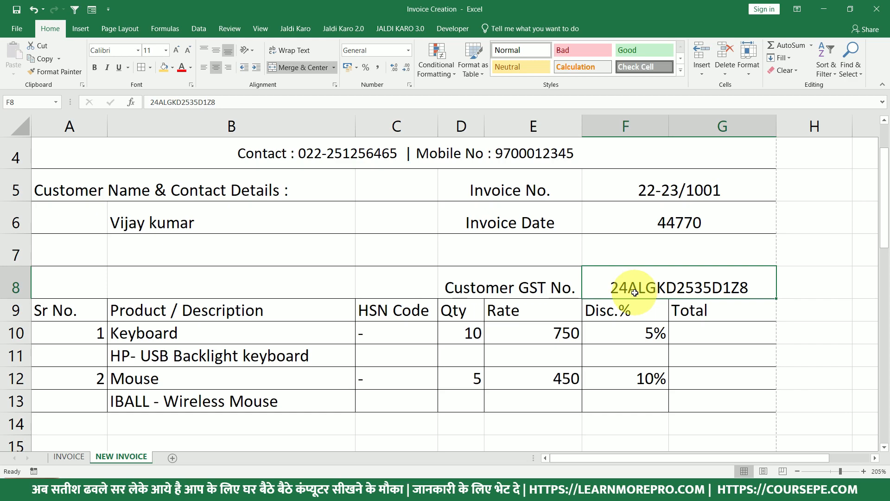
{"action": "left_click_drag", "start_coordinate": [213, 221], "coordinate": [232, 248]}
{"action": "left_click", "coordinate": [637, 284]}
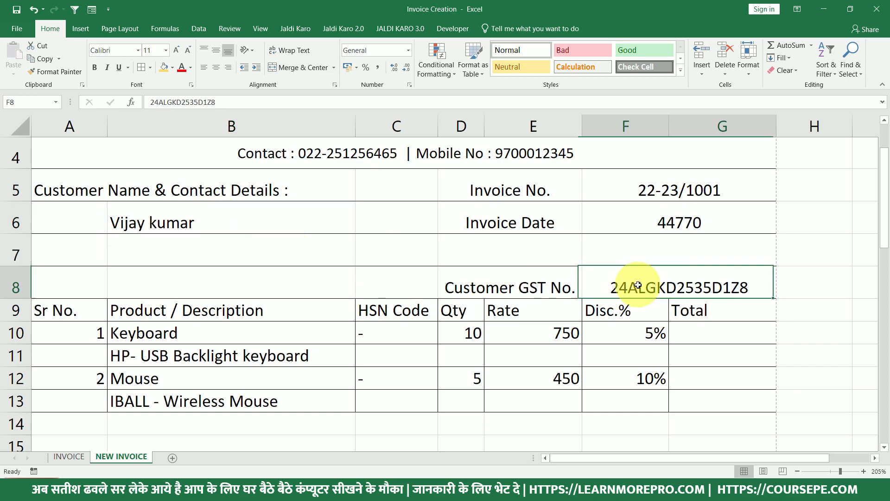
{"action": "left_click", "coordinate": [632, 284]}
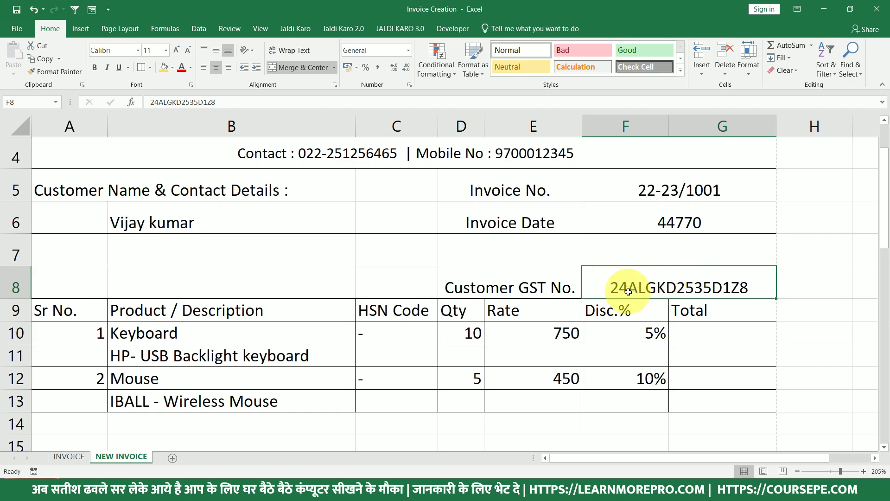
{"action": "left_click", "coordinate": [224, 217]}
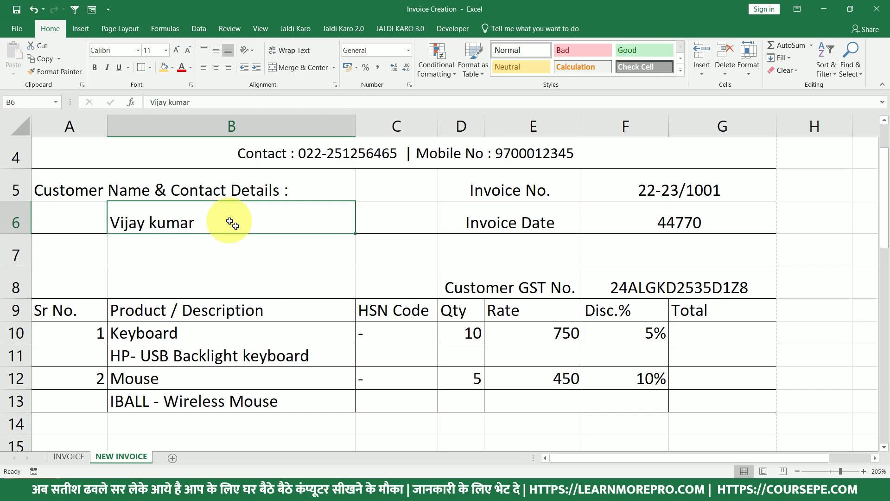
Select the Customer GST No. label and value, then the customer name cell B6.
{"action": "scroll", "coordinate": [226, 218], "scroll_direction": "up", "scroll_amount": 2}
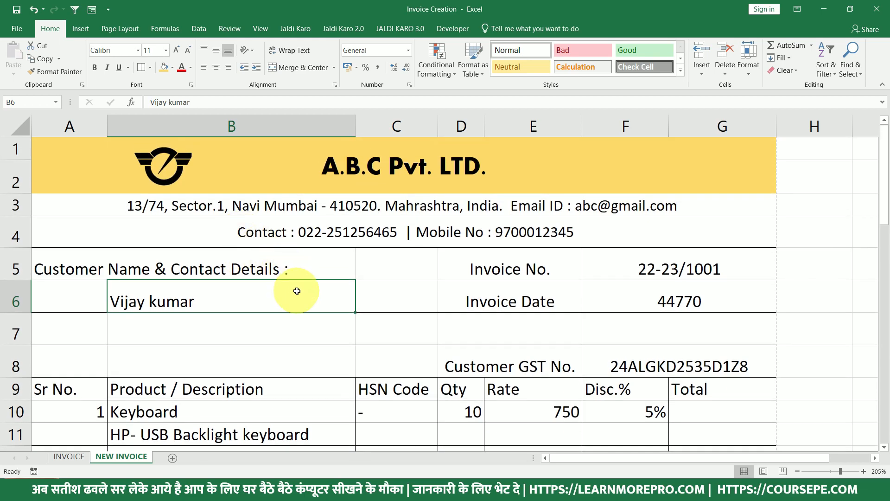
{"action": "left_click_drag", "start_coordinate": [512, 357], "coordinate": [676, 359]}
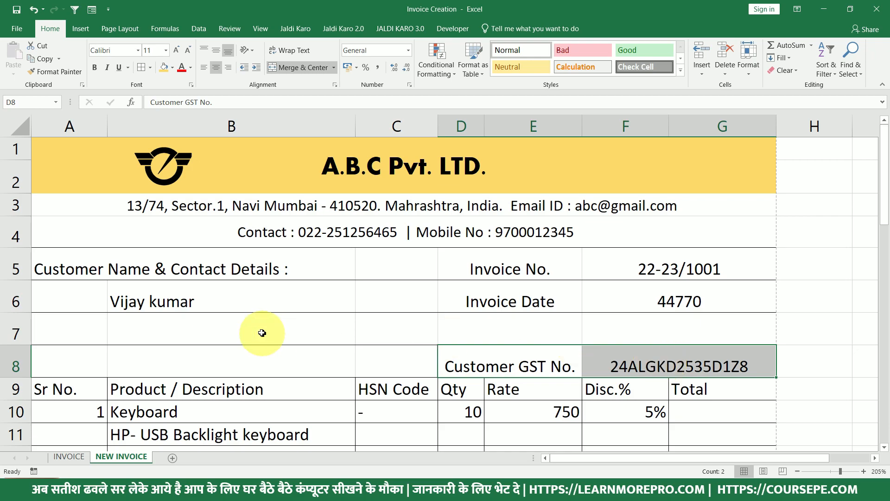
{"action": "left_click", "coordinate": [245, 306]}
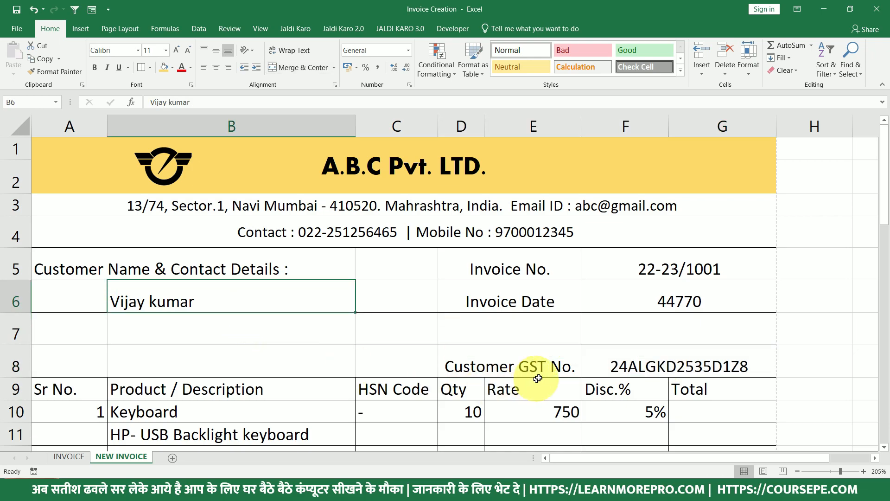
{"action": "scroll", "coordinate": [587, 346], "scroll_direction": "down", "scroll_amount": 3}
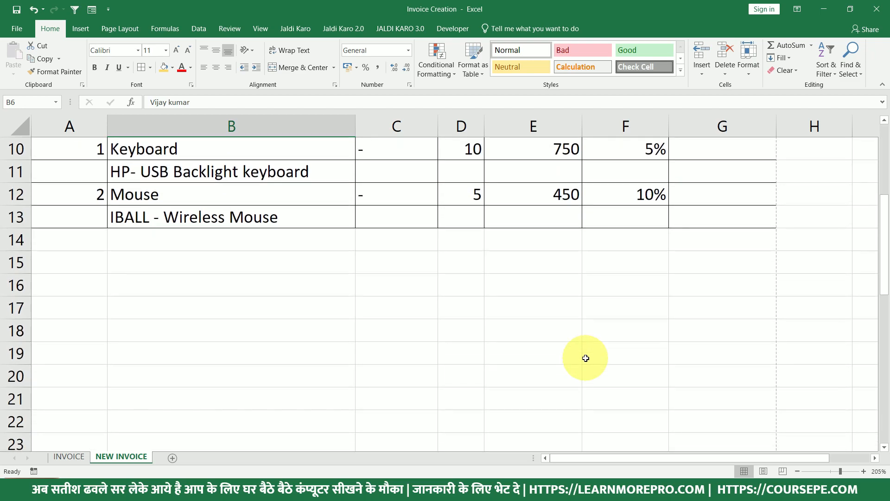
{"action": "scroll", "coordinate": [586, 357], "scroll_direction": "up", "scroll_amount": 1}
{"action": "scroll", "coordinate": [580, 362], "scroll_direction": "up", "scroll_amount": 2}
{"action": "scroll", "coordinate": [579, 362], "scroll_direction": "down", "scroll_amount": 2}
{"action": "scroll", "coordinate": [582, 364], "scroll_direction": "up", "scroll_amount": 1}
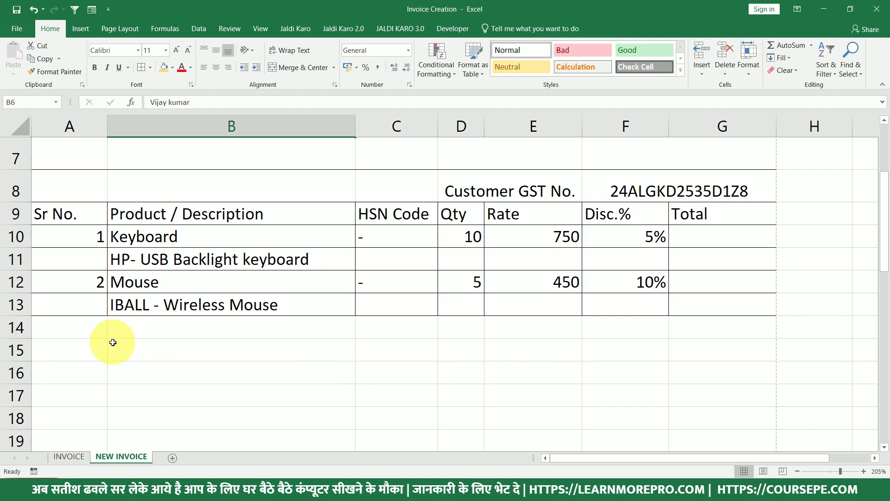
{"action": "scroll", "coordinate": [105, 323], "scroll_direction": "down", "scroll_amount": 1}
{"action": "scroll", "coordinate": [109, 318], "scroll_direction": "down", "scroll_amount": 4}
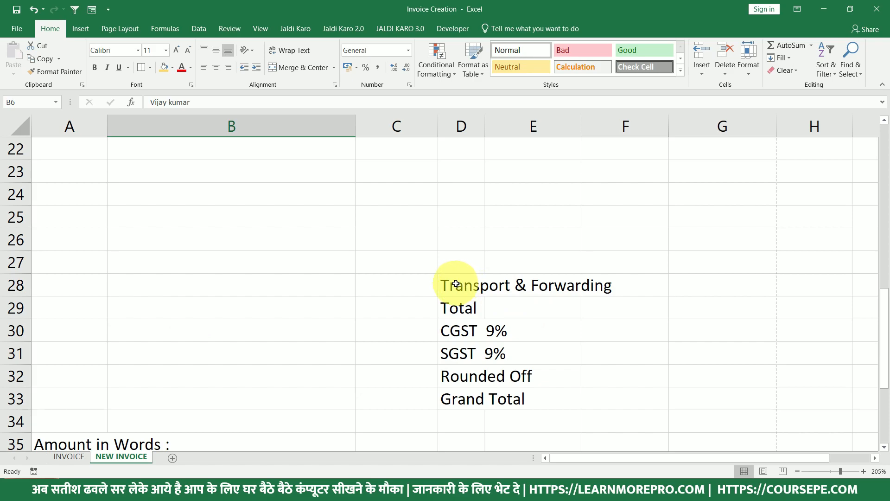
Merge & Center the Transport & Forwarding label across D28:F28 and Total across D29:F29.
{"action": "left_click_drag", "start_coordinate": [457, 284], "coordinate": [597, 284]}
{"action": "left_click", "coordinate": [304, 67]}
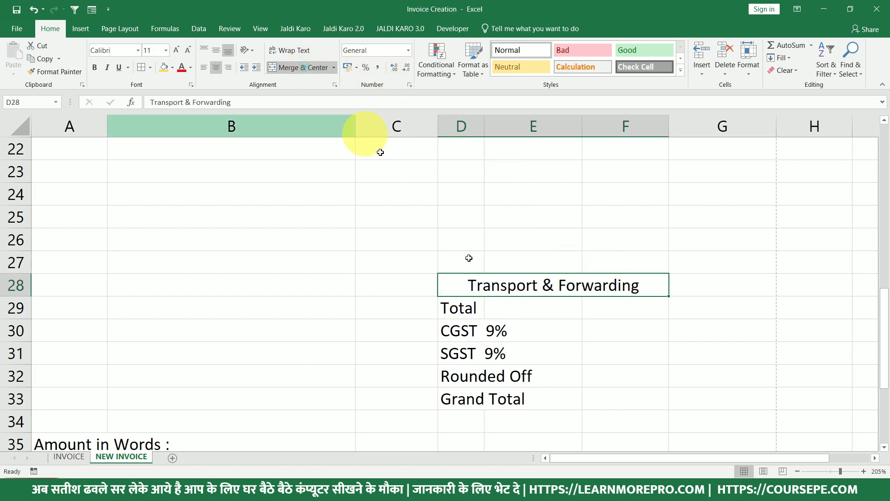
{"action": "left_click_drag", "start_coordinate": [461, 308], "coordinate": [596, 304]}
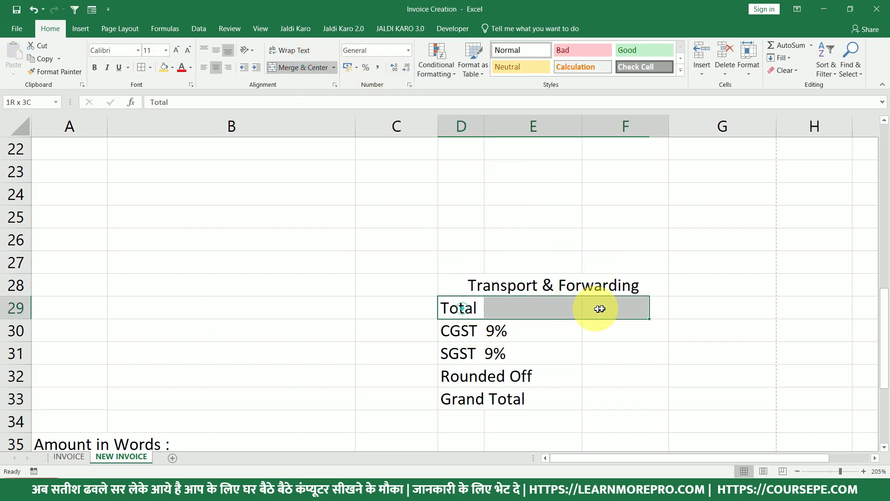
{"action": "left_click", "coordinate": [283, 72]}
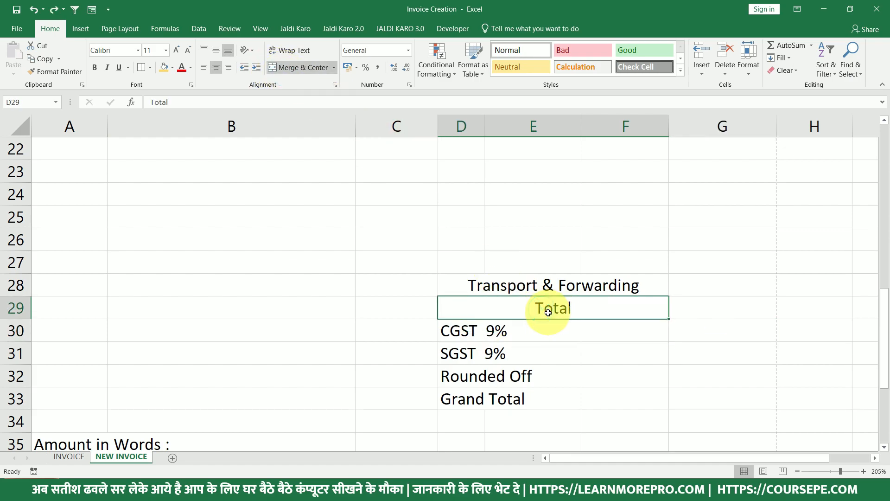
Copy the merge to the CGST 9%, SGST 9%, Rounded Off and Grand Total rows, then right-align D28:F33.
{"action": "double_click", "coordinate": [59, 72]}
{"action": "left_click", "coordinate": [452, 330]}
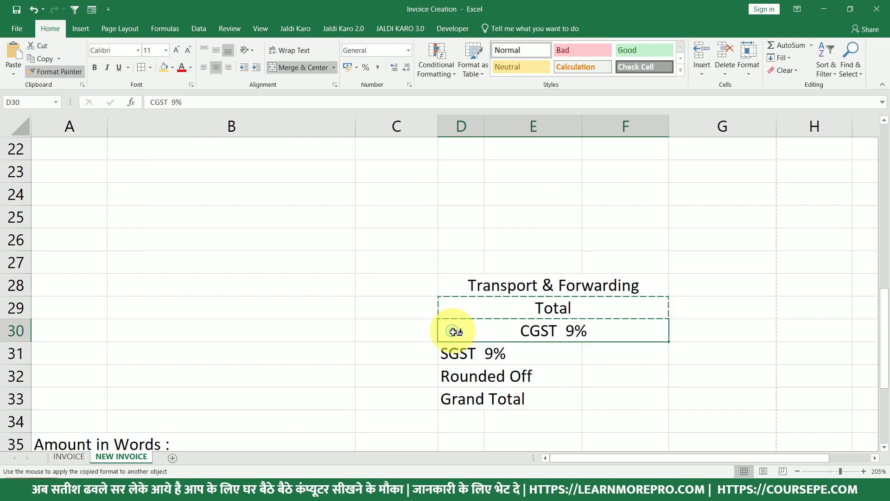
{"action": "left_click", "coordinate": [459, 354]}
{"action": "left_click", "coordinate": [462, 376]}
{"action": "left_click", "coordinate": [463, 395]}
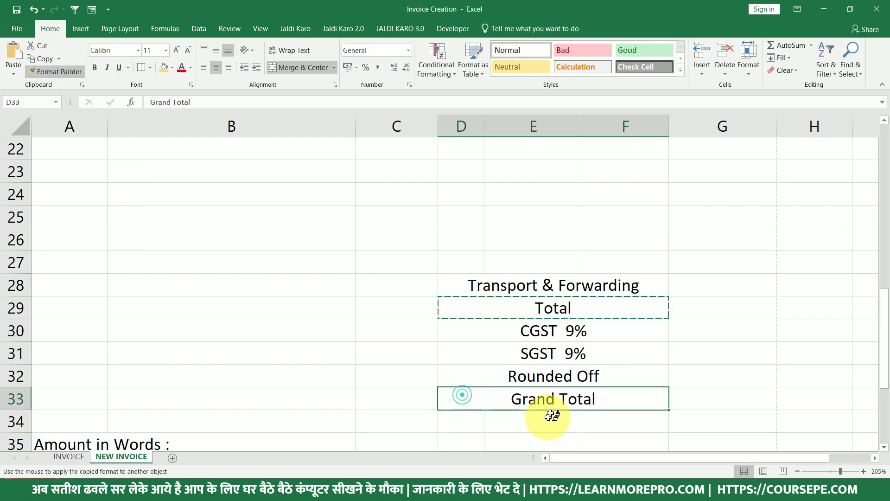
{"action": "key", "text": "Escape"}
{"action": "left_click_drag", "start_coordinate": [589, 284], "coordinate": [598, 396]}
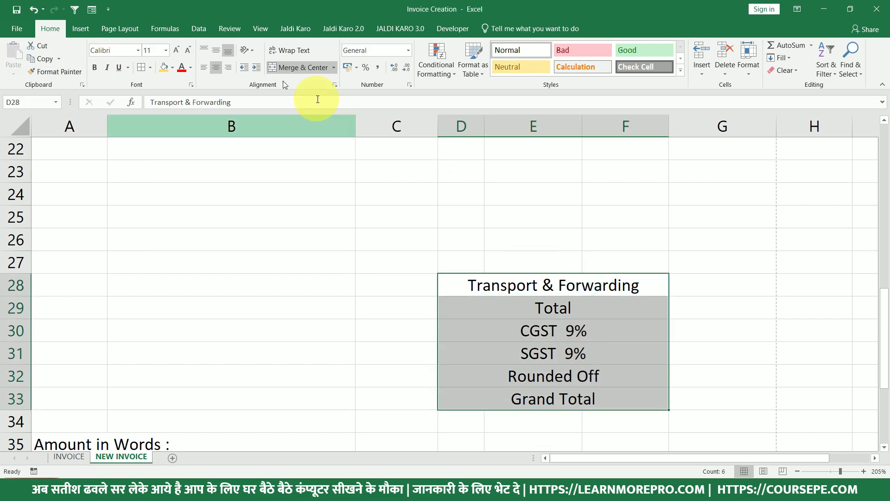
{"action": "left_click", "coordinate": [228, 67]}
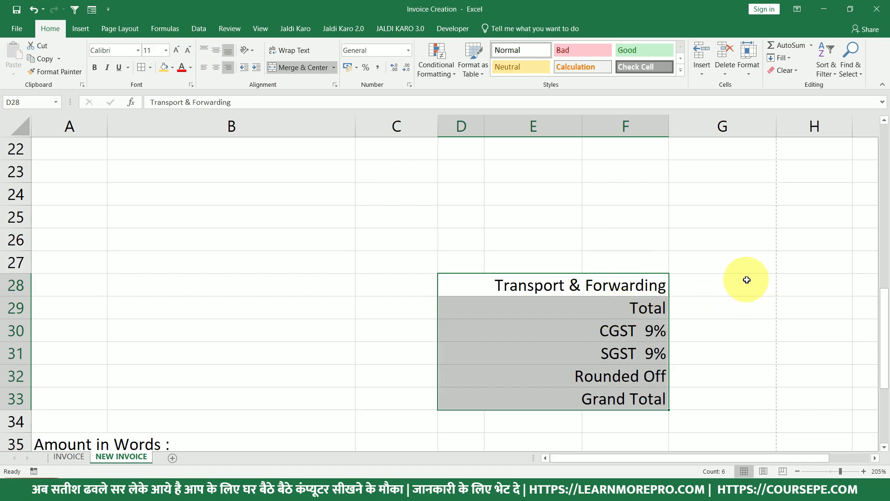
Apply All Borders to D28:G33 and Outside Borders to A28:C33, then open the print preview.
{"action": "left_click_drag", "start_coordinate": [747, 280], "coordinate": [459, 398]}
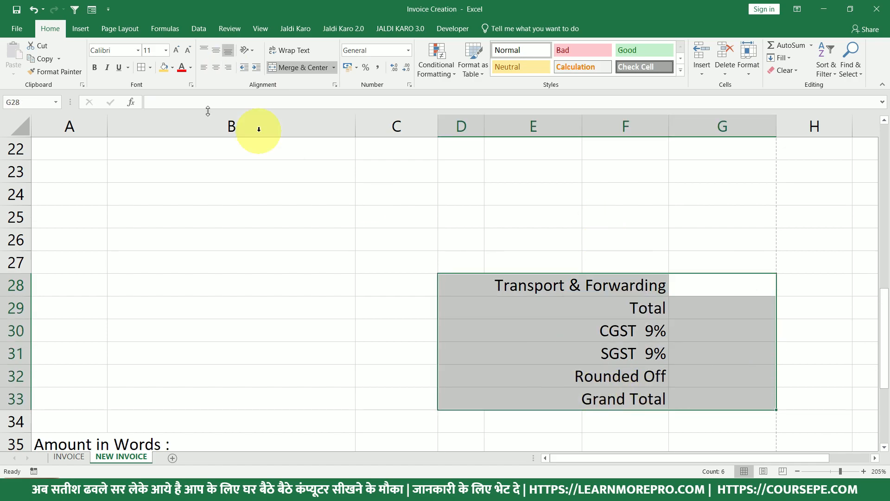
{"action": "left_click", "coordinate": [143, 68]}
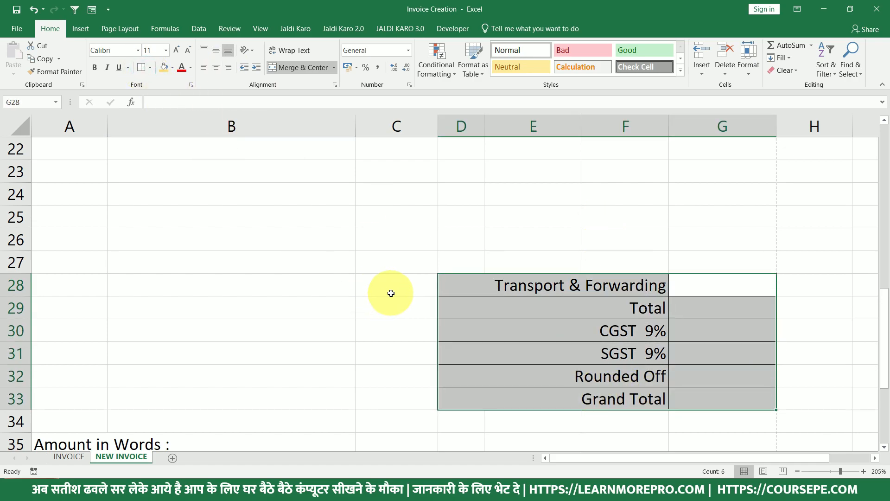
{"action": "left_click_drag", "start_coordinate": [388, 288], "coordinate": [49, 398]}
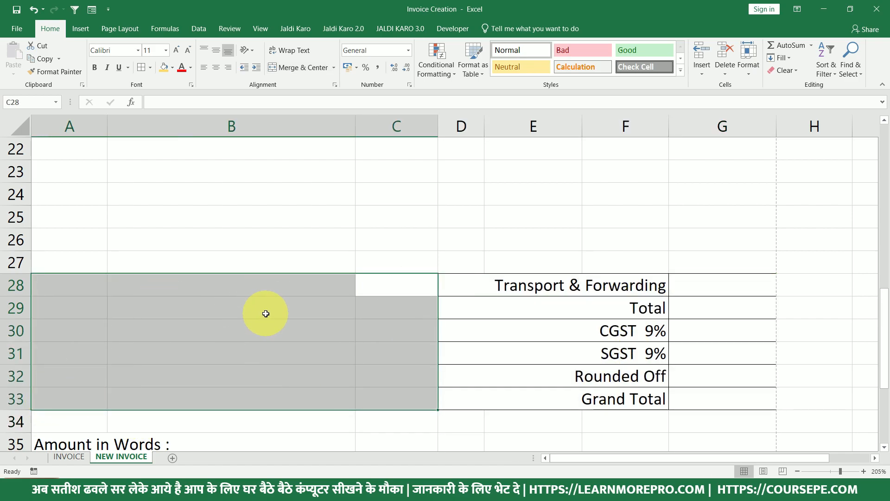
{"action": "left_click", "coordinate": [150, 68]}
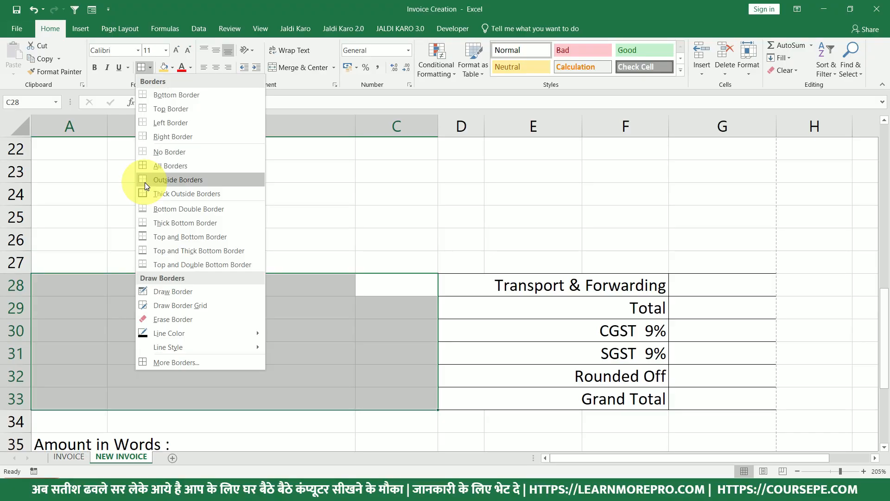
{"action": "left_click", "coordinate": [144, 182]}
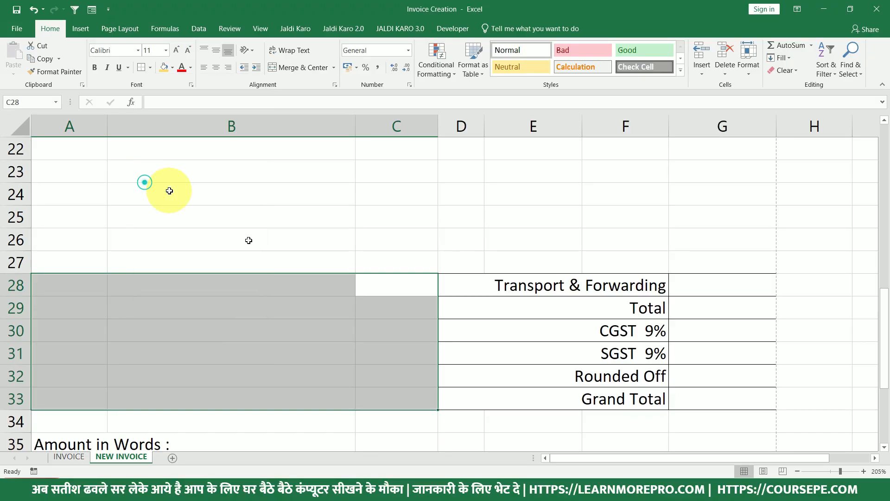
{"action": "left_click", "coordinate": [343, 330]}
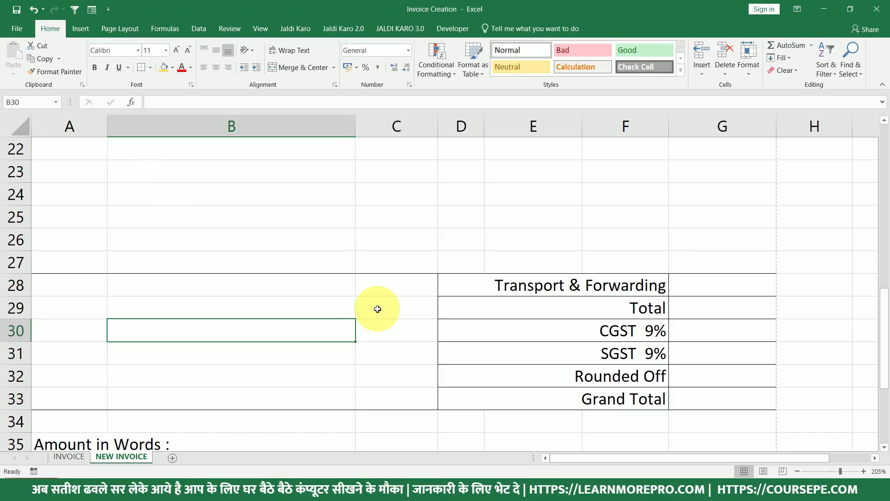
{"action": "key", "text": "ctrl+p"}
{"action": "scroll", "coordinate": [785, 321], "scroll_direction": "down", "scroll_amount": 3}
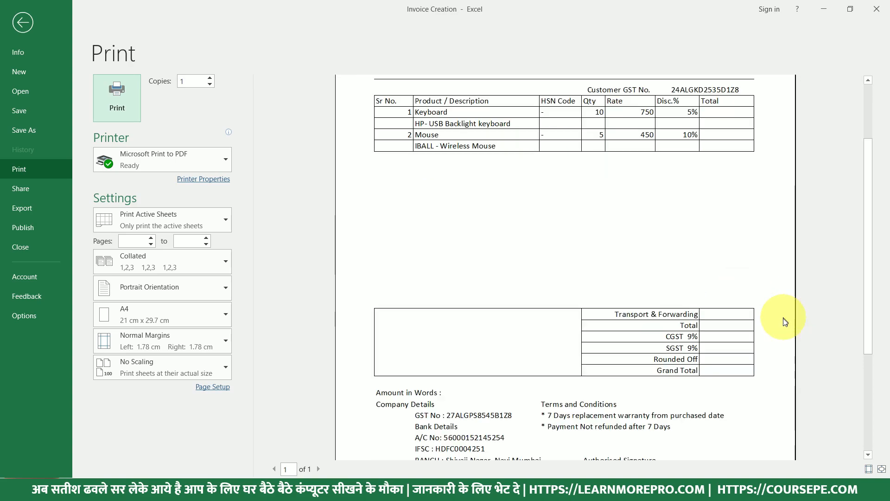
{"action": "scroll", "coordinate": [785, 320], "scroll_direction": "down", "scroll_amount": 1}
{"action": "scroll", "coordinate": [707, 299], "scroll_direction": "up", "scroll_amount": 2}
{"action": "scroll", "coordinate": [707, 299], "scroll_direction": "up", "scroll_amount": 2}
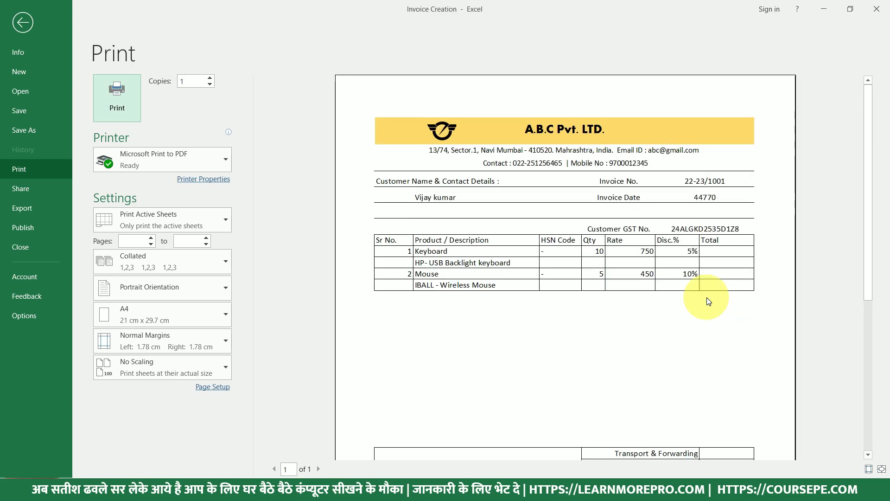
{"action": "scroll", "coordinate": [708, 302], "scroll_direction": "down", "scroll_amount": 3}
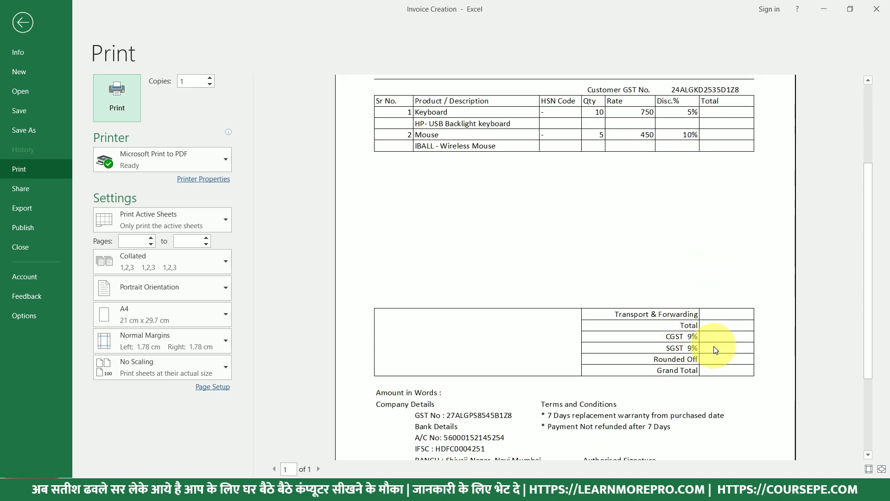
{"action": "key", "text": "Escape"}
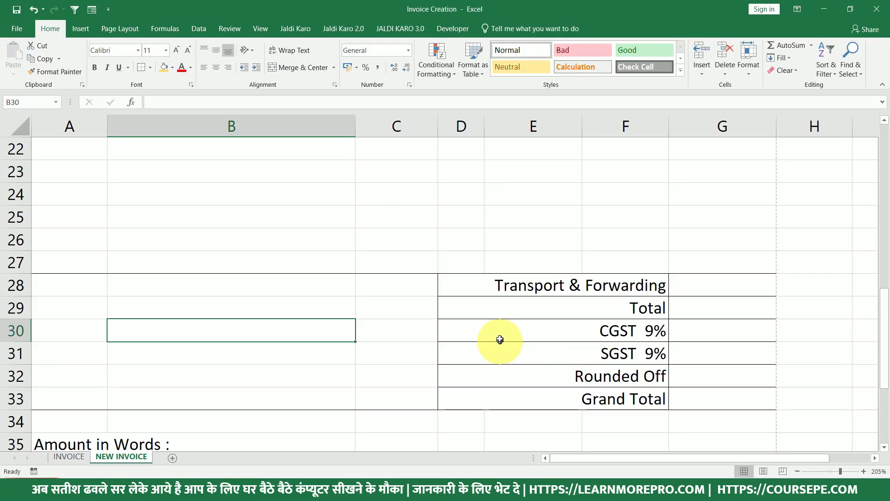
Move the 'Amount in Words :' label up into row 34.
{"action": "scroll", "coordinate": [158, 338], "scroll_direction": "down", "scroll_amount": 1}
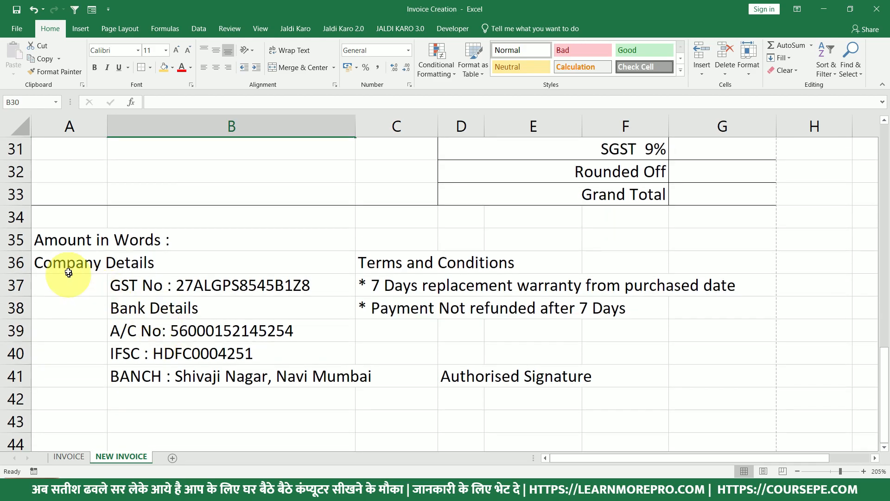
{"action": "left_click", "coordinate": [87, 237]}
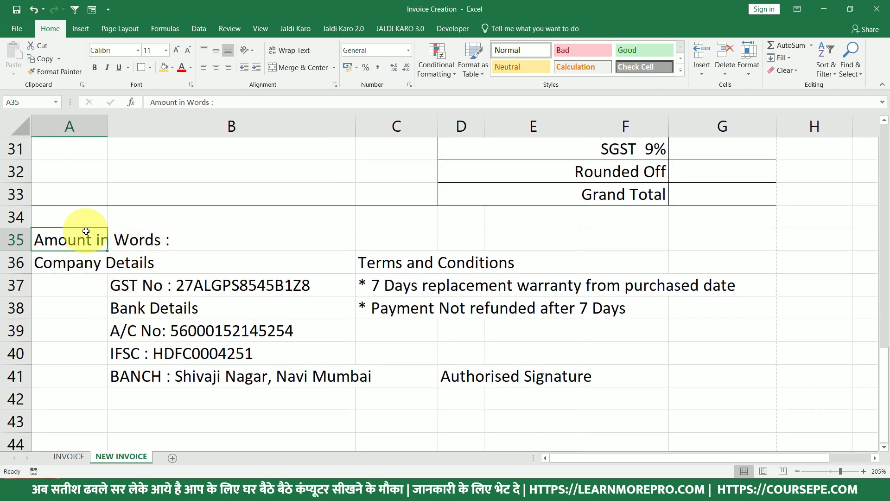
{"action": "left_click_drag", "start_coordinate": [87, 216], "coordinate": [742, 247]}
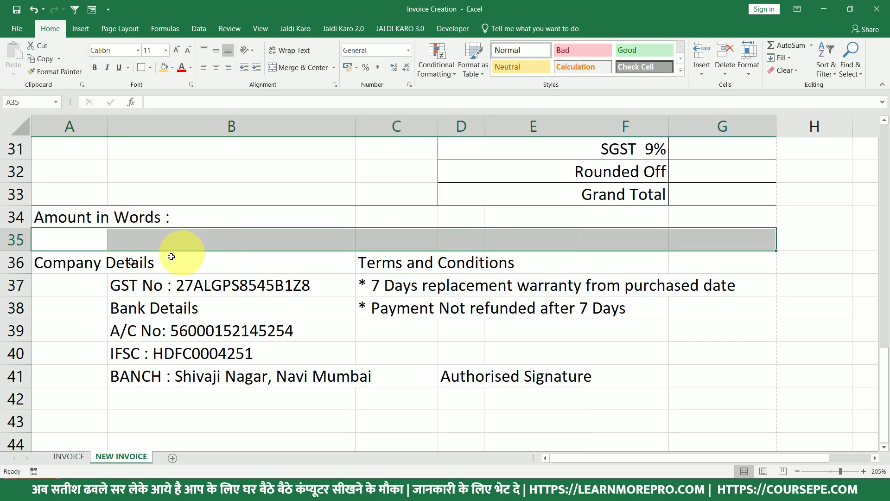
Shrink the Company Details A36:B41, Terms and Conditions C36:C38 and Authorised Signature text to 10 point.
{"action": "left_click_drag", "start_coordinate": [60, 262], "coordinate": [708, 380]}
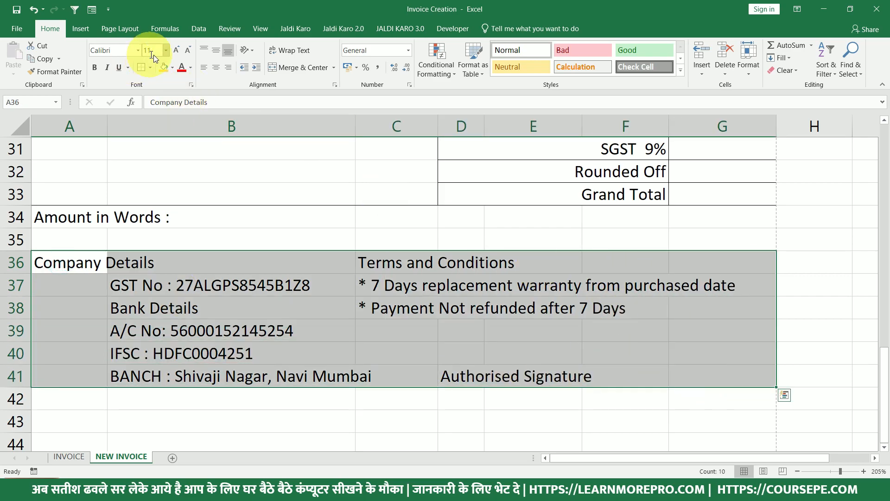
{"action": "left_click_drag", "start_coordinate": [60, 265], "coordinate": [290, 372]}
{"action": "left_click", "coordinate": [183, 49]}
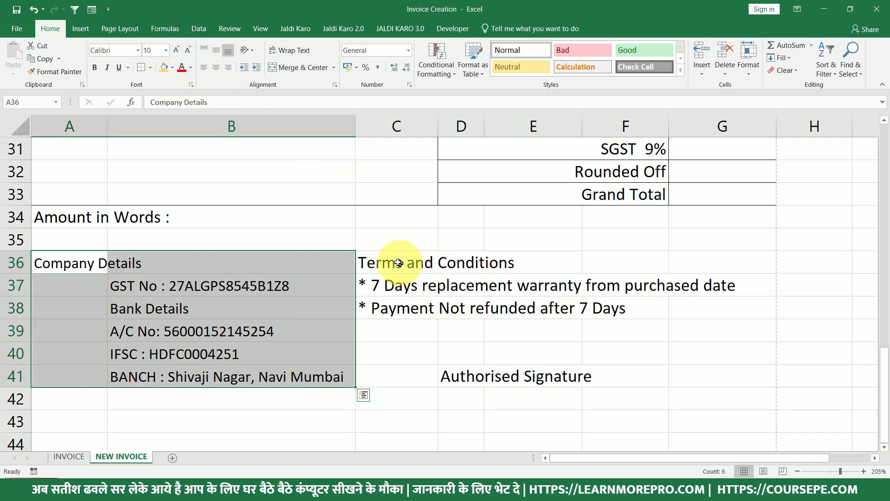
{"action": "left_click_drag", "start_coordinate": [397, 260], "coordinate": [398, 316]}
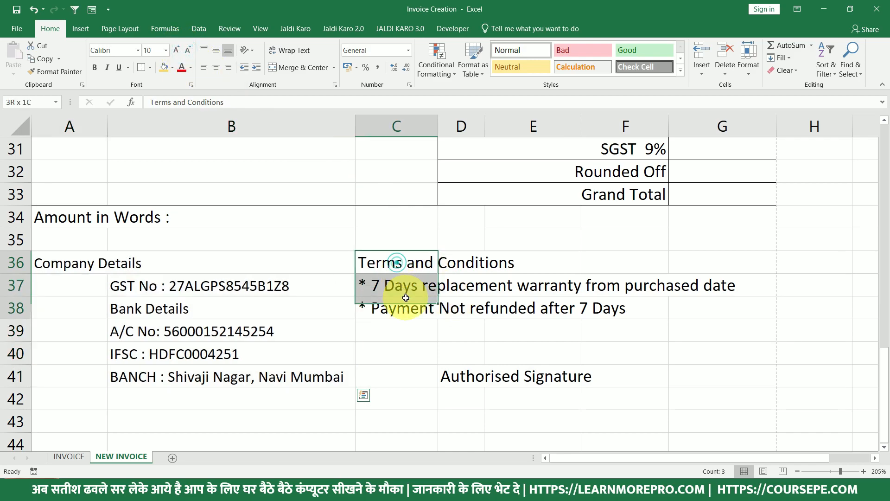
{"action": "left_click", "coordinate": [187, 52]}
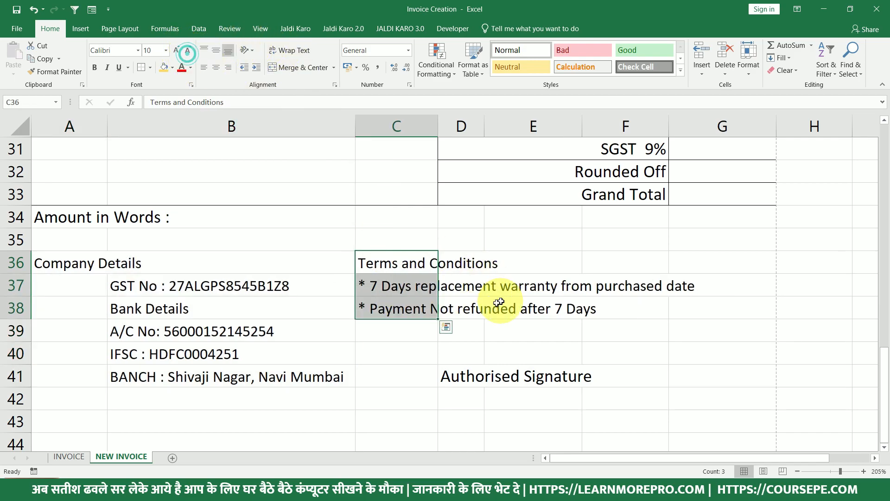
{"action": "left_click", "coordinate": [480, 375]}
{"action": "left_click", "coordinate": [188, 49]}
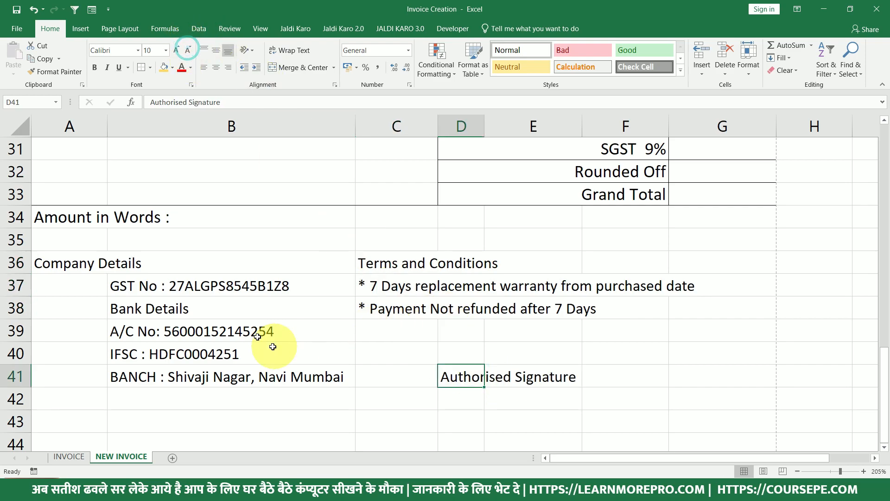
Add a bottom border under footer row 41 across A41:G41.
{"action": "left_click_drag", "start_coordinate": [70, 374], "coordinate": [762, 375]}
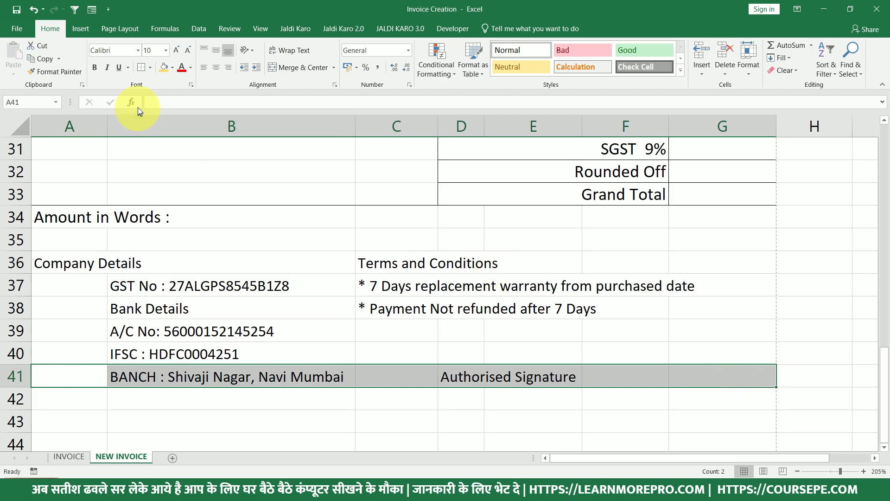
{"action": "left_click", "coordinate": [151, 68]}
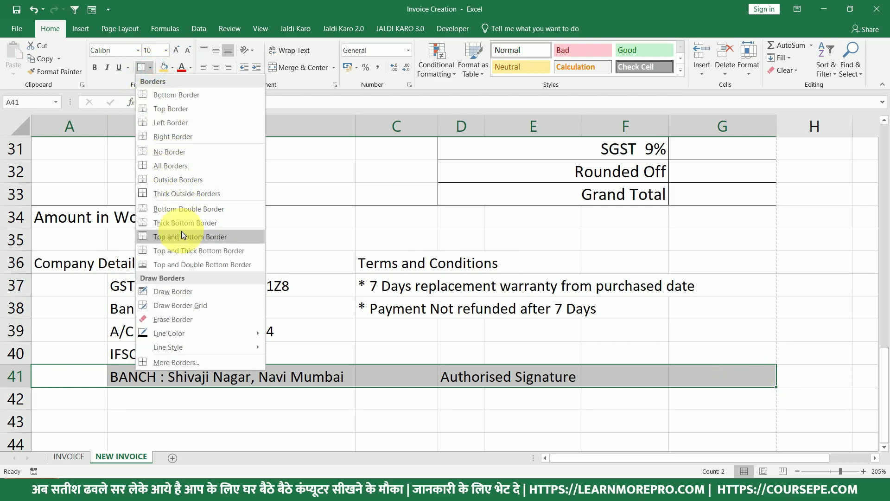
{"action": "left_click", "coordinate": [175, 95]}
{"action": "left_click", "coordinate": [176, 314]}
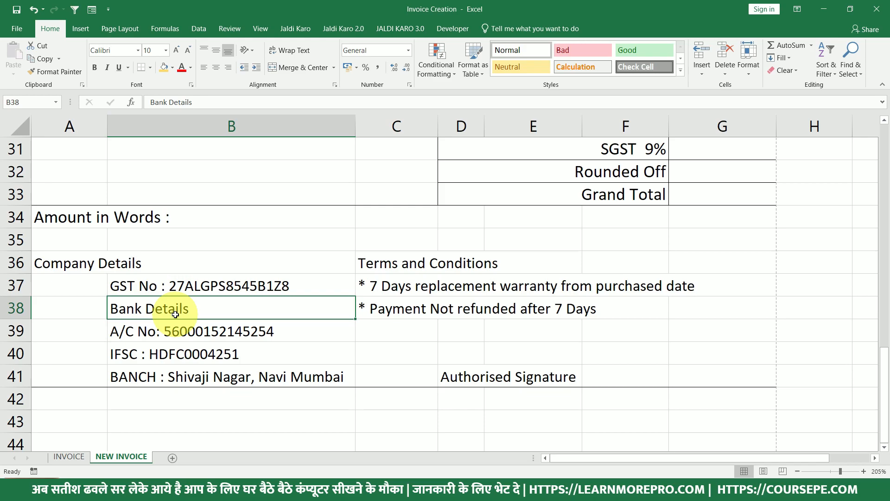
Format Painter the bottom line onto rows 36–40 as separators between detail rows.
{"action": "left_click_drag", "start_coordinate": [73, 371], "coordinate": [225, 284]}
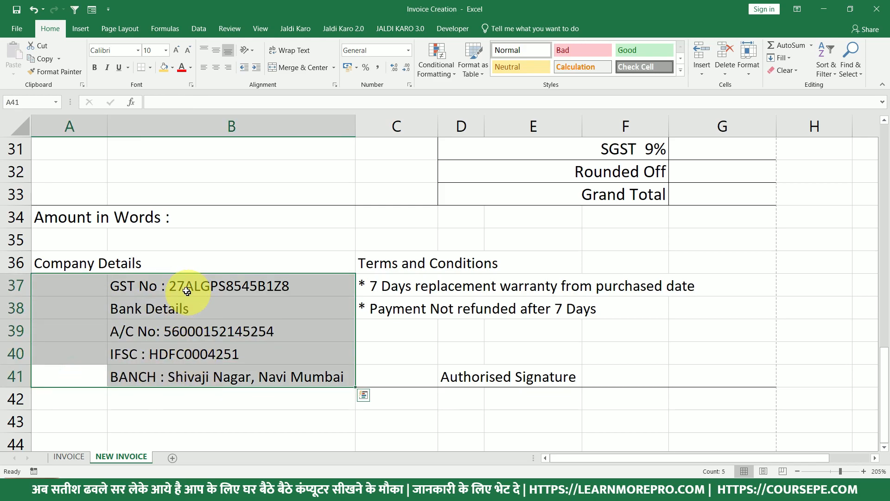
{"action": "left_click", "coordinate": [159, 377]}
{"action": "left_click_drag", "start_coordinate": [68, 376], "coordinate": [188, 374]}
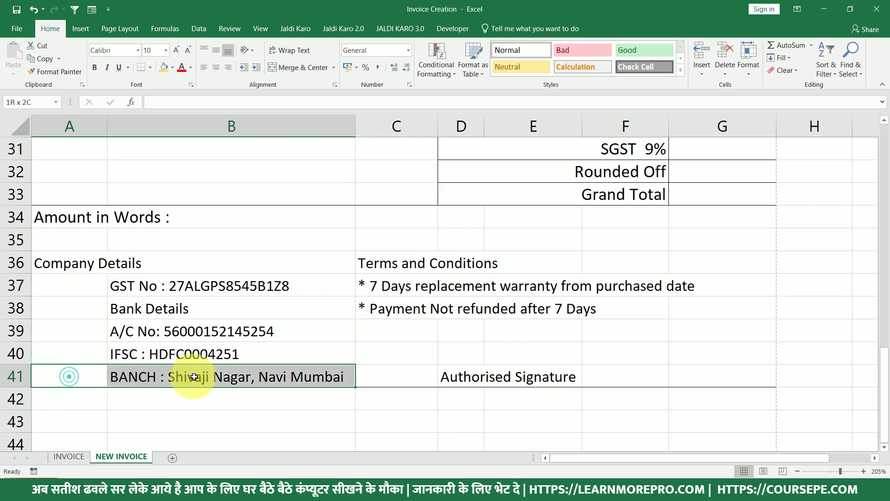
{"action": "left_click", "coordinate": [68, 72]}
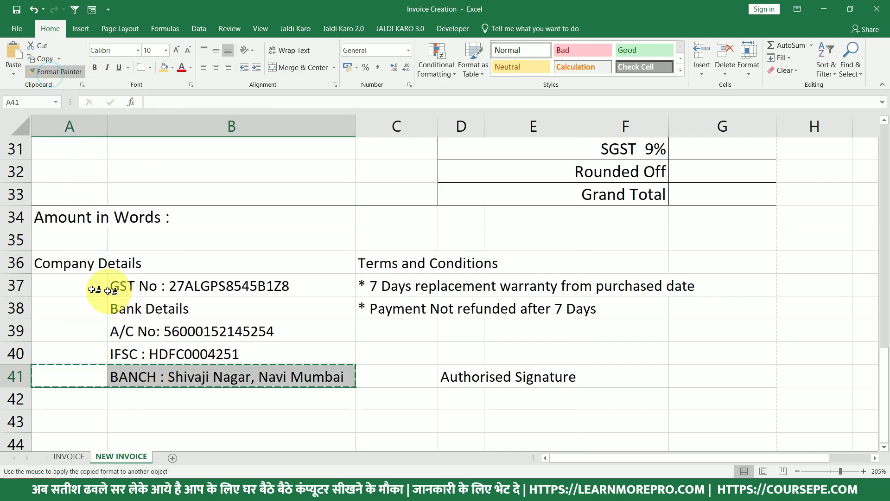
{"action": "left_click", "coordinate": [75, 285]}
{"action": "left_click", "coordinate": [88, 310]}
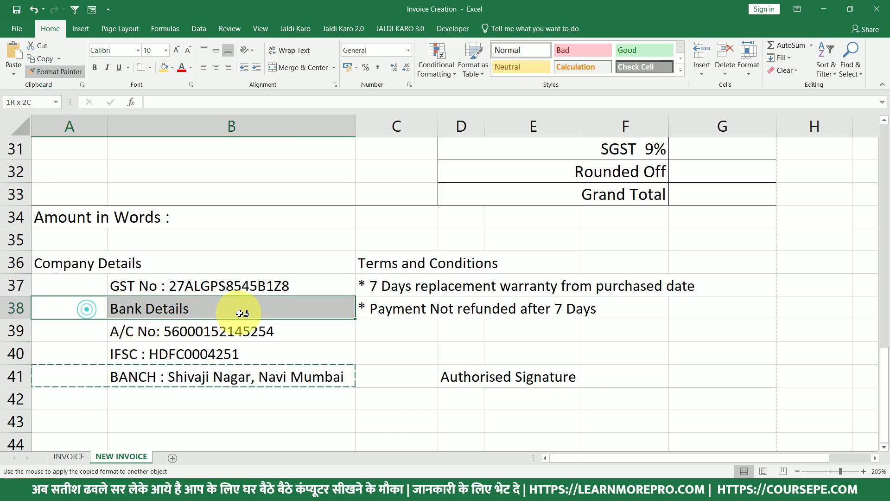
{"action": "left_click", "coordinate": [95, 332]}
{"action": "left_click", "coordinate": [84, 356]}
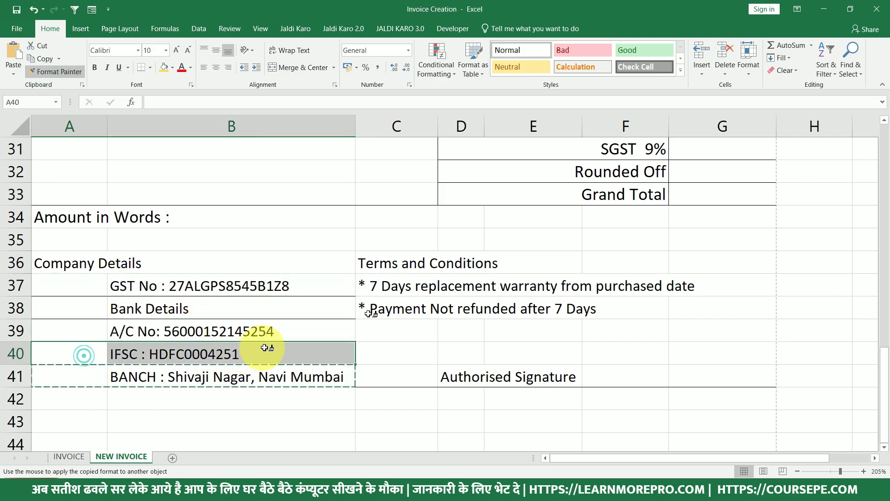
{"action": "mouse_move", "coordinate": [404, 282]}
{"action": "left_mouse_down"}
{"action": "mouse_move", "coordinate": [622, 284]}
{"action": "mouse_move", "coordinate": [705, 295]}
{"action": "left_mouse_up"}
{"action": "left_click_drag", "start_coordinate": [423, 303], "coordinate": [737, 305]}
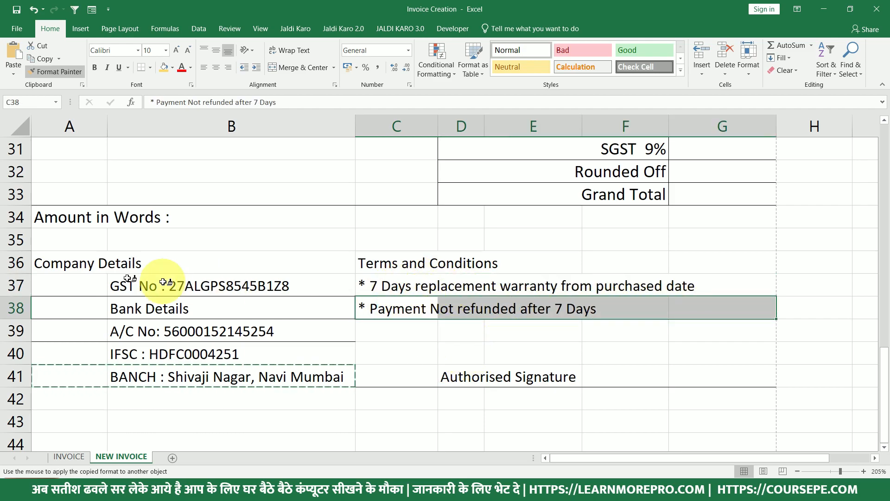
{"action": "left_click_drag", "start_coordinate": [65, 262], "coordinate": [234, 258]}
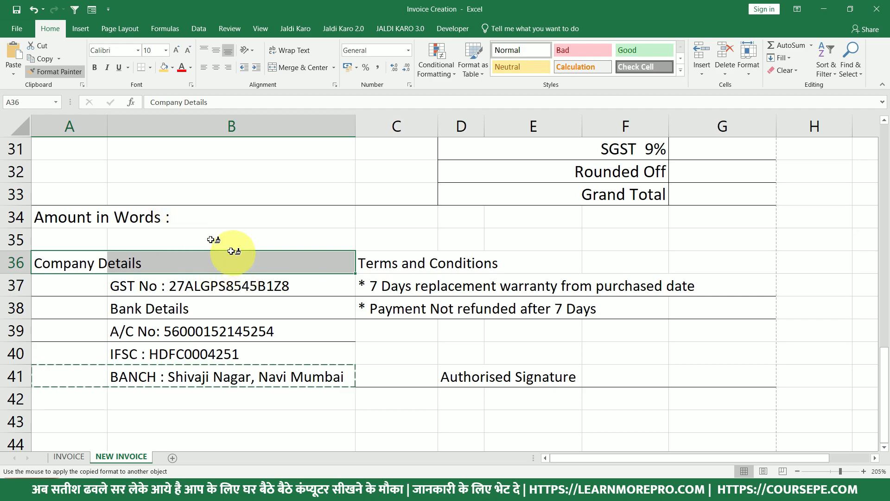
{"action": "left_click", "coordinate": [314, 327]}
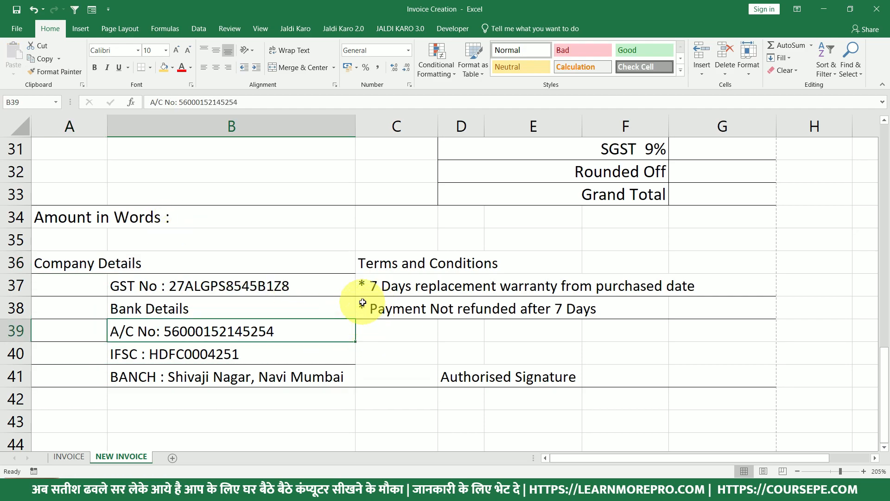
Outline the Company Details block A36:B41 and the Terms and Conditions block, then check the print preview.
{"action": "left_click_drag", "start_coordinate": [307, 261], "coordinate": [73, 380]}
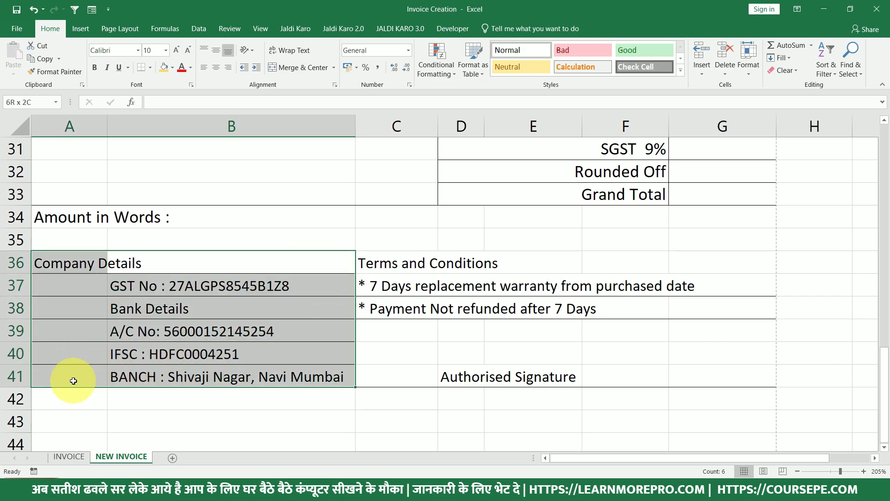
{"action": "left_click", "coordinate": [151, 67]}
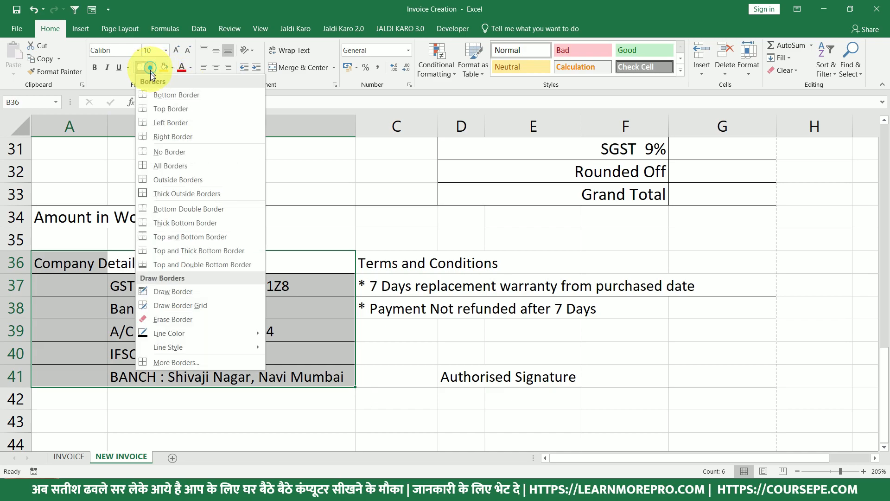
{"action": "left_click", "coordinate": [165, 182]}
{"action": "left_click_drag", "start_coordinate": [407, 264], "coordinate": [696, 278]}
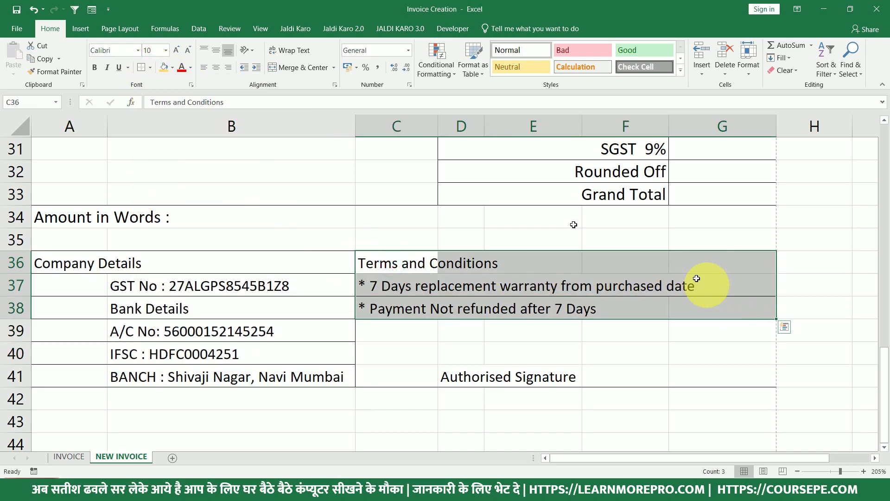
{"action": "left_click", "coordinate": [141, 67]}
{"action": "left_click", "coordinate": [292, 298]}
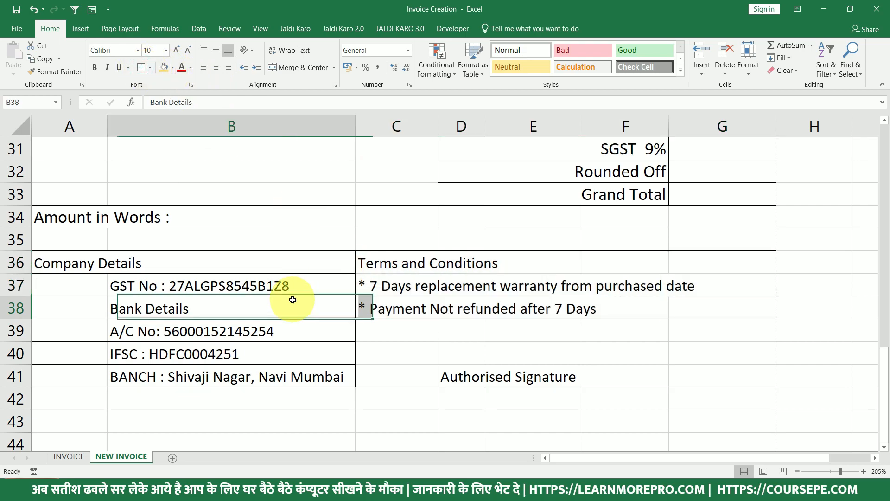
{"action": "key", "text": "ctrl+p"}
{"action": "scroll", "coordinate": [771, 328], "scroll_direction": "down", "scroll_amount": 5}
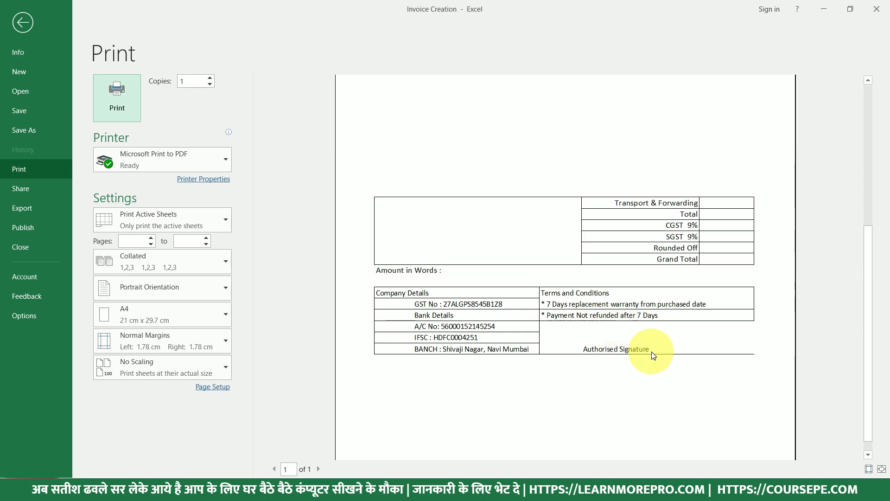
{"action": "key", "text": "Escape"}
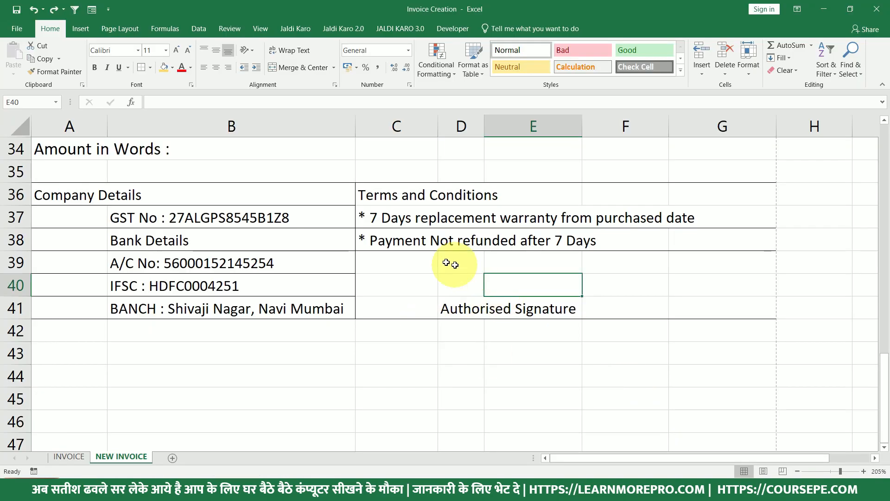
Outline the signature area C39:G41 and confirm the footer in the print preview.
{"action": "left_click_drag", "start_coordinate": [411, 273], "coordinate": [715, 311]}
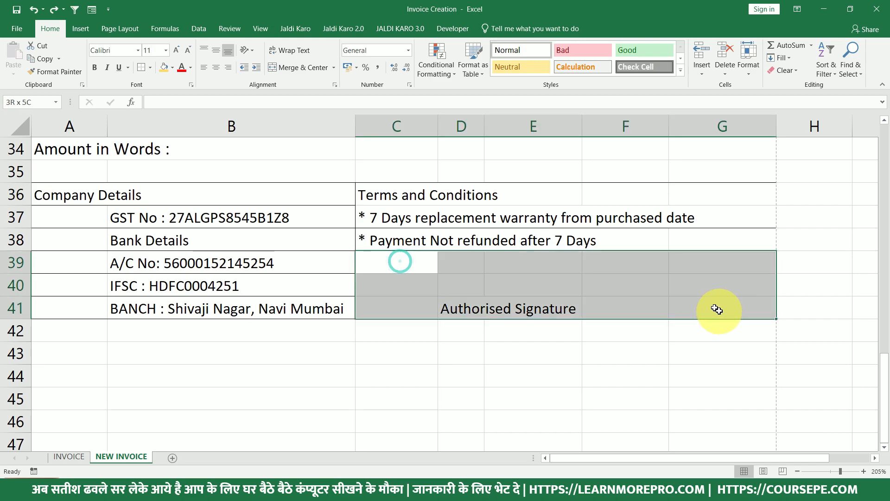
{"action": "left_click", "coordinate": [140, 66]}
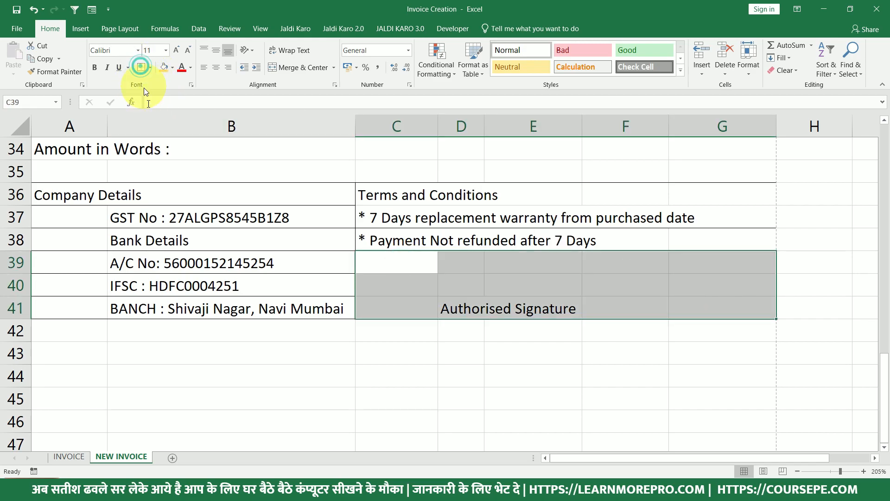
{"action": "left_click", "coordinate": [526, 299]}
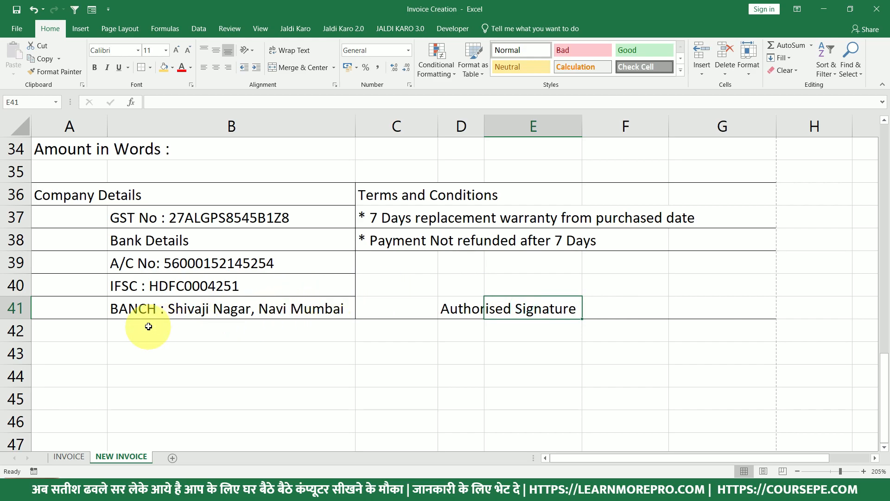
{"action": "key", "text": "ctrl+p"}
{"action": "scroll", "coordinate": [608, 284], "scroll_direction": "down", "scroll_amount": 5}
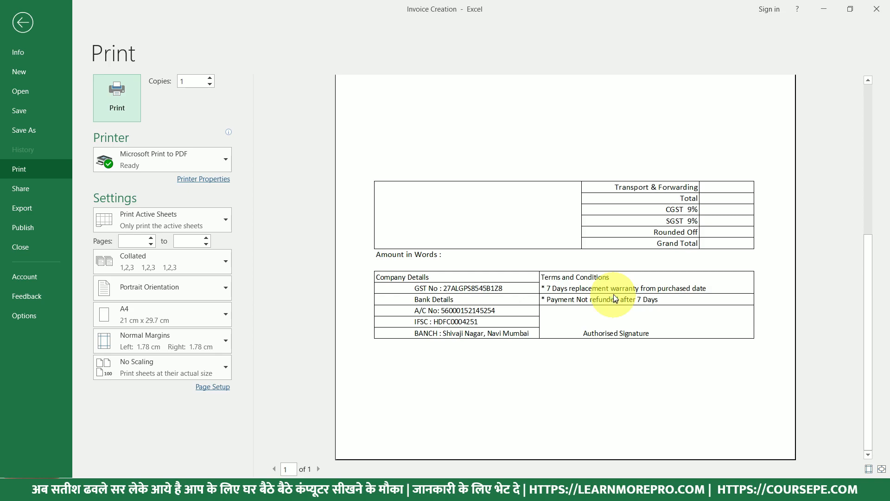
{"action": "scroll", "coordinate": [615, 294], "scroll_direction": "up", "scroll_amount": 3}
{"action": "scroll", "coordinate": [579, 306], "scroll_direction": "down", "scroll_amount": 3}
{"action": "key", "text": "Escape"}
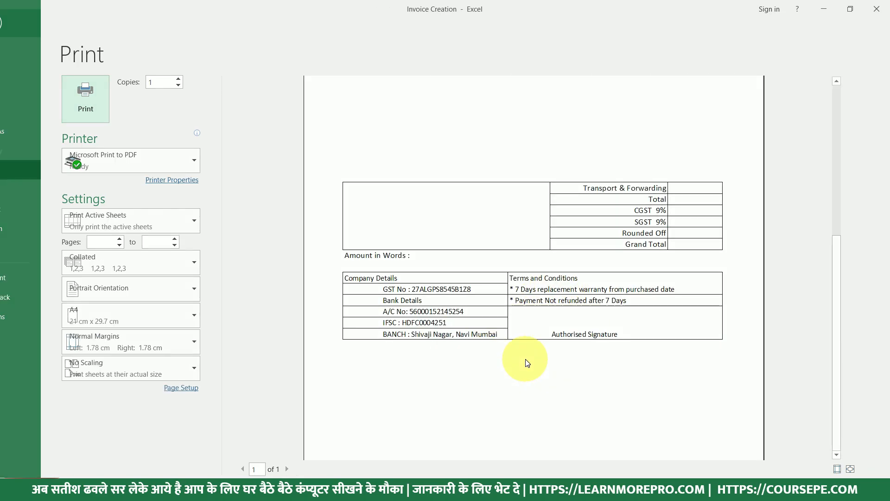
{"action": "scroll", "coordinate": [365, 317], "scroll_direction": "up", "scroll_amount": 2}
{"action": "scroll", "coordinate": [361, 302], "scroll_direction": "down", "scroll_amount": 3}
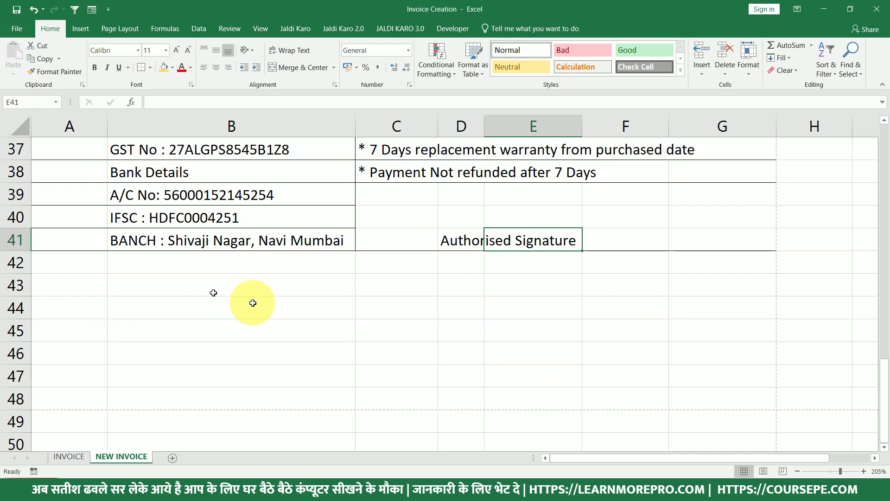
Fill row 42 gold, shrink it to a thin strip, and preview it.
{"action": "left_click_drag", "start_coordinate": [50, 263], "coordinate": [724, 261]}
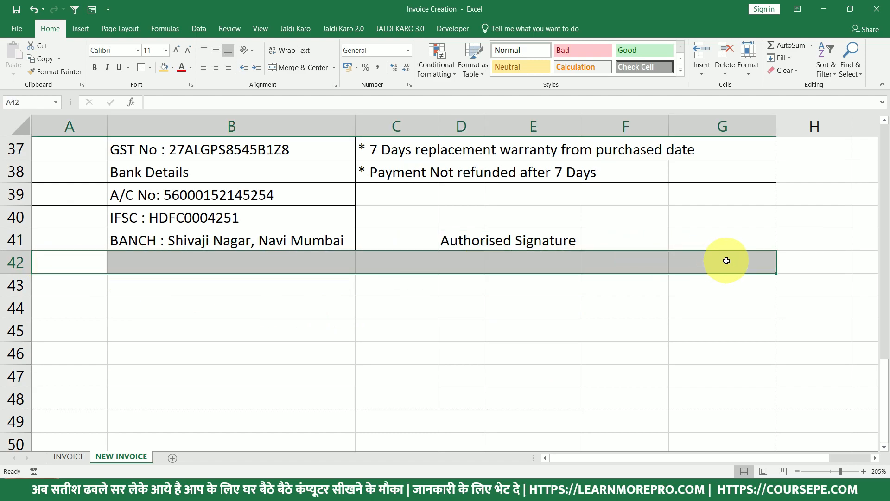
{"action": "left_click", "coordinate": [164, 68]}
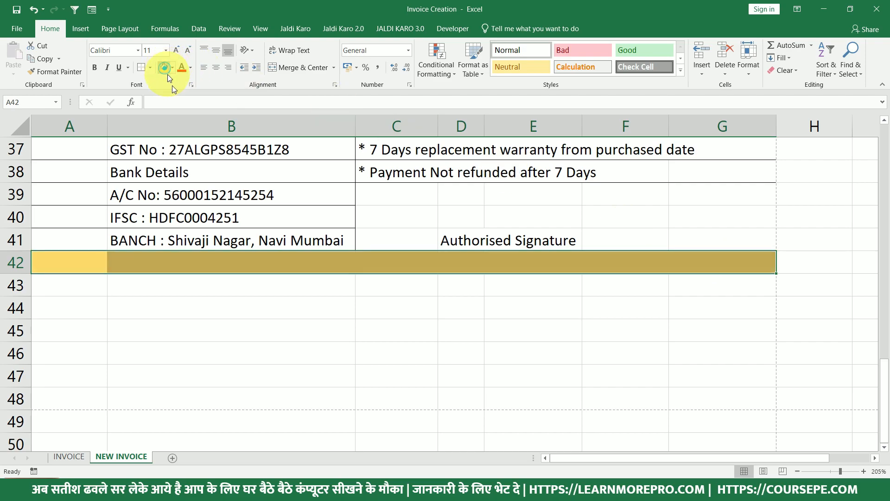
{"action": "left_click_drag", "start_coordinate": [28, 274], "coordinate": [32, 258]}
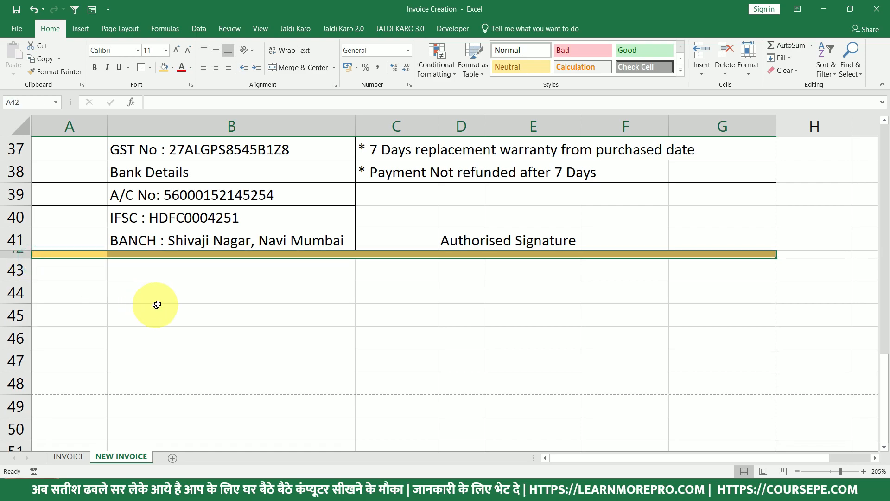
{"action": "left_click", "coordinate": [241, 231]}
{"action": "left_click", "coordinate": [65, 254]}
{"action": "left_click_drag", "start_coordinate": [58, 252], "coordinate": [680, 229]}
{"action": "key", "text": "ctrl+p"}
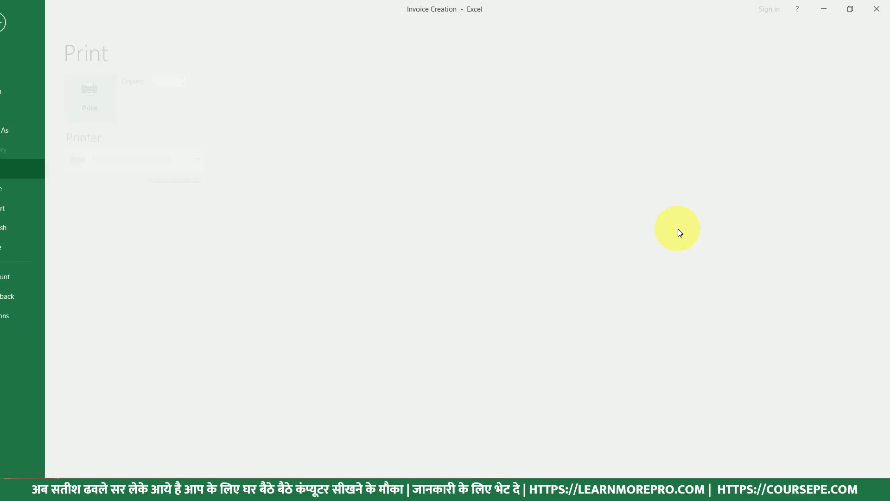
{"action": "scroll", "coordinate": [682, 301], "scroll_direction": "down", "scroll_amount": 6}
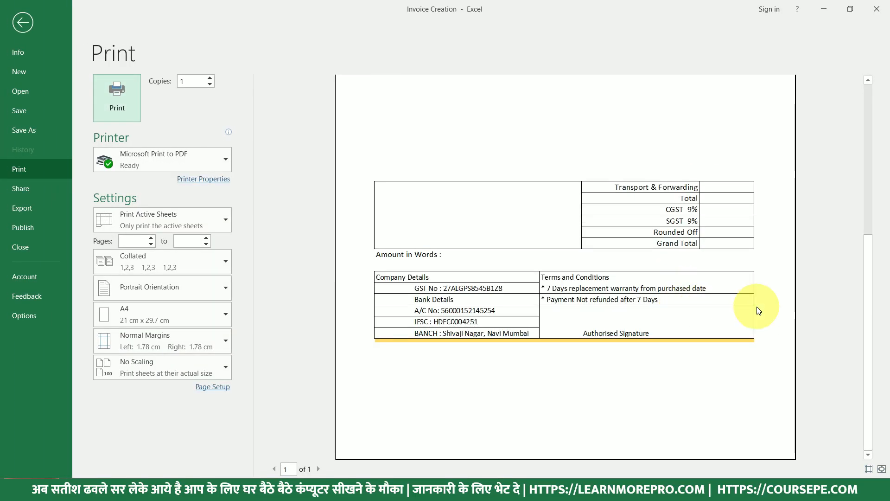
{"action": "key", "text": "Escape"}
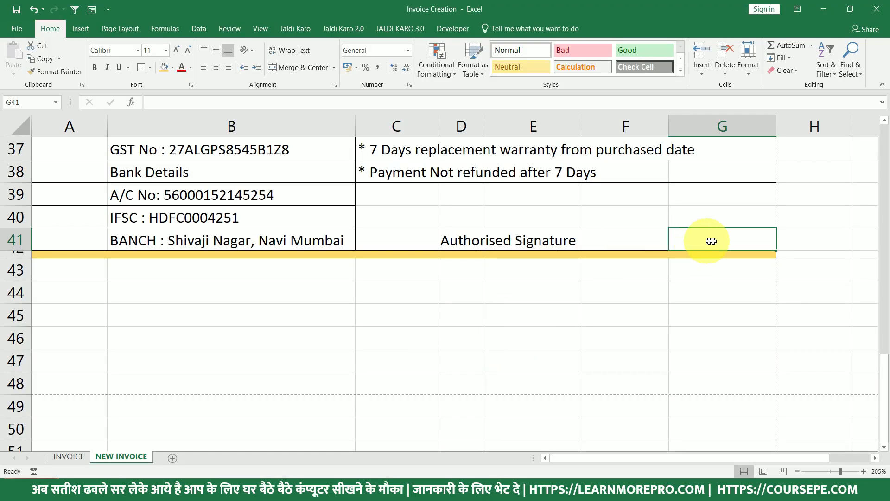
Set No Border on footer row 41 A41:G41 and check it in the print preview.
{"action": "left_click_drag", "start_coordinate": [653, 239], "coordinate": [722, 236]}
{"action": "left_click_drag", "start_coordinate": [615, 250], "coordinate": [60, 243]}
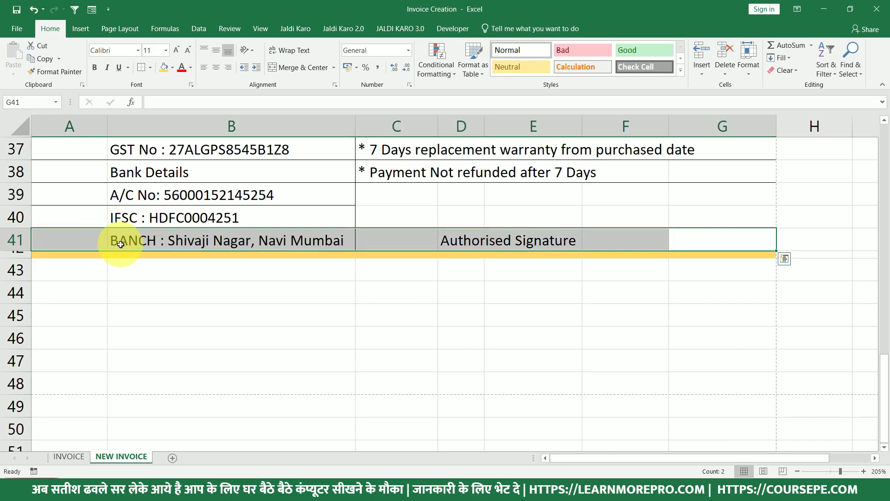
{"action": "left_click", "coordinate": [150, 68]}
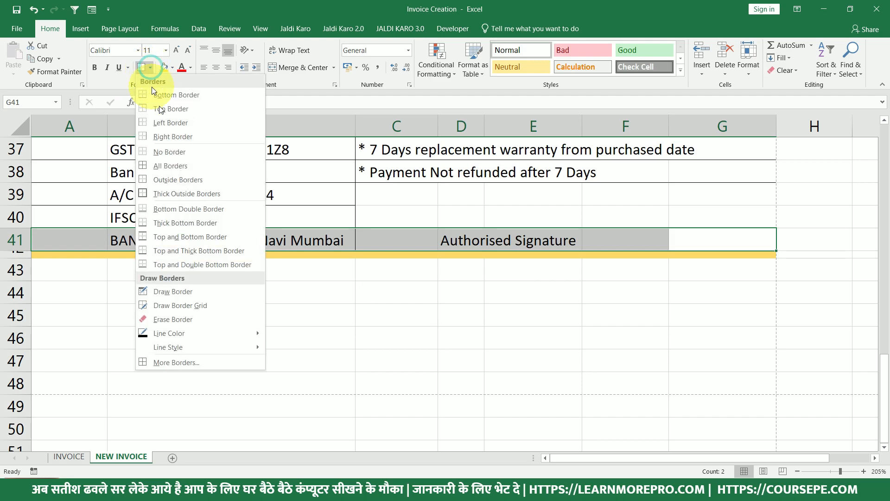
{"action": "left_click", "coordinate": [168, 153]}
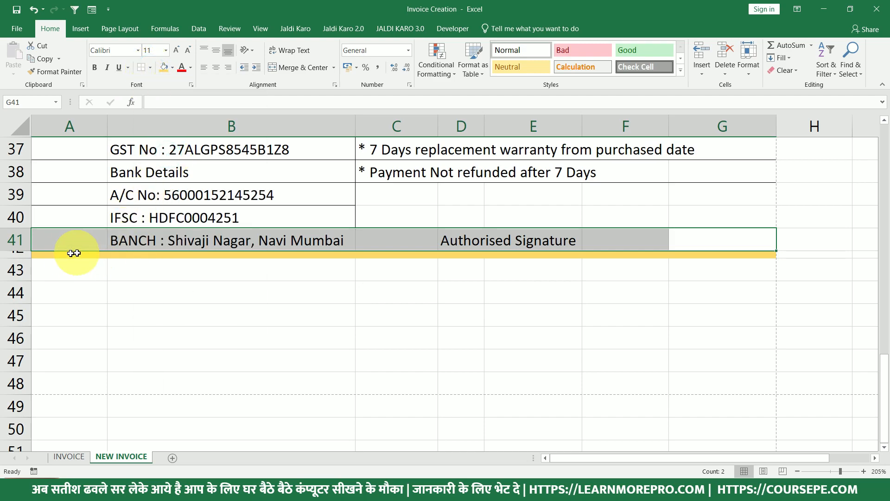
{"action": "left_click_drag", "start_coordinate": [51, 254], "coordinate": [735, 252]}
{"action": "mouse_move", "coordinate": [66, 239]}
{"action": "left_mouse_down"}
{"action": "mouse_move", "coordinate": [715, 236]}
{"action": "mouse_move", "coordinate": [719, 252]}
{"action": "mouse_move", "coordinate": [700, 241]}
{"action": "mouse_move", "coordinate": [60, 246]}
{"action": "left_mouse_up"}
{"action": "left_click", "coordinate": [717, 257]}
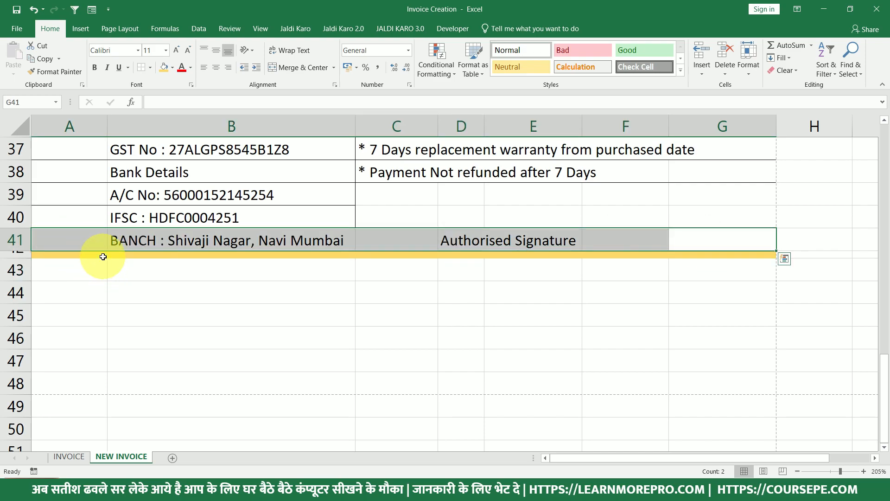
{"action": "key", "text": "ctrl+p"}
{"action": "scroll", "coordinate": [565, 353], "scroll_direction": "down", "scroll_amount": 5}
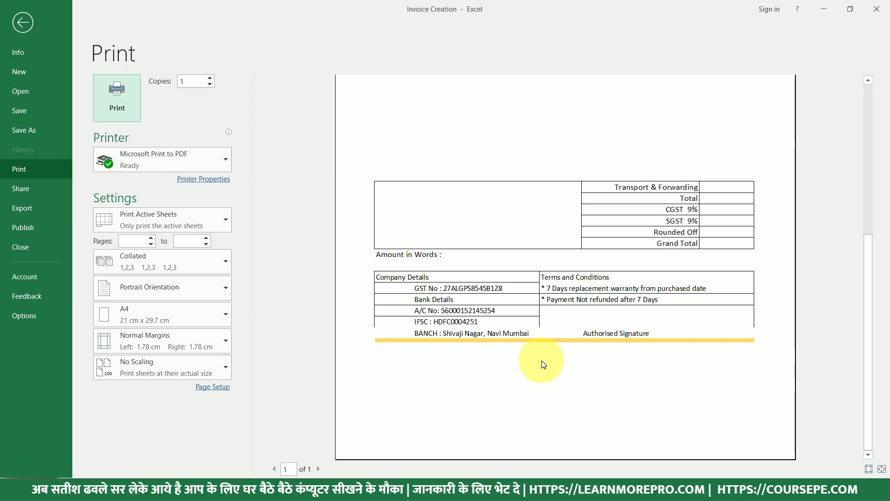
{"action": "key", "text": "Escape"}
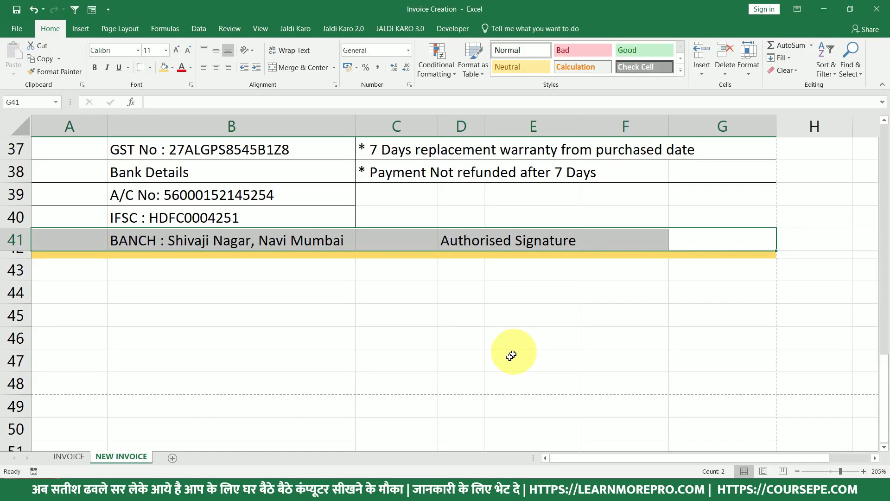
Recheck the footer in another print preview, ending on cell G42.
{"action": "left_click_drag", "start_coordinate": [746, 254], "coordinate": [691, 234]}
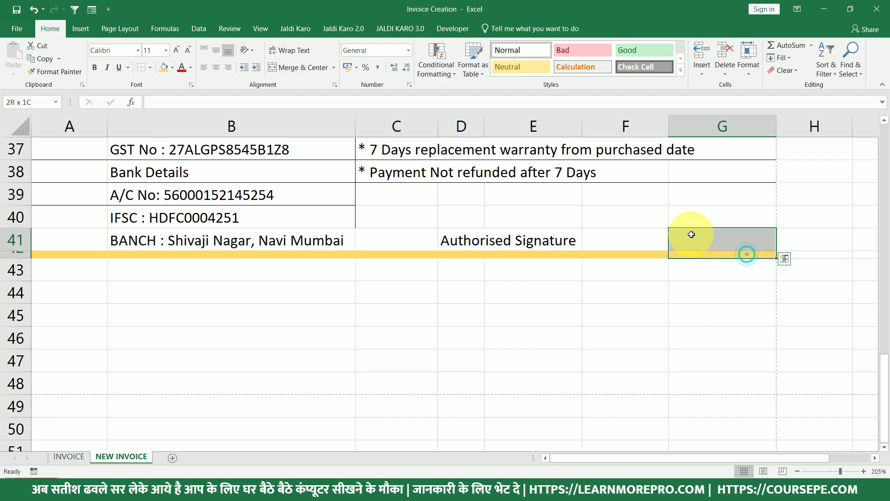
{"action": "left_click", "coordinate": [608, 224]}
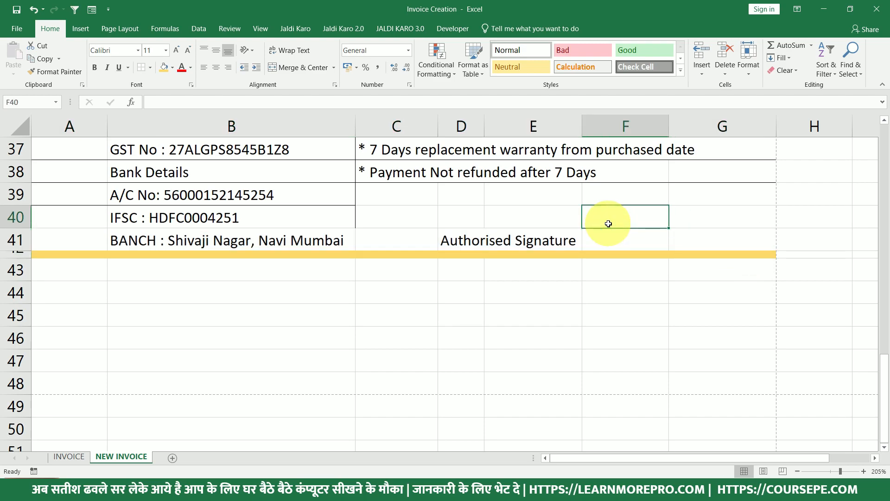
{"action": "key", "text": "ctrl+p"}
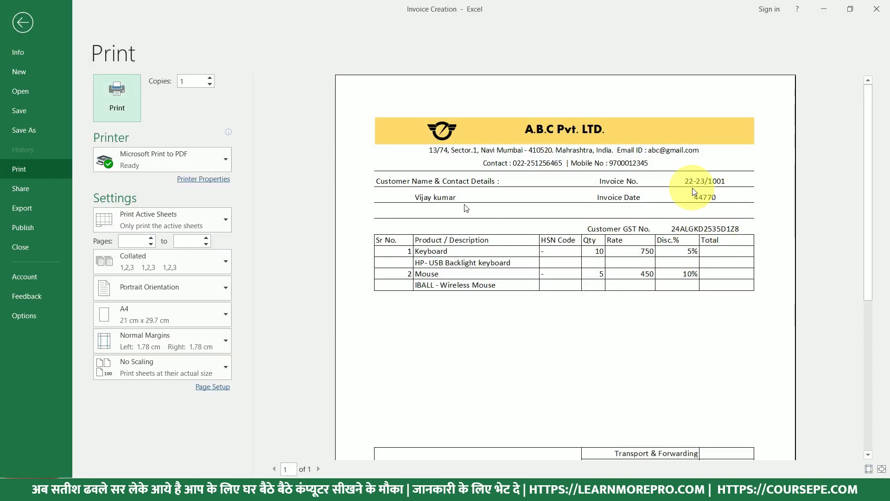
{"action": "key", "text": "Escape"}
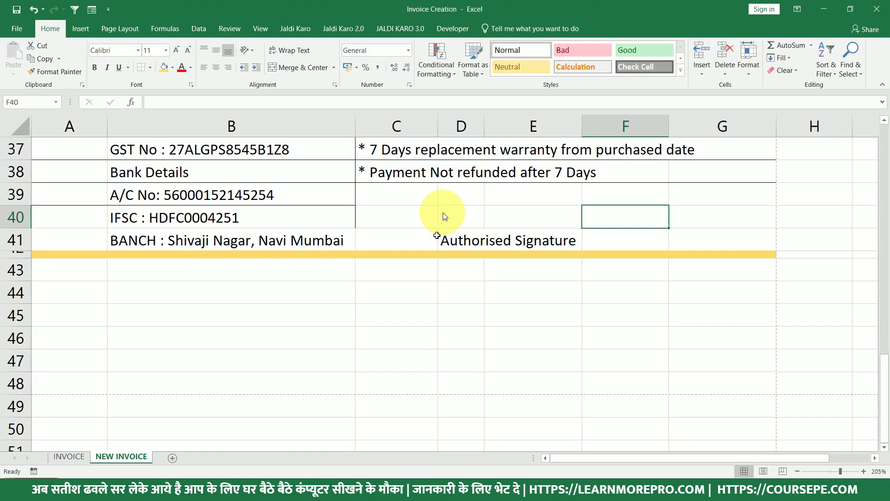
{"action": "left_click", "coordinate": [747, 254]}
Select the whole invoice with Ctrl+A, apply Outside Borders, and scroll the print preview down.
{"action": "key", "text": "ctrl+a"}
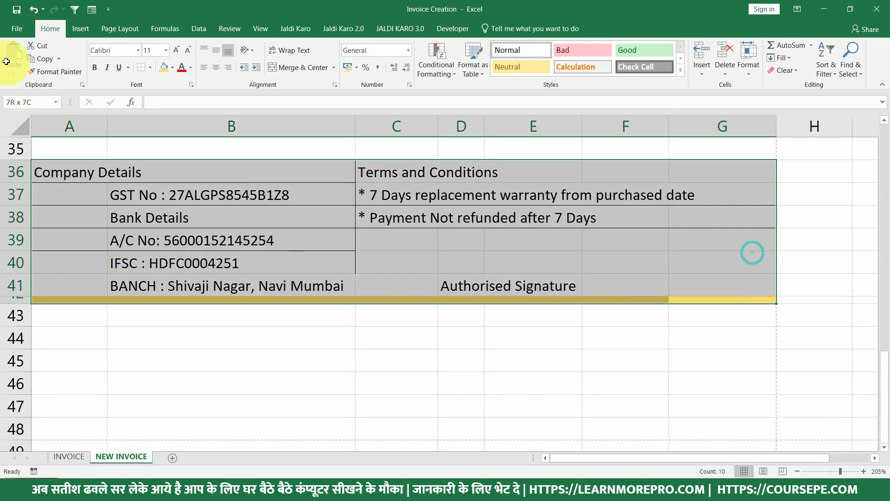
{"action": "scroll", "coordinate": [751, 250], "scroll_direction": "up", "scroll_amount": 12}
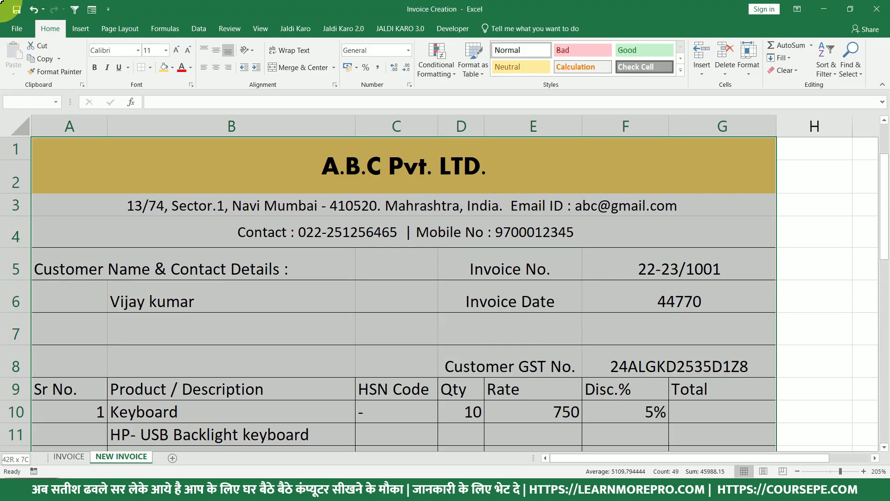
{"action": "left_click", "coordinate": [150, 68]}
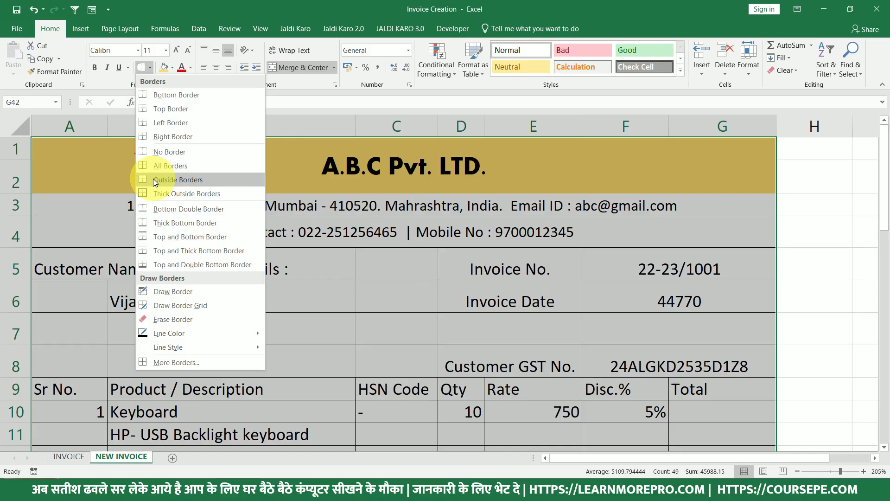
{"action": "left_click", "coordinate": [154, 182]}
{"action": "scroll", "coordinate": [160, 377], "scroll_direction": "down", "scroll_amount": 12}
{"action": "left_click", "coordinate": [157, 239]}
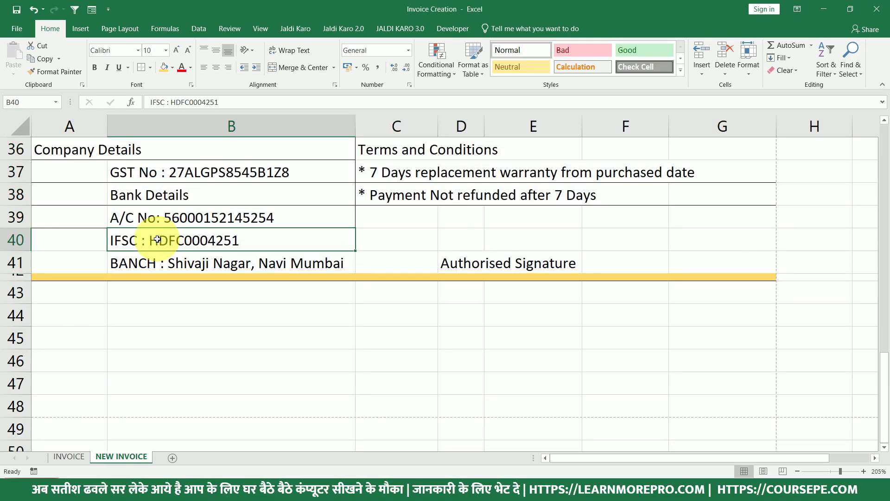
{"action": "key", "text": "ctrl+p"}
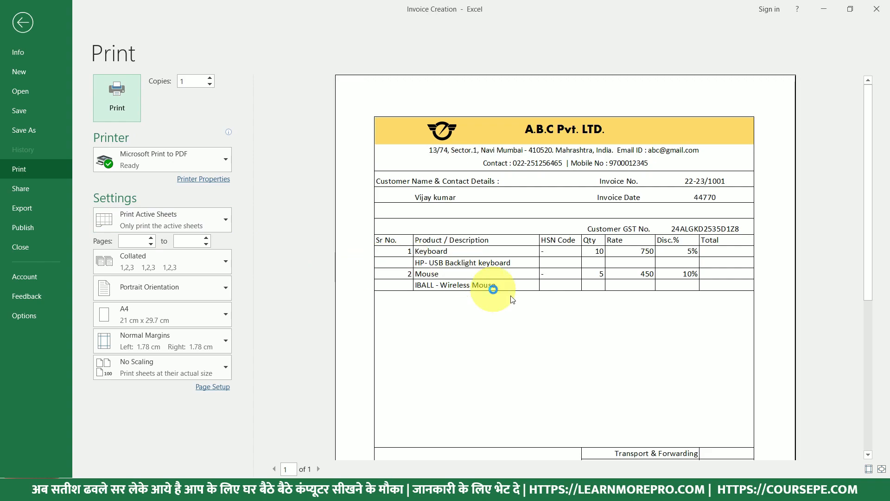
{"action": "scroll", "coordinate": [540, 326], "scroll_direction": "down", "scroll_amount": 5}
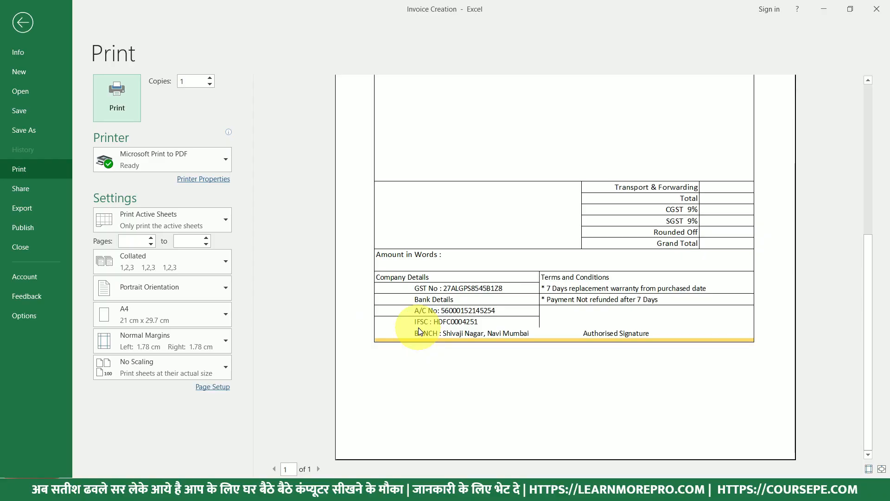
Remove the borders from footer row 40 (A40:G40).
{"action": "key", "text": "super"}
{"action": "key", "text": "Escape"}
{"action": "key", "text": "Escape"}
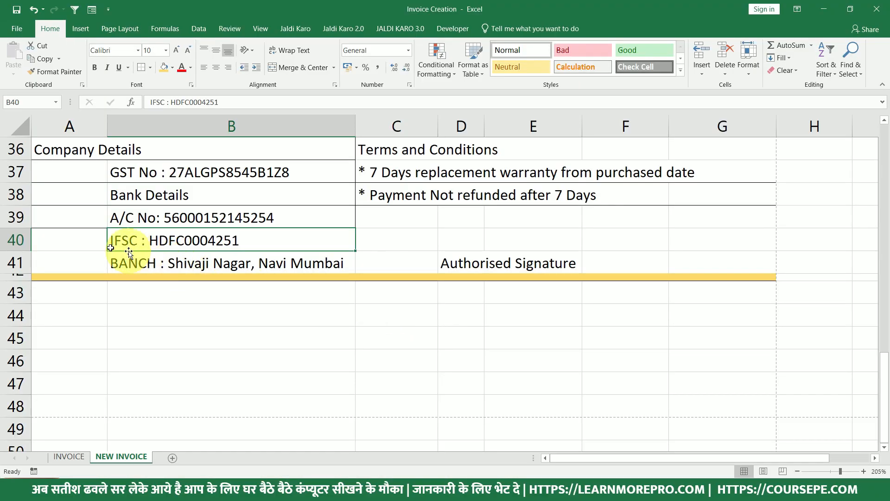
{"action": "left_click_drag", "start_coordinate": [69, 241], "coordinate": [696, 241]}
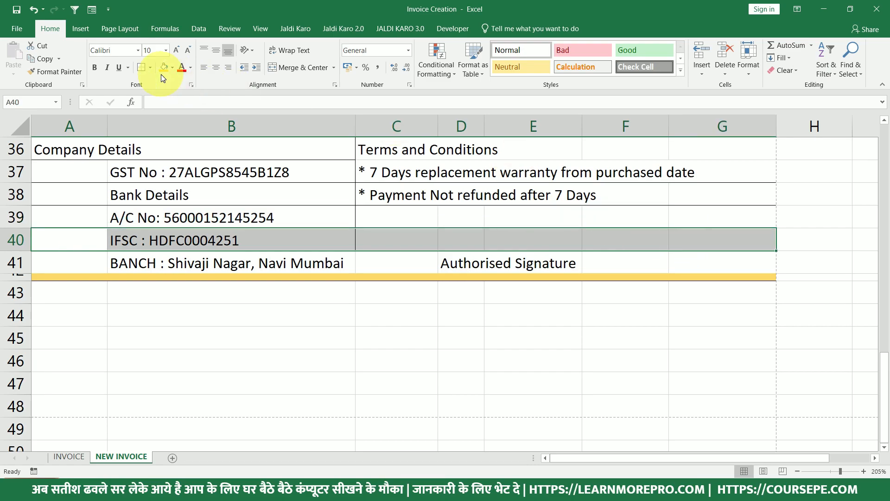
{"action": "left_click", "coordinate": [149, 68]}
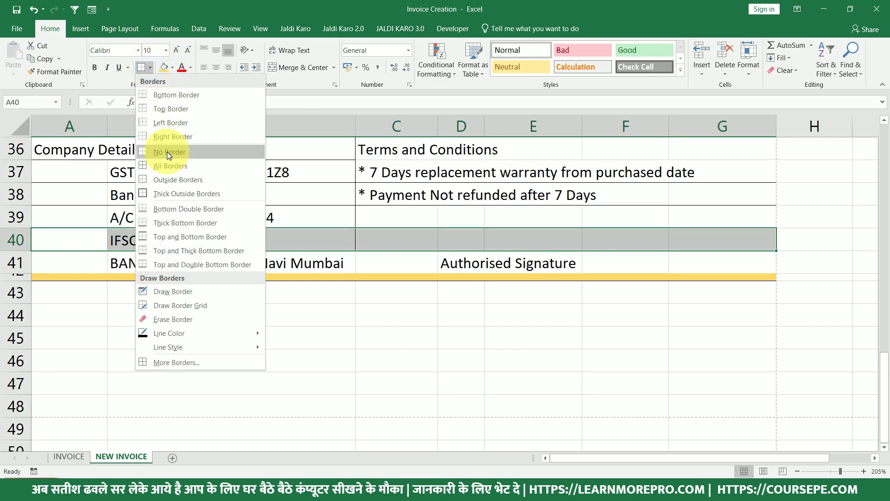
{"action": "left_click", "coordinate": [170, 95]}
{"action": "left_click", "coordinate": [199, 248]}
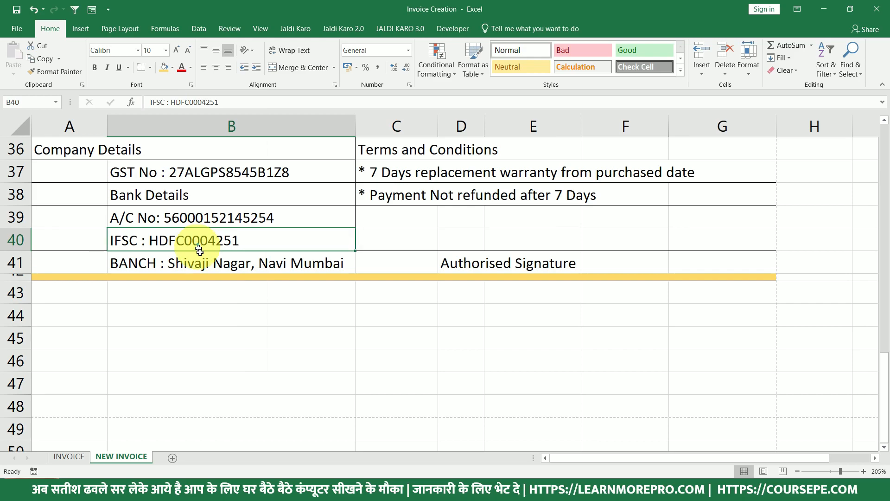
{"action": "left_click", "coordinate": [199, 260]}
Review footer row 41 with Authorised Signature in the print preview.
{"action": "left_click_drag", "start_coordinate": [65, 259], "coordinate": [699, 270]}
{"action": "left_click", "coordinate": [498, 258]}
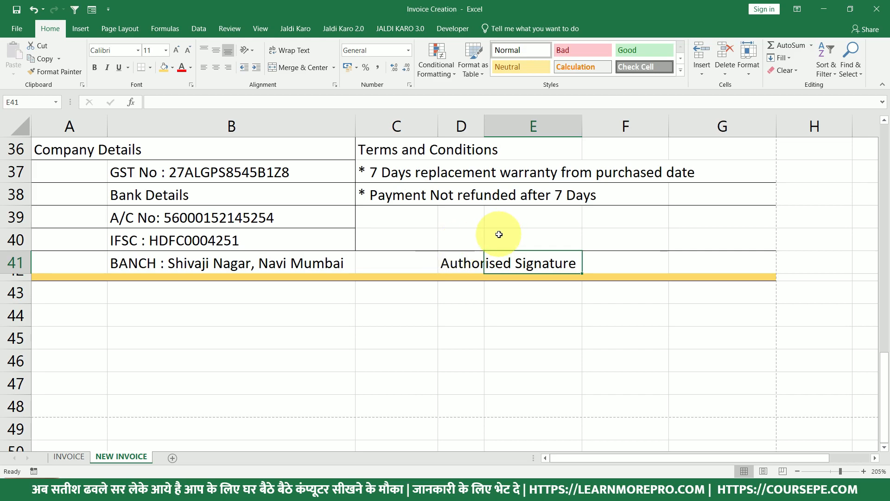
{"action": "key", "text": "ctrl+p"}
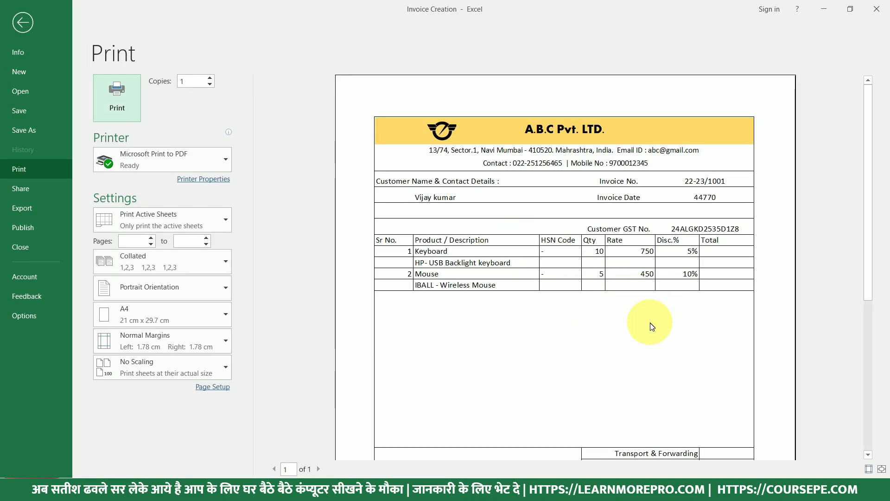
{"action": "scroll", "coordinate": [652, 326], "scroll_direction": "down", "scroll_amount": 5}
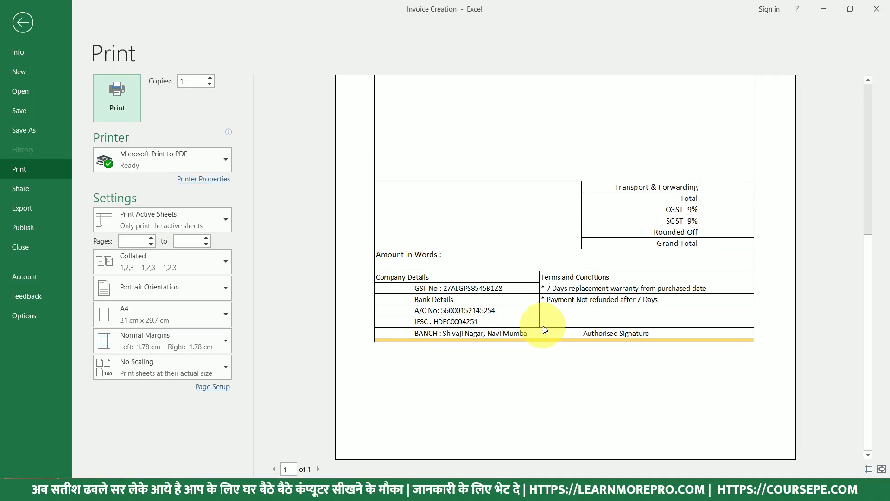
{"action": "key", "text": "Escape"}
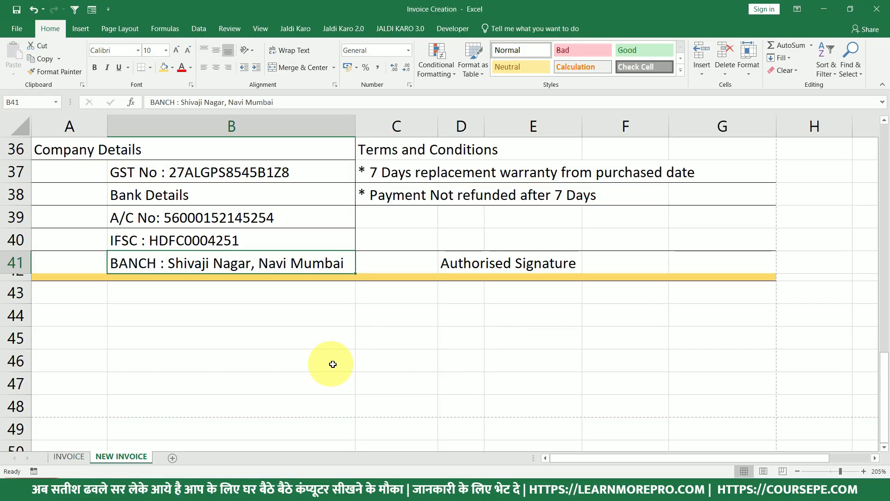
Add a right border to B41, then view the full page with Zoom to Page.
{"action": "left_click", "coordinate": [292, 262]}
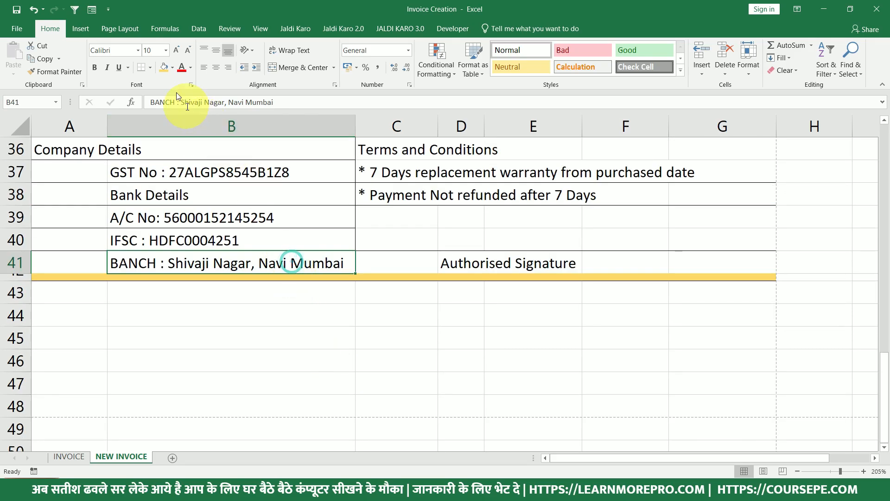
{"action": "left_click", "coordinate": [151, 69]}
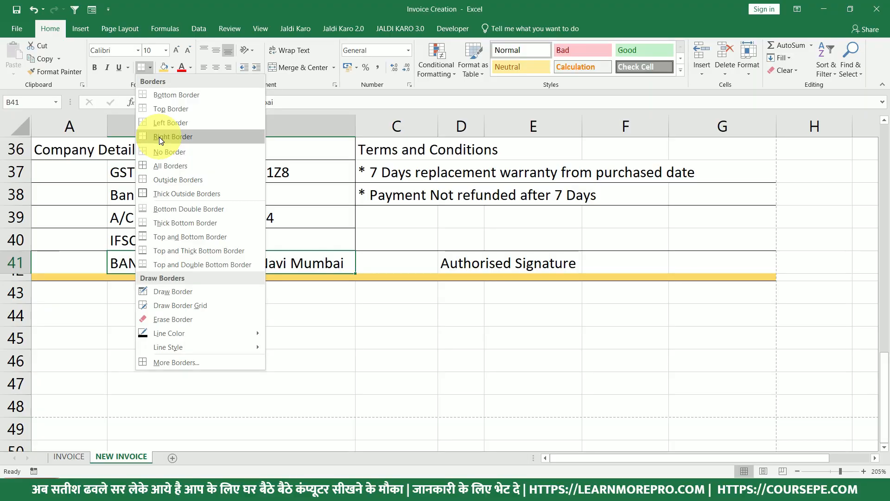
{"action": "left_click", "coordinate": [159, 137]}
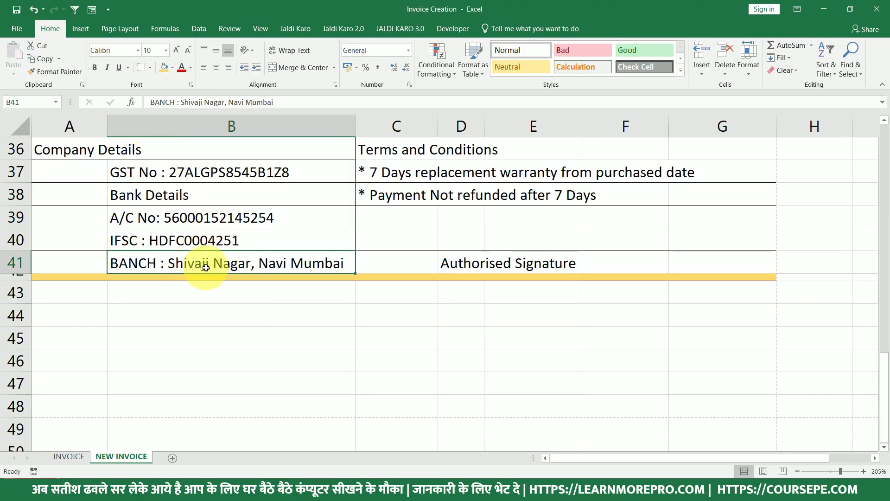
{"action": "key", "text": "ctrl+p"}
{"action": "scroll", "coordinate": [459, 328], "scroll_direction": "down", "scroll_amount": 5}
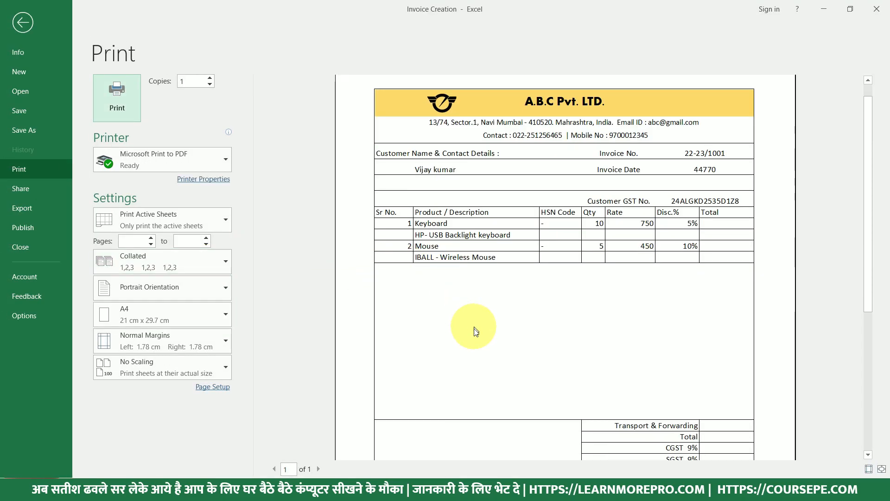
{"action": "left_click", "coordinate": [507, 344]}
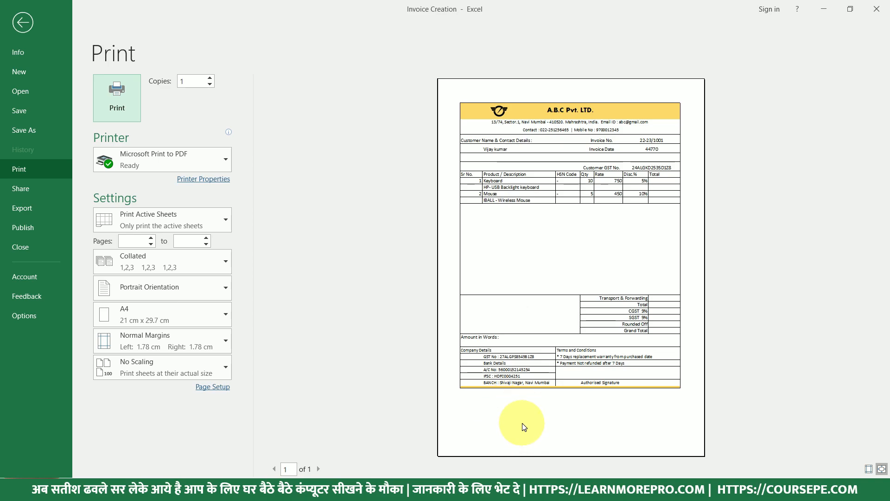
{"action": "key", "text": "Escape"}
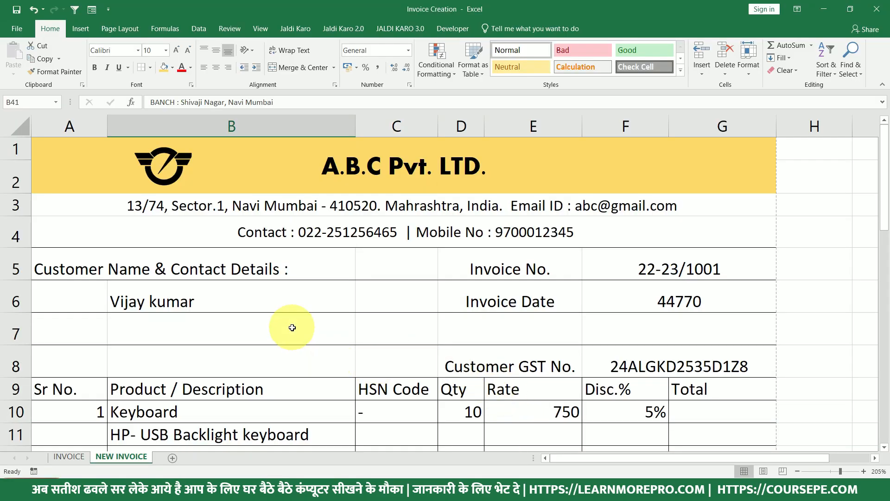
Clear the customer name from cell B6.
{"action": "scroll", "coordinate": [301, 333], "scroll_direction": "down", "scroll_amount": 1}
{"action": "left_click", "coordinate": [186, 217]}
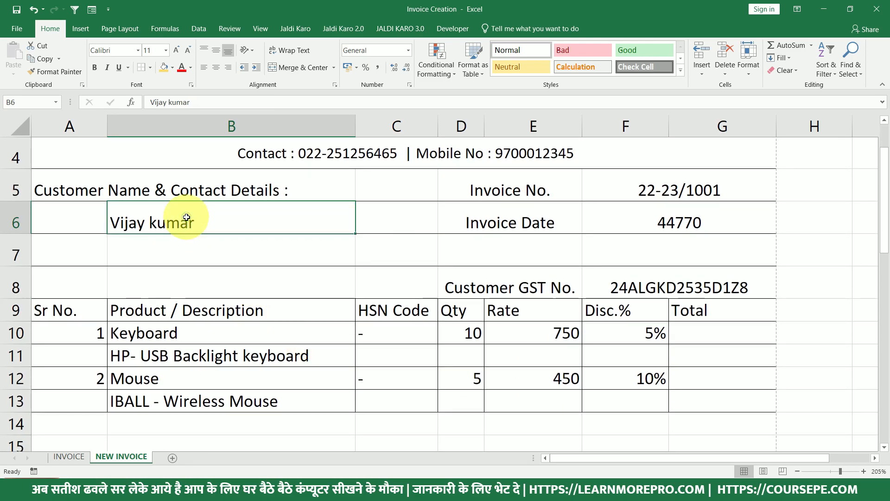
{"action": "key", "text": "Delete"}
Insert a blank row 7 with Ctrl+Shift+Plus and check the A4 fit in print preview.
{"action": "left_click", "coordinate": [13, 253]}
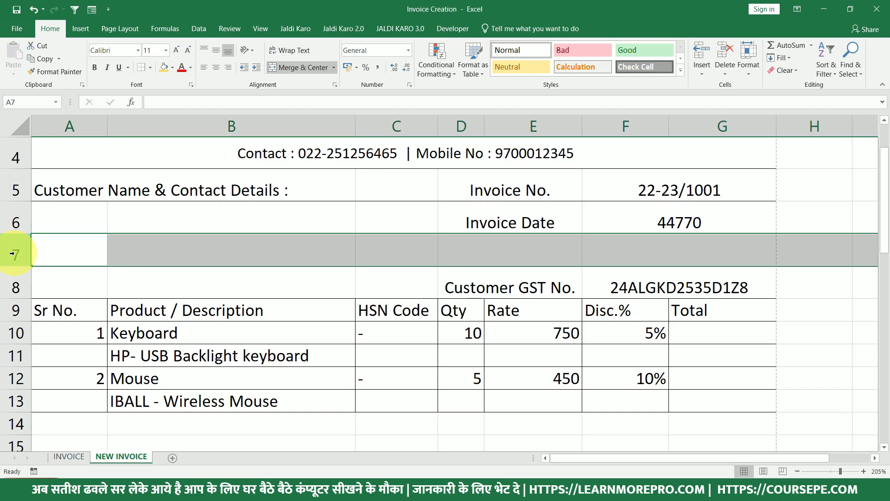
{"action": "key", "text": "ctrl+shift+plus"}
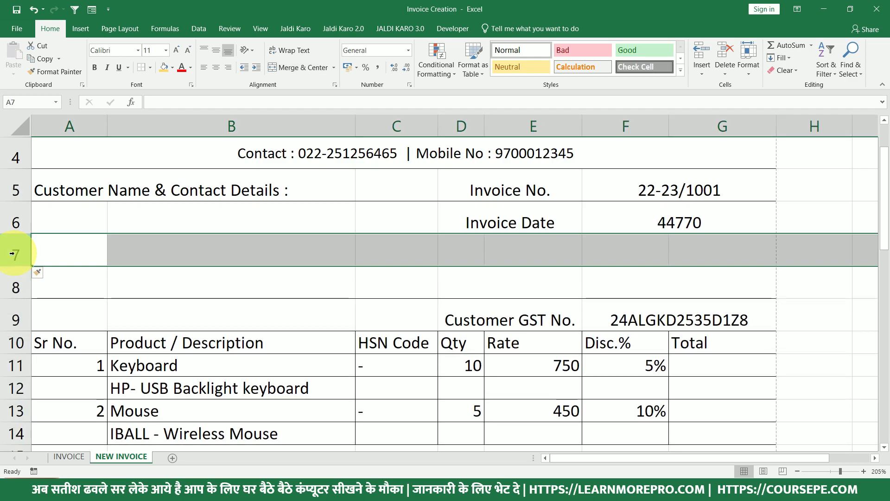
{"action": "left_click", "coordinate": [52, 246]}
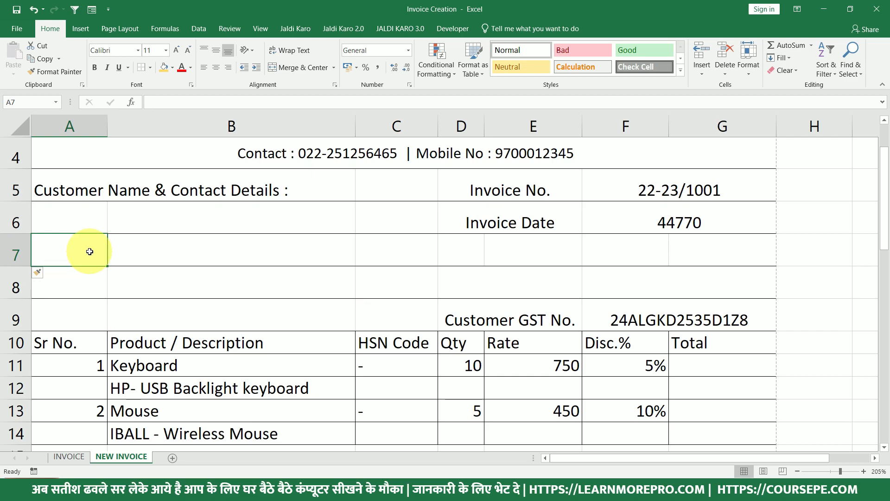
{"action": "scroll", "coordinate": [182, 307], "scroll_direction": "down", "scroll_amount": 2}
{"action": "key", "text": "ctrl+p"}
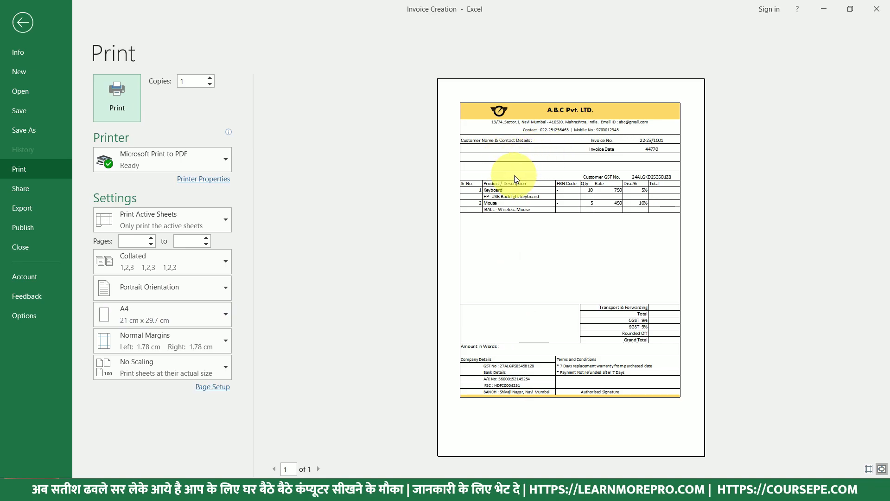
{"action": "key", "text": "Escape"}
Insert four blank rows at rows 17–20 below the item lines.
{"action": "scroll", "coordinate": [383, 320], "scroll_direction": "down", "scroll_amount": 3}
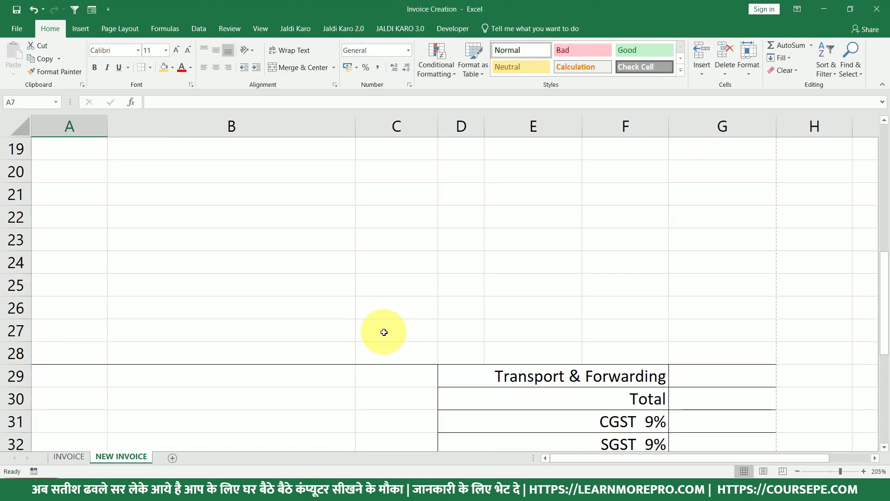
{"action": "scroll", "coordinate": [228, 271], "scroll_direction": "up", "scroll_amount": 2}
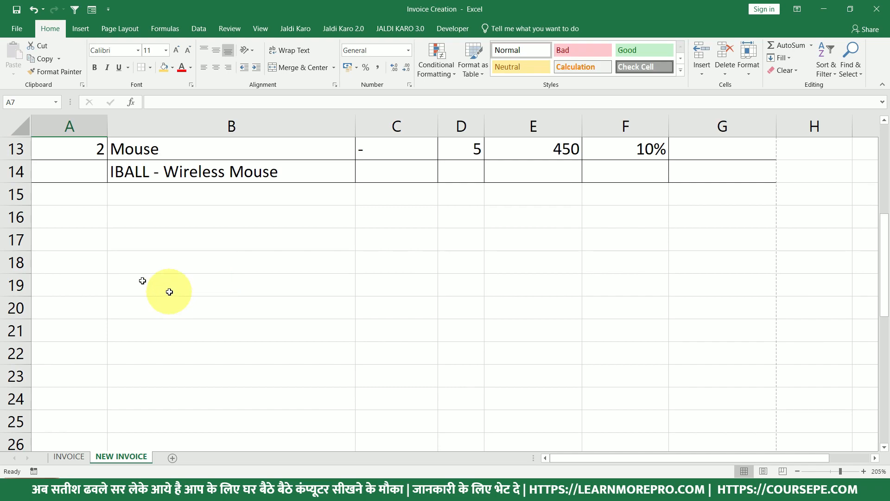
{"action": "left_click", "coordinate": [11, 243]}
{"action": "scroll", "coordinate": [111, 208], "scroll_direction": "up", "scroll_amount": 2}
{"action": "scroll", "coordinate": [107, 222], "scroll_direction": "down", "scroll_amount": 1}
{"action": "scroll", "coordinate": [104, 253], "scroll_direction": "down", "scroll_amount": 1}
{"action": "key", "text": "ctrl+z"}
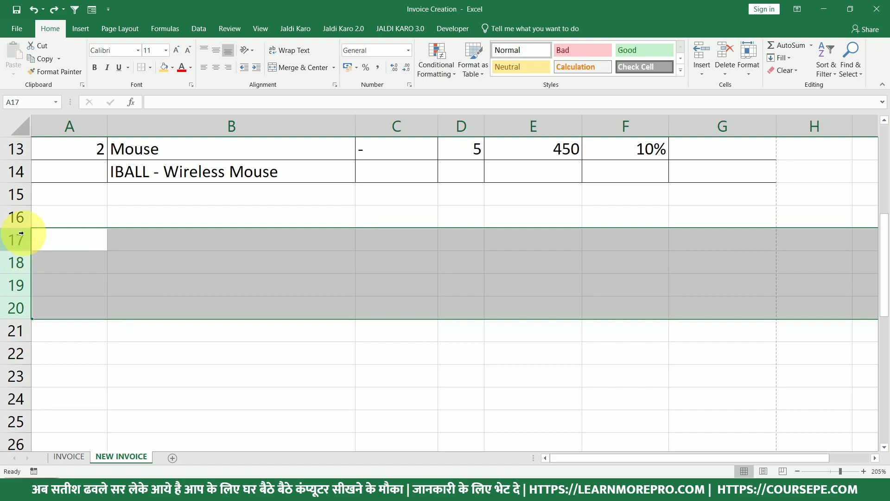
{"action": "left_click_drag", "start_coordinate": [19, 238], "coordinate": [16, 306]}
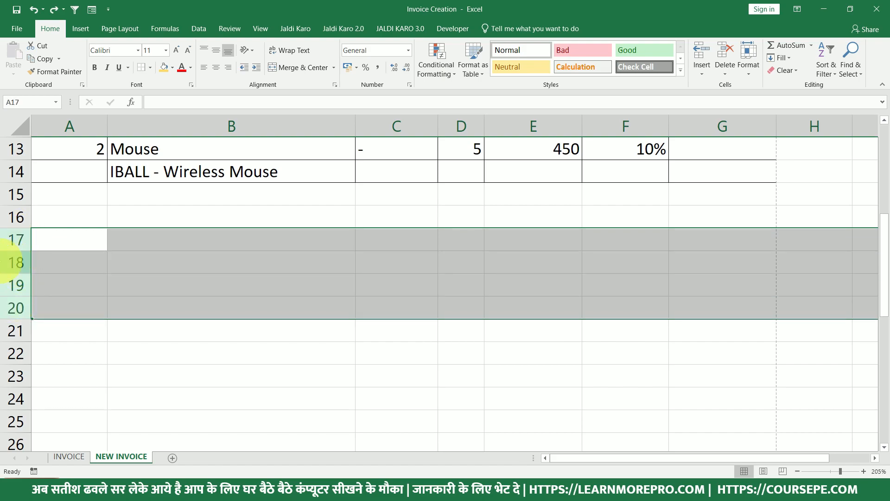
{"action": "key", "text": "ctrl+shift+plus"}
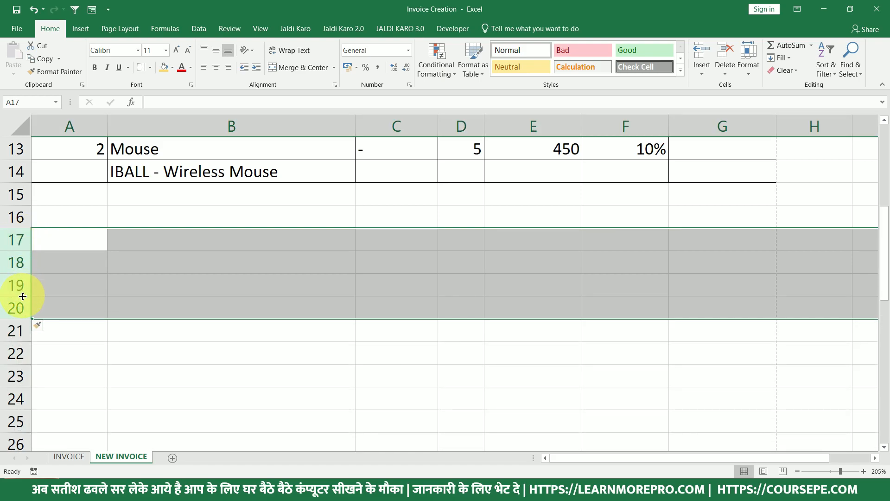
Insert one more blank row at row 30 above the totals, then preview the printed page.
{"action": "scroll", "coordinate": [89, 333], "scroll_direction": "down", "scroll_amount": 9}
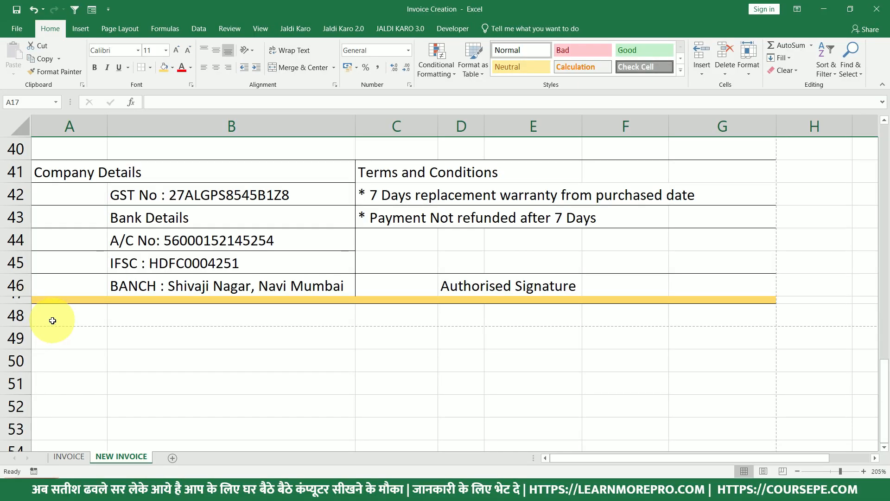
{"action": "scroll", "coordinate": [63, 334], "scroll_direction": "up", "scroll_amount": 4}
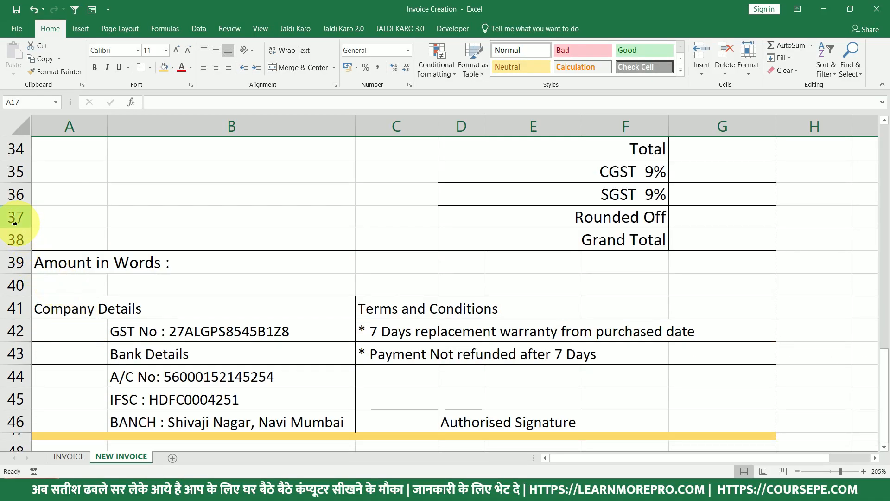
{"action": "scroll", "coordinate": [22, 229], "scroll_direction": "up", "scroll_amount": 1}
{"action": "left_click", "coordinate": [22, 261]}
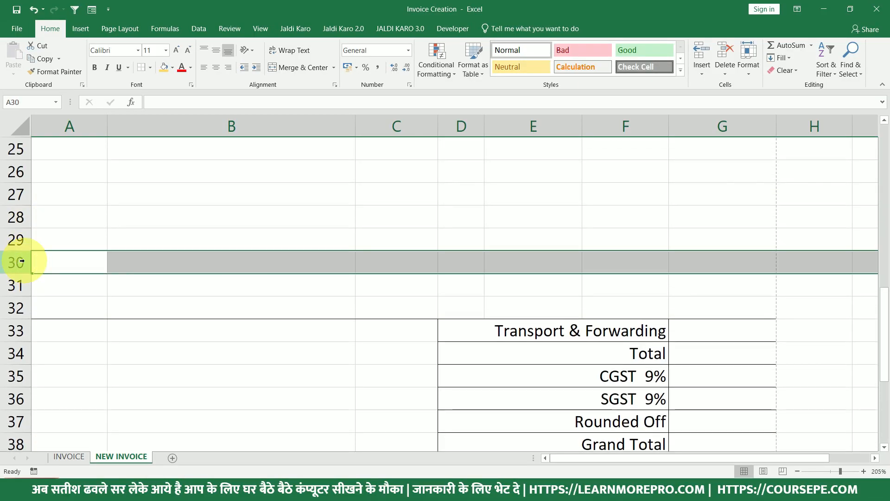
{"action": "key", "text": "ctrl+plus"}
{"action": "scroll", "coordinate": [64, 259], "scroll_direction": "down", "scroll_amount": 5}
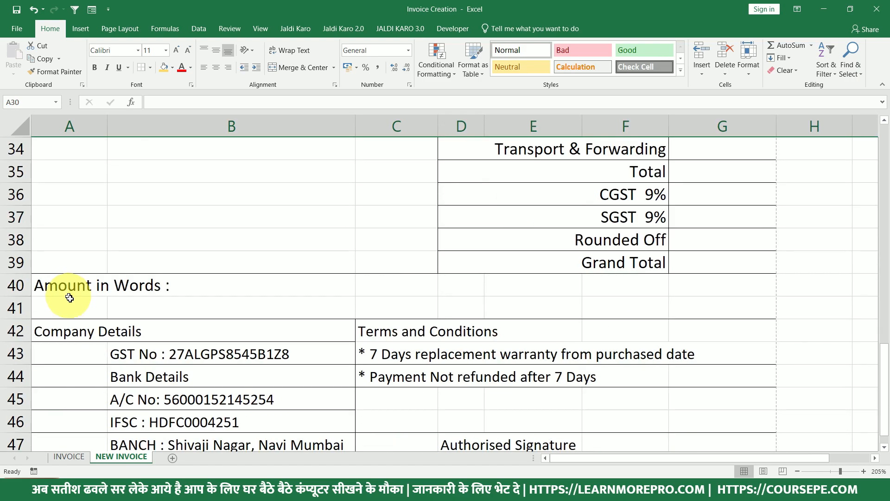
{"action": "scroll", "coordinate": [71, 316], "scroll_direction": "up", "scroll_amount": 4}
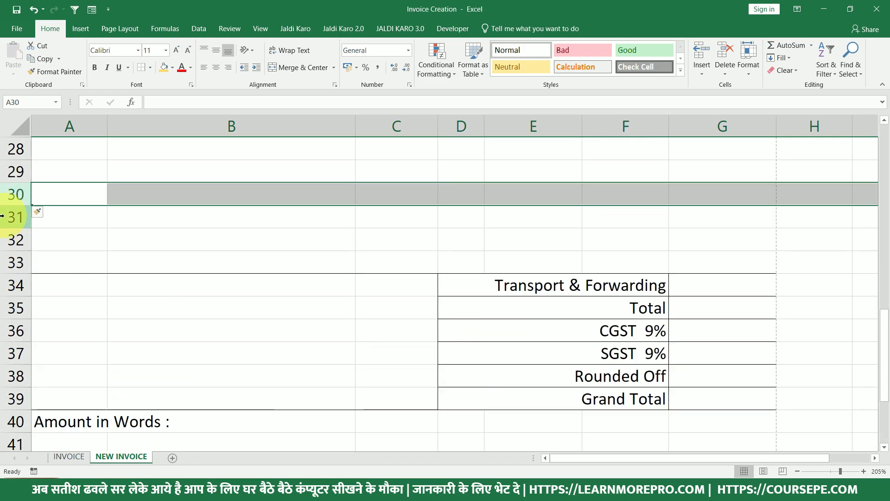
{"action": "right_click", "coordinate": [11, 203]}
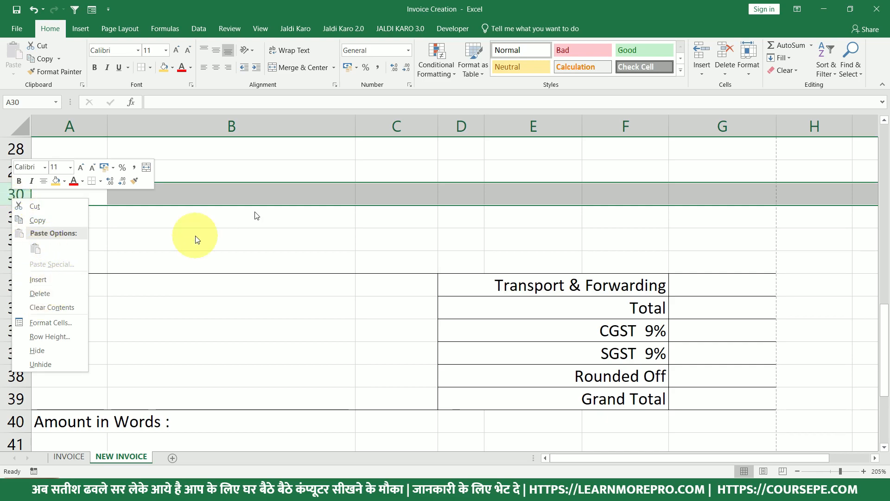
{"action": "key", "text": "Escape"}
{"action": "scroll", "coordinate": [230, 230], "scroll_direction": "down", "scroll_amount": 3}
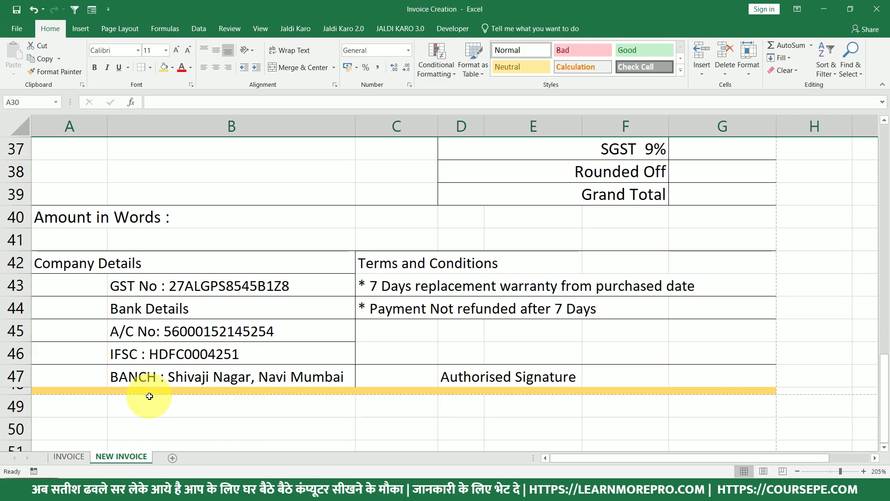
{"action": "key", "text": "ctrl+p"}
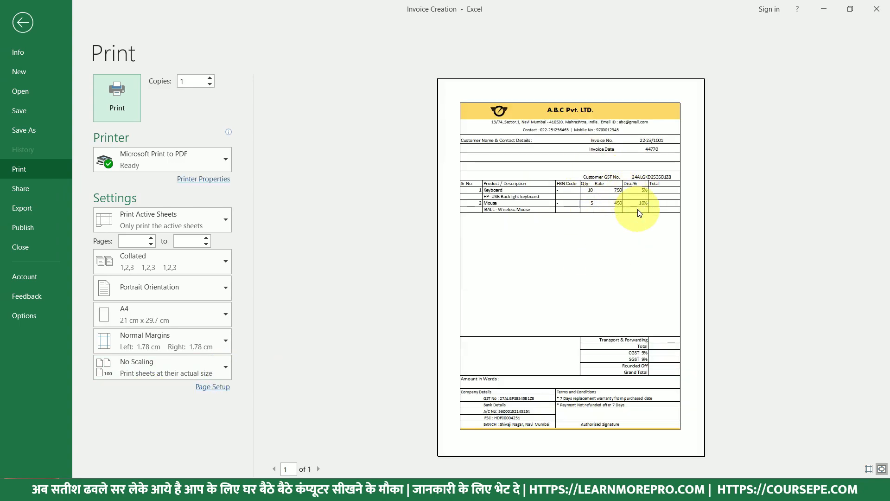
Leave print preview and scroll through the invoice, selecting cell C22 to check the layout.
{"action": "key", "text": "Escape"}
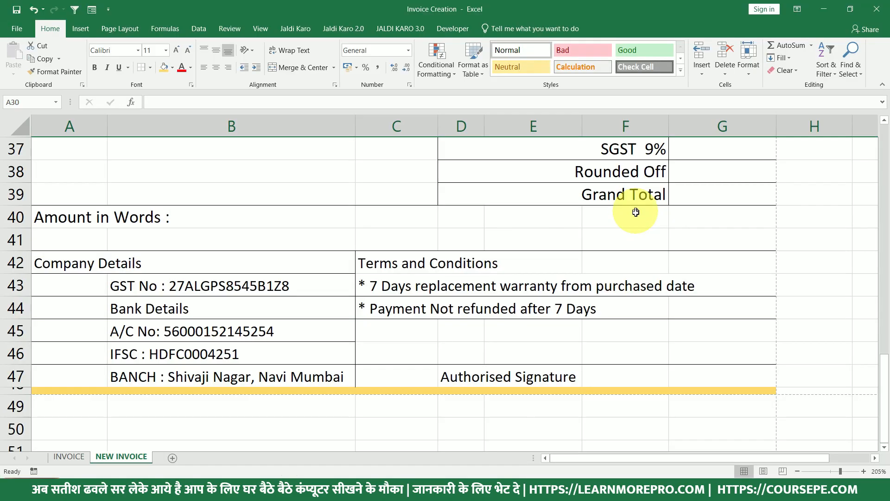
{"action": "scroll", "coordinate": [576, 243], "scroll_direction": "down", "scroll_amount": 6}
{"action": "scroll", "coordinate": [576, 251], "scroll_direction": "down", "scroll_amount": 5}
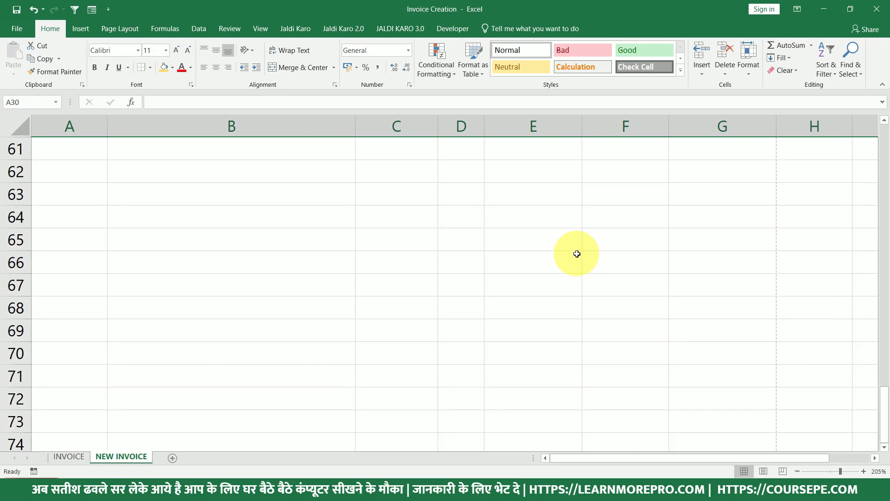
{"action": "scroll", "coordinate": [579, 255], "scroll_direction": "up", "scroll_amount": 5}
{"action": "scroll", "coordinate": [582, 259], "scroll_direction": "up", "scroll_amount": 13}
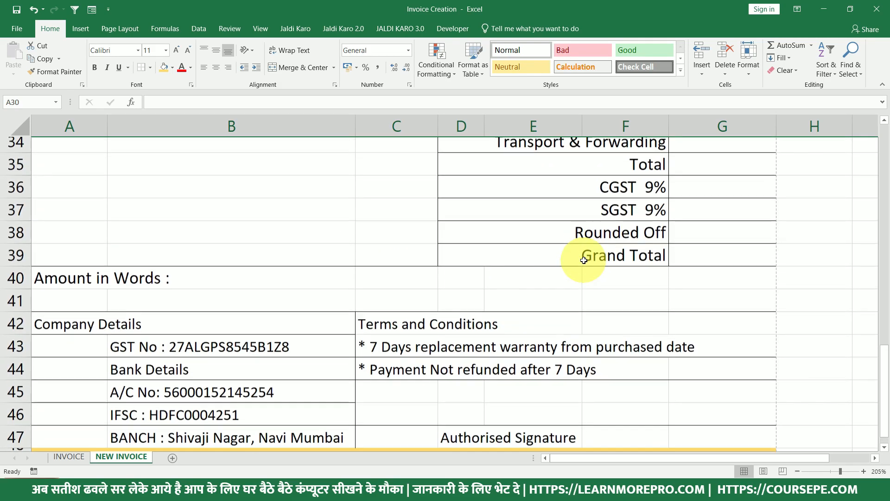
{"action": "left_click", "coordinate": [377, 283]}
{"action": "scroll", "coordinate": [398, 292], "scroll_direction": "up", "scroll_amount": 3}
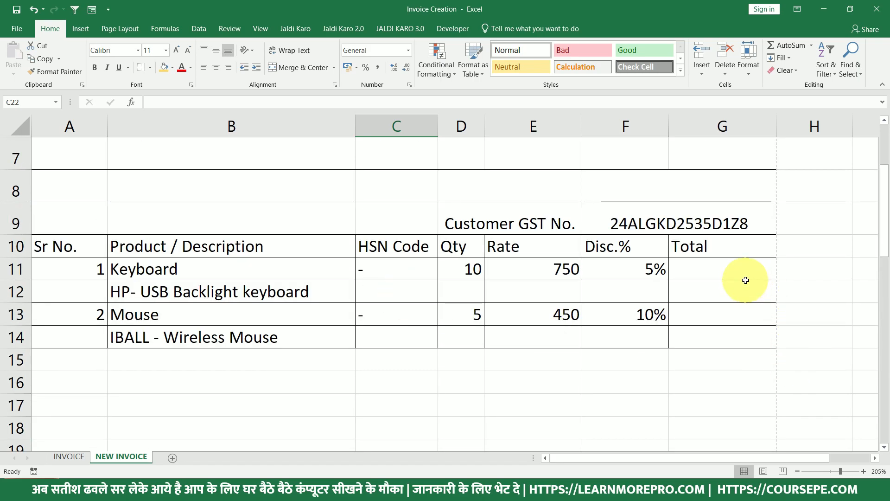
{"action": "scroll", "coordinate": [738, 285], "scroll_direction": "up", "scroll_amount": 2}
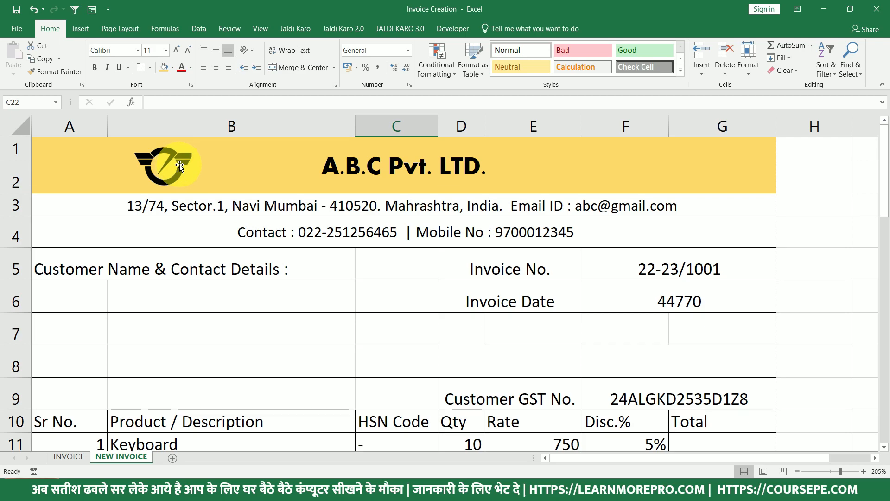
{"action": "scroll", "coordinate": [357, 218], "scroll_direction": "down", "scroll_amount": 7}
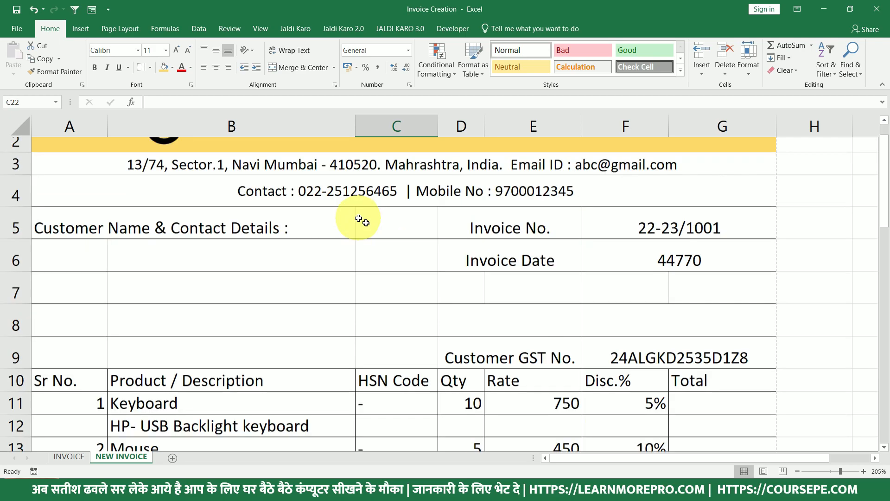
{"action": "scroll", "coordinate": [416, 249], "scroll_direction": "up", "scroll_amount": 2}
{"action": "scroll", "coordinate": [416, 249], "scroll_direction": "up", "scroll_amount": 3}
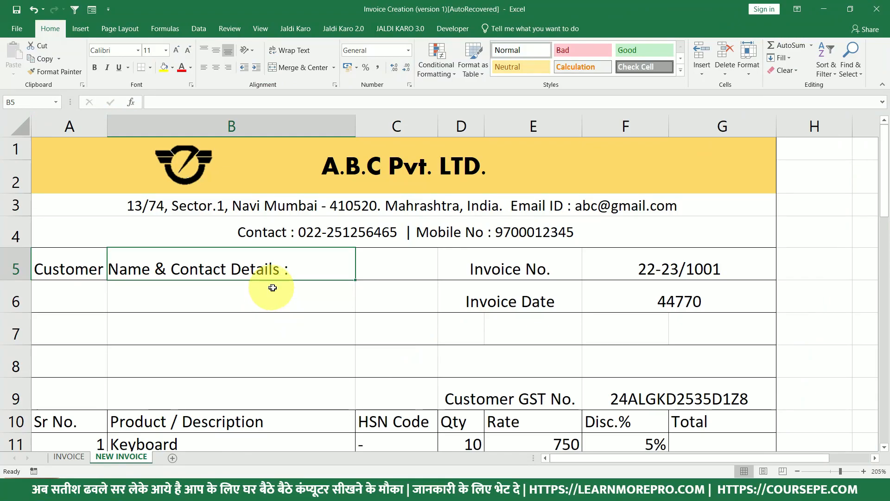
Look over the NEW INVOICE sheet, then bring up the Insert ribbon commands.
{"action": "scroll", "coordinate": [273, 287], "scroll_direction": "down", "scroll_amount": 3, "text": "ctrl"}
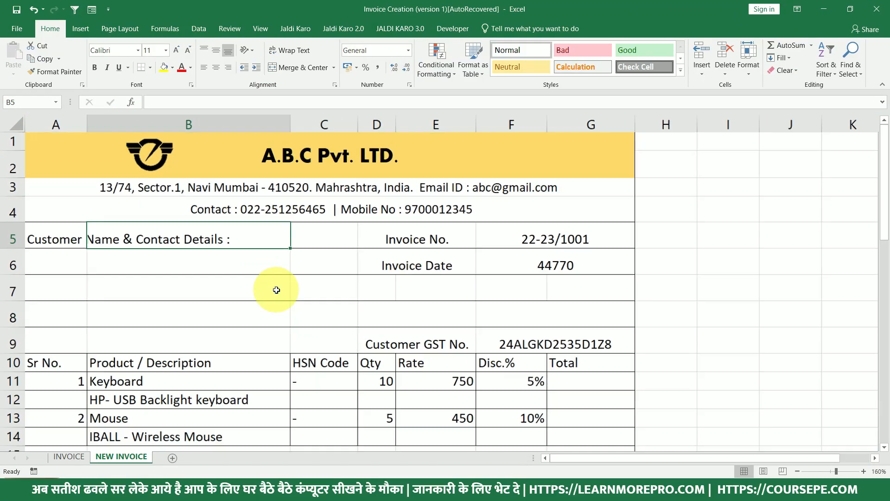
{"action": "scroll", "coordinate": [211, 257], "scroll_direction": "down", "scroll_amount": 4}
{"action": "scroll", "coordinate": [204, 275], "scroll_direction": "down", "scroll_amount": 2}
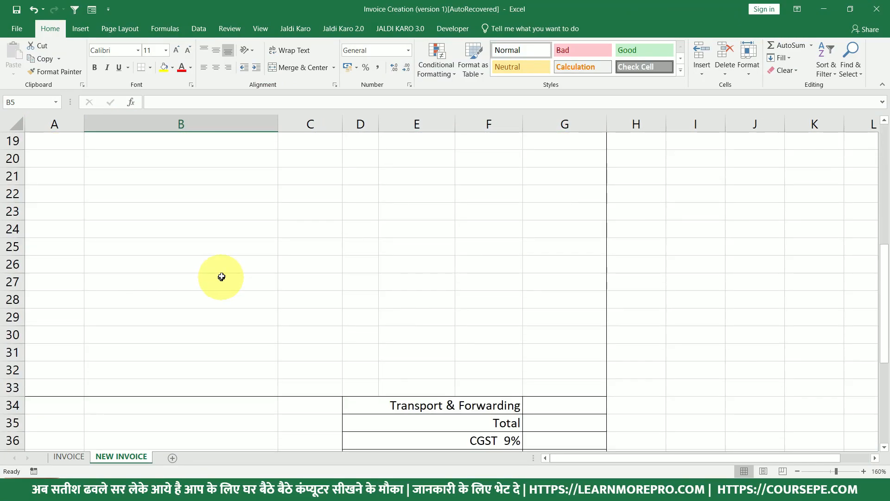
{"action": "scroll", "coordinate": [278, 241], "scroll_direction": "up", "scroll_amount": 2}
{"action": "scroll", "coordinate": [292, 246], "scroll_direction": "up", "scroll_amount": 4}
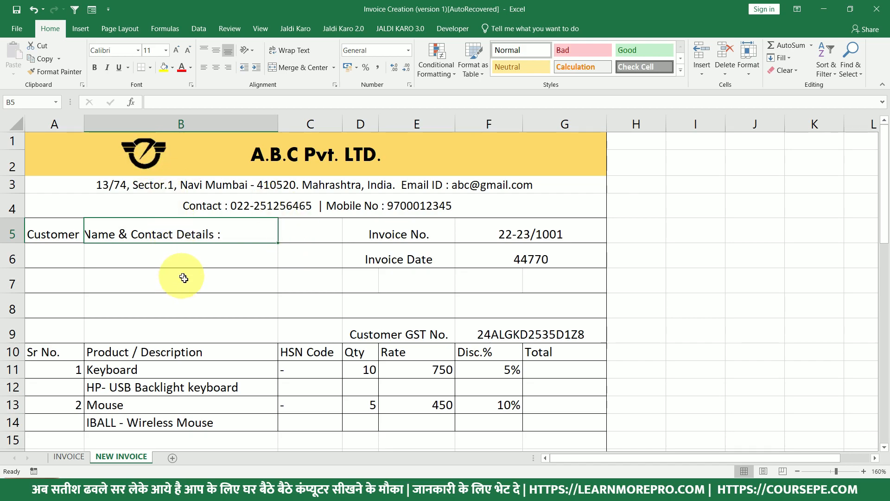
{"action": "scroll", "coordinate": [179, 276], "scroll_direction": "down", "scroll_amount": 3}
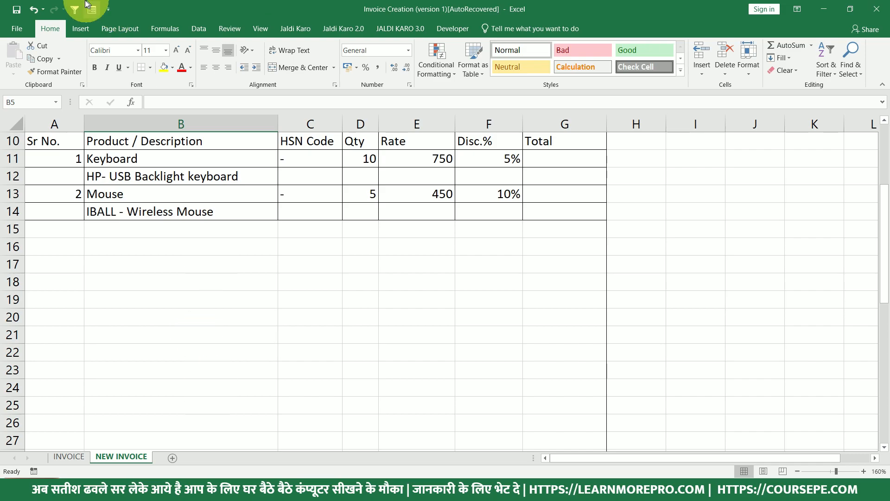
{"action": "scroll", "coordinate": [229, 248], "scroll_direction": "up", "scroll_amount": 3}
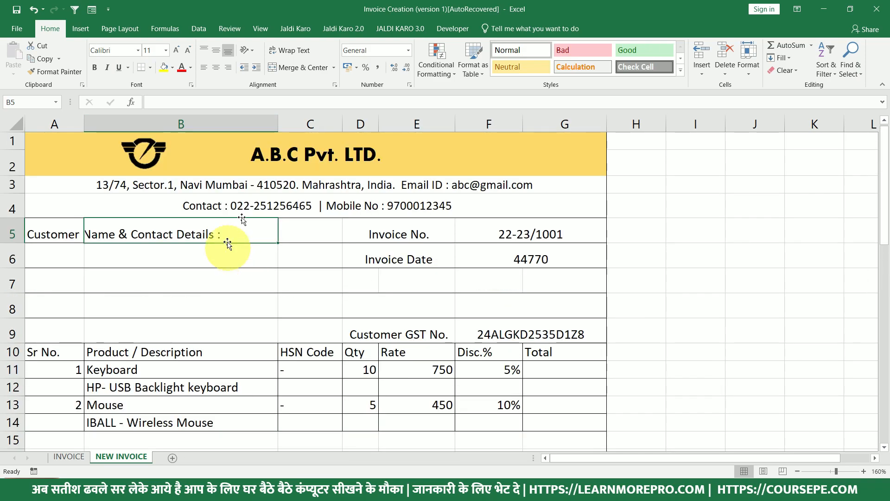
{"action": "scroll", "coordinate": [334, 250], "scroll_direction": "down", "scroll_amount": 5}
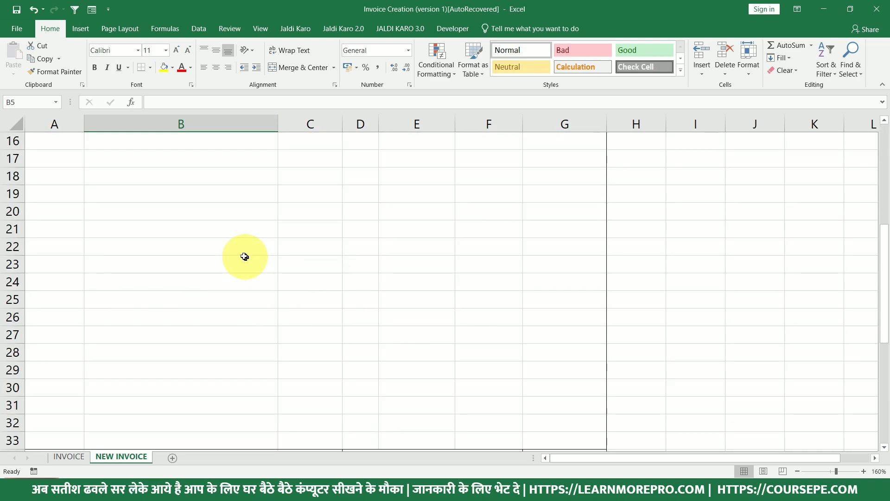
{"action": "left_click", "coordinate": [81, 28]}
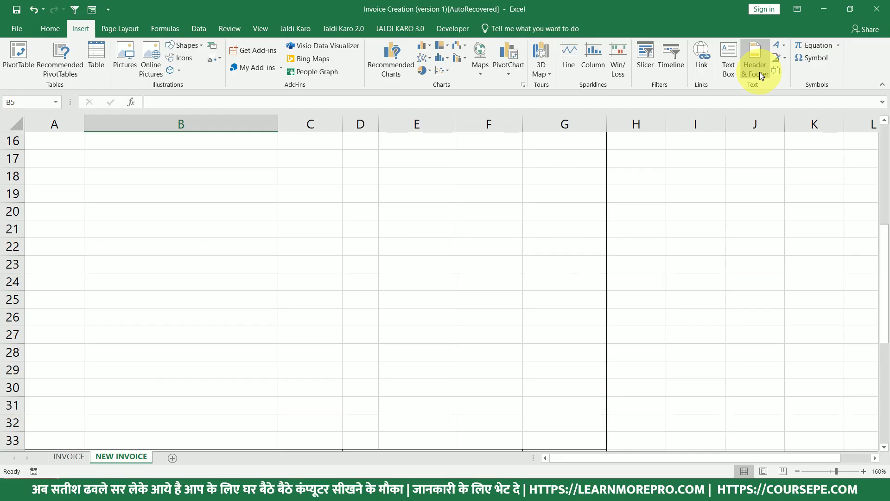
Insert the Desktop logo image into the centre header section as &[Picture].
{"action": "left_click", "coordinate": [760, 71]}
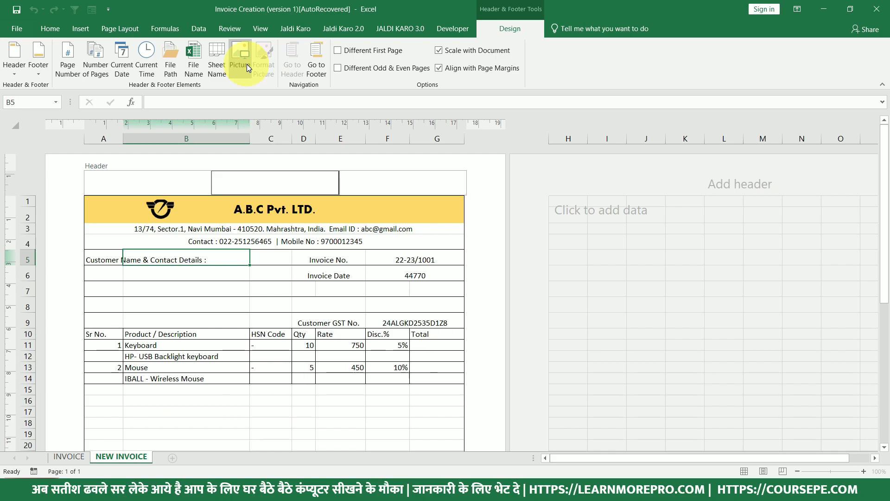
{"action": "left_click", "coordinate": [247, 65]}
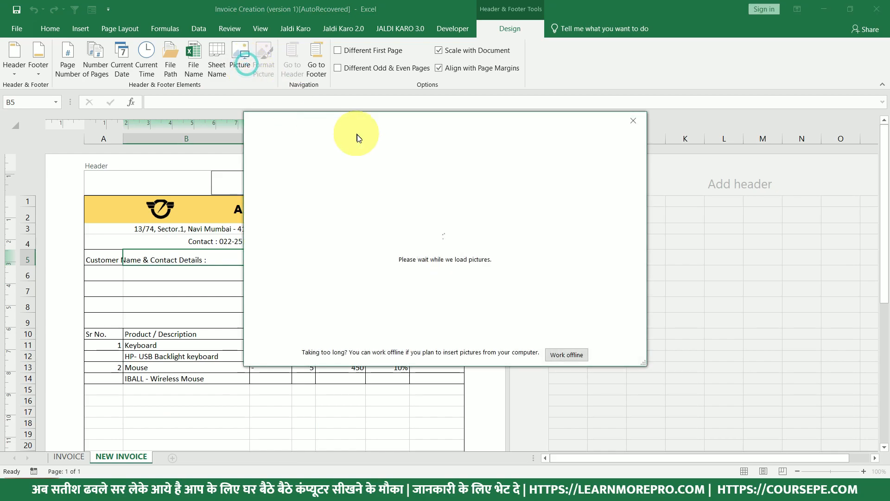
{"action": "left_click", "coordinate": [346, 182]}
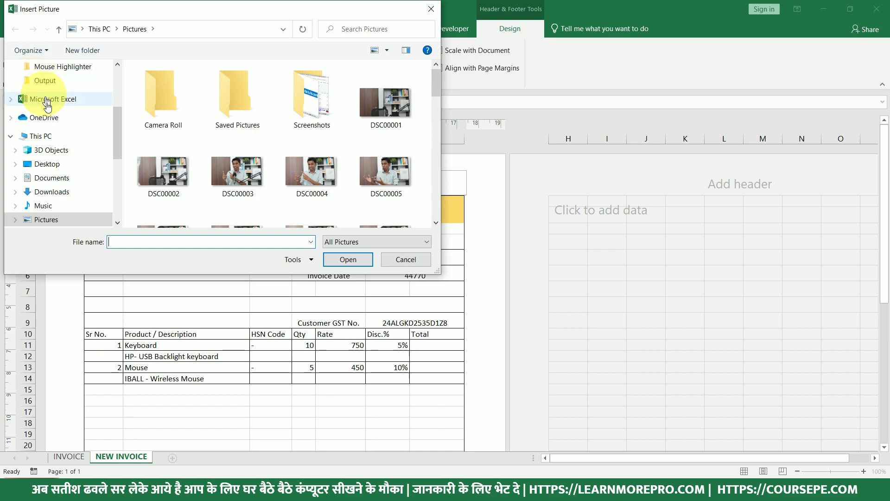
{"action": "scroll", "coordinate": [51, 92], "scroll_direction": "up", "scroll_amount": 2}
{"action": "scroll", "coordinate": [50, 80], "scroll_direction": "up", "scroll_amount": 3}
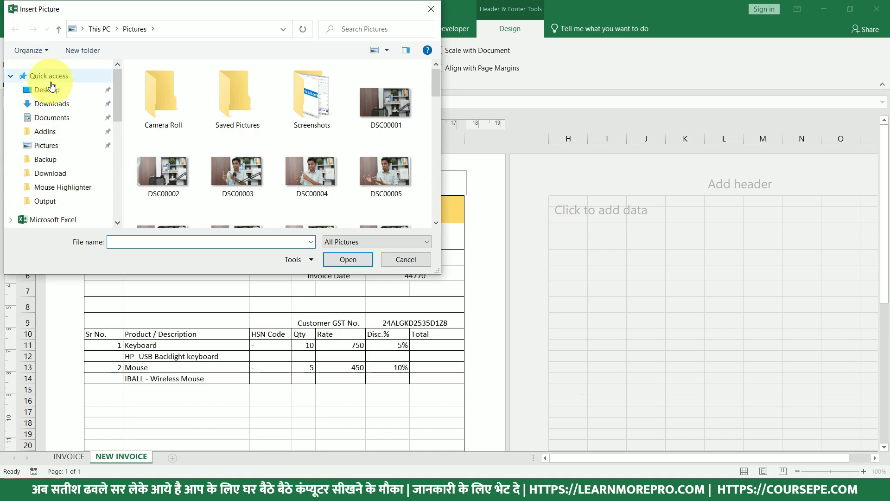
{"action": "left_click", "coordinate": [47, 89]}
{"action": "scroll", "coordinate": [391, 144], "scroll_direction": "down", "scroll_amount": 5}
{"action": "left_click", "coordinate": [376, 109]}
{"action": "left_click", "coordinate": [348, 262]}
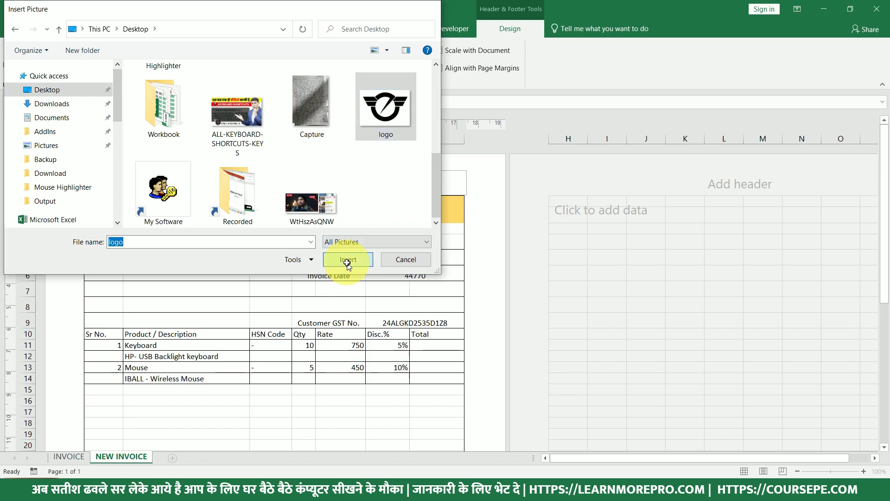
{"action": "left_click", "coordinate": [260, 176]}
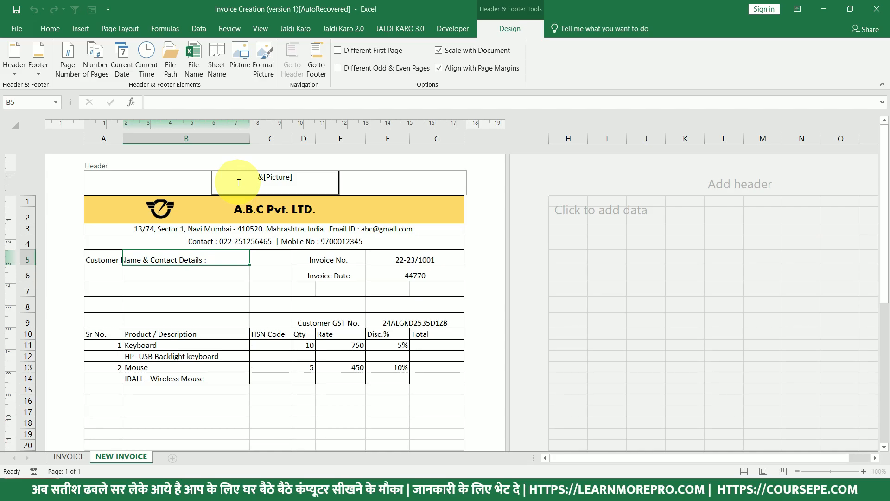
Add two blank lines above the header logo and check its position on the sheet.
{"action": "key", "text": "Return"}
{"action": "key", "text": "Return"}
{"action": "key", "text": "Return"}
{"action": "key", "text": "Return"}
{"action": "key", "text": "Return"}
{"action": "key", "text": "Return"}
{"action": "key", "text": "Return"}
{"action": "key", "text": "Return"}
{"action": "key", "text": "Return"}
{"action": "key", "text": "Return"}
{"action": "key", "text": "Return"}
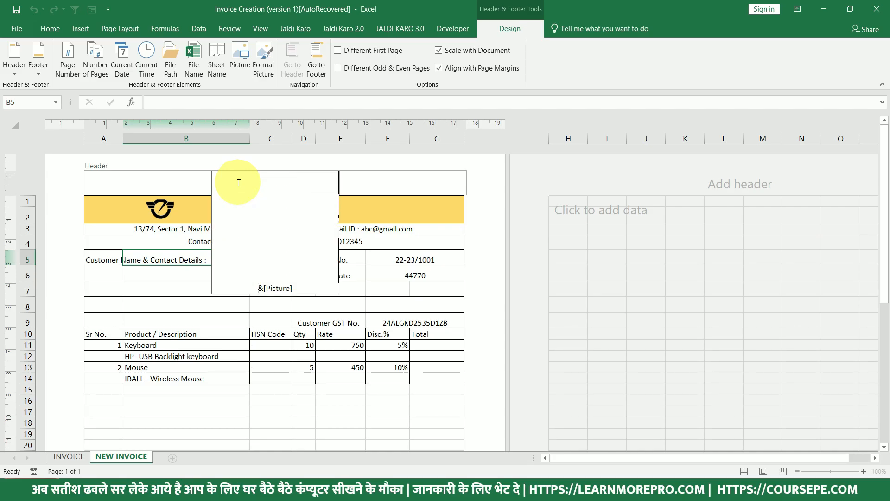
{"action": "key", "text": "Return"}
{"action": "key", "text": "Return"}
{"action": "key", "text": "Return"}
{"action": "key", "text": "Return"}
{"action": "key", "text": "Return"}
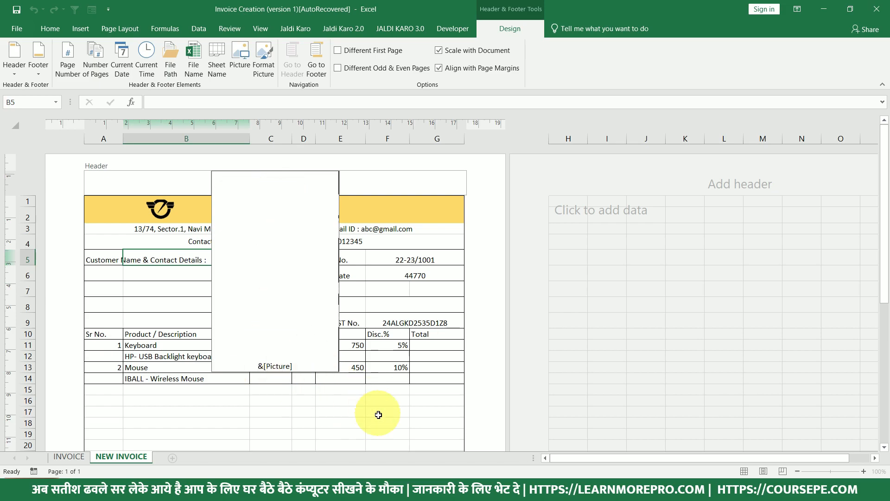
{"action": "left_click", "coordinate": [392, 421]}
{"action": "scroll", "coordinate": [324, 394], "scroll_direction": "down", "scroll_amount": 2}
{"action": "scroll", "coordinate": [297, 382], "scroll_direction": "down", "scroll_amount": 2}
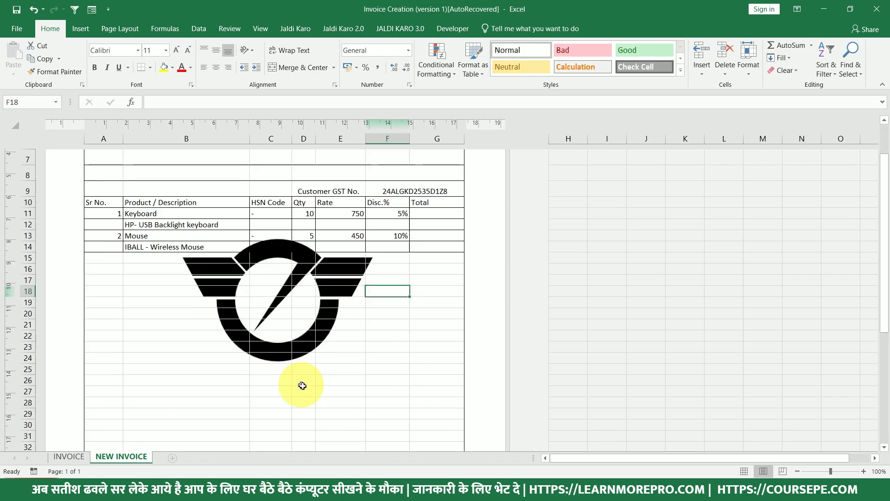
{"action": "scroll", "coordinate": [301, 380], "scroll_direction": "up", "scroll_amount": 5}
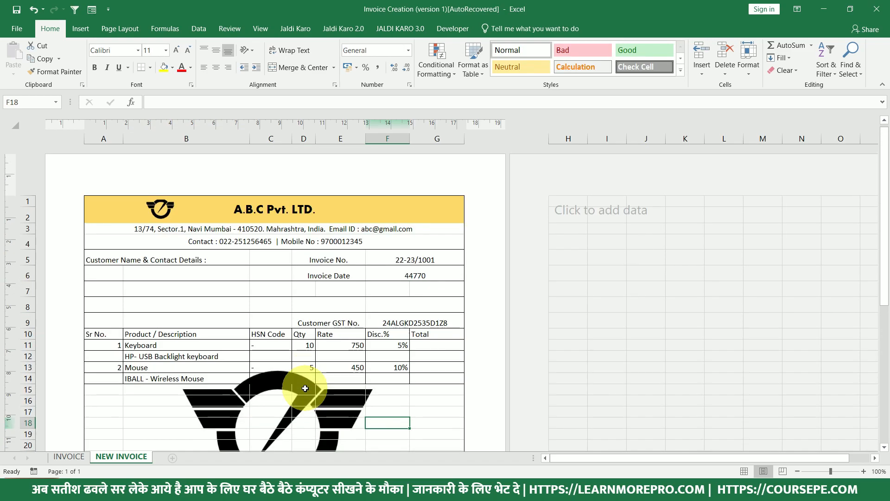
Add two more blank lines above the logo, then preview the printed invoice page.
{"action": "left_click", "coordinate": [270, 181]}
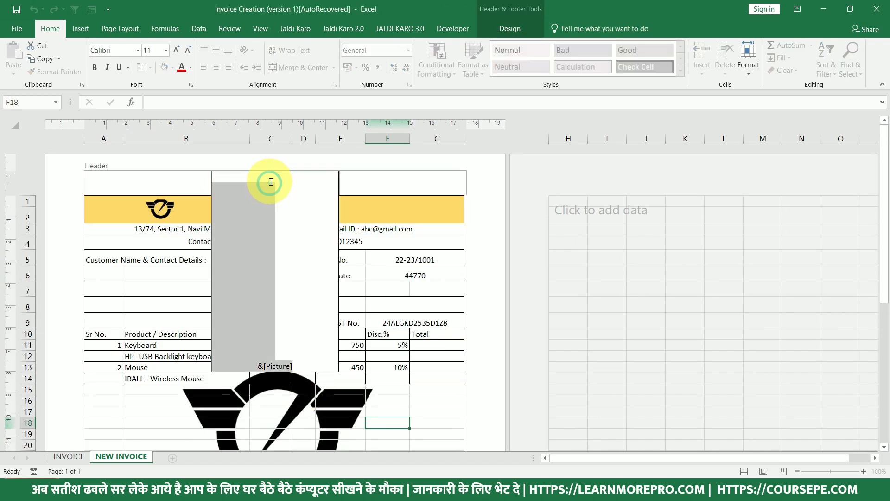
{"action": "left_click", "coordinate": [271, 182]}
{"action": "key", "text": "Return"}
{"action": "key", "text": "Return"}
{"action": "key", "text": "Return"}
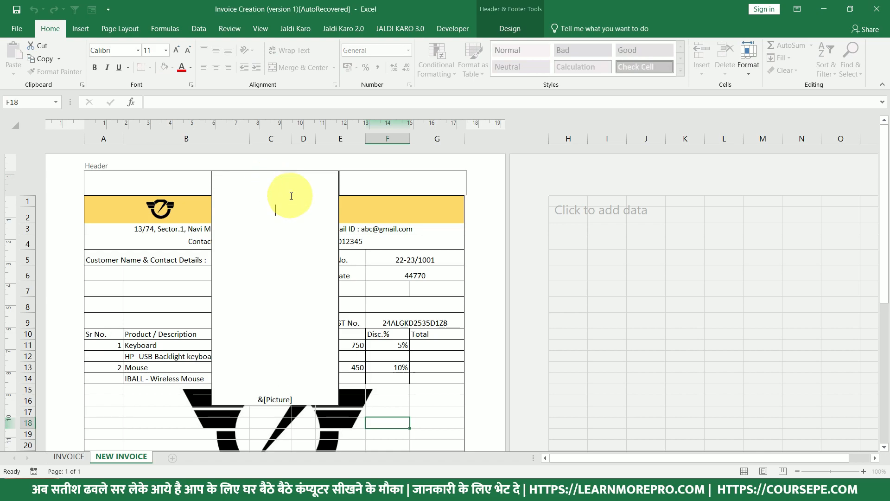
{"action": "key", "text": "Return"}
{"action": "left_click", "coordinate": [429, 407]}
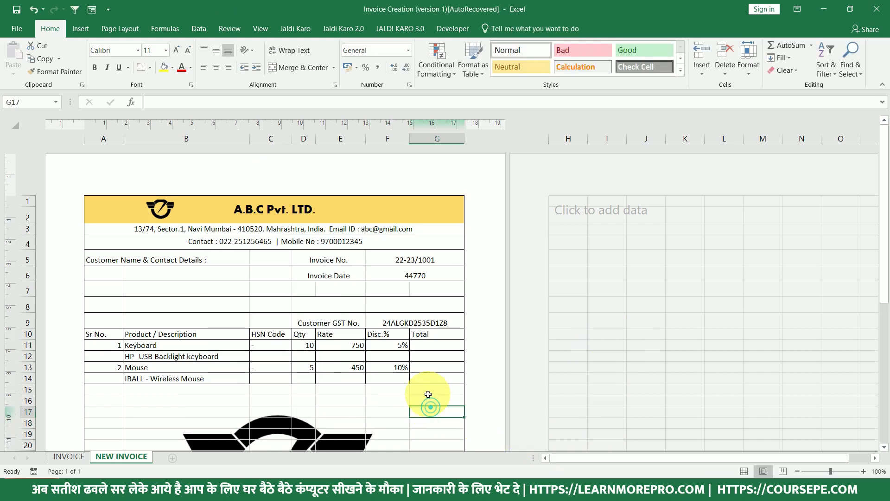
{"action": "scroll", "coordinate": [428, 394], "scroll_direction": "down", "scroll_amount": 5}
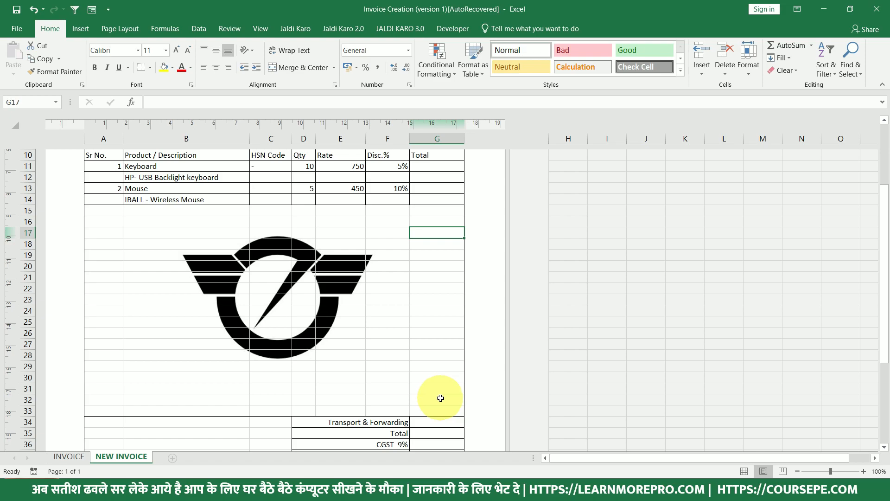
{"action": "scroll", "coordinate": [441, 398], "scroll_direction": "up", "scroll_amount": 1}
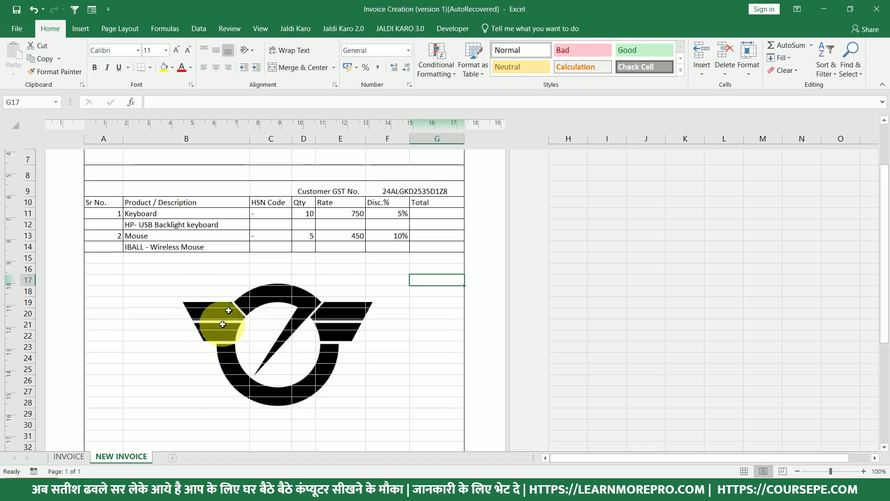
{"action": "scroll", "coordinate": [297, 329], "scroll_direction": "up", "scroll_amount": 3}
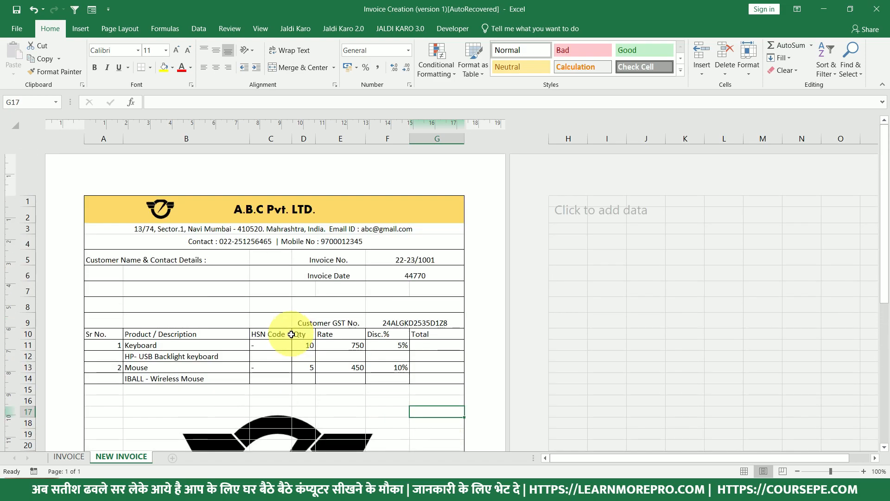
{"action": "scroll", "coordinate": [304, 198], "scroll_direction": "down", "scroll_amount": 1}
{"action": "left_click", "coordinate": [293, 259]}
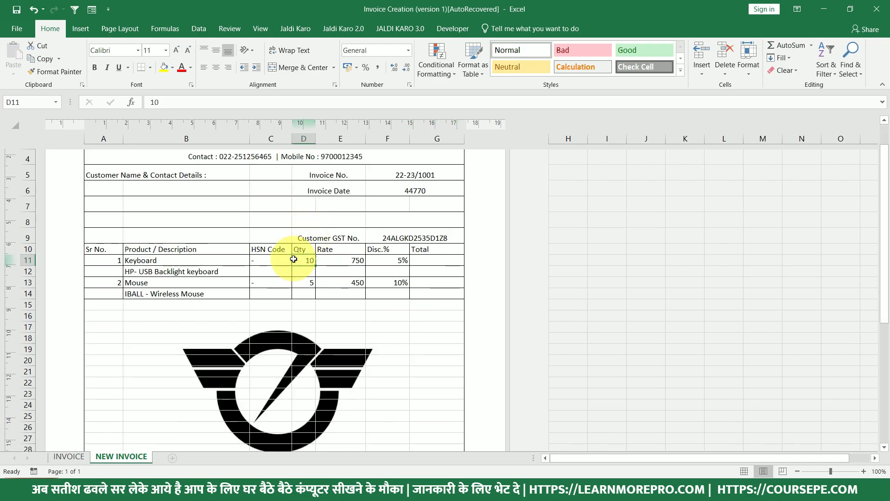
{"action": "key", "text": "ctrl+p"}
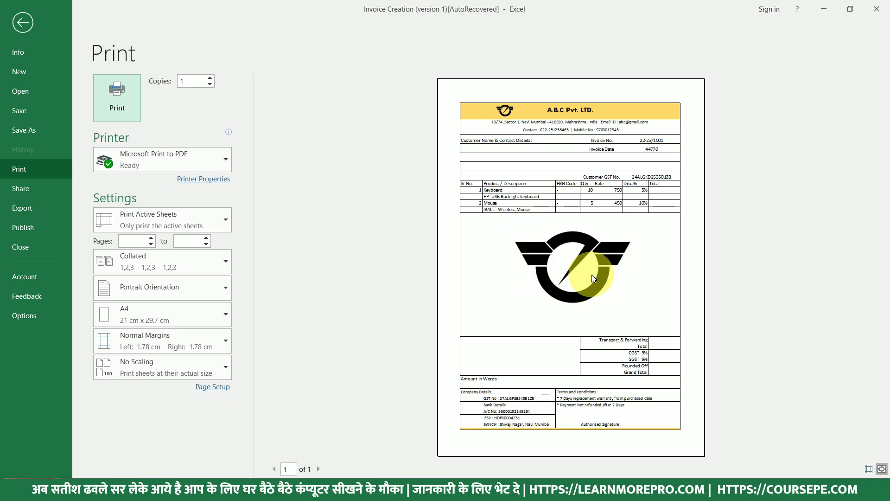
Close print preview, edit the centre page header to remove the logo, and return to the sheet.
{"action": "key", "text": "Escape"}
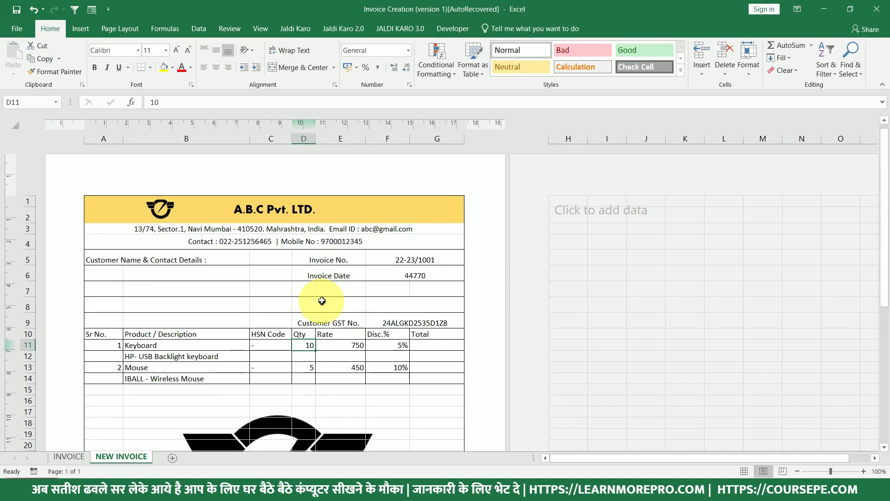
{"action": "left_click", "coordinate": [277, 184]}
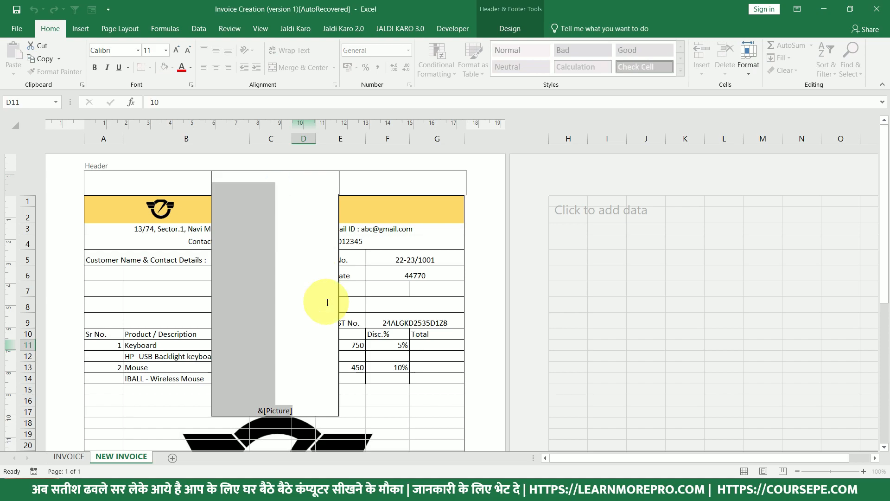
{"action": "left_click", "coordinate": [167, 397]}
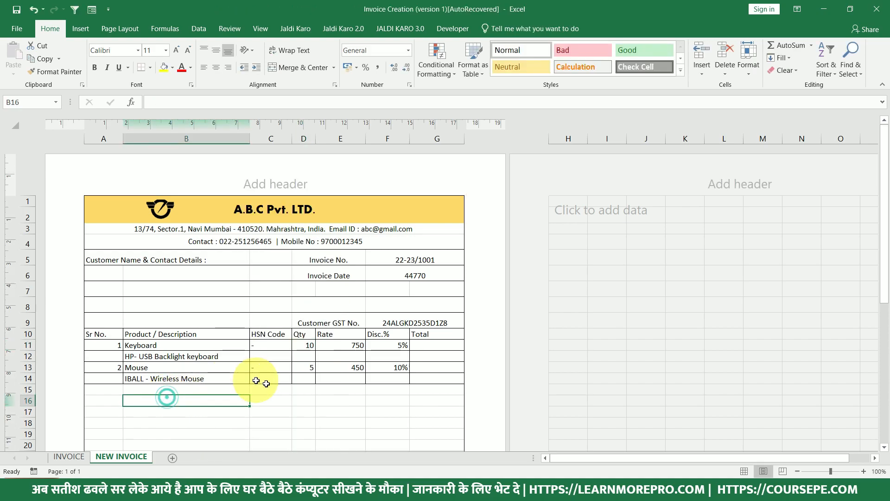
{"action": "scroll", "coordinate": [253, 380], "scroll_direction": "down", "scroll_amount": 2}
{"action": "scroll", "coordinate": [302, 381], "scroll_direction": "up", "scroll_amount": 2}
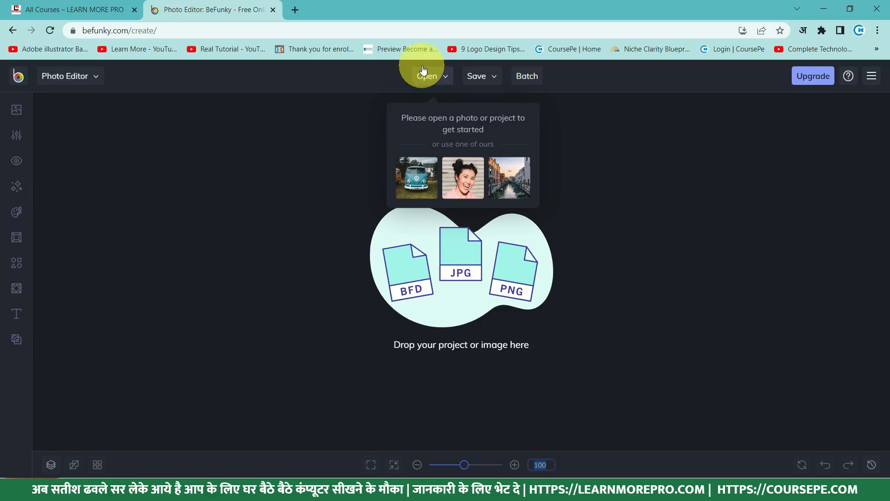
Load the logo image from the Desktop onto BeFunky's canvas via Open > Computer.
{"action": "left_click", "coordinate": [423, 70]}
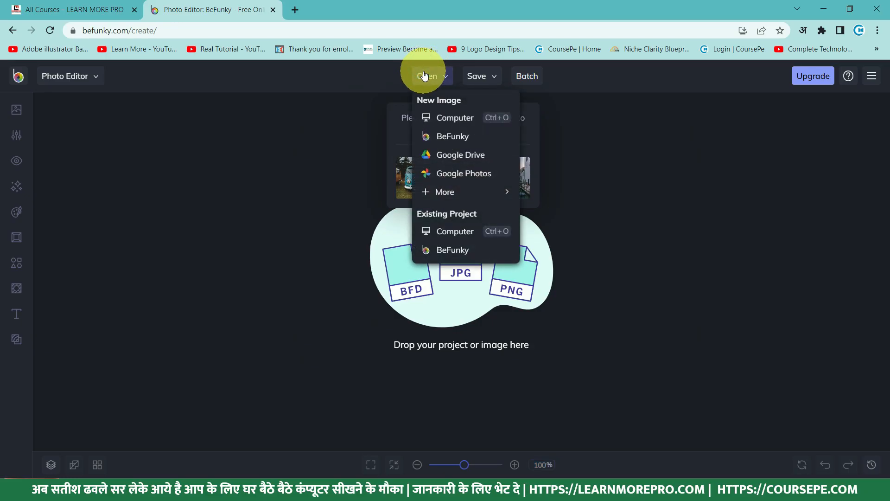
{"action": "left_click", "coordinate": [454, 120]}
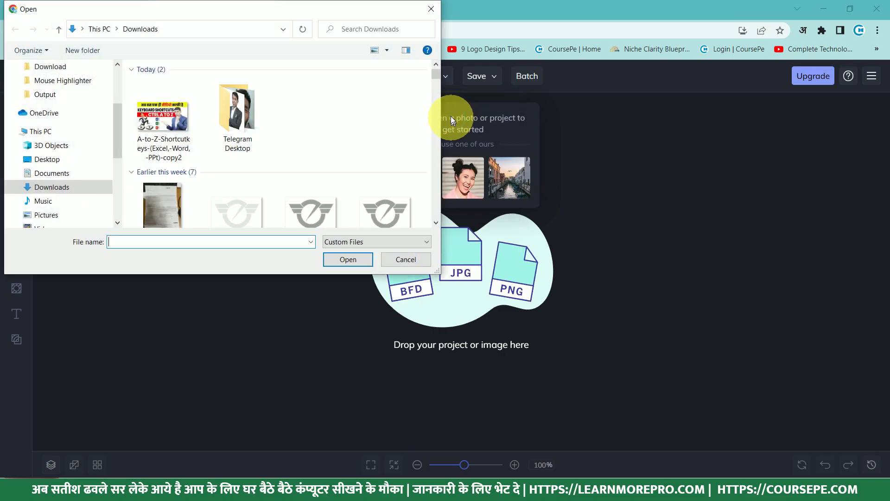
{"action": "scroll", "coordinate": [328, 144], "scroll_direction": "down", "scroll_amount": 1}
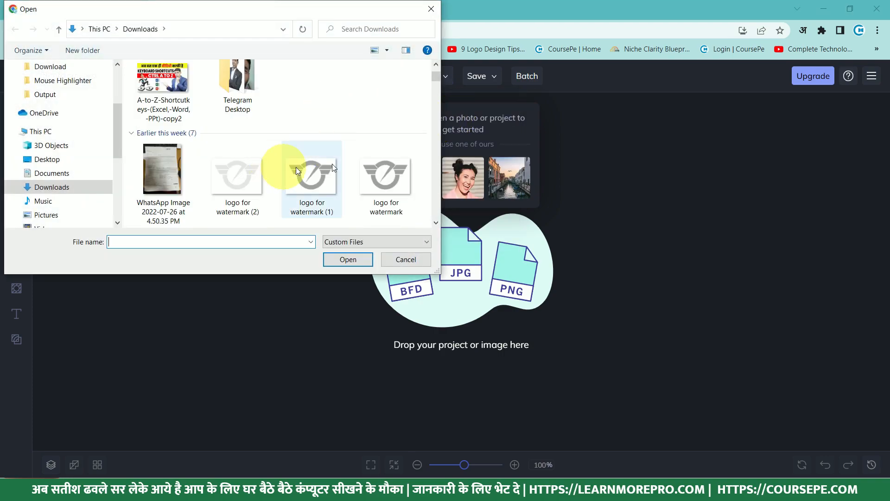
{"action": "scroll", "coordinate": [71, 108], "scroll_direction": "up", "scroll_amount": 2}
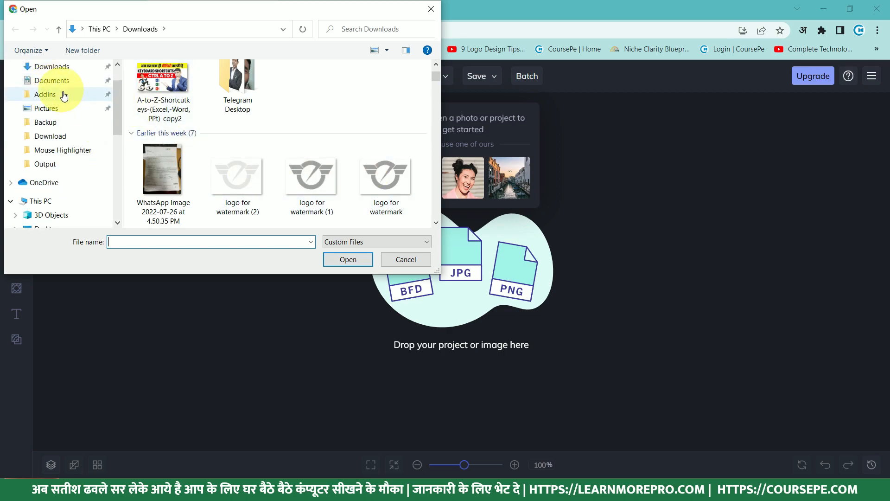
{"action": "scroll", "coordinate": [57, 95], "scroll_direction": "up", "scroll_amount": 1}
{"action": "left_click", "coordinate": [51, 93]}
{"action": "scroll", "coordinate": [269, 149], "scroll_direction": "down", "scroll_amount": 5}
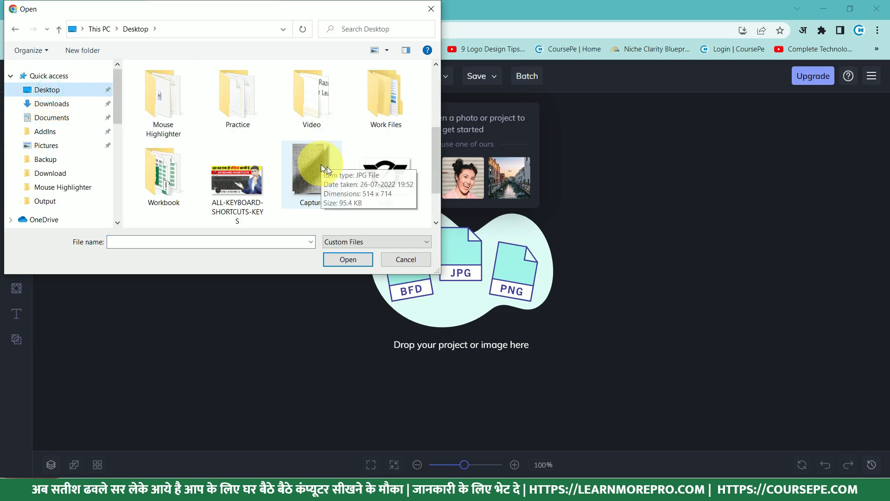
{"action": "left_click", "coordinate": [399, 183]}
{"action": "left_click_drag", "start_coordinate": [354, 257], "coordinate": [354, 257]}
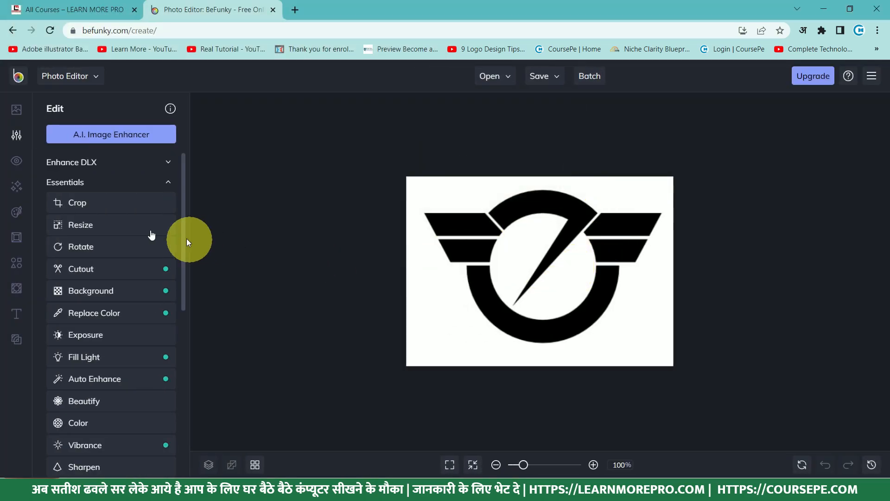
Open BeFunky's Resize settings and try larger widths such as 700 px.
{"action": "left_click", "coordinate": [90, 225]}
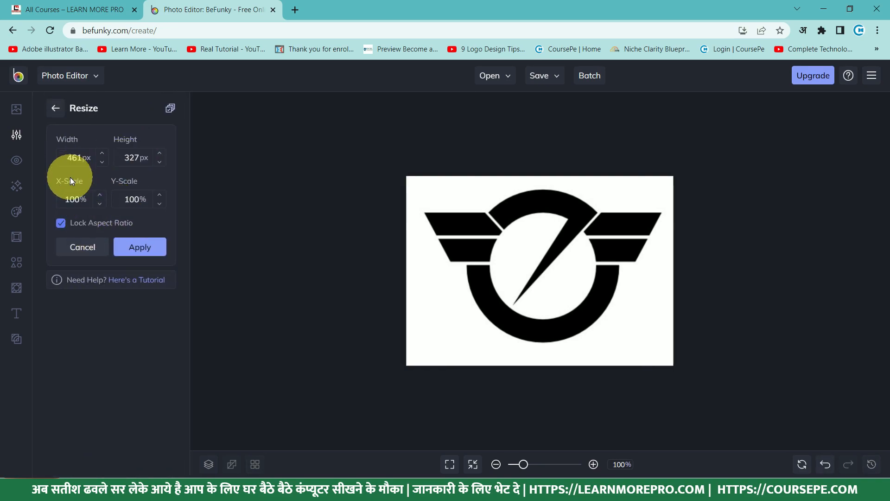
{"action": "left_click", "coordinate": [55, 109]}
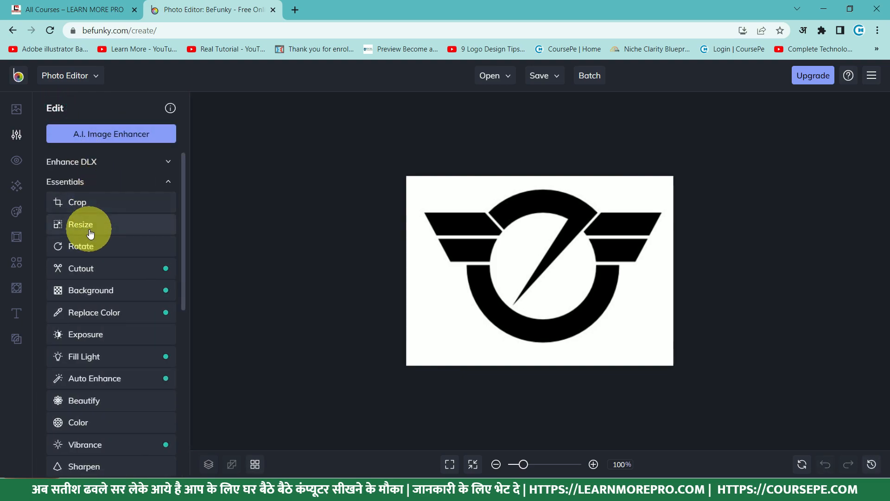
{"action": "left_click", "coordinate": [88, 233]}
{"action": "double_click", "coordinate": [91, 159]}
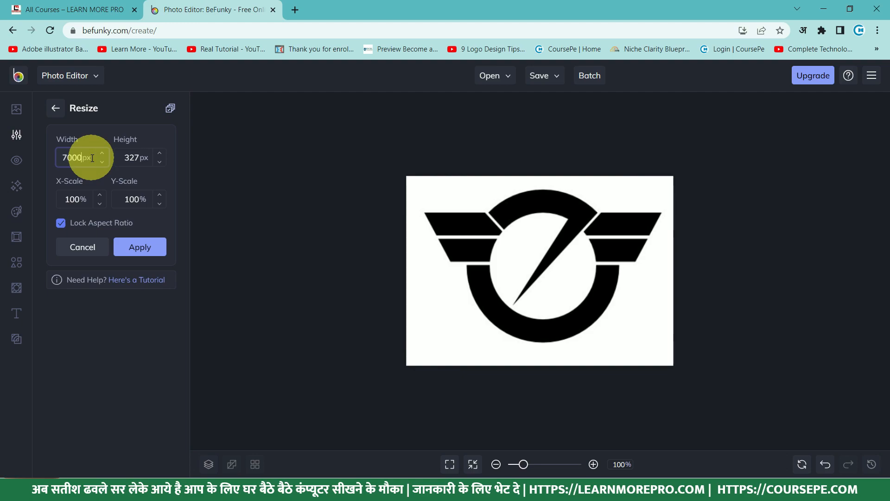
{"action": "key", "text": "Tab"}
{"action": "double_click", "coordinate": [92, 158]}
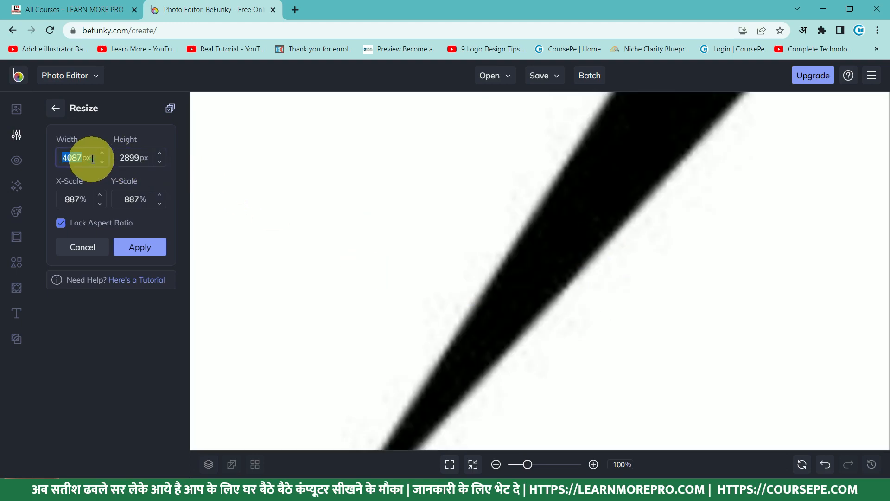
{"action": "key", "text": "Tab"}
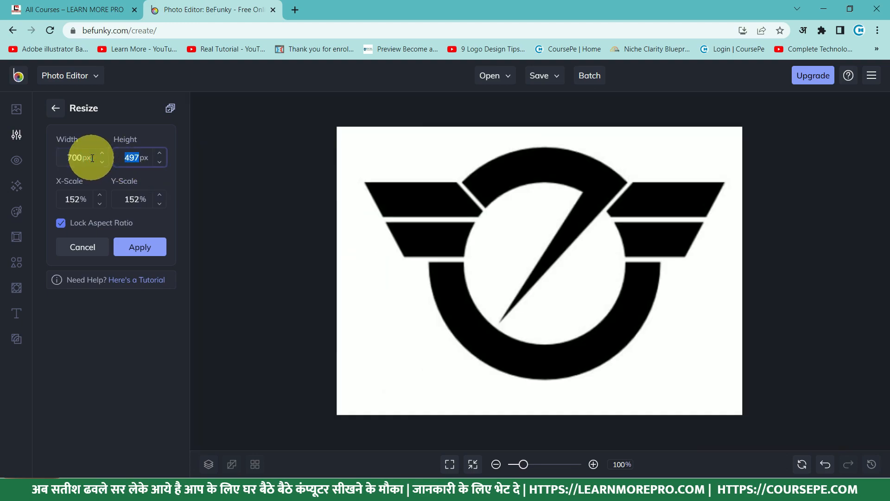
Set the width to 500 px (height 355, aspect locked) and apply the resize.
{"action": "double_click", "coordinate": [85, 157]}
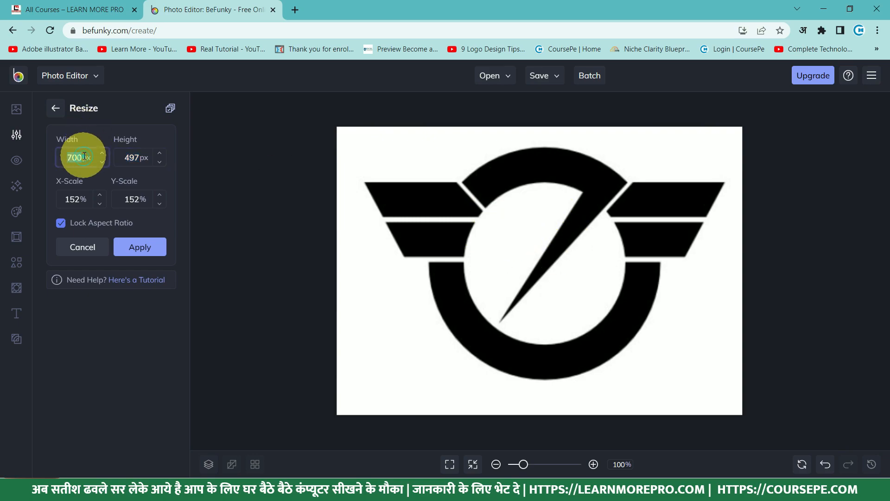
{"action": "type", "text": "300"}
{"action": "key", "text": "Tab"}
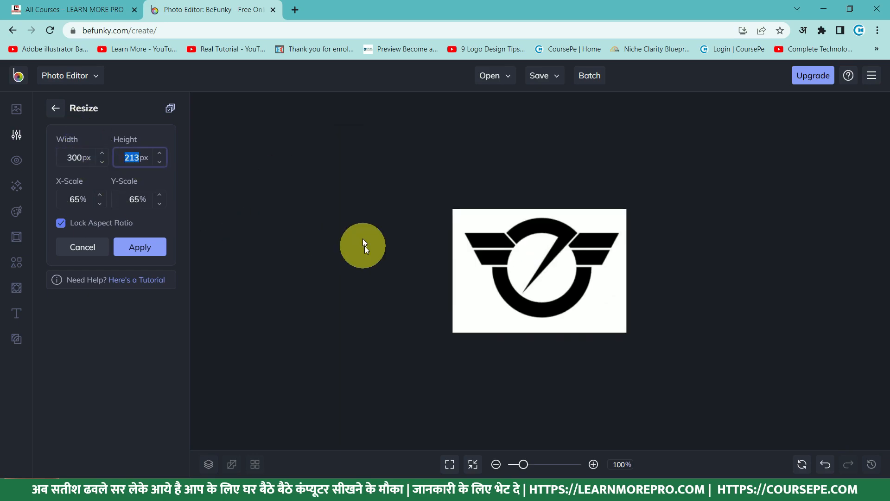
{"action": "left_click", "coordinate": [83, 159]}
{"action": "type", "text": "50"}
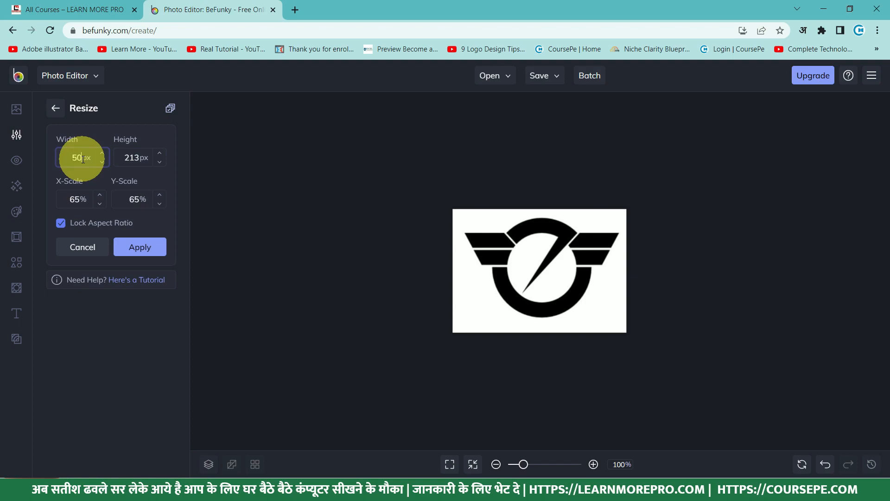
{"action": "type", "text": "0"}
{"action": "key", "text": "Tab"}
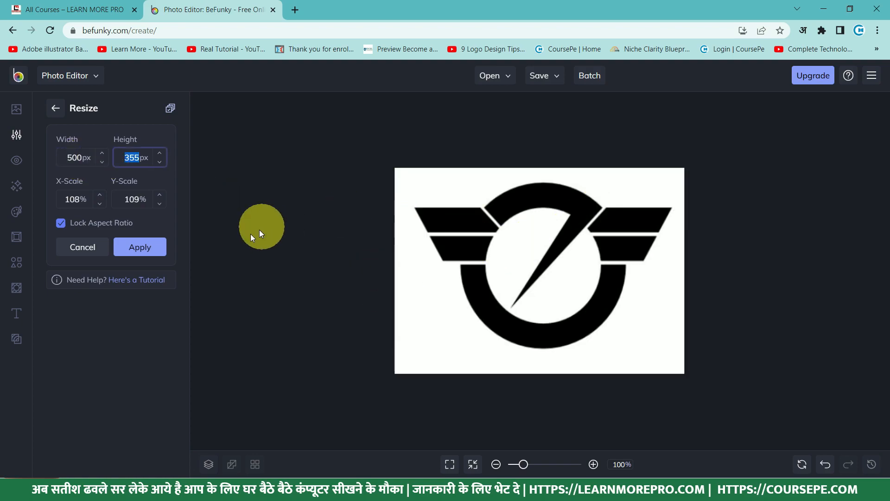
{"action": "left_click", "coordinate": [145, 246]}
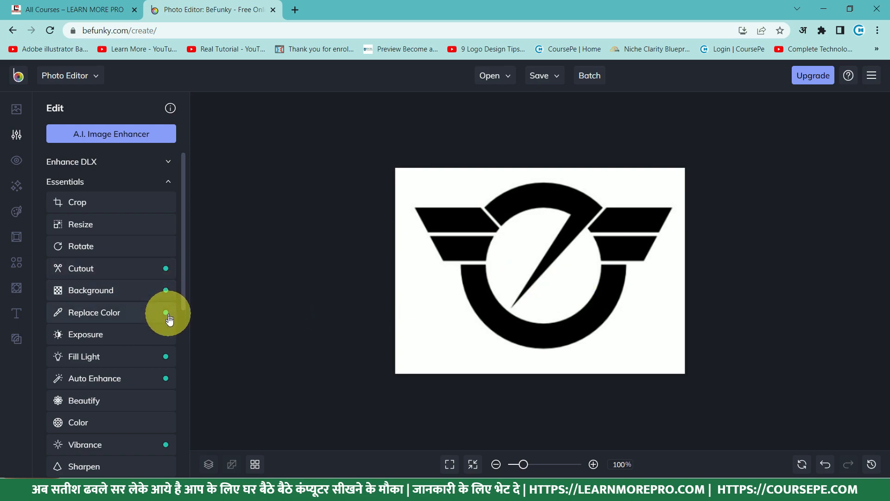
Apply a Tint with white as Color Value 2 at 86% opacity to fade the logo.
{"action": "scroll", "coordinate": [133, 400], "scroll_direction": "down", "scroll_amount": 2}
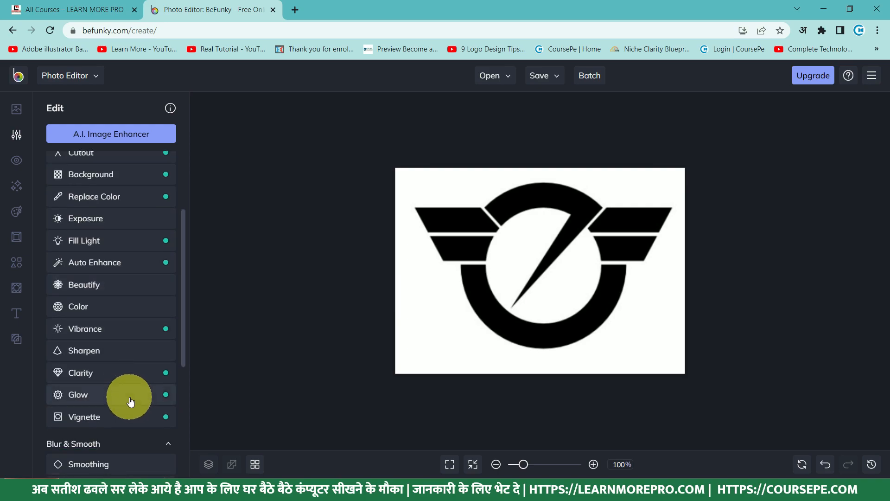
{"action": "scroll", "coordinate": [127, 357], "scroll_direction": "down", "scroll_amount": 4}
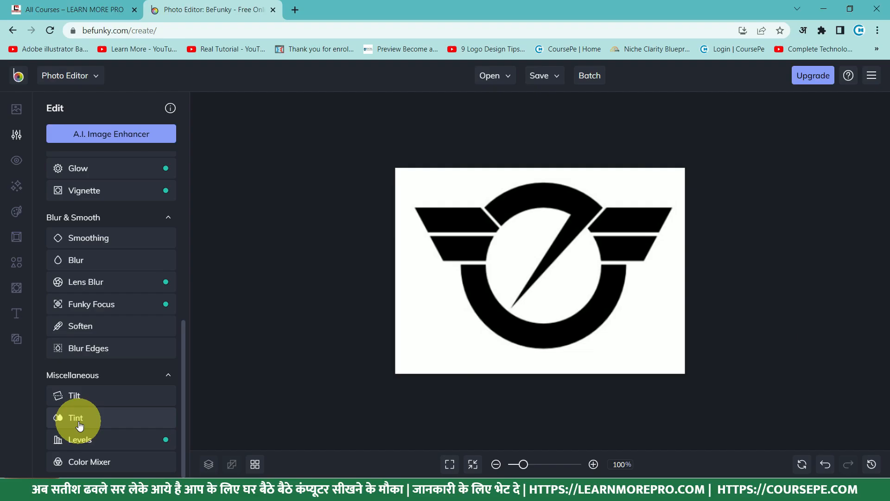
{"action": "left_click", "coordinate": [79, 425]}
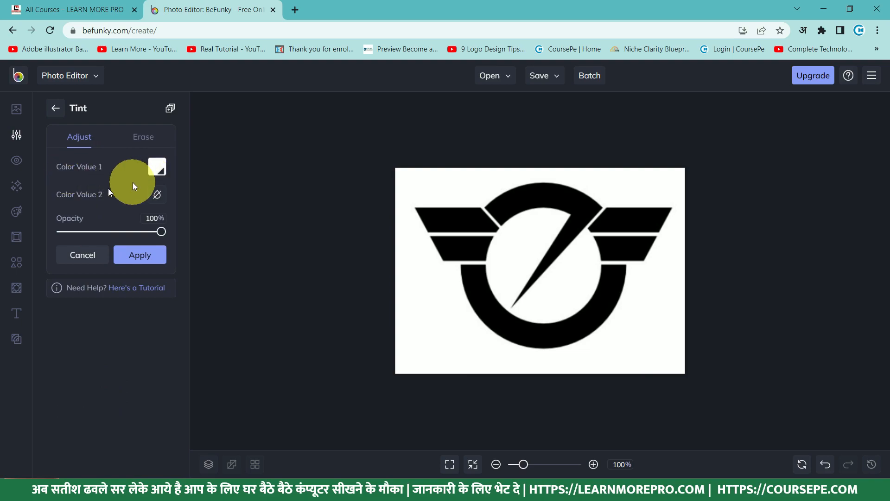
{"action": "left_click", "coordinate": [160, 196]}
{"action": "left_click_drag", "start_coordinate": [222, 257], "coordinate": [174, 217]}
{"action": "left_click", "coordinate": [137, 180]}
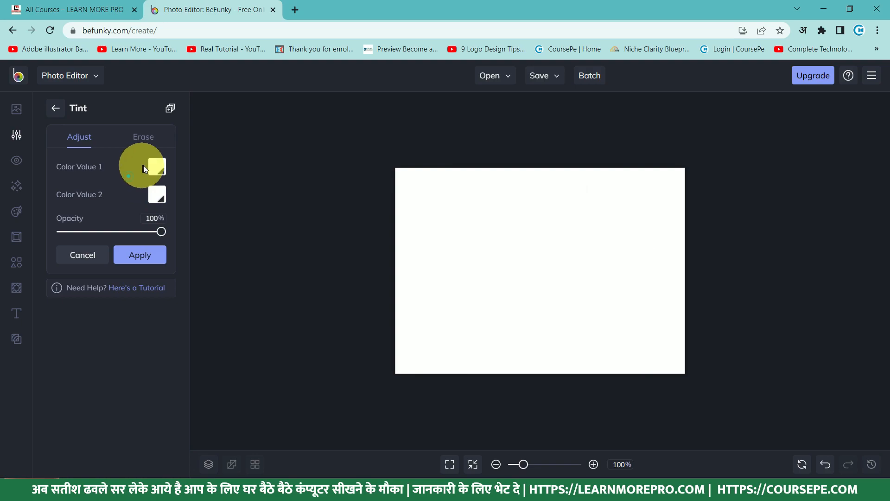
{"action": "mouse_move", "coordinate": [161, 237]}
{"action": "left_mouse_down"}
{"action": "mouse_move", "coordinate": [71, 231]}
{"action": "mouse_move", "coordinate": [153, 237]}
{"action": "left_mouse_up"}
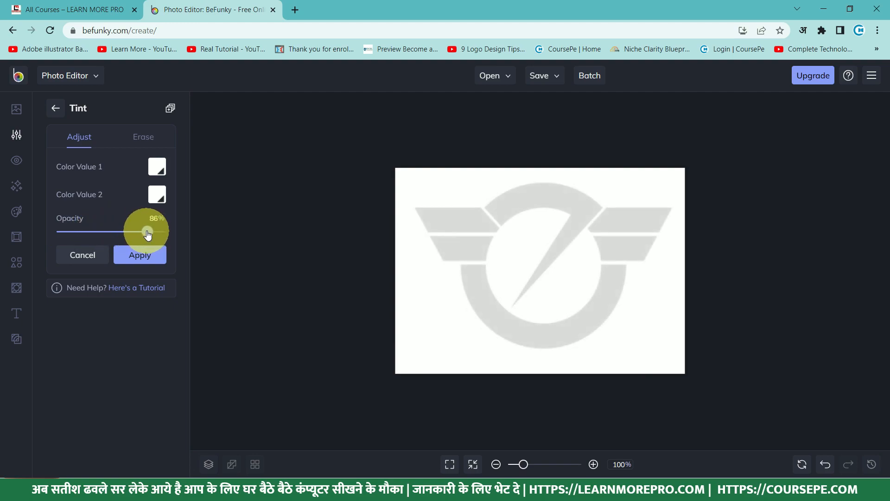
{"action": "mouse_move", "coordinate": [153, 237]}
{"action": "left_mouse_down"}
{"action": "mouse_move", "coordinate": [117, 233]}
{"action": "mouse_move", "coordinate": [148, 238]}
{"action": "left_mouse_up"}
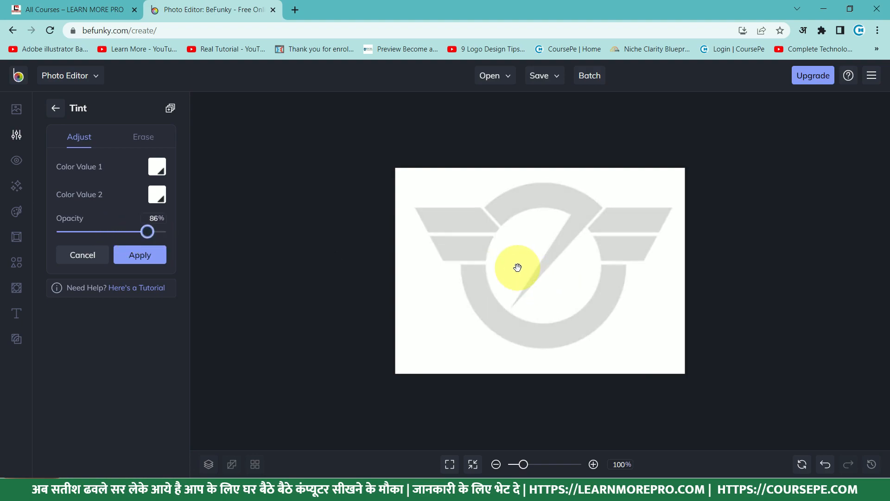
Save the faded image to the computer as logo.jpg and return to Excel.
{"action": "left_click", "coordinate": [548, 79]}
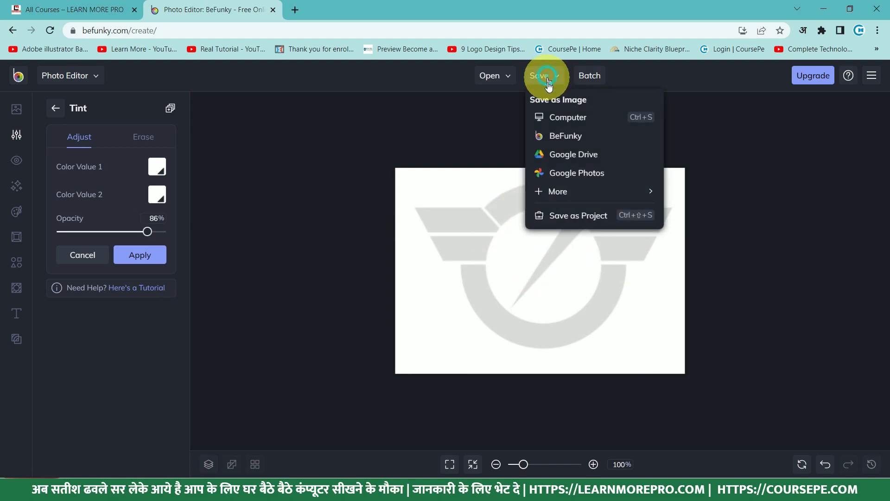
{"action": "left_click", "coordinate": [567, 121]}
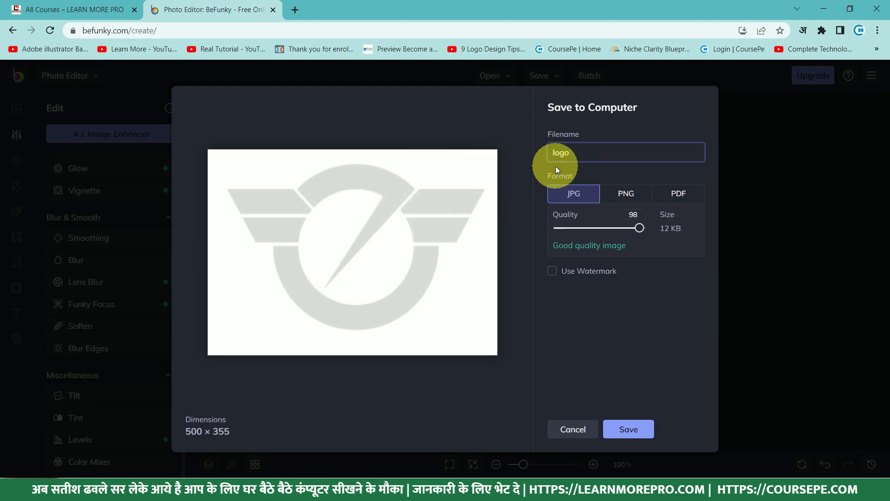
{"action": "left_click", "coordinate": [630, 429]}
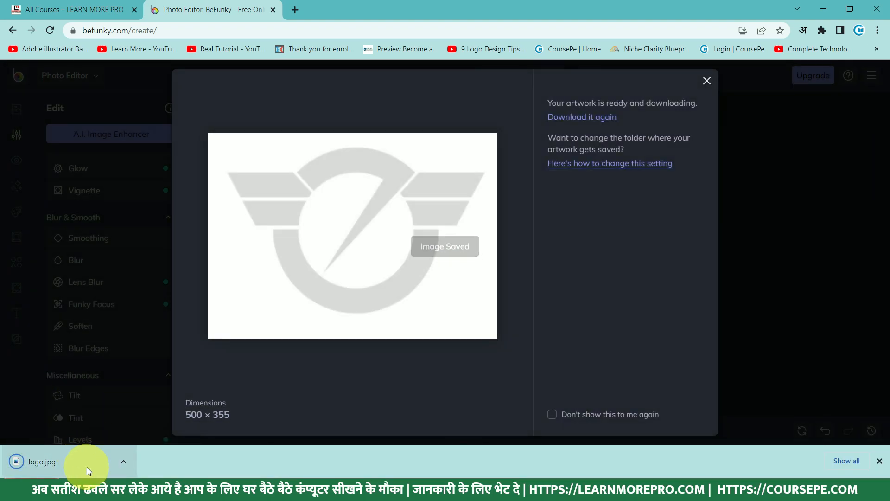
{"action": "key", "text": "alt+Tab"}
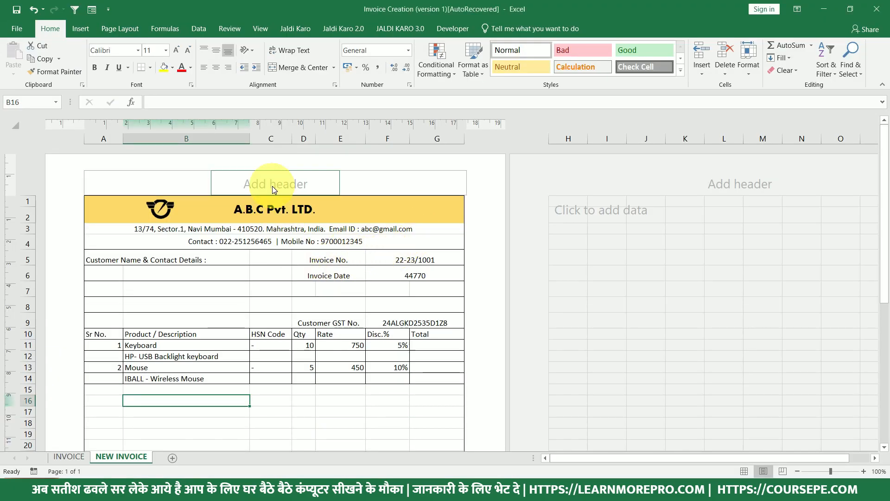
Insert the downloaded faded logo into the centre header section.
{"action": "left_click", "coordinate": [272, 184]}
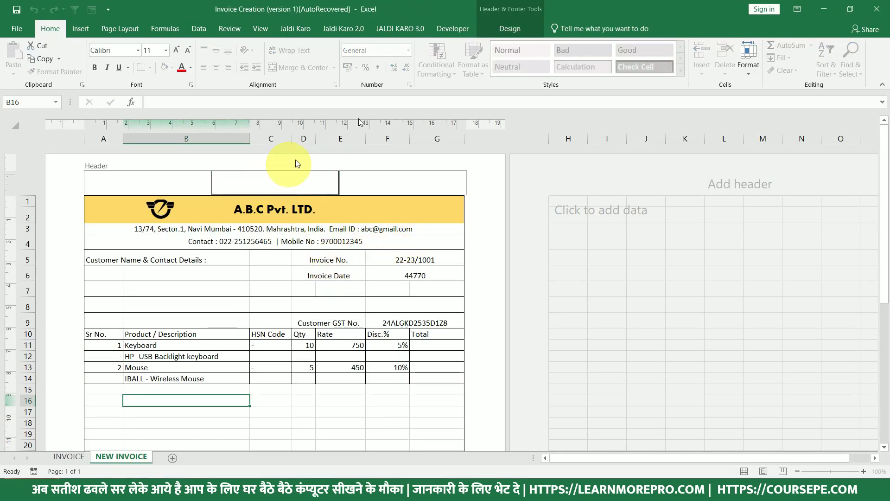
{"action": "left_click", "coordinate": [506, 31]}
{"action": "left_click", "coordinate": [240, 70]}
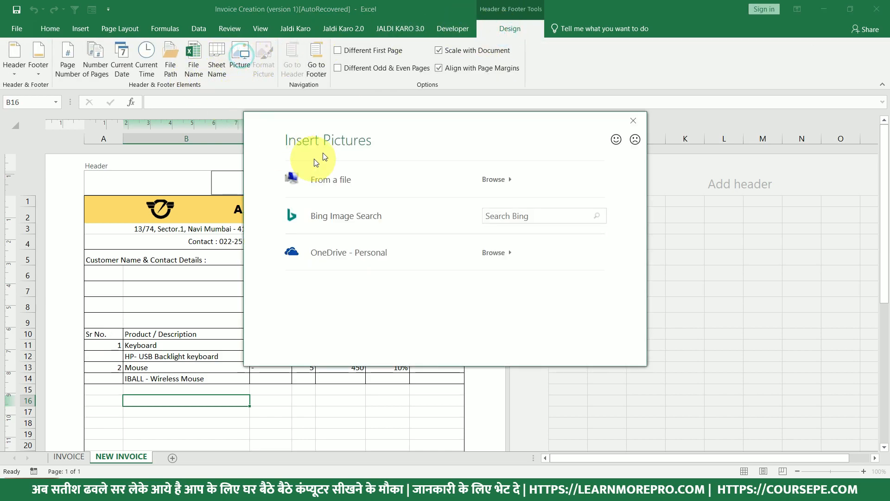
{"action": "left_click", "coordinate": [327, 180]}
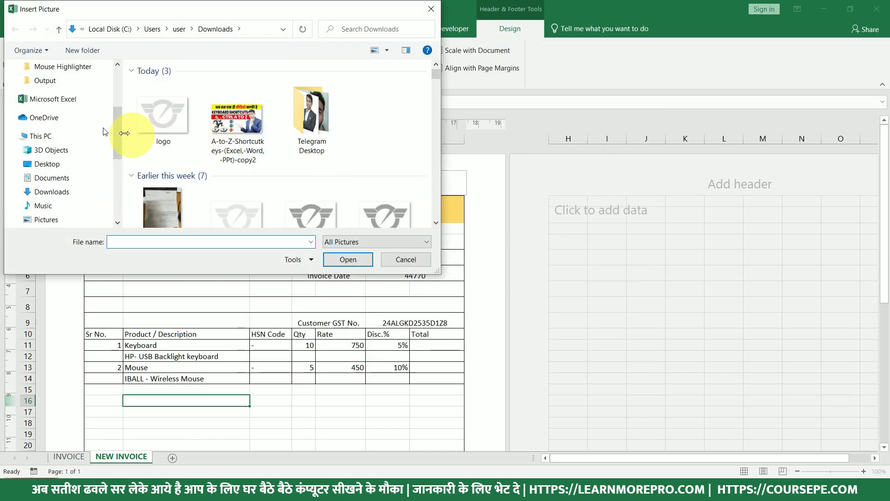
{"action": "left_click", "coordinate": [162, 124]}
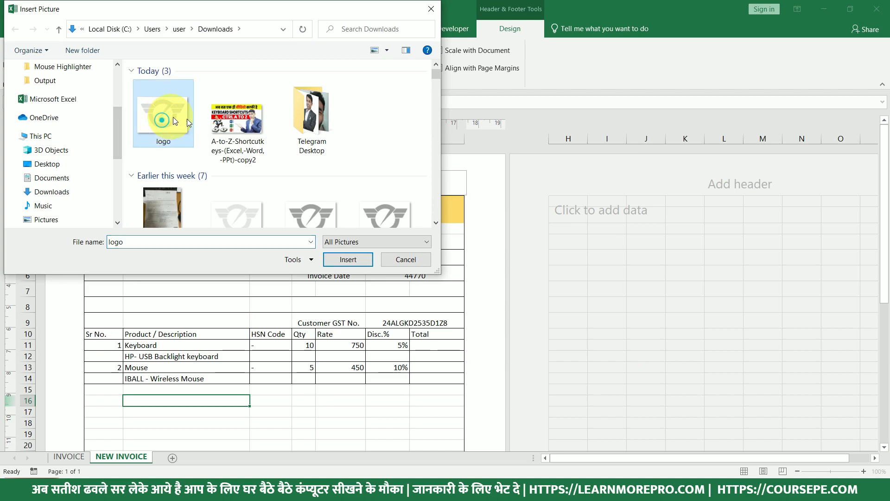
{"action": "left_click", "coordinate": [349, 259]}
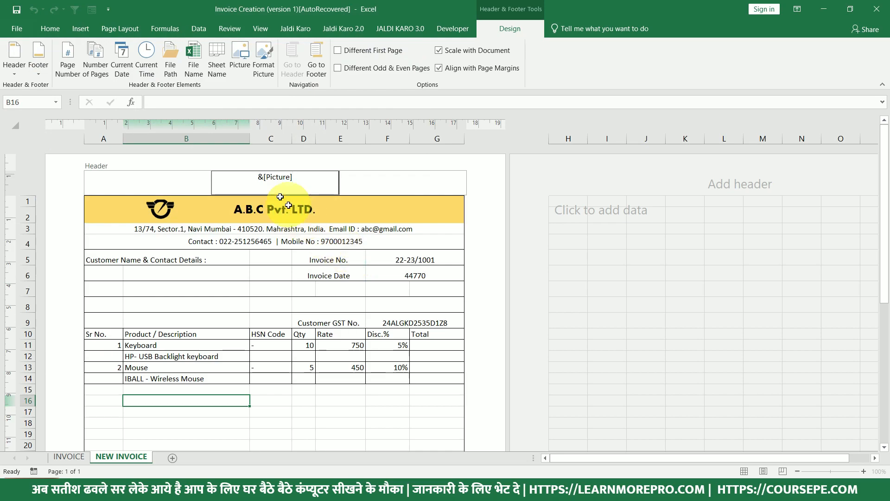
Add blank lines above &[Picture] to drop the logo behind the items, then preview the page.
{"action": "left_click", "coordinate": [258, 176]}
{"action": "key", "text": "Return"}
{"action": "key", "text": "Return"}
{"action": "key", "text": "Return"}
{"action": "key", "text": "Return"}
{"action": "key", "text": "Return"}
{"action": "key", "text": "Return"}
{"action": "key", "text": "Return"}
{"action": "key", "text": "Return"}
{"action": "key", "text": "Return"}
{"action": "key", "text": "Return"}
{"action": "key", "text": "Return"}
{"action": "key", "text": "Return"}
{"action": "key", "text": "Return"}
{"action": "key", "text": "Return"}
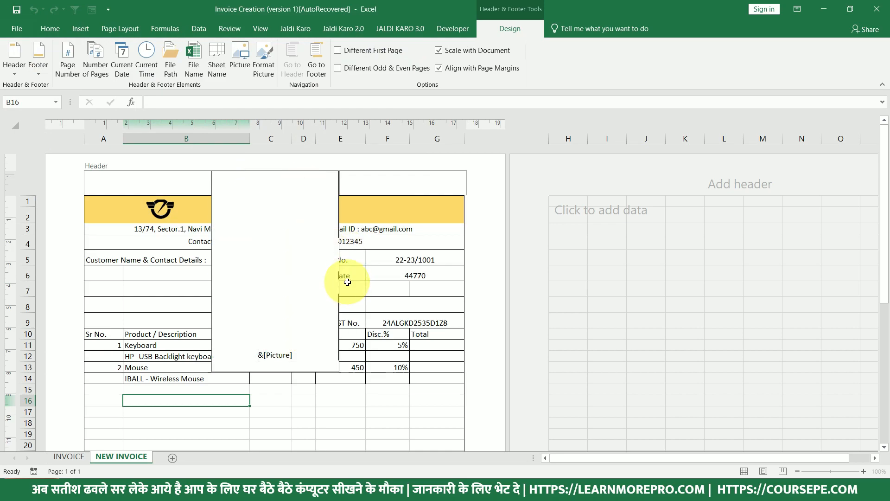
{"action": "left_click", "coordinate": [366, 380]}
{"action": "scroll", "coordinate": [294, 373], "scroll_direction": "down", "scroll_amount": 5}
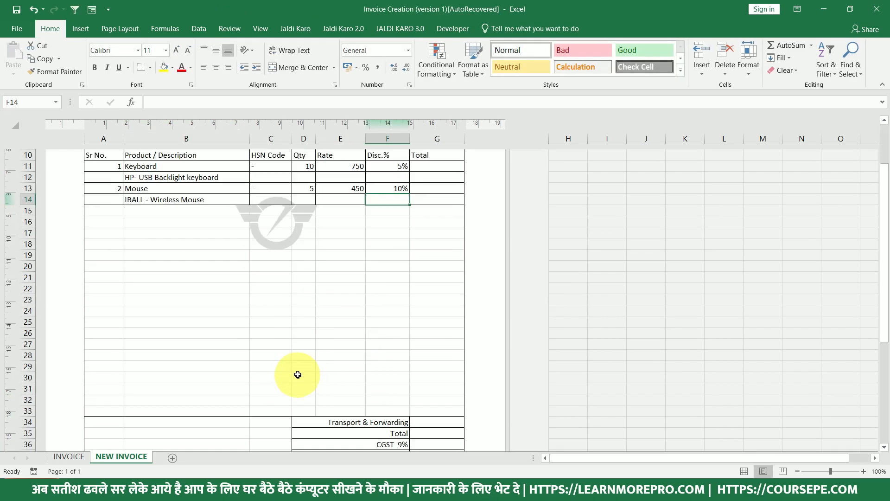
{"action": "scroll", "coordinate": [272, 291], "scroll_direction": "up", "scroll_amount": 5}
{"action": "left_click", "coordinate": [272, 183]}
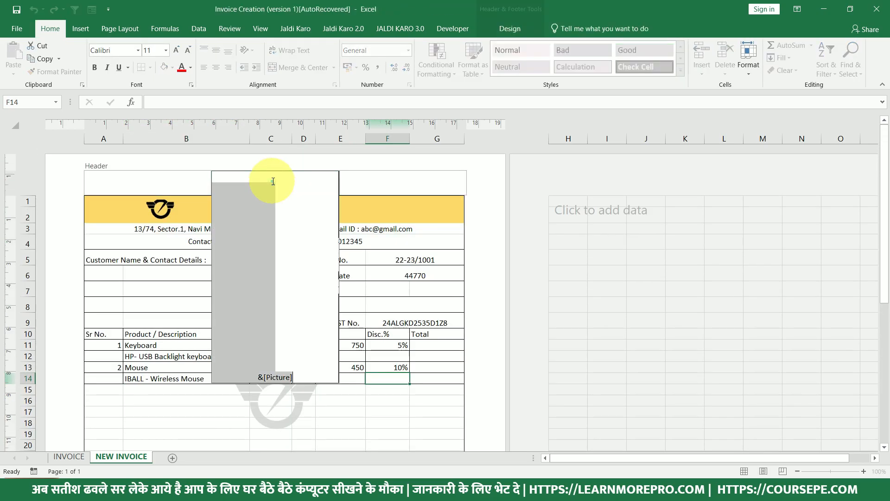
{"action": "left_click", "coordinate": [380, 389]}
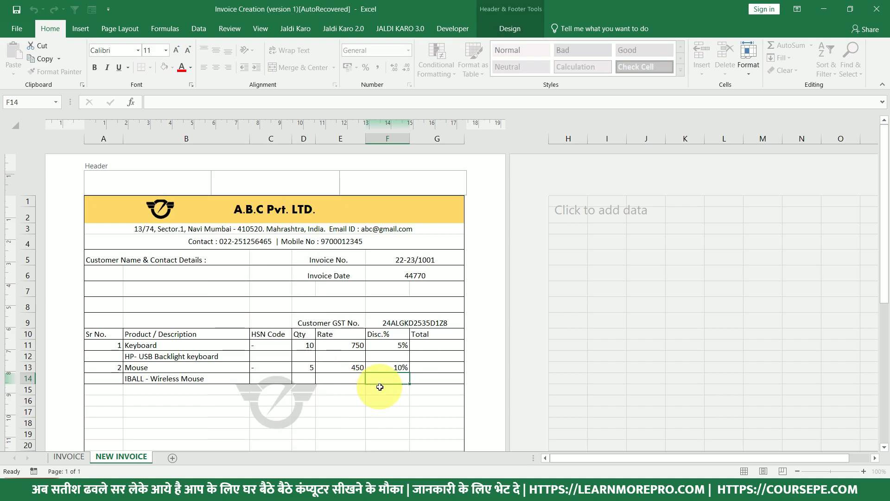
{"action": "scroll", "coordinate": [358, 357], "scroll_direction": "down", "scroll_amount": 3}
{"action": "scroll", "coordinate": [329, 334], "scroll_direction": "down", "scroll_amount": 1}
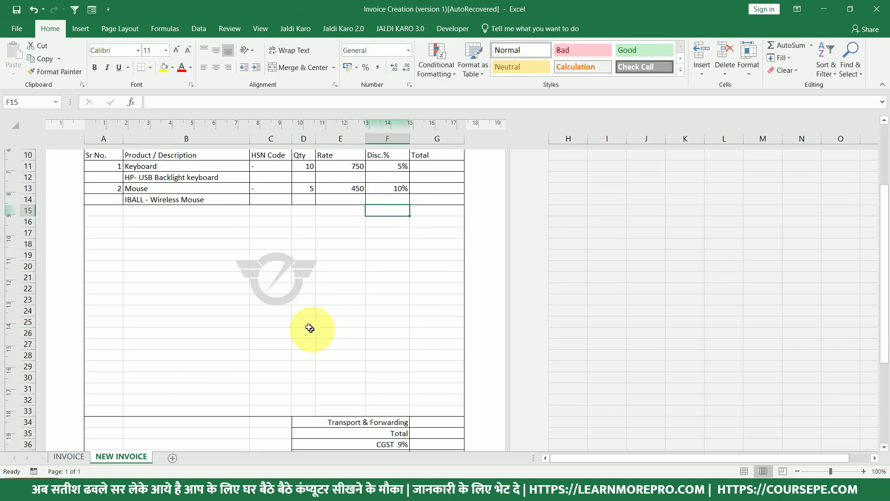
{"action": "key", "text": "ctrl+p"}
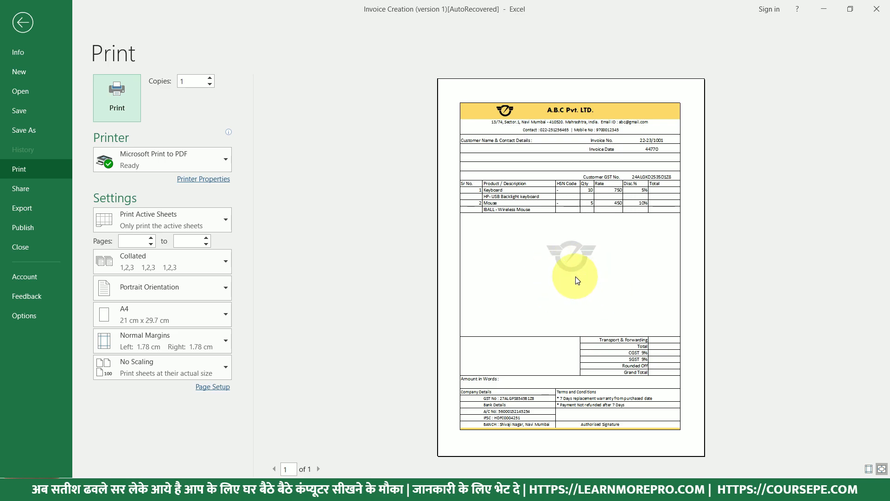
Close the print preview and briefly open, then leave, the page's centre header section.
{"action": "key", "text": "Escape"}
{"action": "scroll", "coordinate": [280, 220], "scroll_direction": "up", "scroll_amount": 4}
{"action": "left_click", "coordinate": [282, 201]}
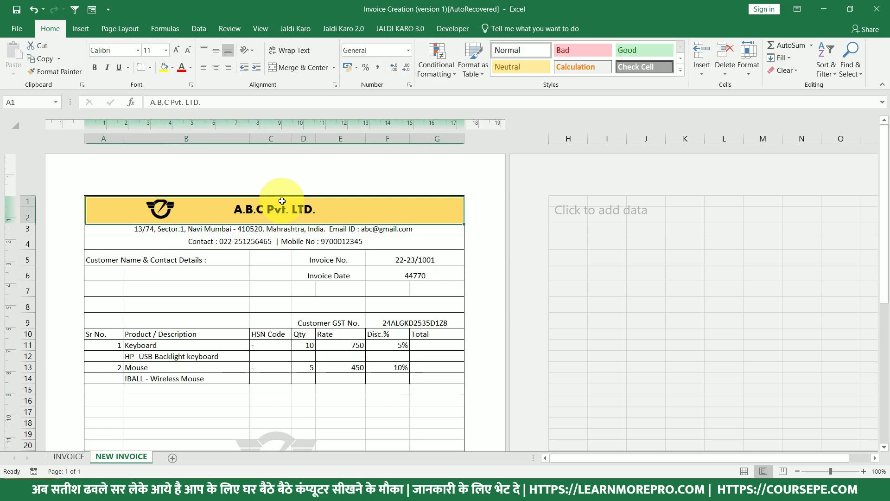
{"action": "left_click", "coordinate": [281, 188]}
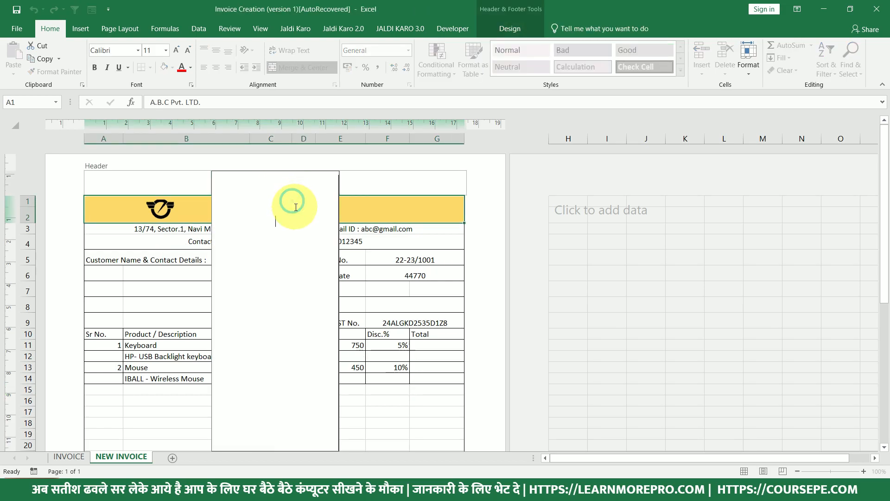
{"action": "left_click", "coordinate": [388, 345]}
{"action": "scroll", "coordinate": [380, 339], "scroll_direction": "down", "scroll_amount": 5}
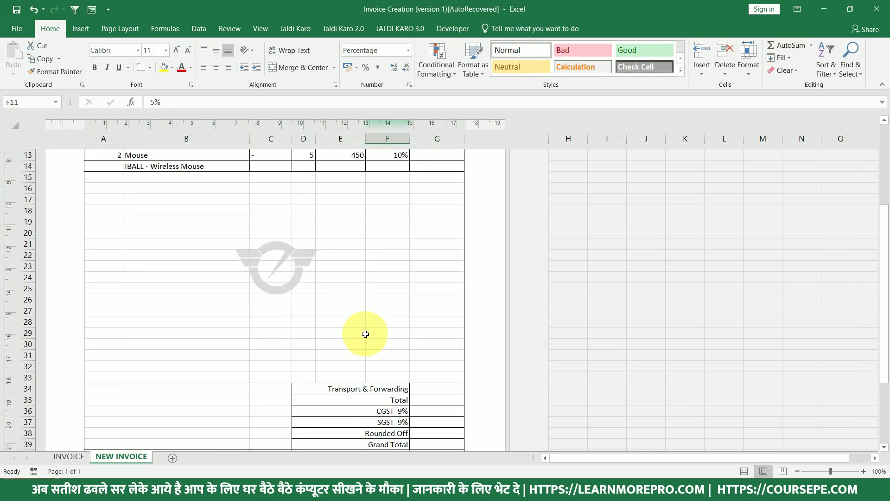
Preview the invoice print again, then return to the NEW INVOICE sheet.
{"action": "key", "text": "ctrl+p"}
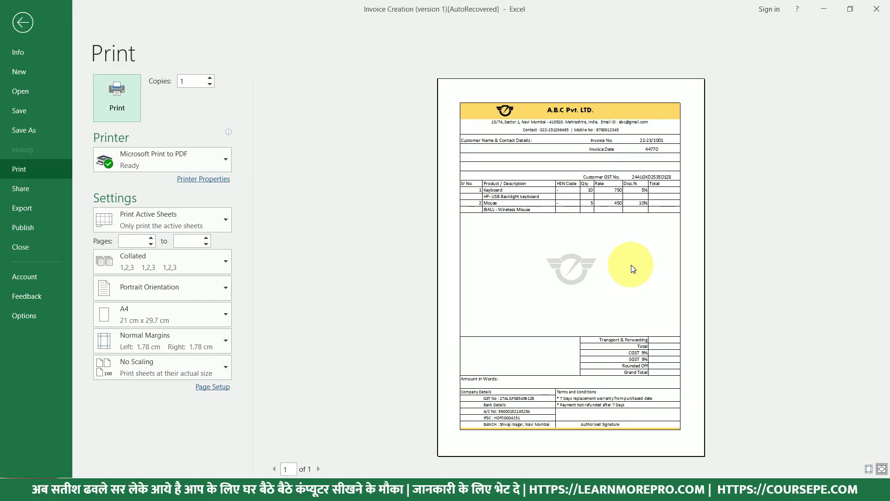
{"action": "left_click", "coordinate": [634, 242]}
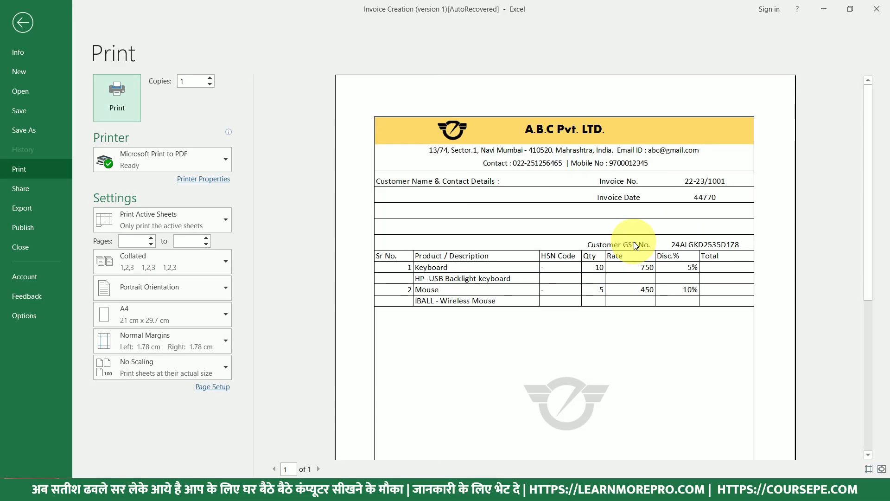
{"action": "key", "text": "Escape"}
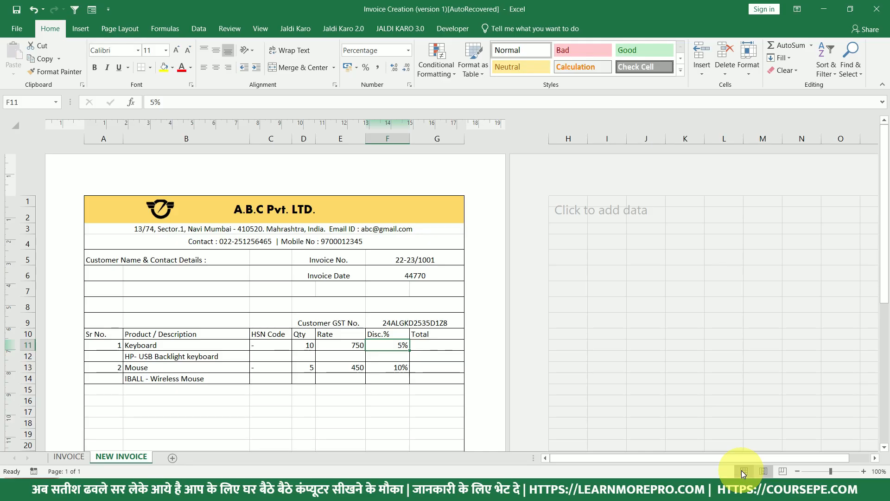
Switch to Normal view and centre the serial numbers in A10:A14 vertically and horizontally.
{"action": "left_click", "coordinate": [742, 470]}
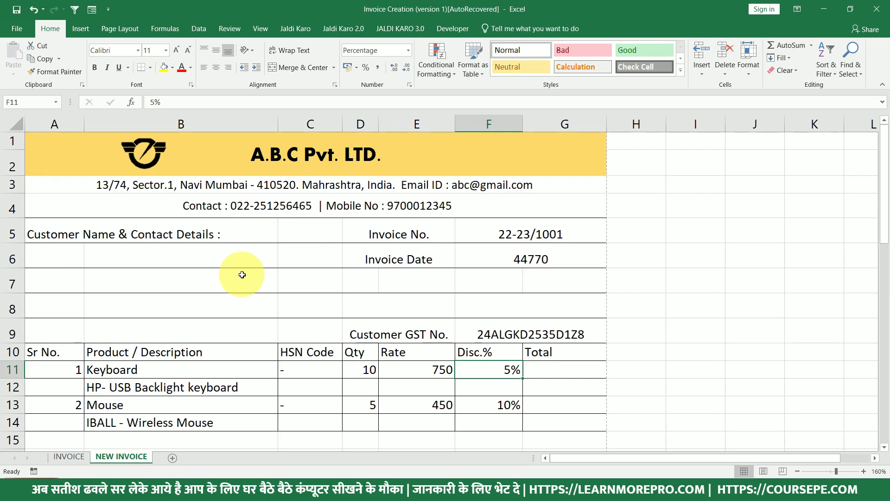
{"action": "scroll", "coordinate": [241, 278], "scroll_direction": "down", "scroll_amount": 1}
{"action": "left_click_drag", "start_coordinate": [61, 291], "coordinate": [66, 360]}
{"action": "left_click", "coordinate": [212, 52]}
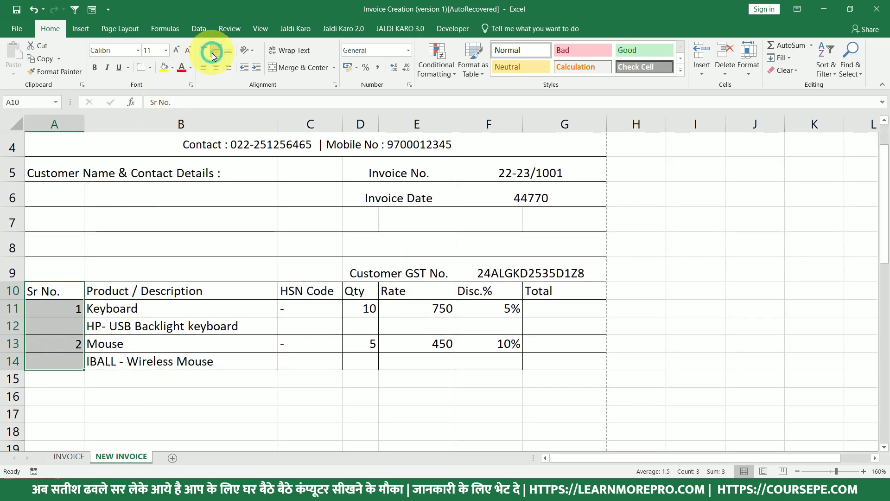
{"action": "left_click", "coordinate": [218, 68]}
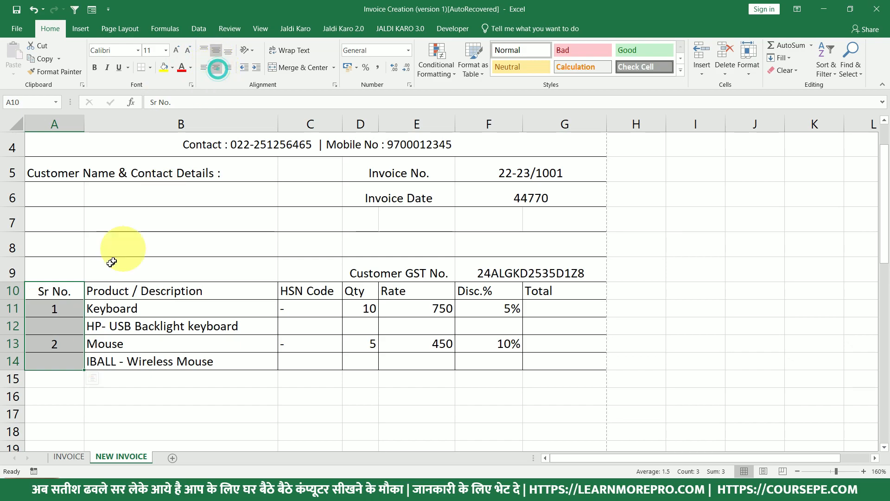
Centre the row 10 column headings from Sr No. to Total, middle and center.
{"action": "left_click_drag", "start_coordinate": [59, 291], "coordinate": [574, 284]}
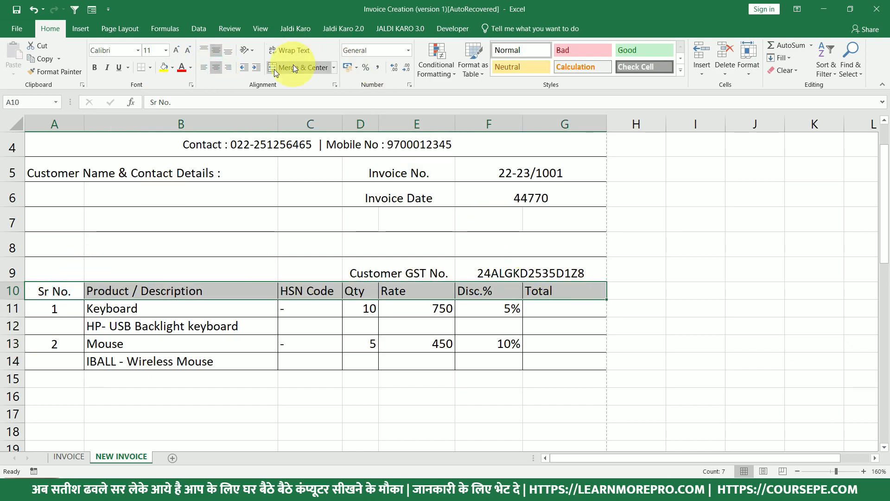
{"action": "left_click", "coordinate": [216, 51]}
{"action": "left_click", "coordinate": [217, 68]}
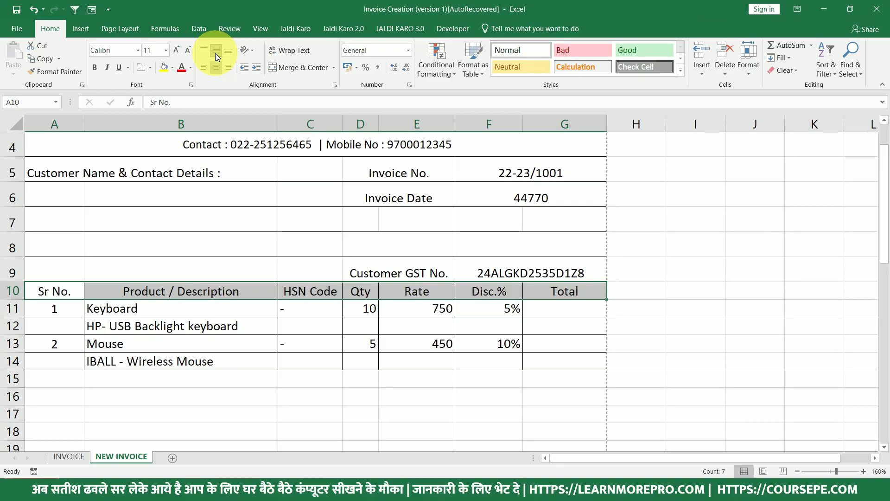
{"action": "left_click", "coordinate": [561, 308]}
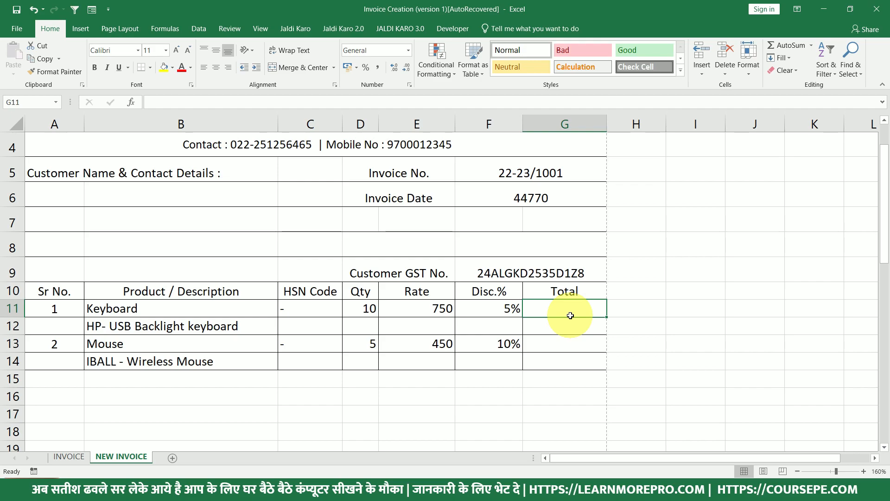
Format the rates in E11:E13 as English (India) rupee accounting.
{"action": "left_click_drag", "start_coordinate": [440, 310], "coordinate": [444, 343]}
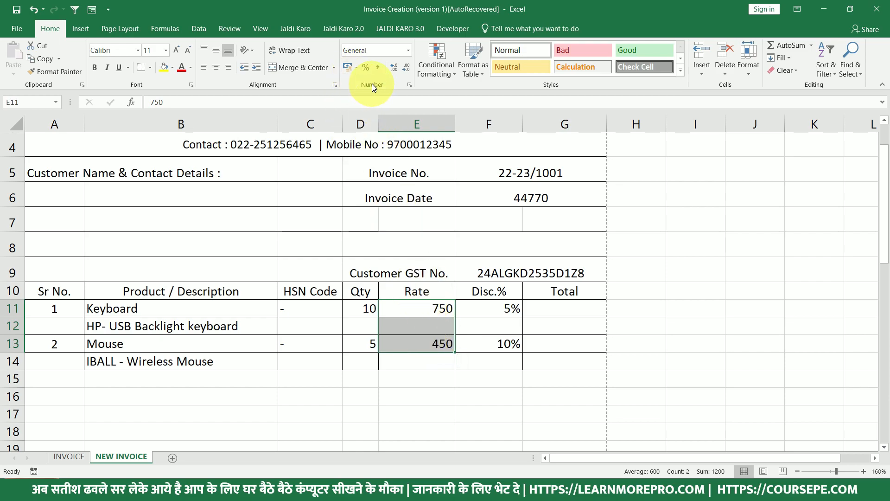
{"action": "left_click", "coordinate": [357, 67]}
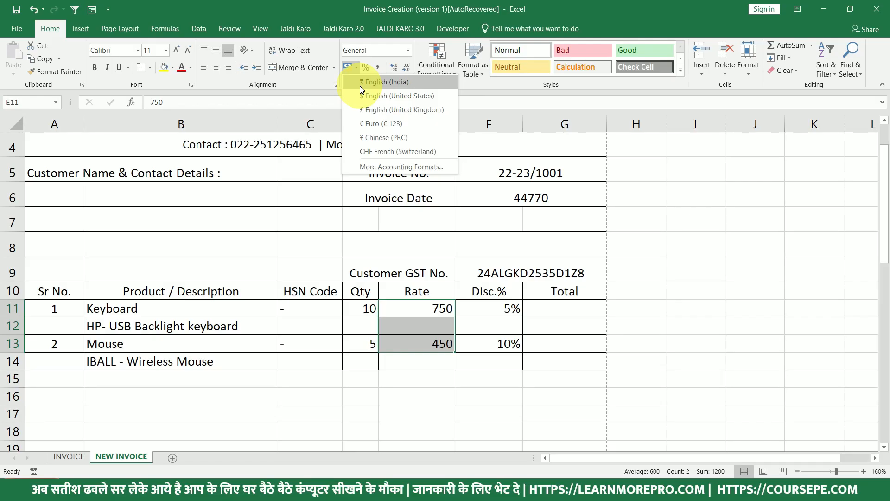
{"action": "left_click", "coordinate": [359, 85]}
Enter =D11*E11 in G11 so the Keyboard total shows ₹7,500.00.
{"action": "left_click", "coordinate": [563, 318]}
{"action": "left_click", "coordinate": [557, 306]}
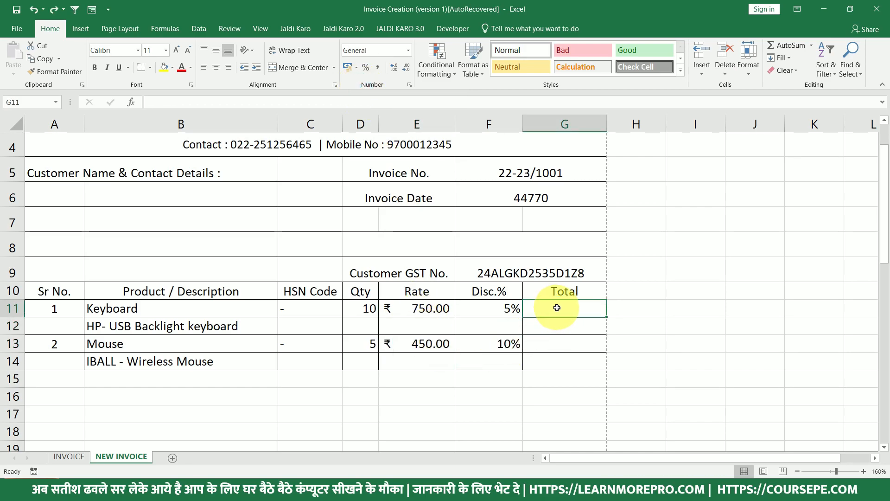
{"action": "type", "text": "="}
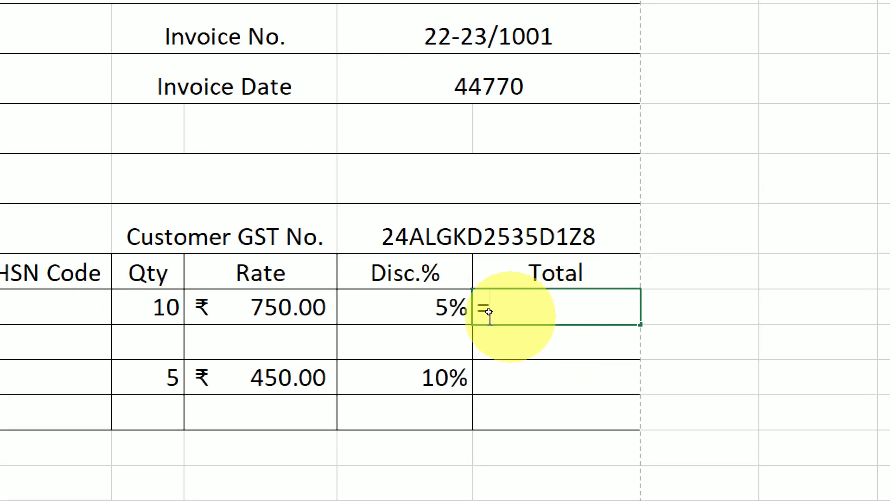
{"action": "left_click", "coordinate": [366, 308]}
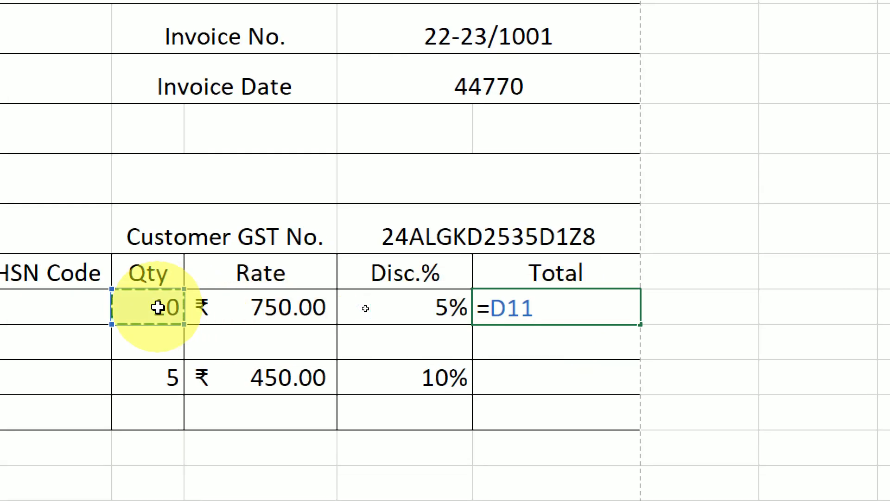
{"action": "type", "text": "*"}
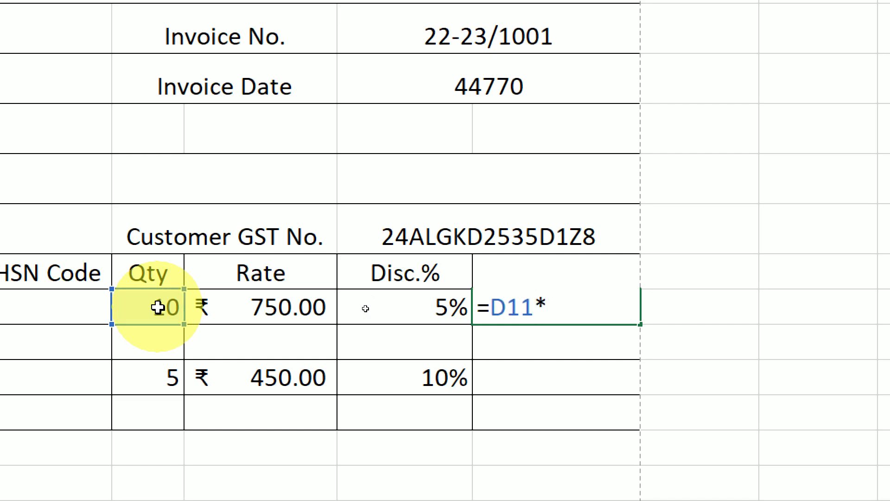
{"action": "left_click", "coordinate": [246, 310]}
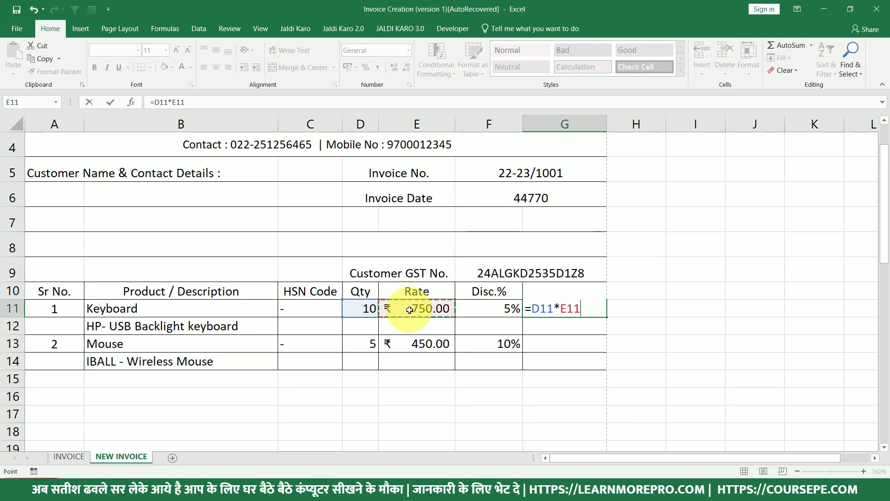
{"action": "key", "text": "Return"}
Enter =D13*E13 in G13 for the Mouse line total and verify the formula.
{"action": "left_click", "coordinate": [547, 350]}
{"action": "left_click", "coordinate": [580, 308]}
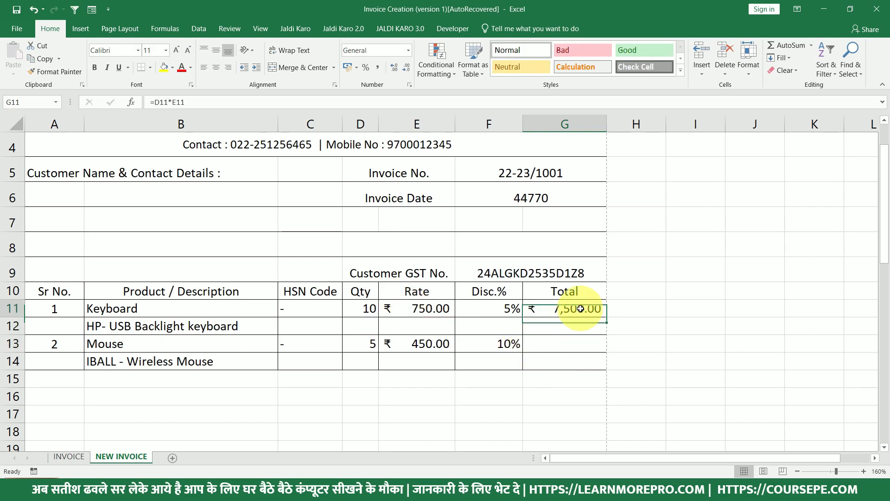
{"action": "left_click", "coordinate": [573, 343]}
{"action": "type", "text": "="}
{"action": "left_click", "coordinate": [371, 343]}
{"action": "type", "text": "*"}
{"action": "left_click", "coordinate": [431, 343]}
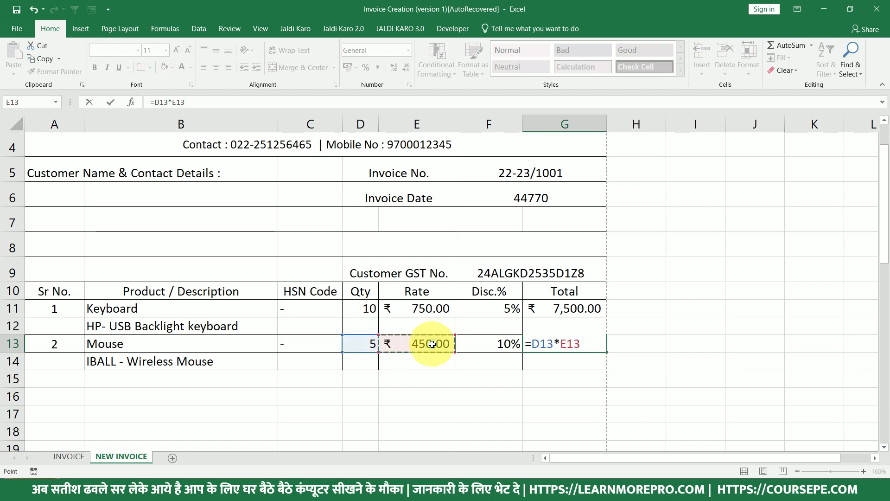
{"action": "key", "text": "Return"}
{"action": "left_click", "coordinate": [575, 344]}
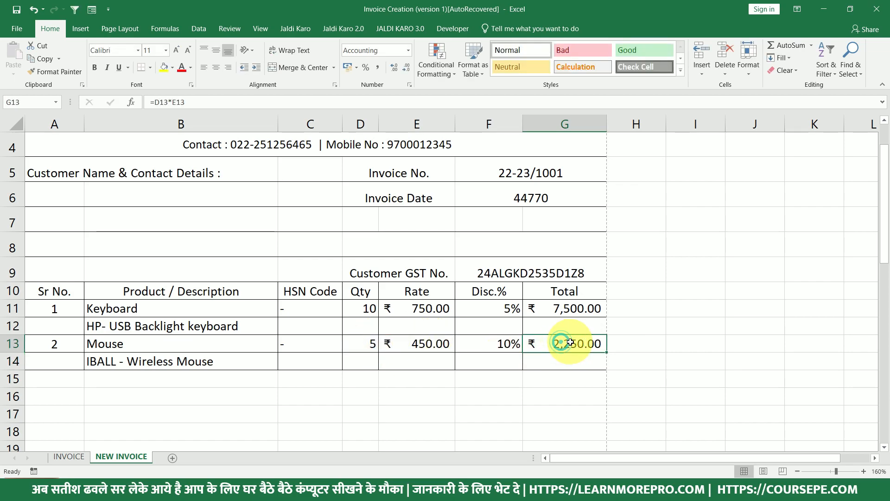
{"action": "scroll", "coordinate": [563, 241], "scroll_direction": "down", "scroll_amount": 2}
{"action": "double_click", "coordinate": [563, 242]}
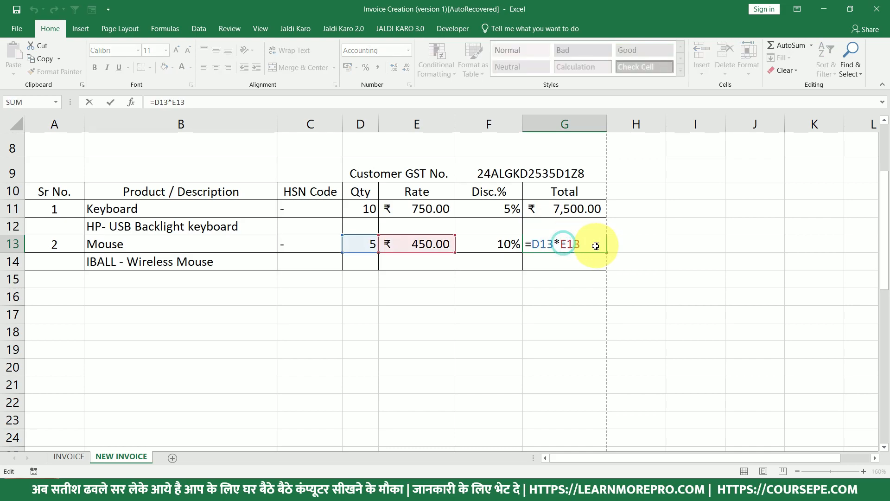
{"action": "key", "text": "Escape"}
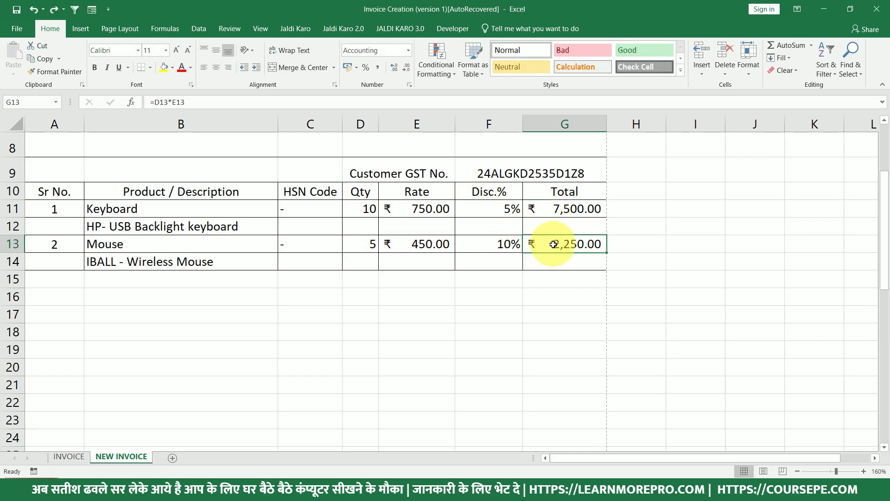
Enter a ₹500.00 rupee-accounting Transport & Forwarding charge in G34, then select Total G35.
{"action": "scroll", "coordinate": [553, 240], "scroll_direction": "up", "scroll_amount": 2}
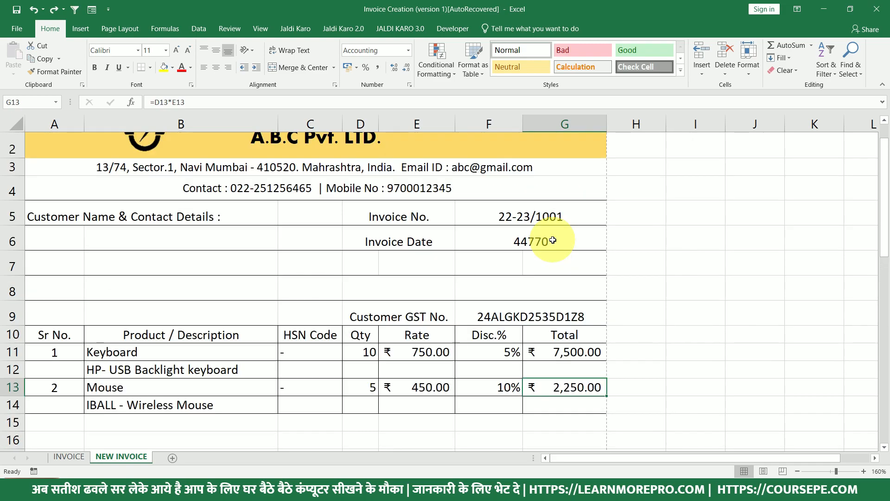
{"action": "scroll", "coordinate": [549, 250], "scroll_direction": "down", "scroll_amount": 3}
{"action": "scroll", "coordinate": [560, 259], "scroll_direction": "down", "scroll_amount": 2}
{"action": "scroll", "coordinate": [560, 264], "scroll_direction": "down", "scroll_amount": 1}
{"action": "scroll", "coordinate": [562, 283], "scroll_direction": "down", "scroll_amount": 2}
{"action": "left_click", "coordinate": [554, 280]}
{"action": "type", "text": "500"}
{"action": "key", "text": "Return"}
{"action": "left_click", "coordinate": [556, 280]}
{"action": "left_click", "coordinate": [348, 68]}
{"action": "left_click", "coordinate": [571, 299]}
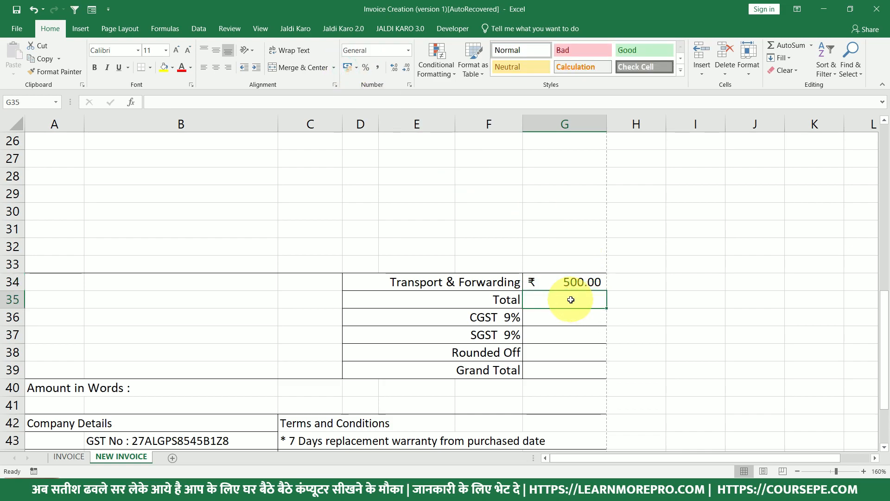
{"action": "scroll", "coordinate": [576, 292], "scroll_direction": "up", "scroll_amount": 6}
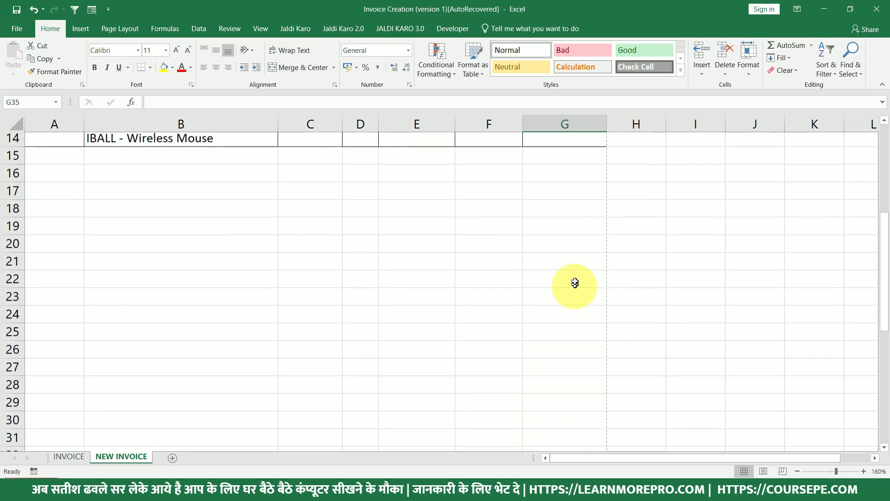
{"action": "scroll", "coordinate": [568, 241], "scroll_direction": "down", "scroll_amount": 4}
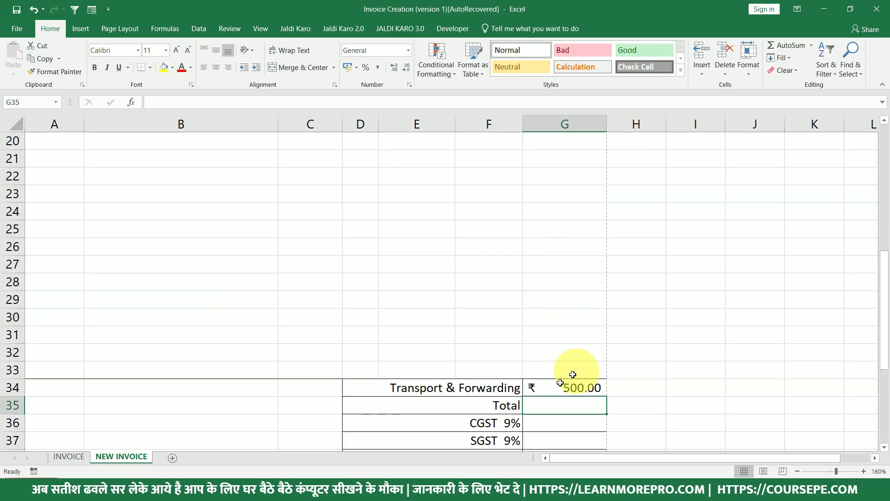
Start the Total formula in G35 as =SUM(G11:G33).
{"action": "type", "text": "=sum"}
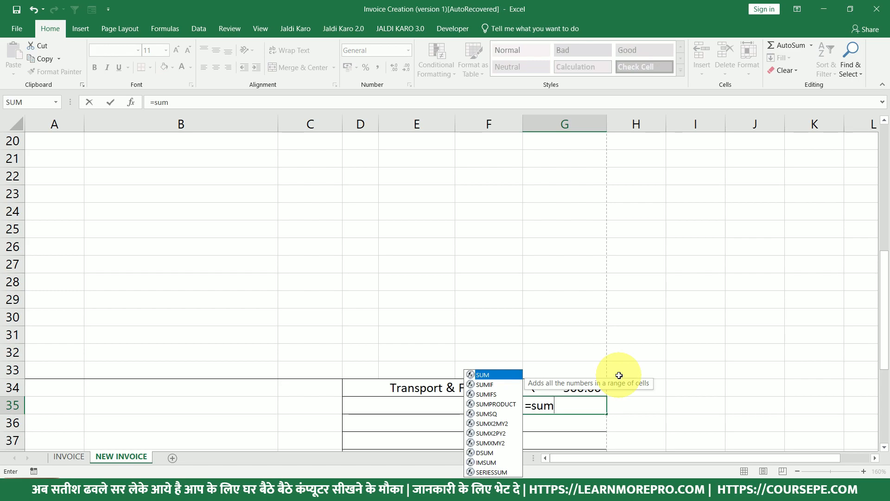
{"action": "key", "text": "Tab"}
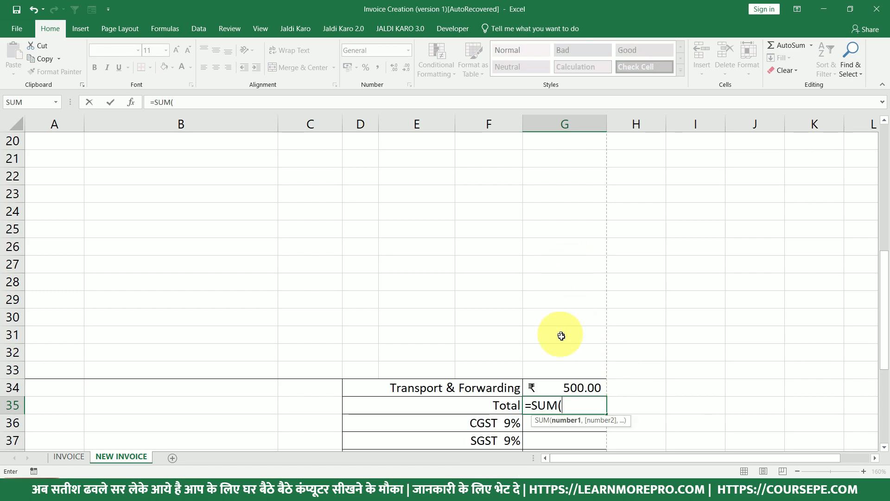
{"action": "left_click_drag", "start_coordinate": [570, 369], "coordinate": [569, 302]}
{"action": "scroll", "coordinate": [570, 302], "scroll_direction": "down", "scroll_amount": 2}
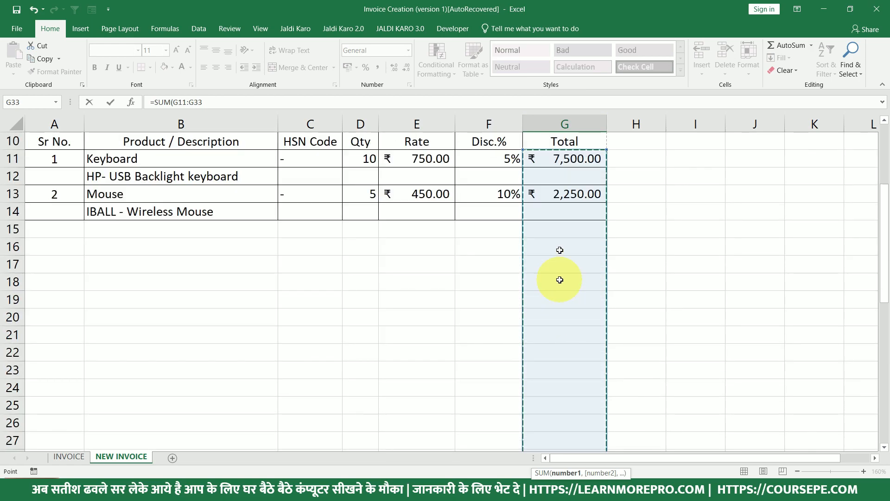
{"action": "scroll", "coordinate": [566, 159], "scroll_direction": "down", "scroll_amount": 6}
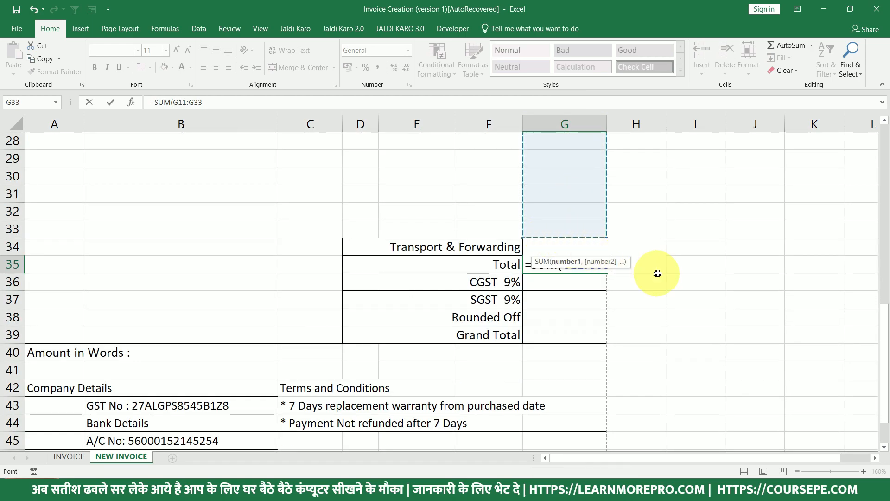
{"action": "type", "text": ","}
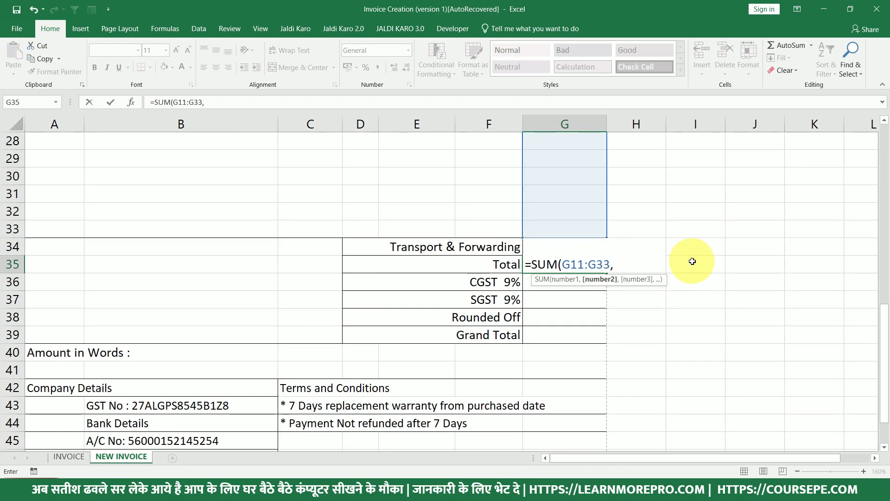
{"action": "key", "text": "BackSpace"}
{"action": "type", "text": ")+"}
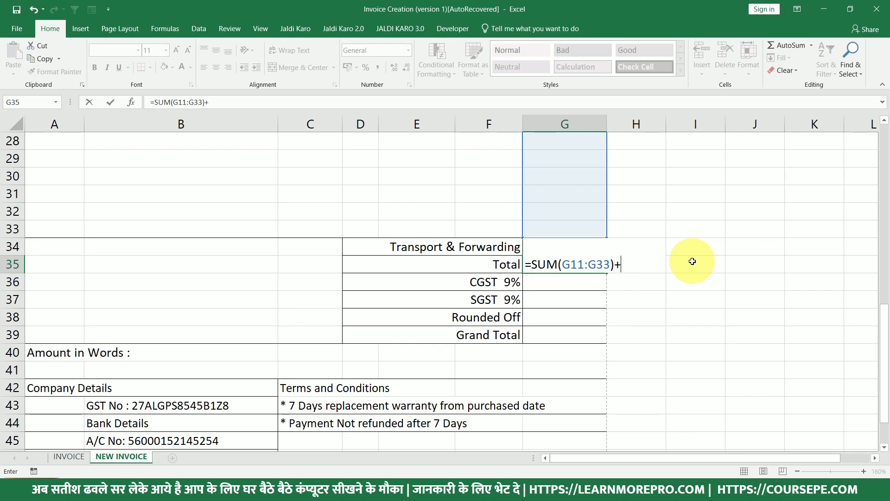
Add the G34 transport charge to the sum, giving ₹10,250.00, and check the formula.
{"action": "left_click", "coordinate": [510, 244]}
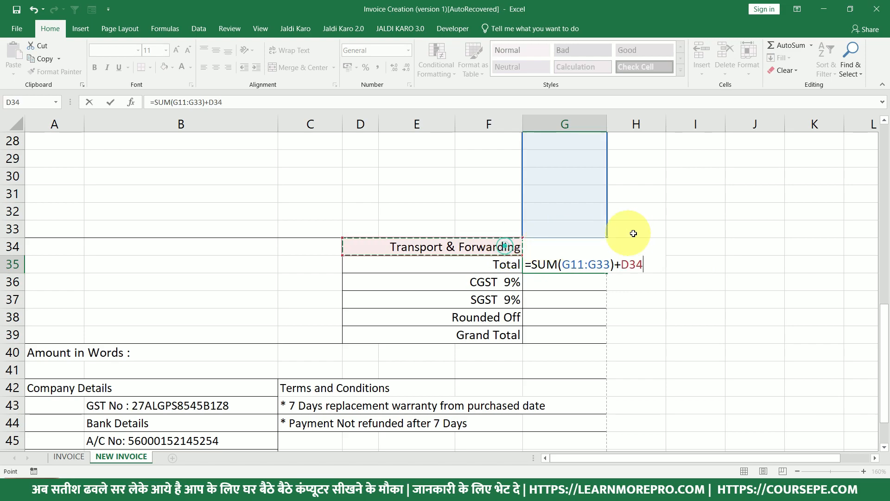
{"action": "key", "text": "Right"}
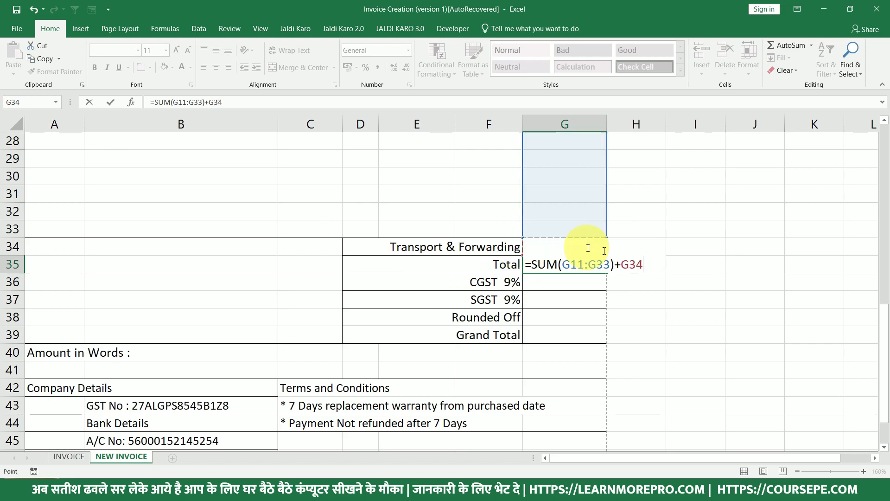
{"action": "key", "text": "Return"}
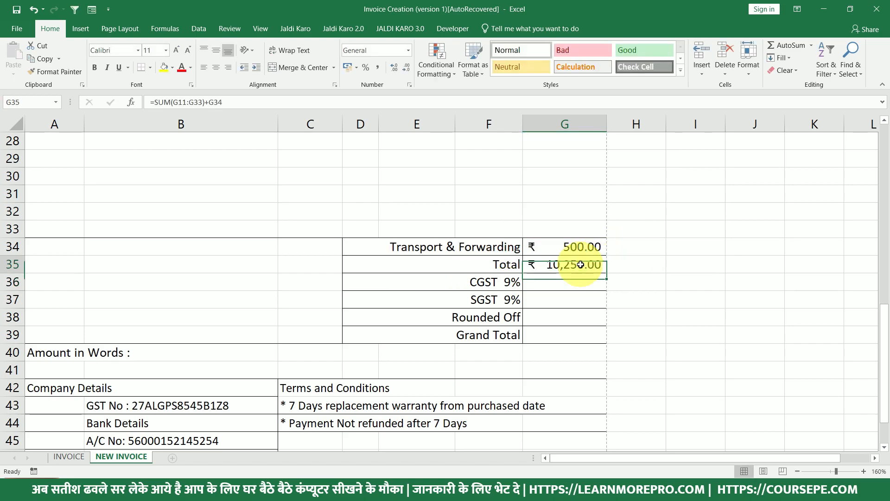
{"action": "double_click", "coordinate": [580, 264]}
{"action": "key", "text": "Escape"}
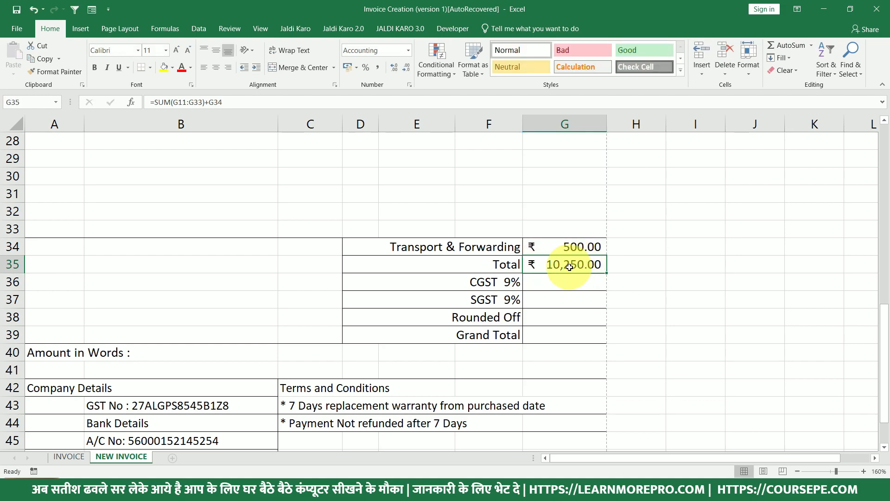
{"action": "scroll", "coordinate": [585, 270], "scroll_direction": "up", "scroll_amount": 3}
{"action": "scroll", "coordinate": [585, 270], "scroll_direction": "up", "scroll_amount": 3}
{"action": "left_click_drag", "start_coordinate": [566, 159], "coordinate": [566, 193]}
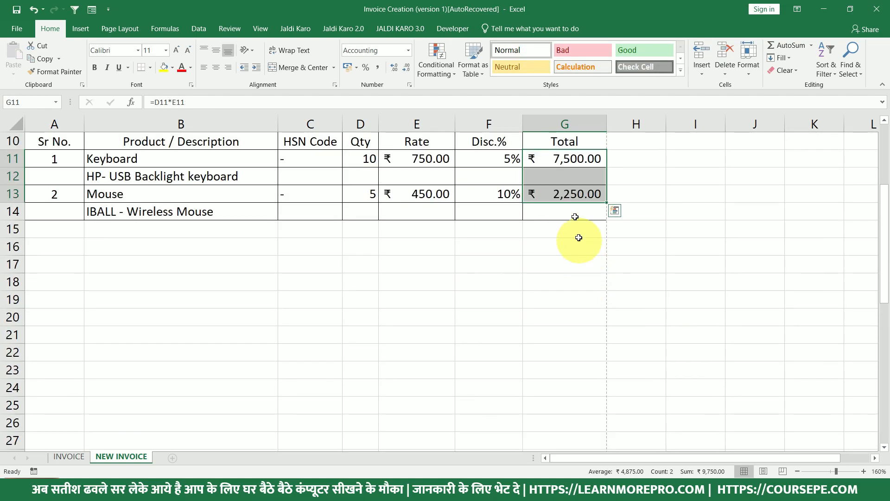
{"action": "left_click_drag", "start_coordinate": [565, 159], "coordinate": [575, 194]}
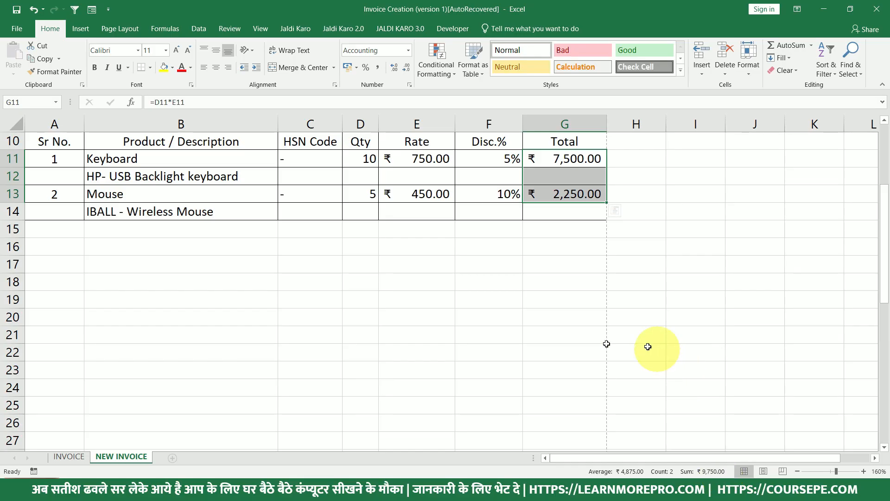
{"action": "left_click", "coordinate": [582, 338]}
{"action": "scroll", "coordinate": [594, 357], "scroll_direction": "down", "scroll_amount": 4}
{"action": "left_click", "coordinate": [575, 353]}
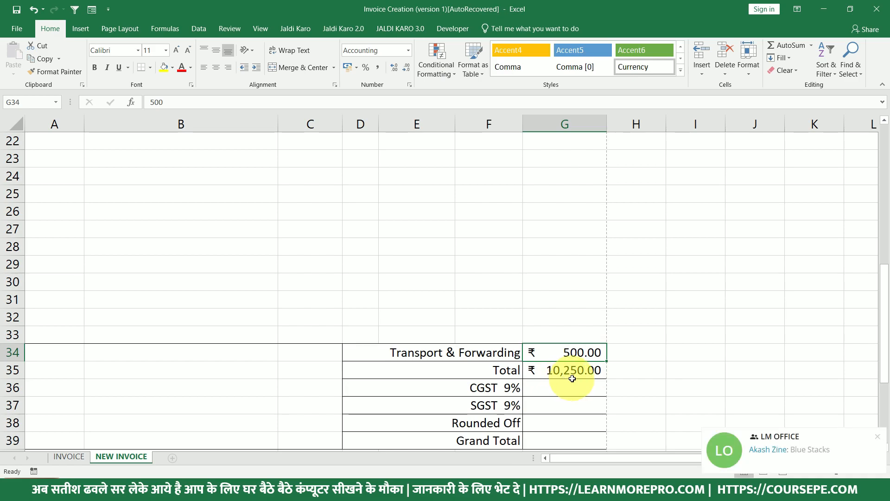
{"action": "left_click", "coordinate": [573, 376]}
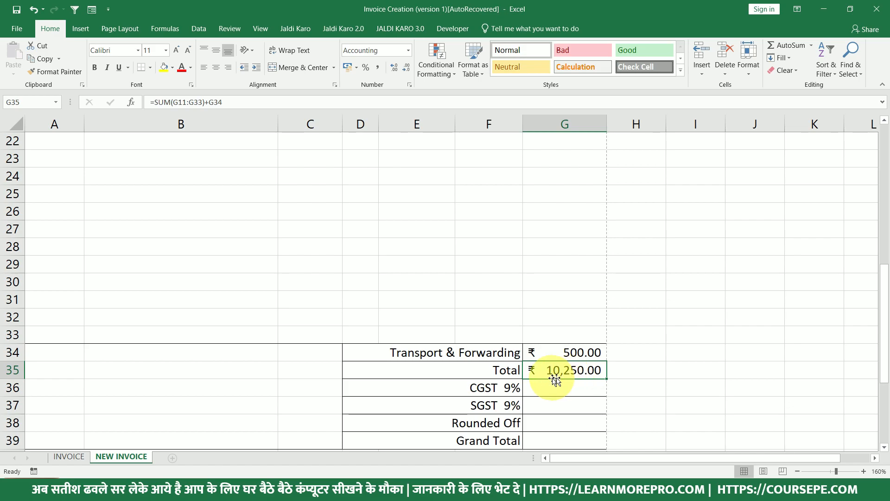
{"action": "left_click", "coordinate": [569, 386]}
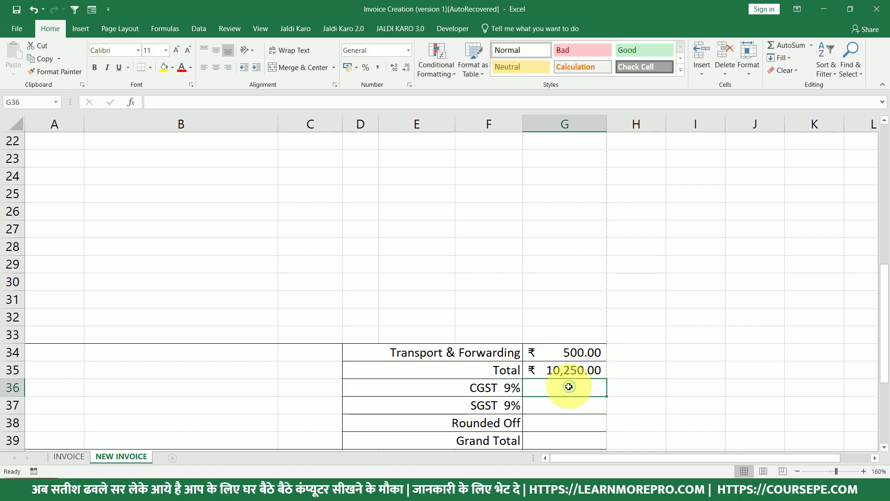
{"action": "scroll", "coordinate": [570, 386], "scroll_direction": "down", "scroll_amount": 1}
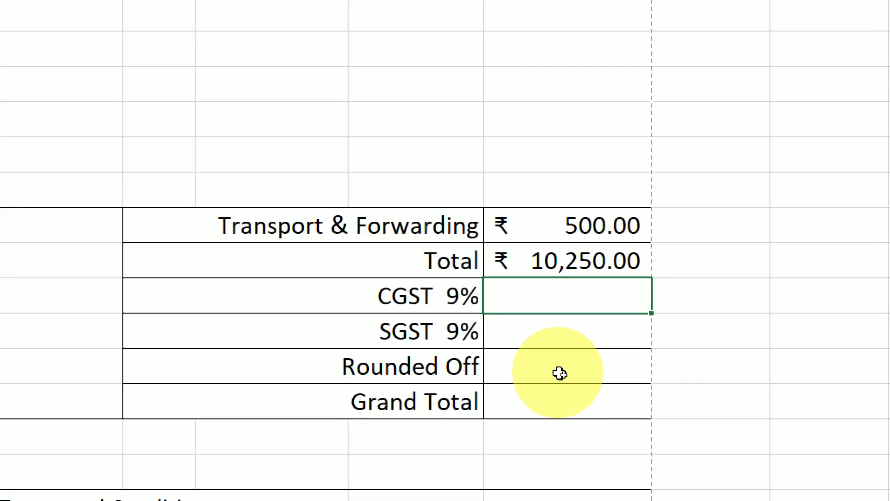
{"action": "key", "text": "Up"}
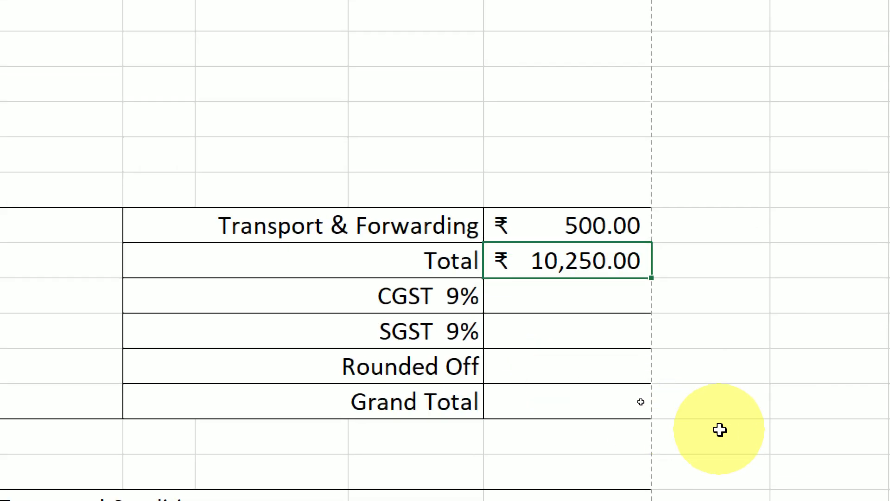
{"action": "key", "text": "F2"}
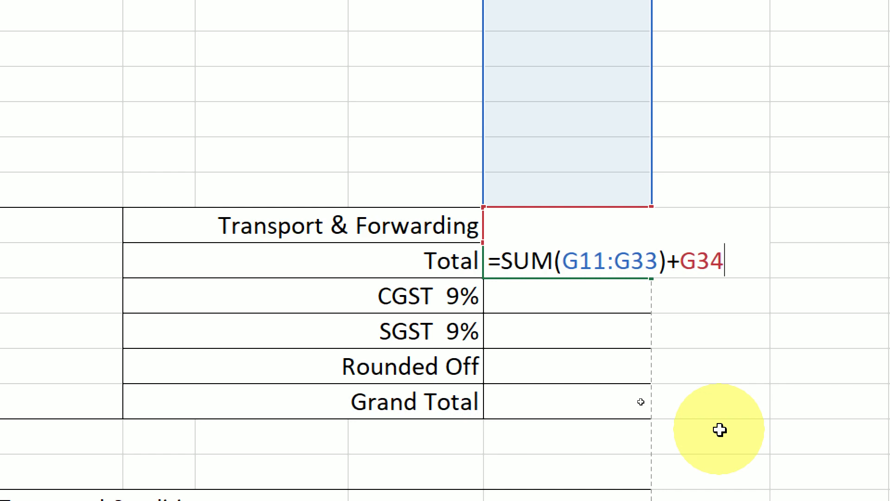
{"action": "key", "text": "Escape"}
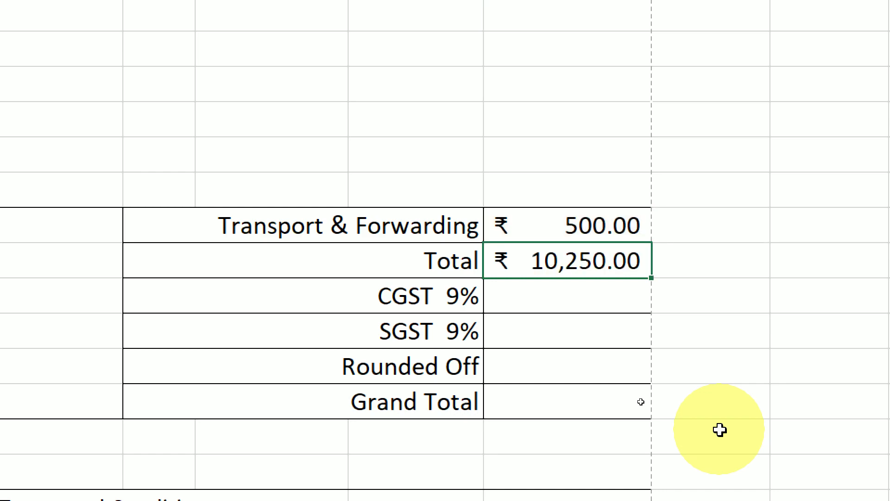
{"action": "key", "text": "Down"}
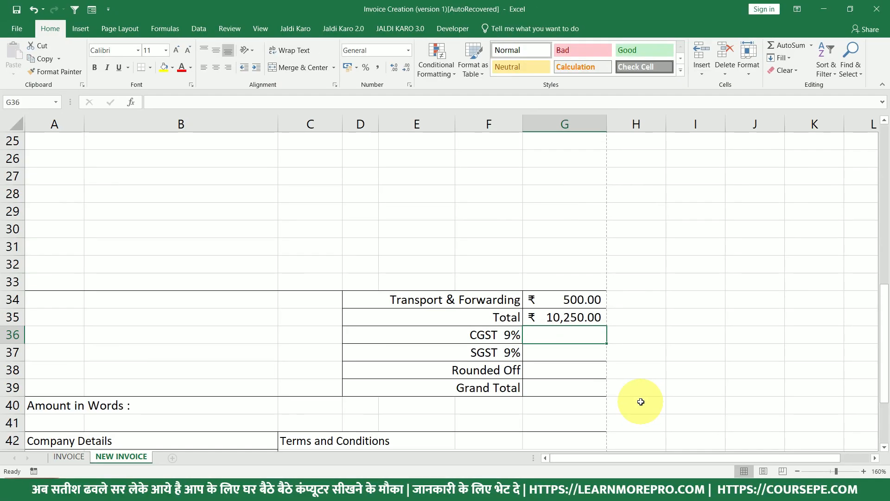
Insert a blank row above the Rounded Off row 38.
{"action": "left_click", "coordinate": [10, 369]}
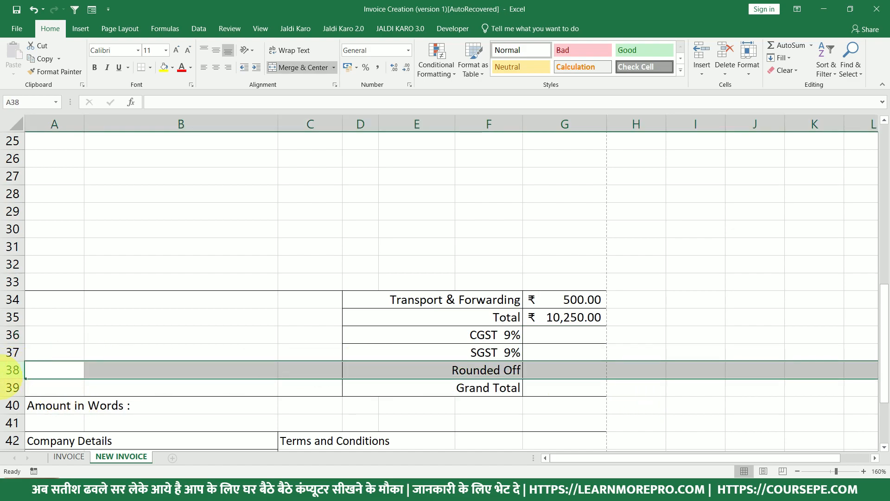
{"action": "right_click", "coordinate": [11, 370]}
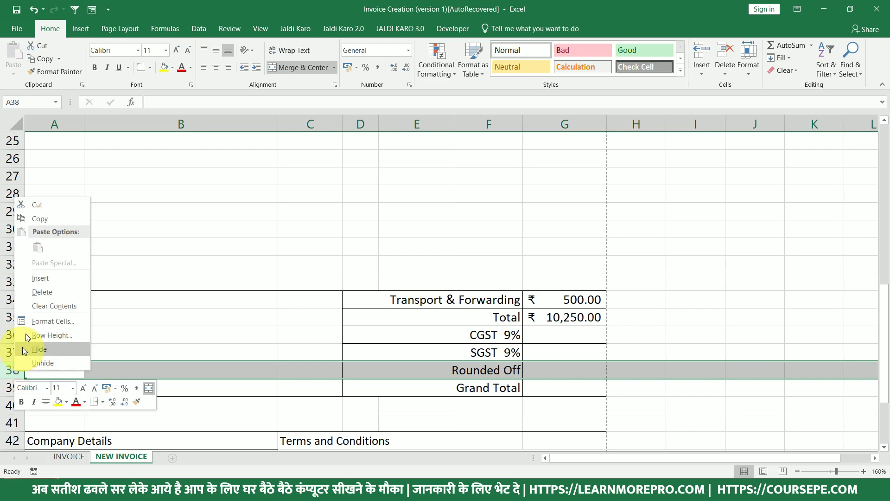
{"action": "left_click", "coordinate": [39, 277]}
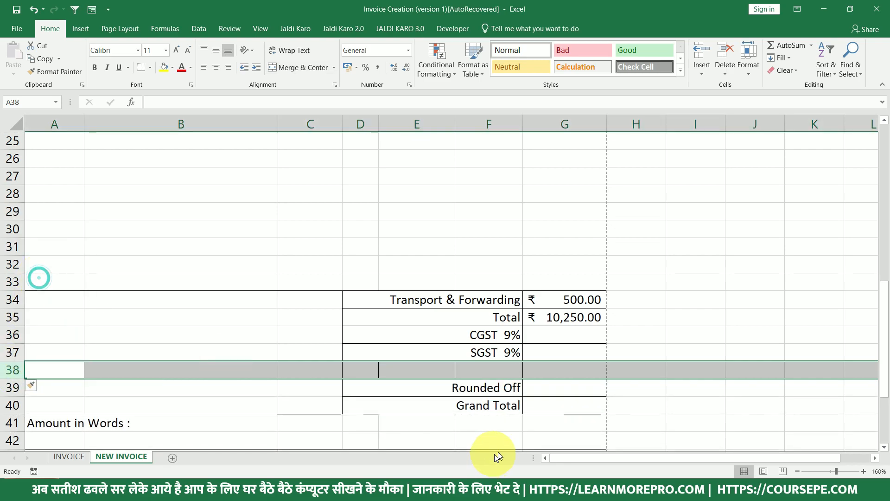
Merge D38:F38, label it IGST 18%, and right-align it like the other labels.
{"action": "left_click", "coordinate": [475, 366]}
{"action": "left_click_drag", "start_coordinate": [366, 369], "coordinate": [476, 368]}
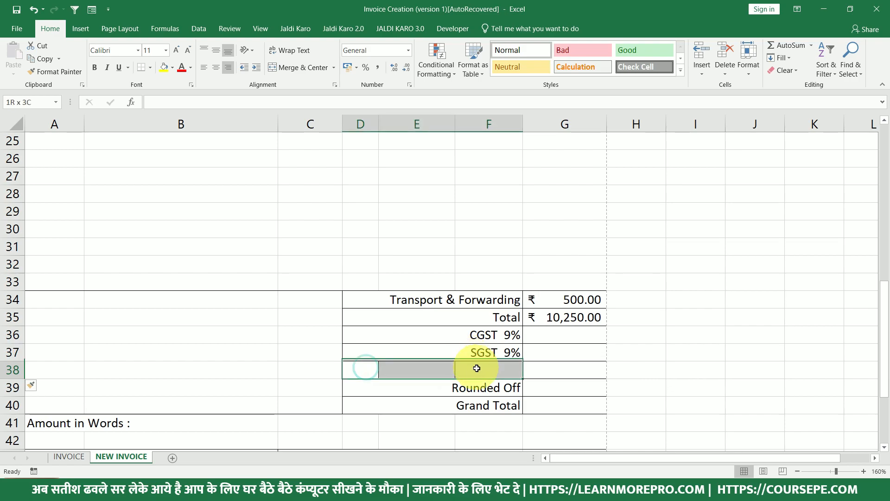
{"action": "left_click", "coordinate": [304, 67]}
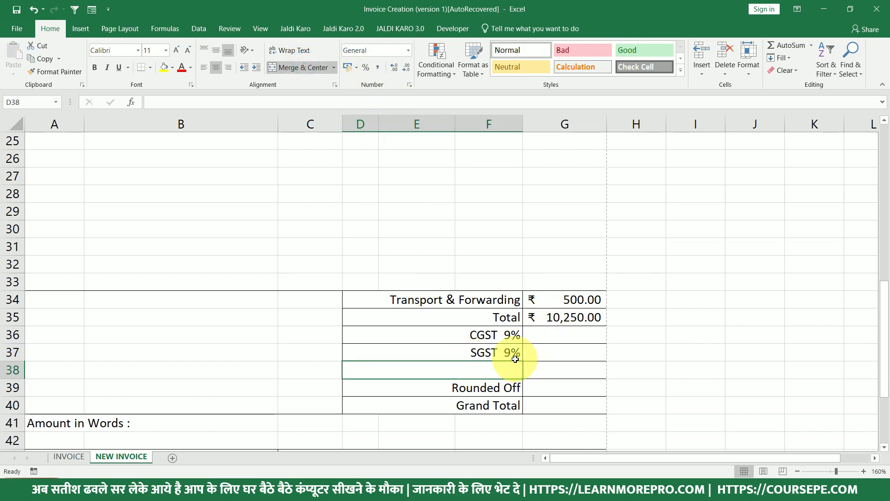
{"action": "type", "text": "IGS"}
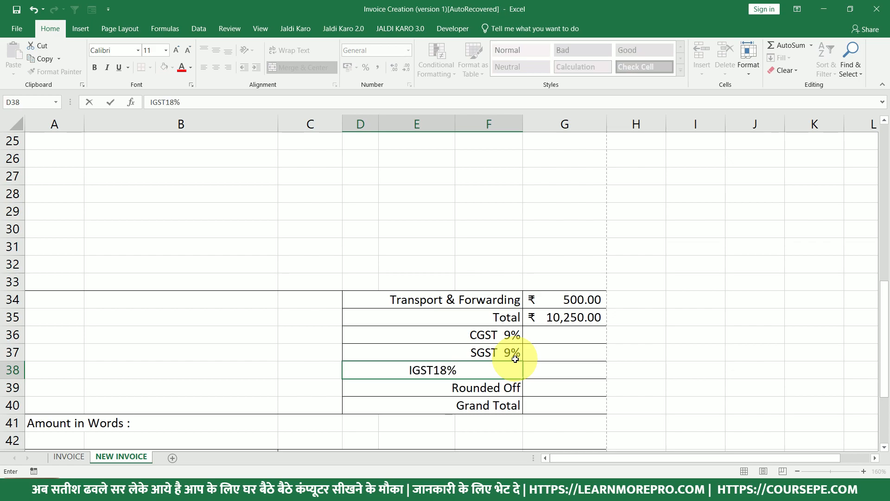
{"action": "type", "text": "T18%"}
{"action": "left_click", "coordinate": [433, 370]}
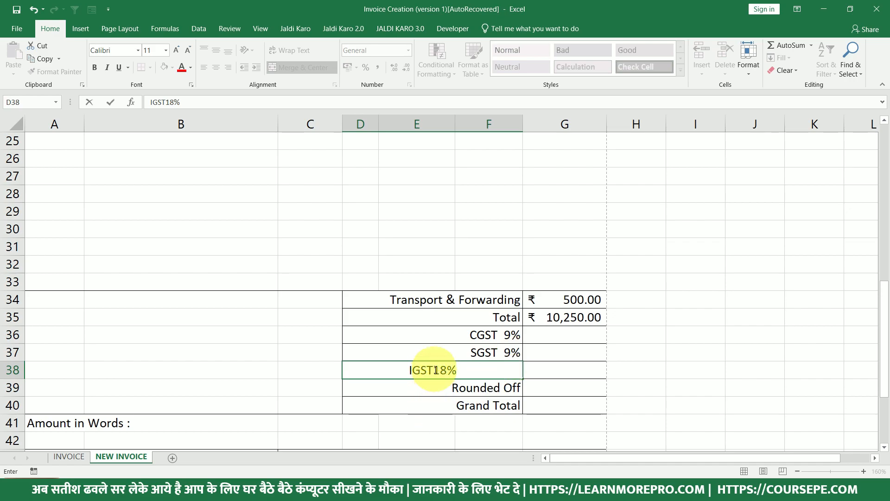
{"action": "key", "text": "Return"}
{"action": "left_click", "coordinate": [434, 369]}
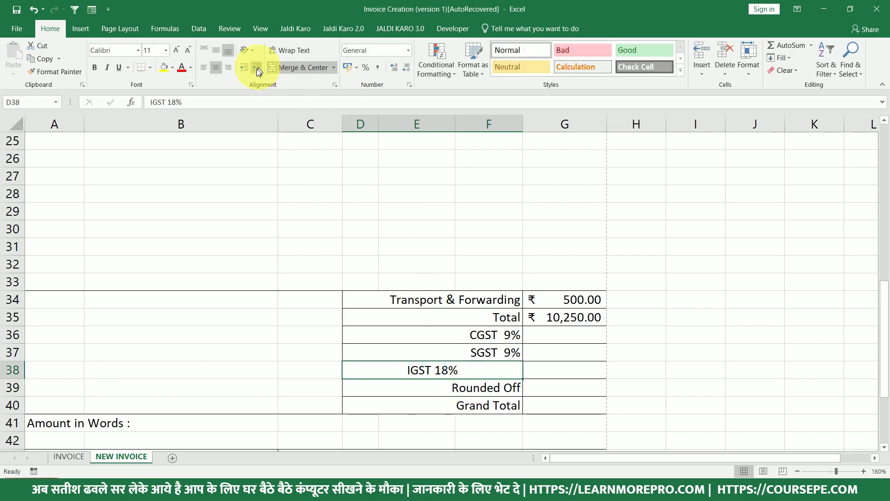
{"action": "left_click", "coordinate": [227, 67]}
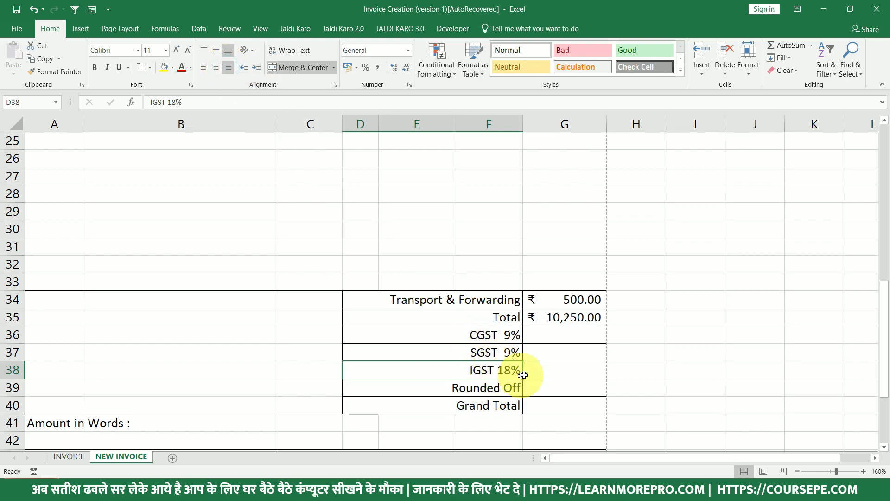
{"action": "scroll", "coordinate": [527, 378], "scroll_direction": "down", "scroll_amount": 1}
{"action": "scroll", "coordinate": [527, 378], "scroll_direction": "down", "scroll_amount": 3}
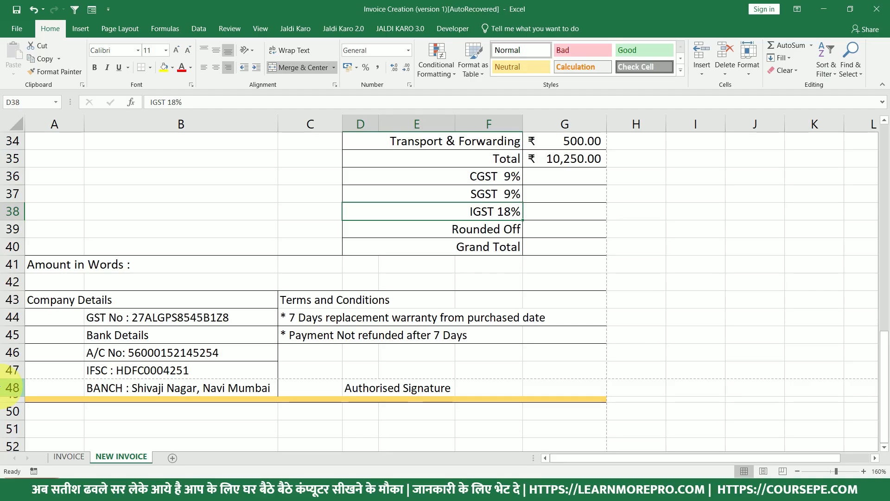
Delete the empty row 31 so the totals block moves up one row.
{"action": "scroll", "coordinate": [7, 389], "scroll_direction": "up", "scroll_amount": 4}
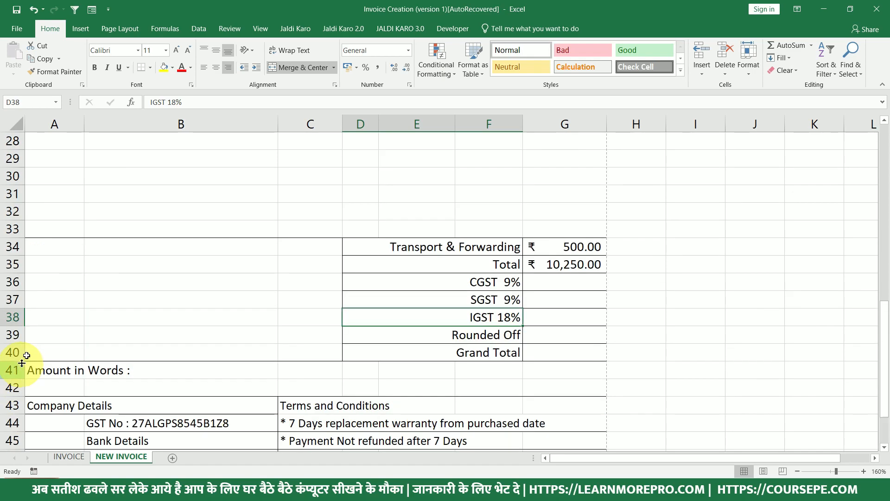
{"action": "left_click", "coordinate": [6, 299]}
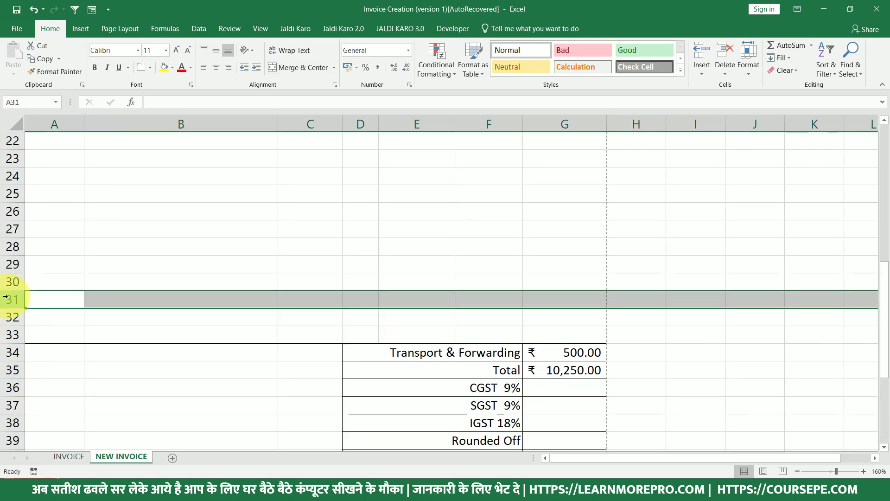
{"action": "key", "text": "ctrl+minus"}
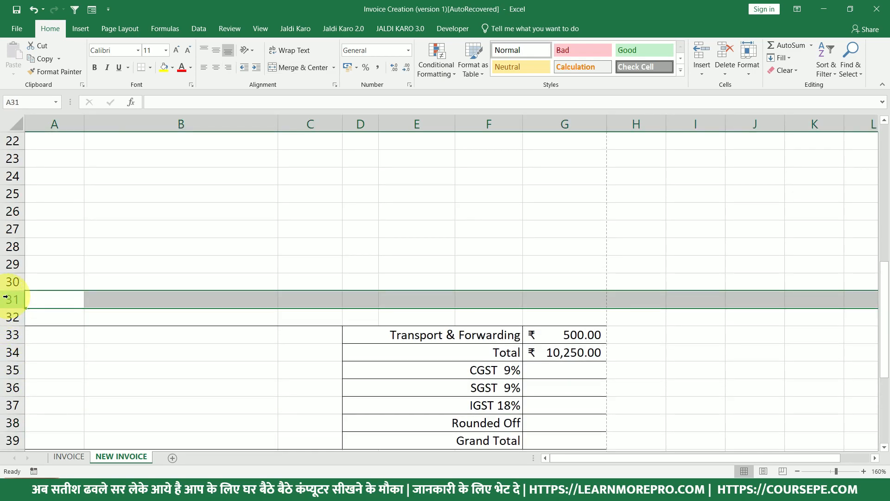
{"action": "scroll", "coordinate": [463, 412], "scroll_direction": "down", "scroll_amount": 1}
{"action": "scroll", "coordinate": [510, 399], "scroll_direction": "down", "scroll_amount": 3}
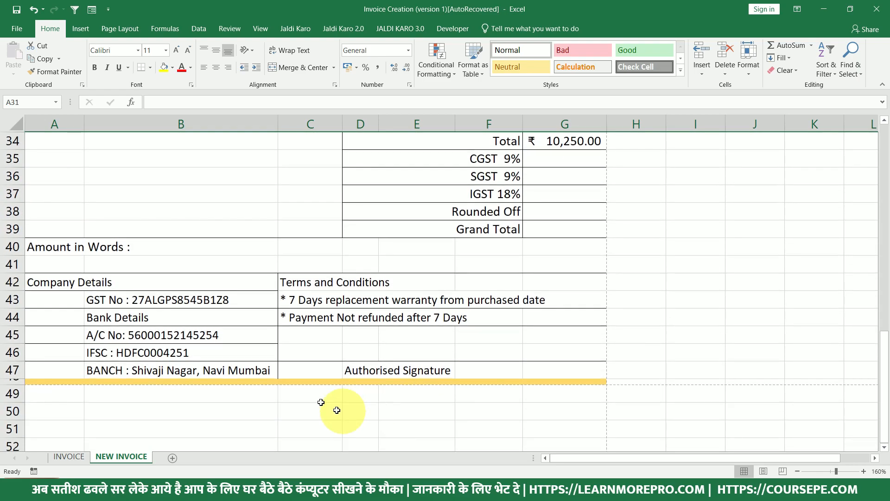
{"action": "scroll", "coordinate": [481, 383], "scroll_direction": "up", "scroll_amount": 3}
{"action": "left_click", "coordinate": [556, 320]}
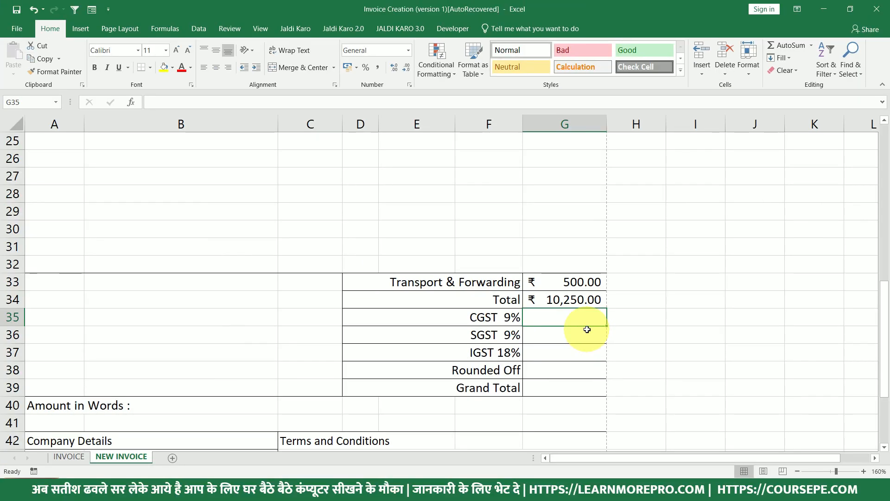
{"action": "left_click", "coordinate": [559, 335]}
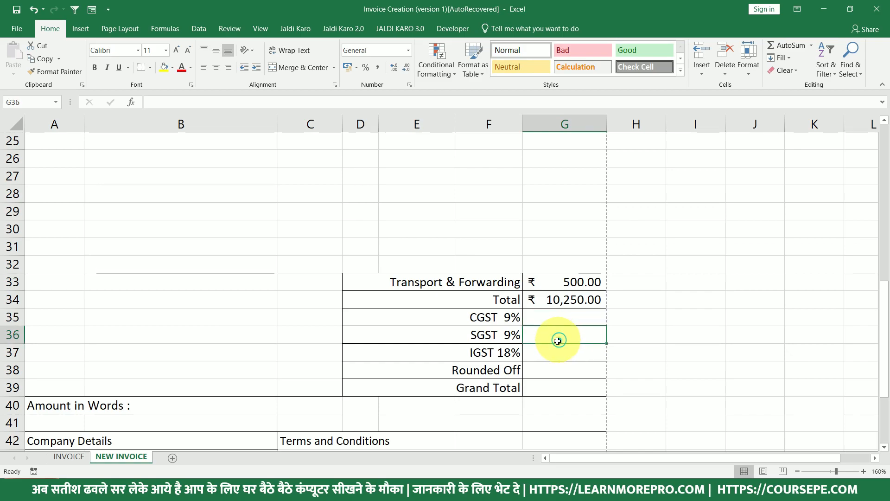
Open the header's contact line in A4 for editing after the mobile number.
{"action": "scroll", "coordinate": [555, 334], "scroll_direction": "up", "scroll_amount": 4}
{"action": "scroll", "coordinate": [555, 334], "scroll_direction": "up", "scroll_amount": 4}
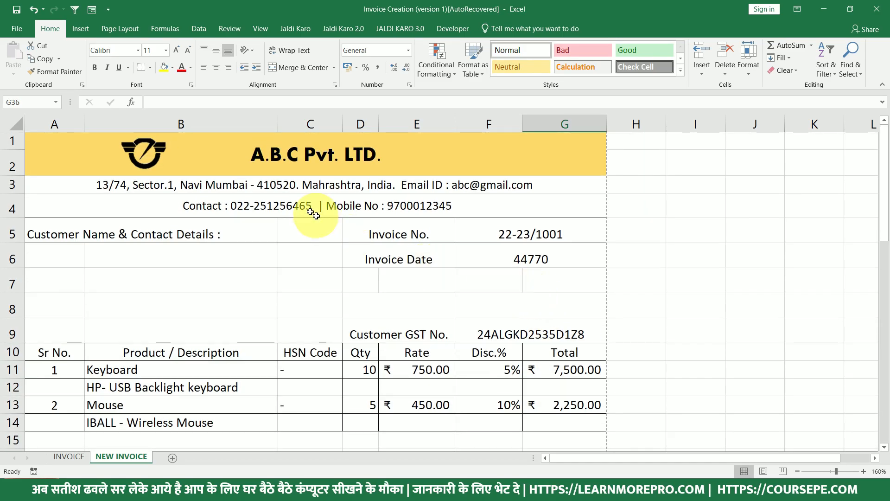
{"action": "left_click", "coordinate": [456, 205]}
{"action": "double_click", "coordinate": [456, 205]}
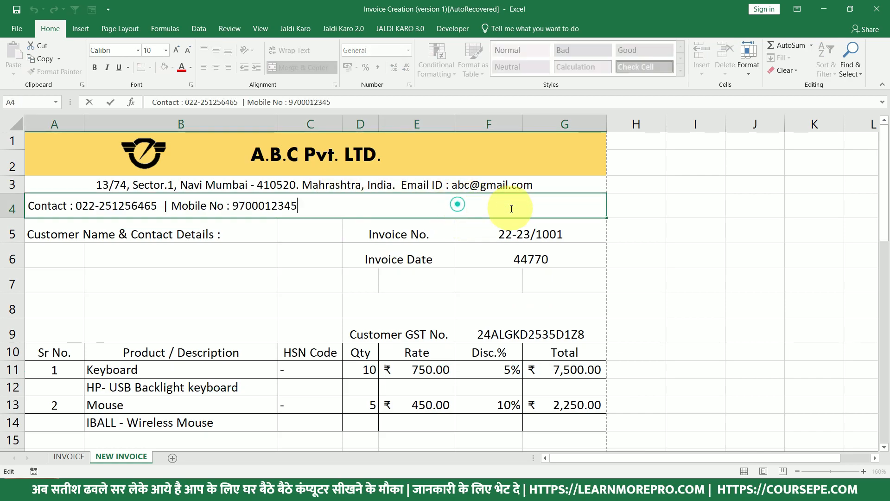
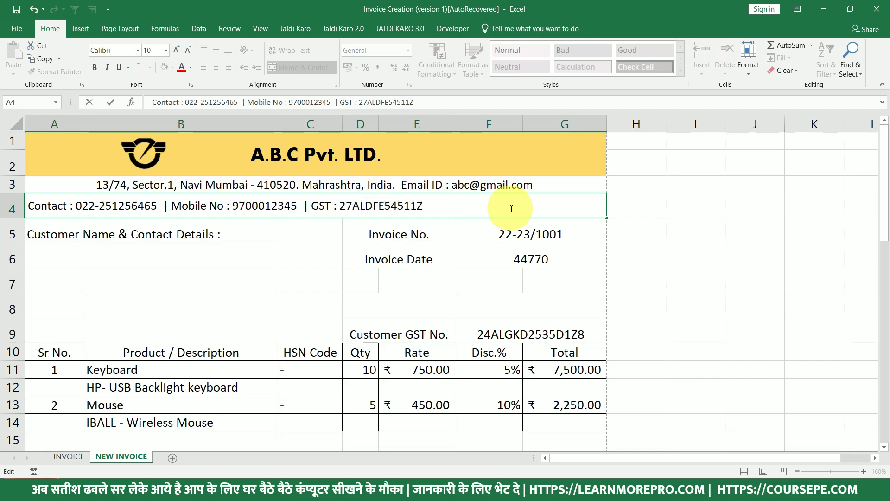
Insert the missing B into the company GST number in A4.
{"action": "left_click", "coordinate": [410, 206]}
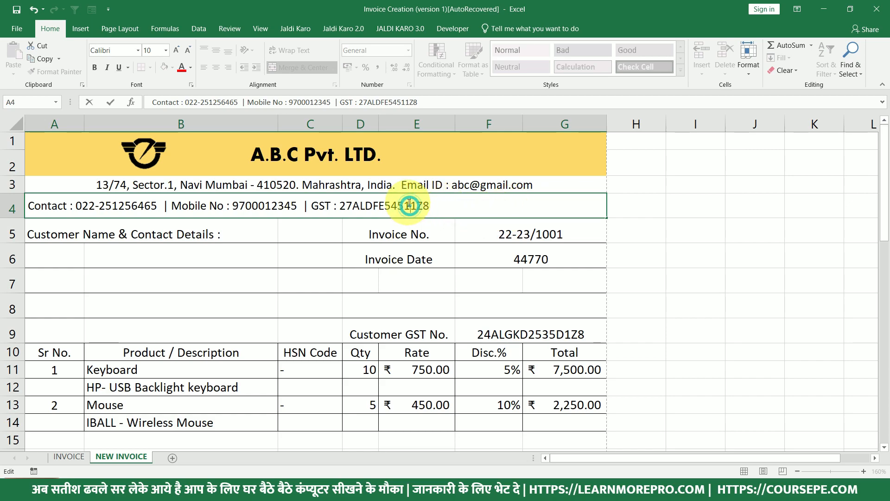
{"action": "type", "text": "B"}
{"action": "key", "text": "Return"}
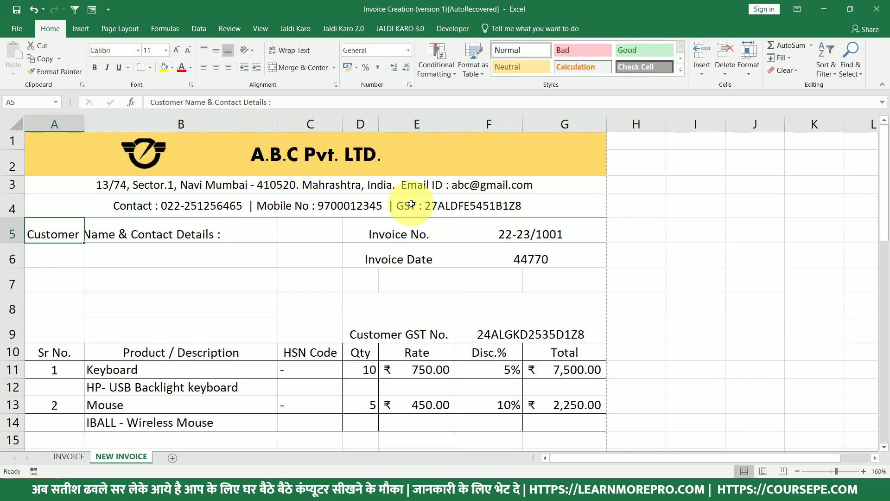
Select the customer GST No. in F9 and the empty customer details area.
{"action": "left_click", "coordinate": [413, 205]}
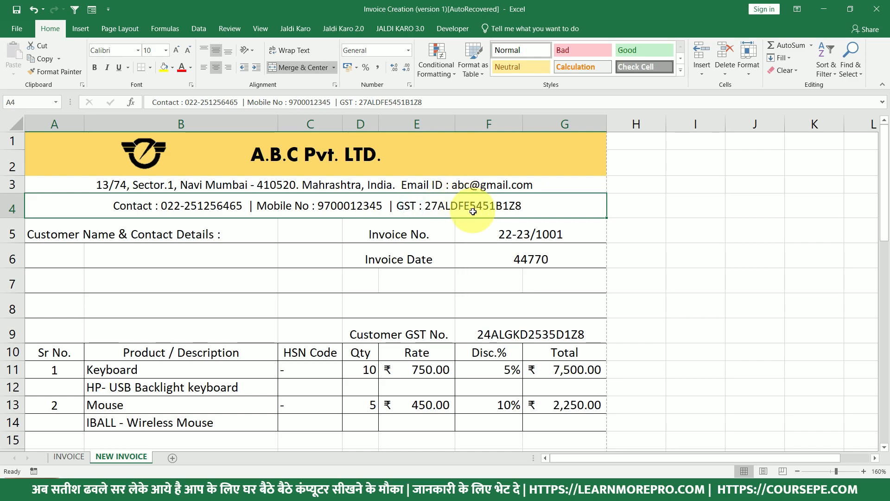
{"action": "scroll", "coordinate": [477, 222], "scroll_direction": "down", "scroll_amount": 2}
{"action": "left_click_drag", "start_coordinate": [430, 204], "coordinate": [501, 199]}
{"action": "scroll", "coordinate": [501, 200], "scroll_direction": "up", "scroll_amount": 2}
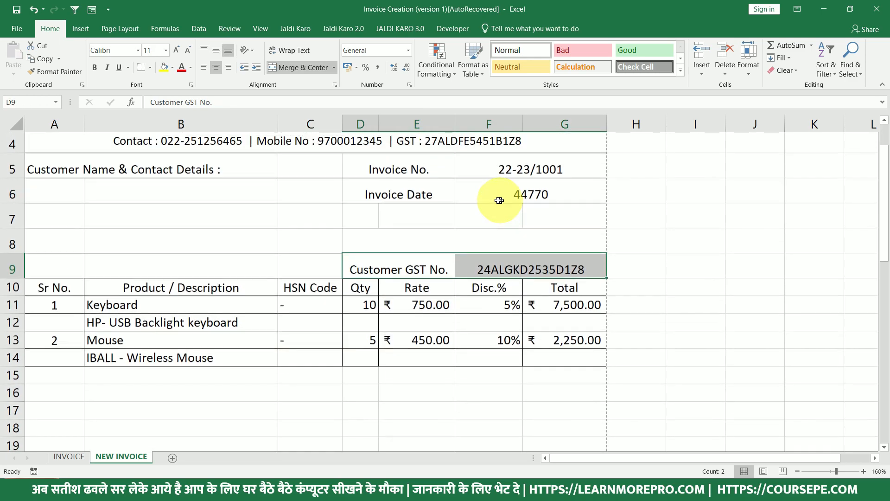
{"action": "left_click_drag", "start_coordinate": [74, 255], "coordinate": [298, 318]}
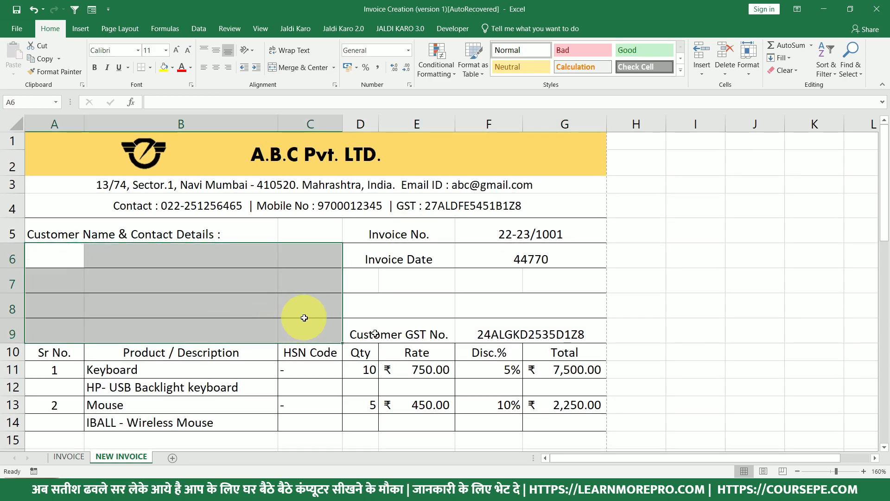
{"action": "left_click", "coordinate": [507, 336]}
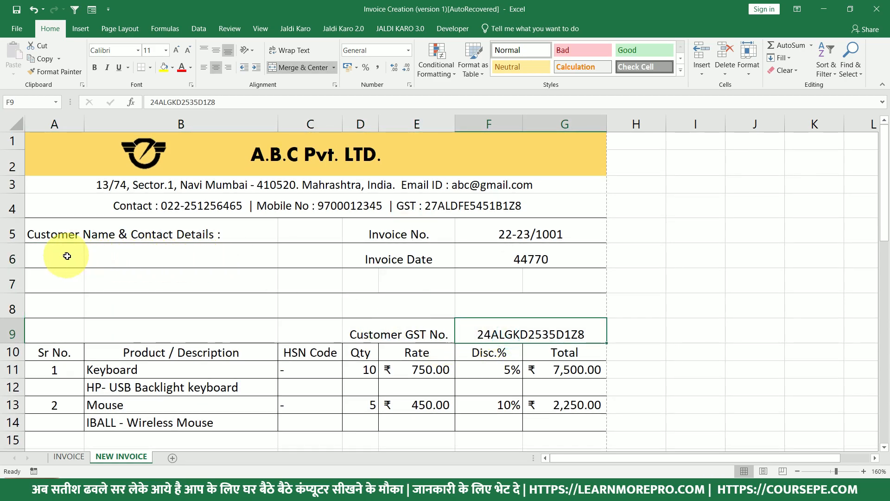
{"action": "left_click_drag", "start_coordinate": [65, 253], "coordinate": [285, 308]}
Enter =LEFT(F9,2) in the CGST cell G35.
{"action": "left_click", "coordinate": [513, 334]}
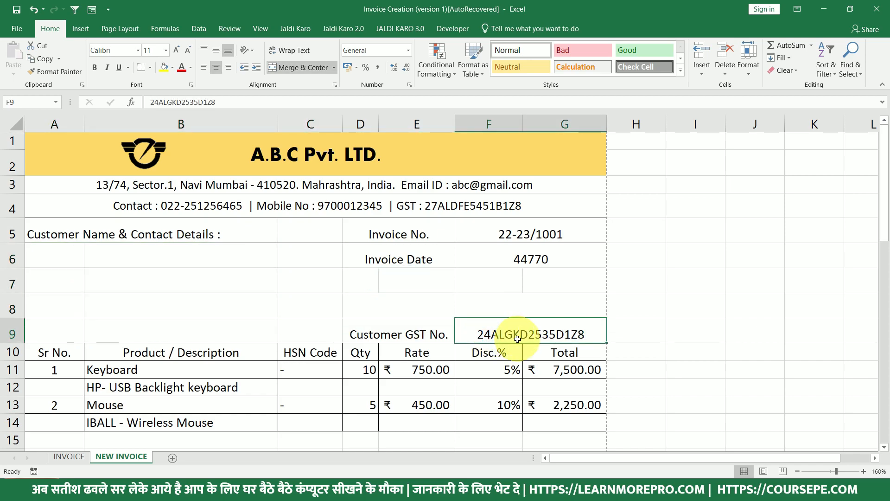
{"action": "scroll", "coordinate": [515, 340], "scroll_direction": "down", "scroll_amount": 3}
{"action": "scroll", "coordinate": [491, 277], "scroll_direction": "up", "scroll_amount": 3}
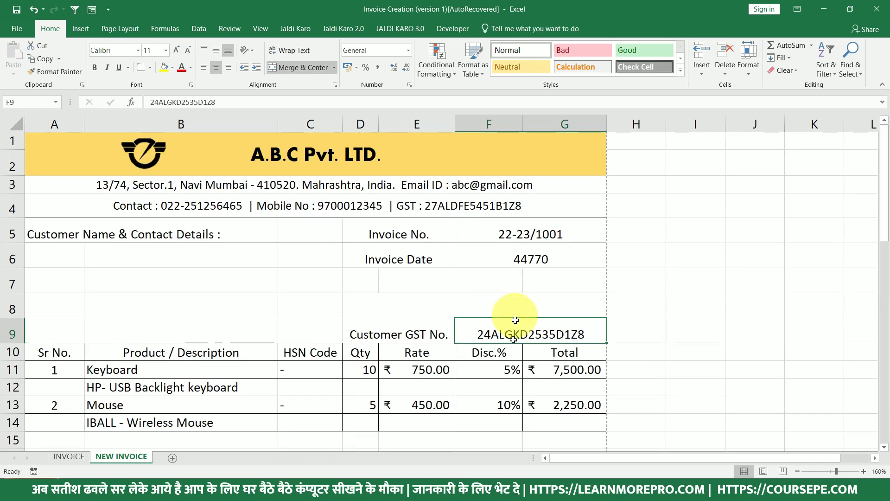
{"action": "scroll", "coordinate": [536, 343], "scroll_direction": "down", "scroll_amount": 6}
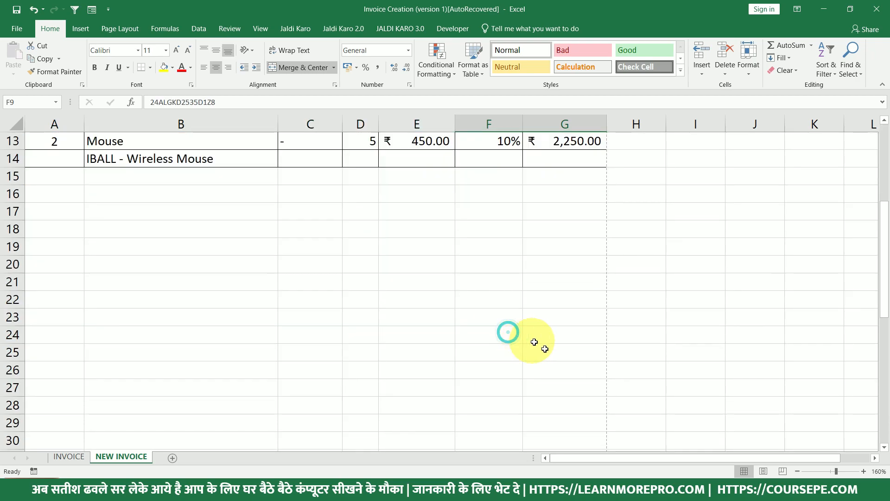
{"action": "scroll", "coordinate": [549, 357], "scroll_direction": "down", "scroll_amount": 2}
{"action": "left_click_drag", "start_coordinate": [540, 320], "coordinate": [548, 353]}
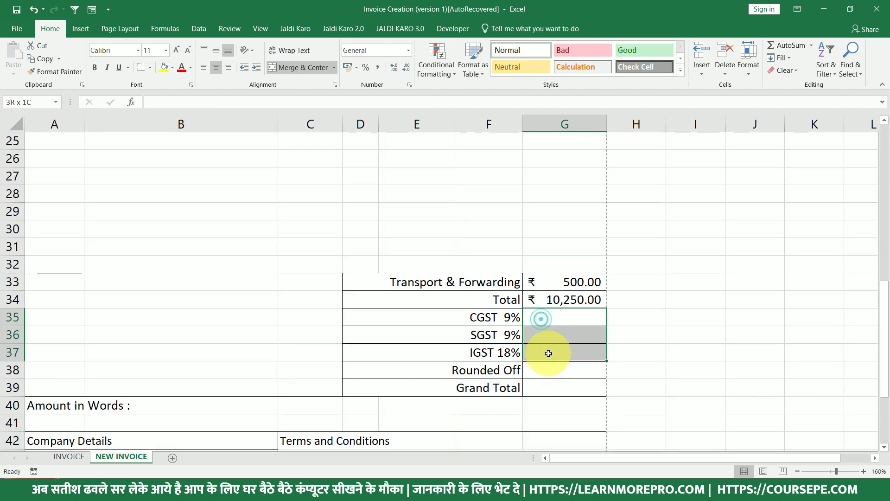
{"action": "left_click", "coordinate": [554, 316]}
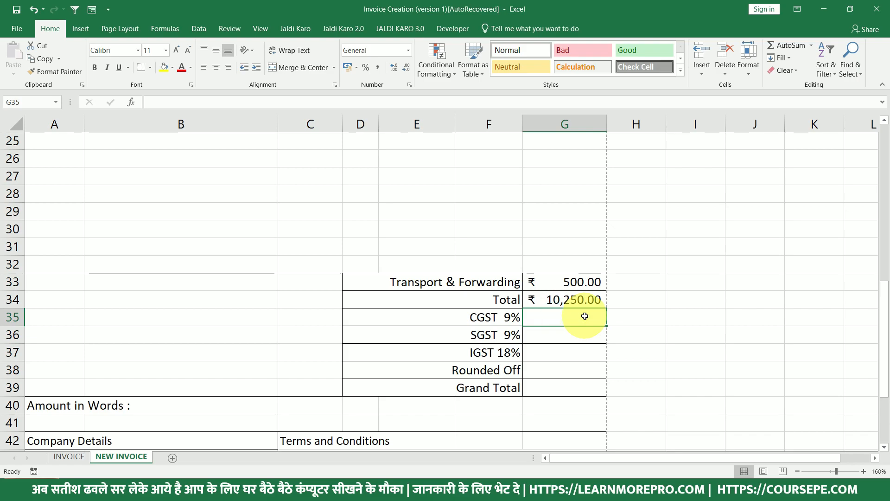
{"action": "type", "text": "=LEFT("}
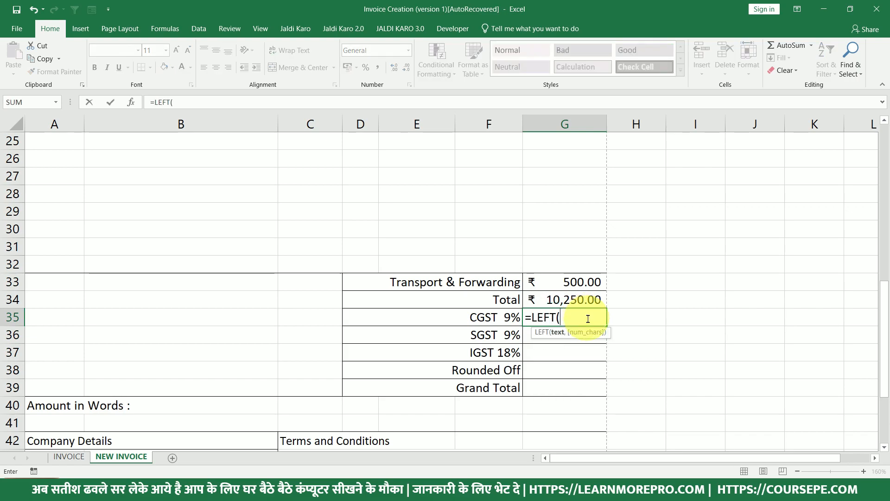
{"action": "scroll", "coordinate": [587, 318], "scroll_direction": "up", "scroll_amount": 7}
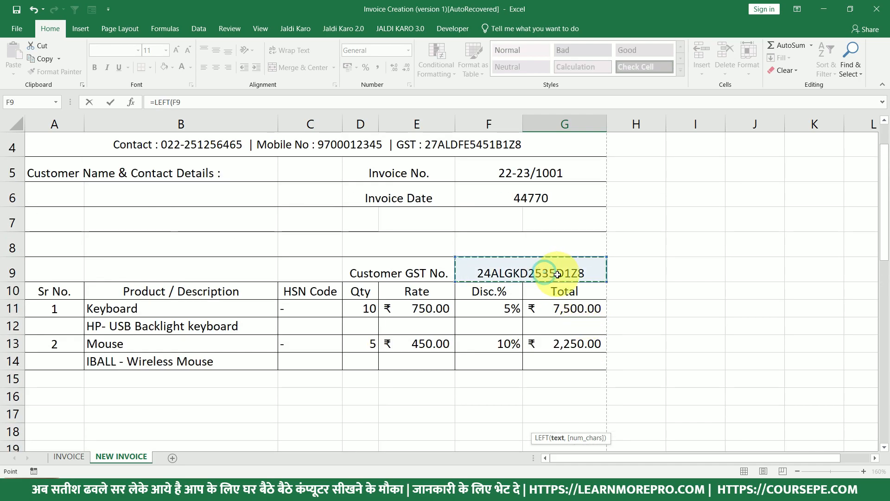
{"action": "scroll", "coordinate": [591, 327], "scroll_direction": "down", "scroll_amount": 8}
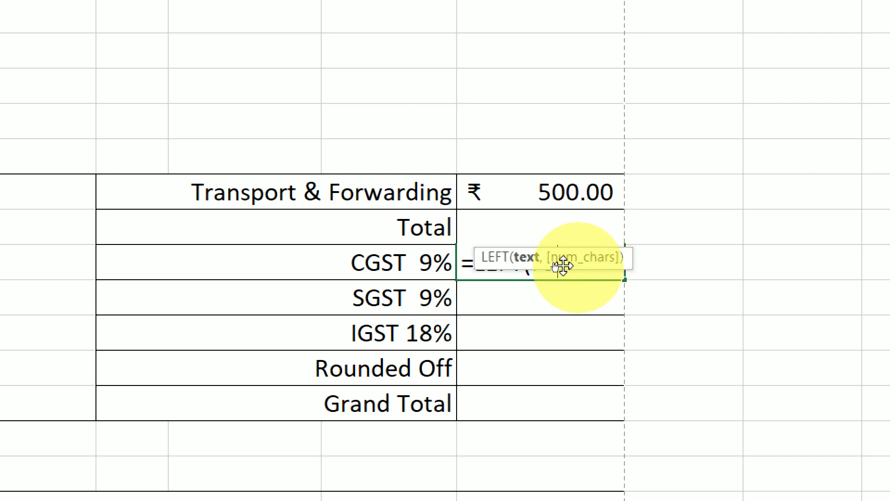
{"action": "type", "text": ","}
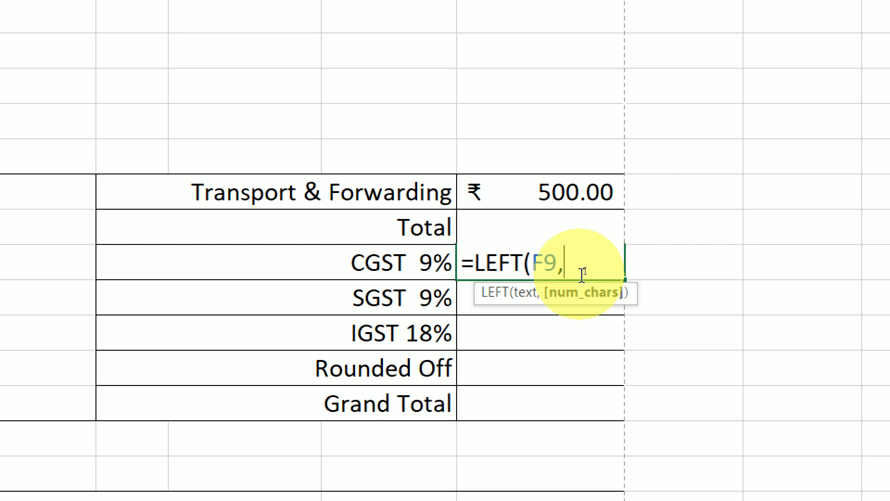
{"action": "type", "text": "2)"}
{"action": "key", "text": "Return"}
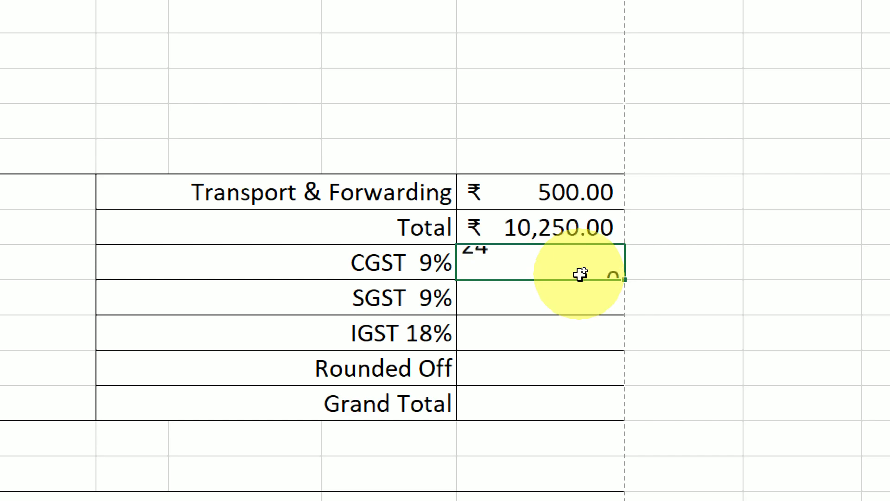
Change the customer GST number's leading 24 to 27 in F9.
{"action": "left_click", "coordinate": [581, 273]}
{"action": "type", "text": "-"}
{"action": "key", "text": "Escape"}
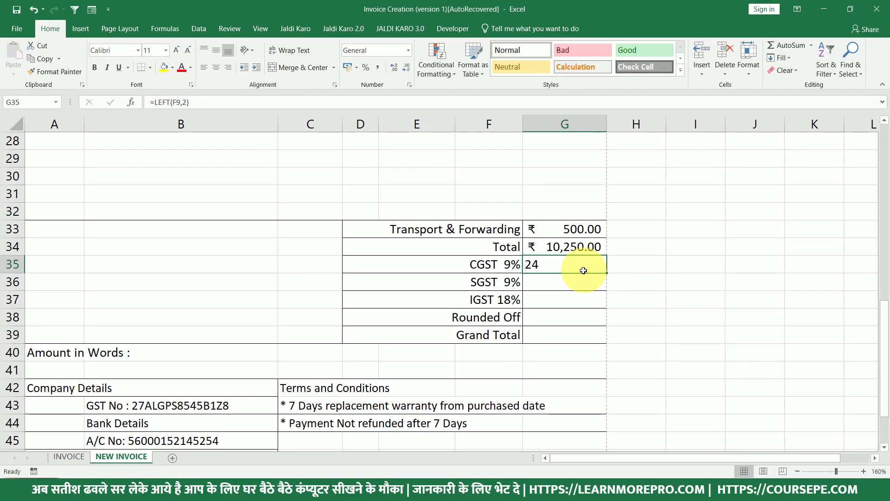
{"action": "scroll", "coordinate": [583, 274], "scroll_direction": "up", "scroll_amount": 2}
{"action": "scroll", "coordinate": [571, 270], "scroll_direction": "up", "scroll_amount": 4}
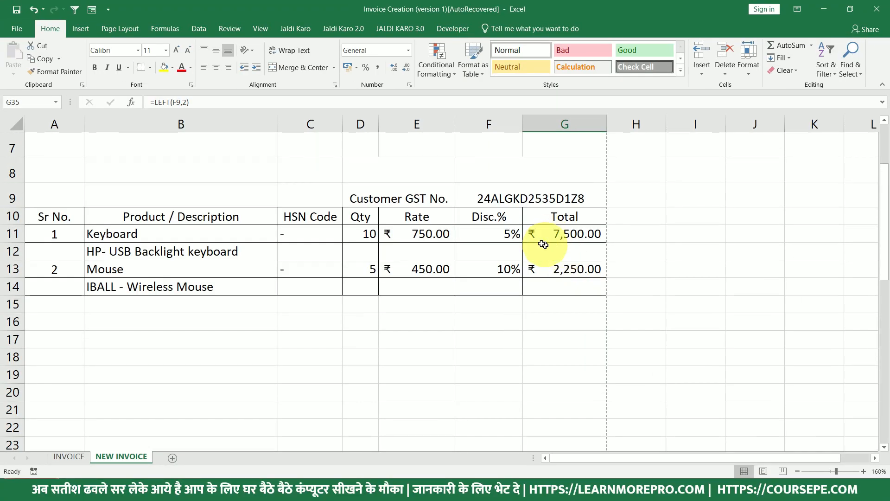
{"action": "double_click", "coordinate": [482, 199]}
{"action": "left_click_drag", "start_coordinate": [477, 198], "coordinate": [491, 198]}
{"action": "type", "text": "27"}
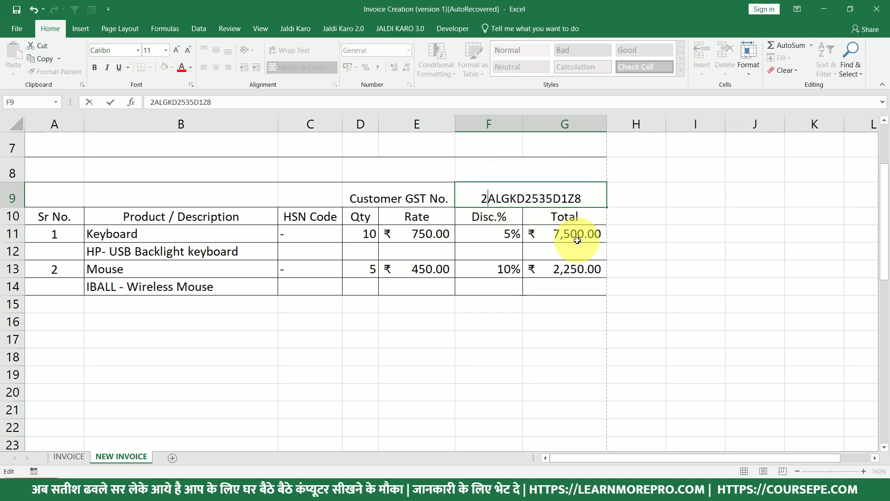
{"action": "key", "text": "Return"}
Reopen the CGST formula in G35 for editing.
{"action": "scroll", "coordinate": [559, 257], "scroll_direction": "down", "scroll_amount": 4}
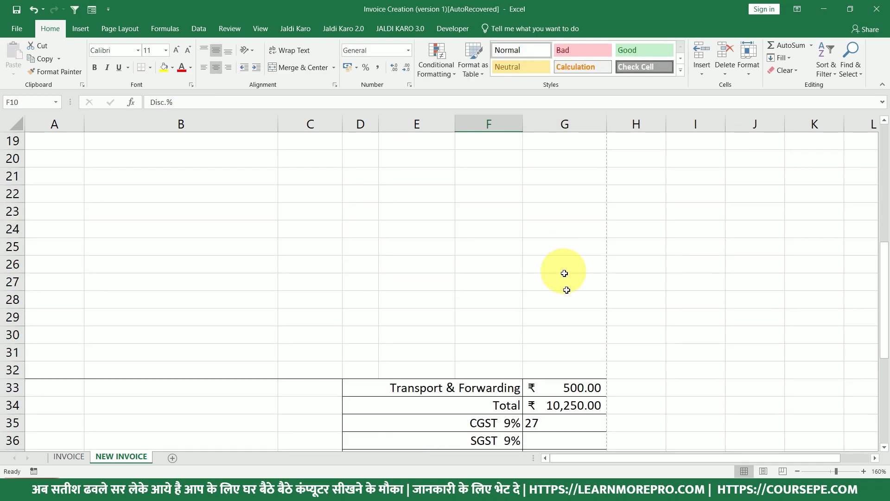
{"action": "scroll", "coordinate": [563, 273], "scroll_direction": "down", "scroll_amount": 1}
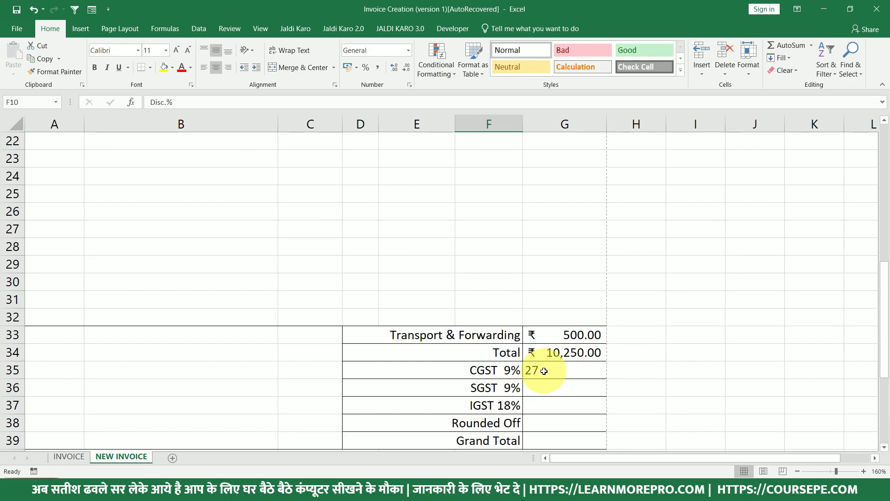
{"action": "left_click", "coordinate": [544, 371]}
{"action": "double_click", "coordinate": [544, 371]}
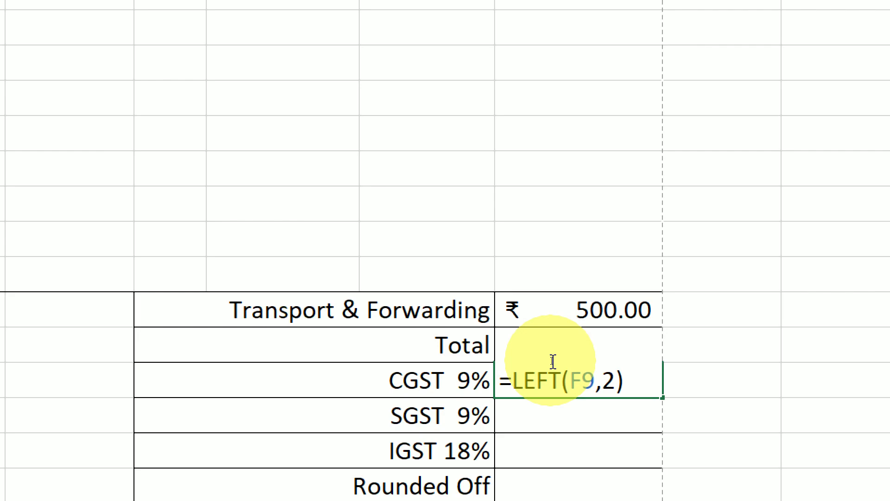
Build =IF(LEFT(F9,2)=27,G34 in CGST, previewing LEFT(F9,2) with F9 first.
{"action": "type", "text": "IF"}
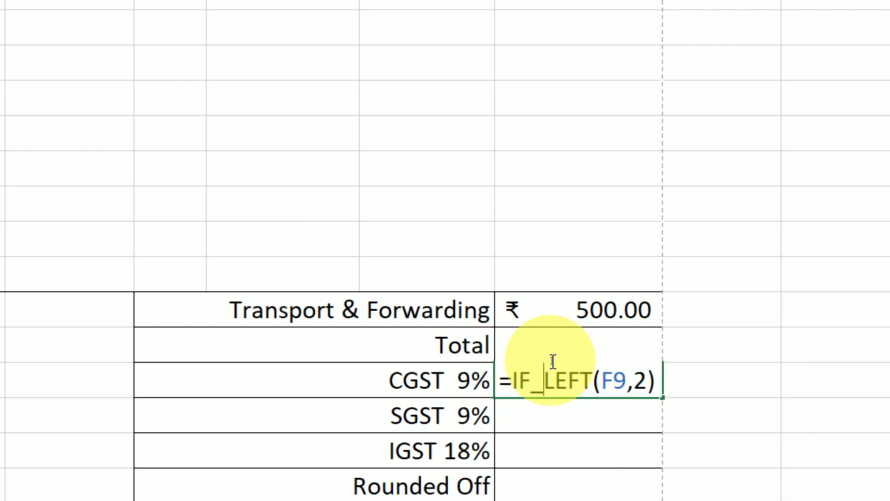
{"action": "type", "text": "("}
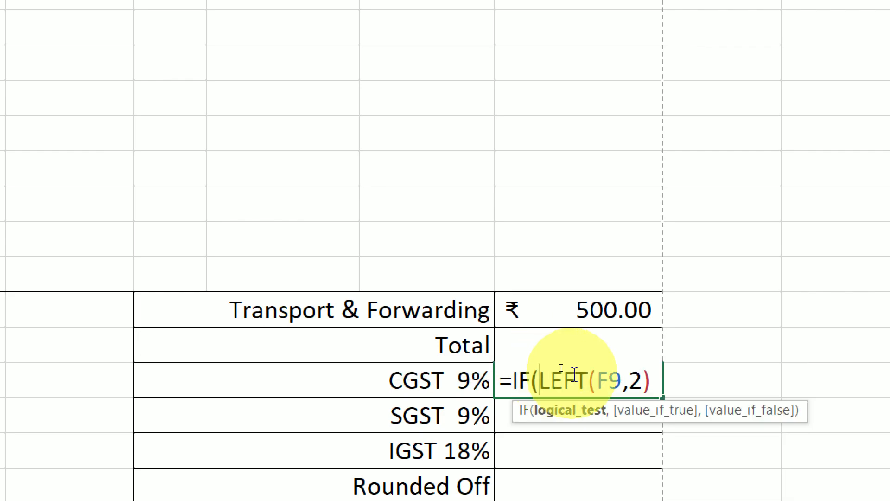
{"action": "left_click", "coordinate": [657, 383]}
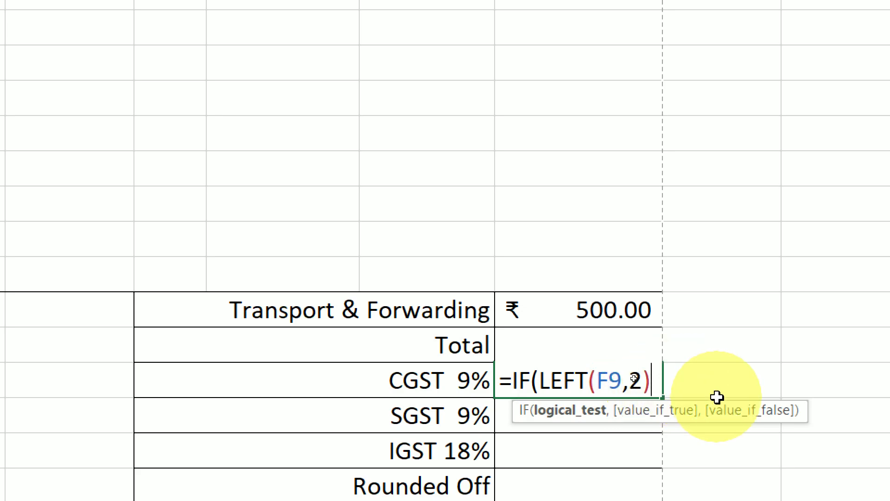
{"action": "left_click_drag", "start_coordinate": [655, 373], "coordinate": [545, 371]}
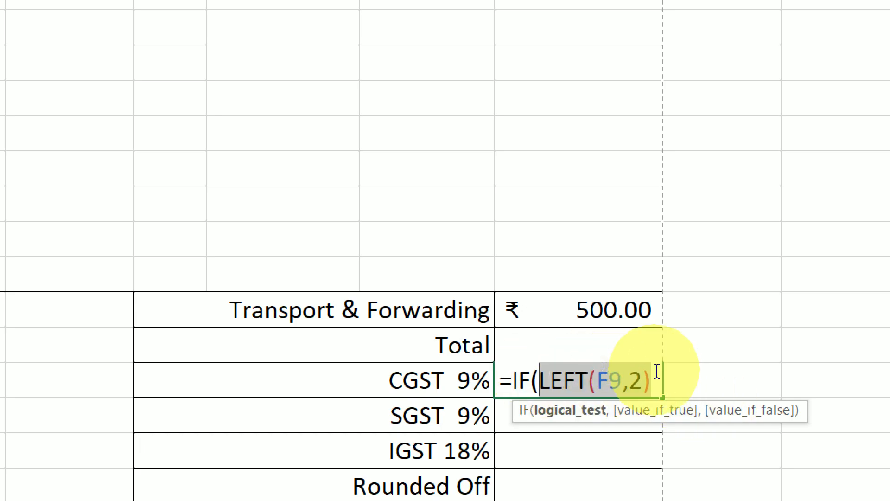
{"action": "key", "text": "F9"}
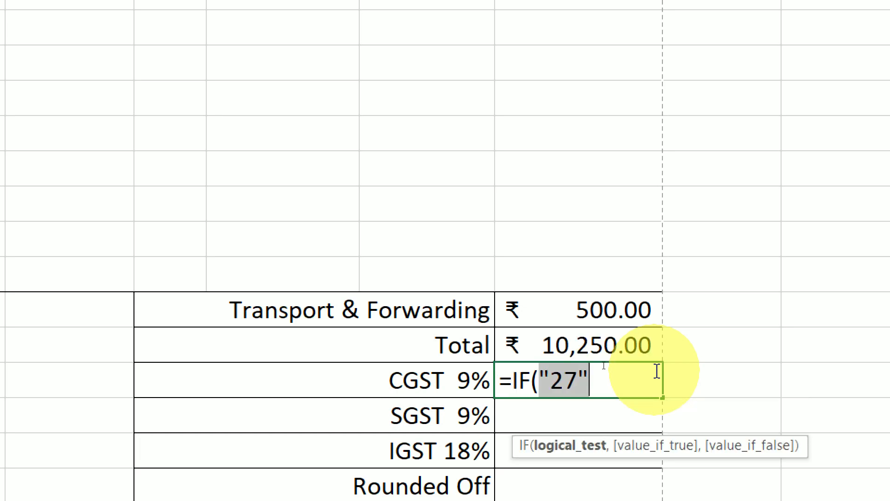
{"action": "key", "text": "ctrl+z"}
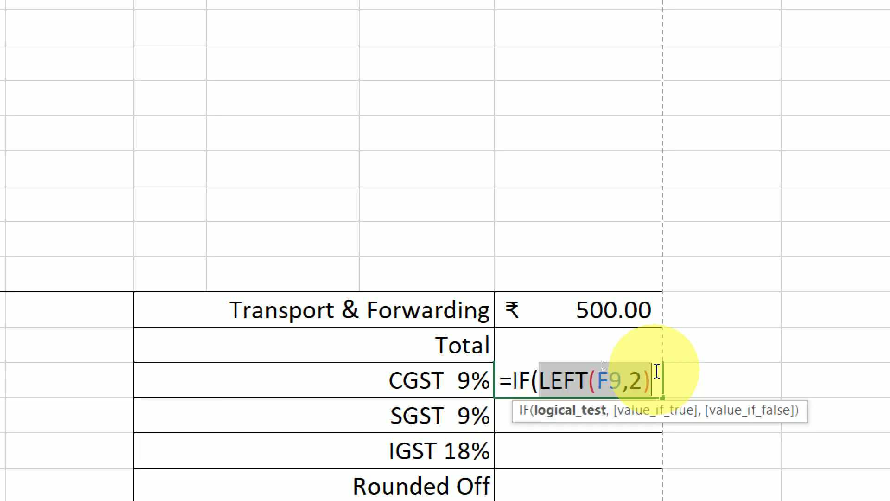
{"action": "left_click", "coordinate": [658, 371]}
{"action": "type", "text": "=27"}
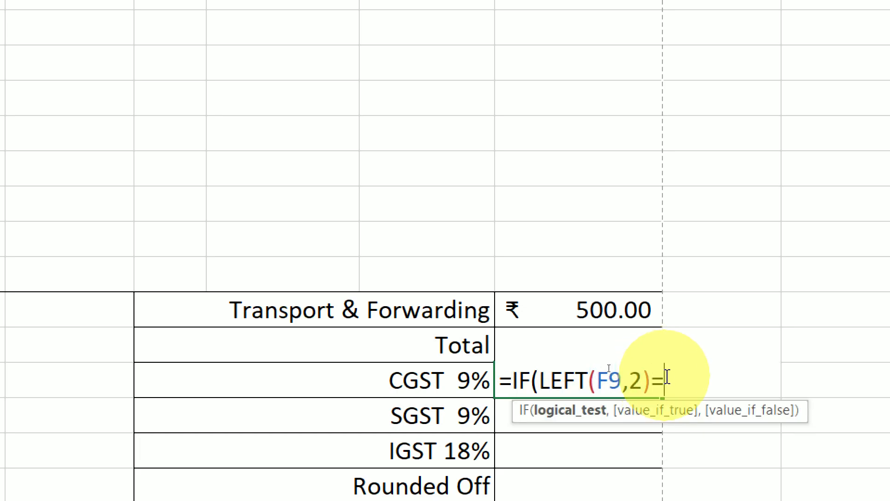
{"action": "type", "text": ","}
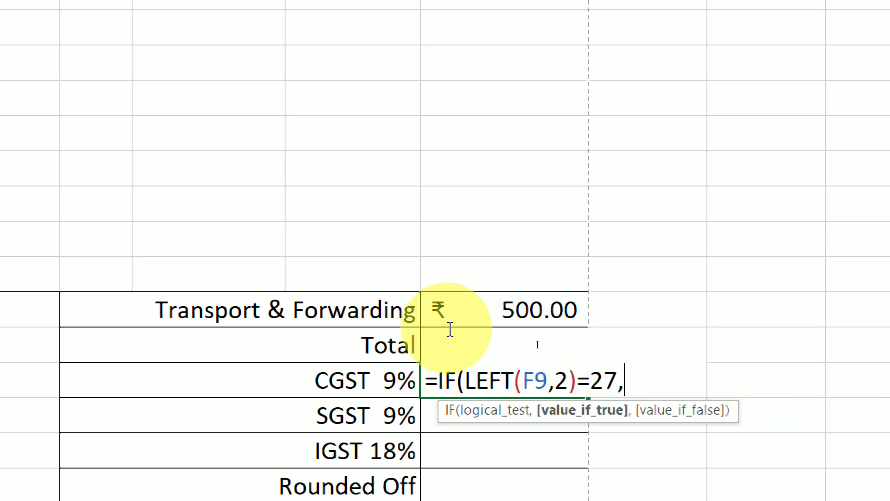
{"action": "left_click", "coordinate": [399, 343]}
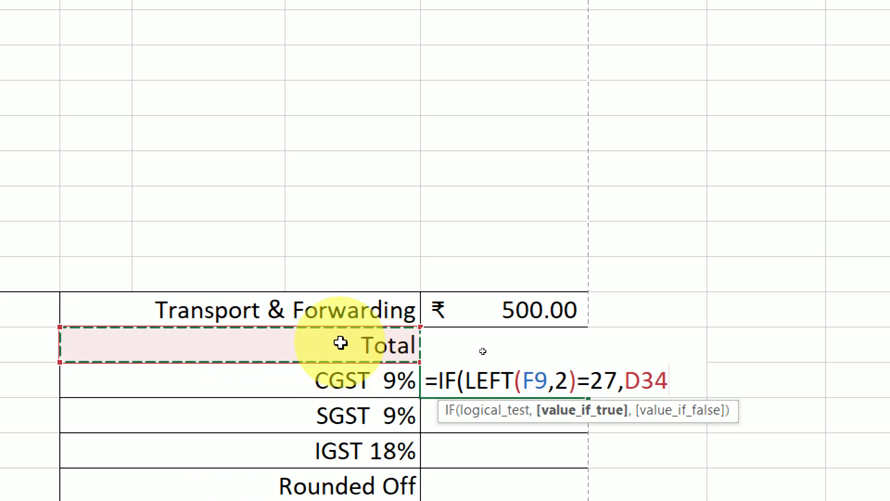
{"action": "key", "text": "Right"}
{"action": "key", "text": "Left"}
{"action": "key", "text": "Right"}
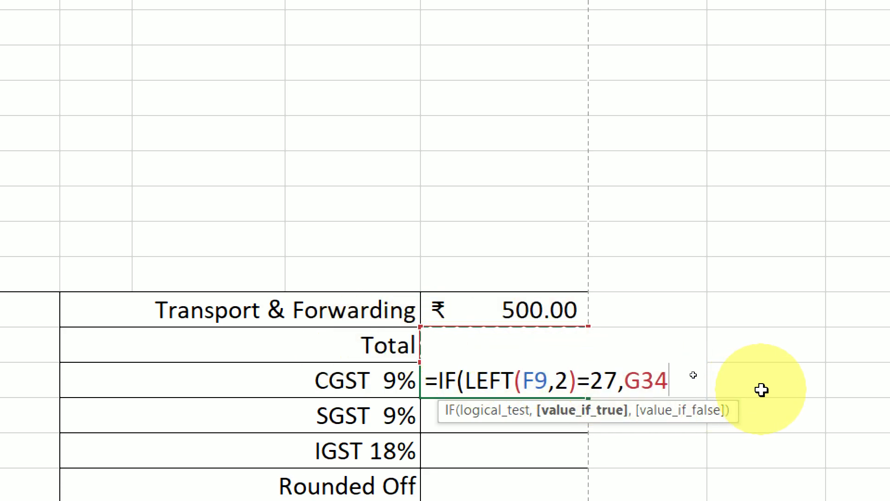
Add the G34*9% result and a blank otherwise-result to the CGST formula.
{"action": "type", "text": "*9%"}
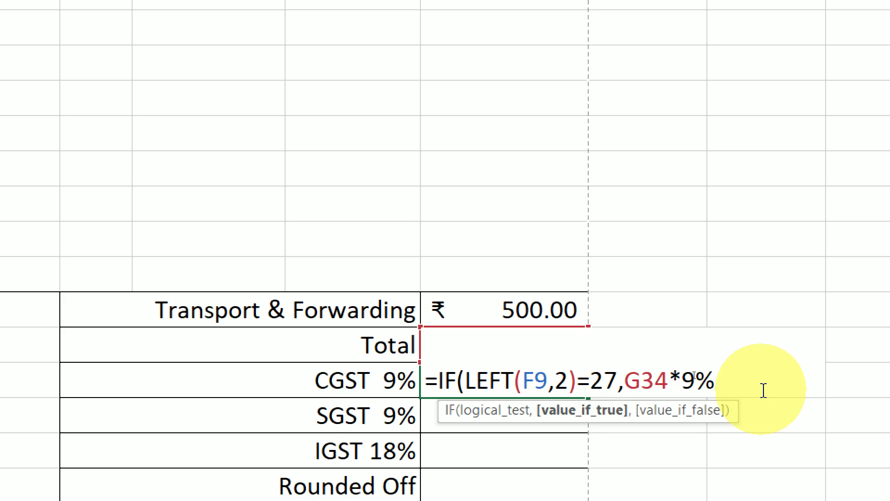
{"action": "type", "text": ","}
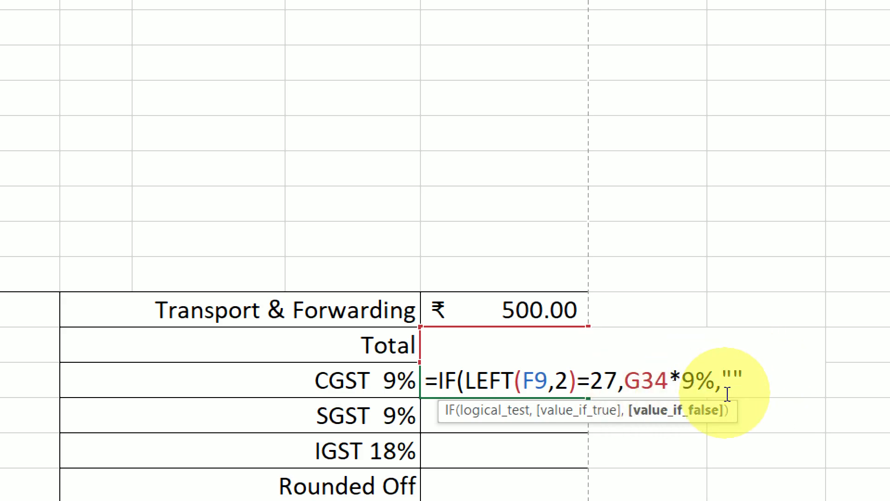
{"action": "left_click_drag", "start_coordinate": [623, 368], "coordinate": [715, 376]}
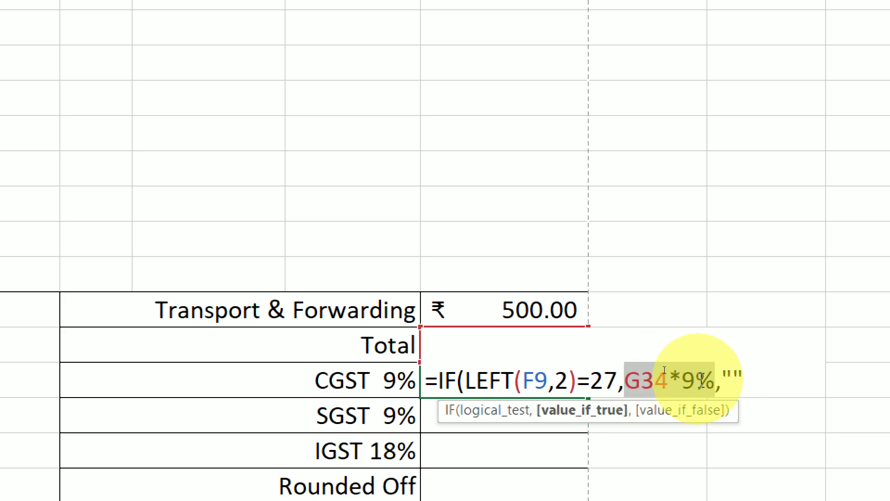
{"action": "left_click_drag", "start_coordinate": [720, 376], "coordinate": [745, 376]}
{"action": "left_click", "coordinate": [755, 380]}
Quote 27 as text and enter the formula, accepting Excel's correction to show 922.5.
{"action": "left_click", "coordinate": [606, 381]}
{"action": "left_click_drag", "start_coordinate": [610, 382], "coordinate": [614, 380]}
{"action": "left_click", "coordinate": [594, 379]}
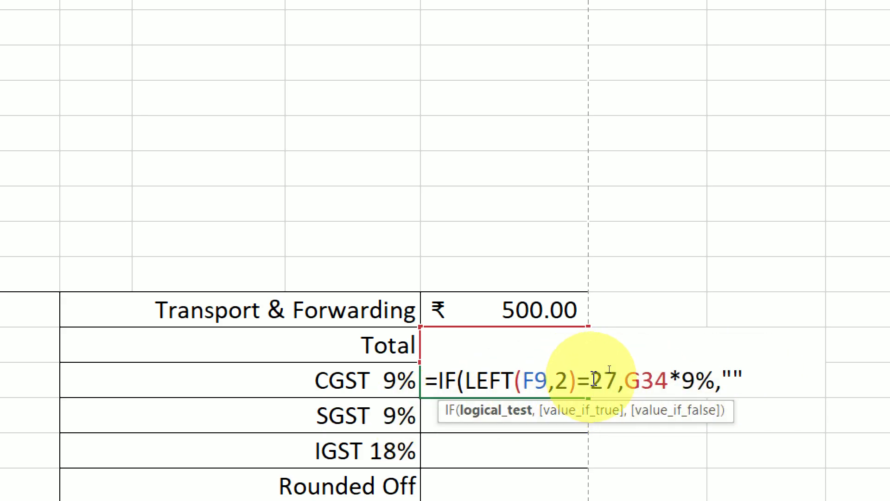
{"action": "type", "text": "\""}
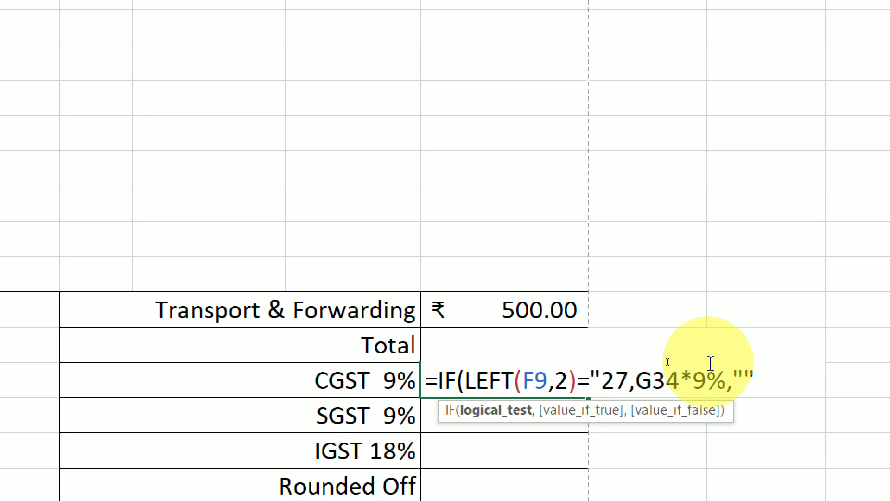
{"action": "type", "text": "\""}
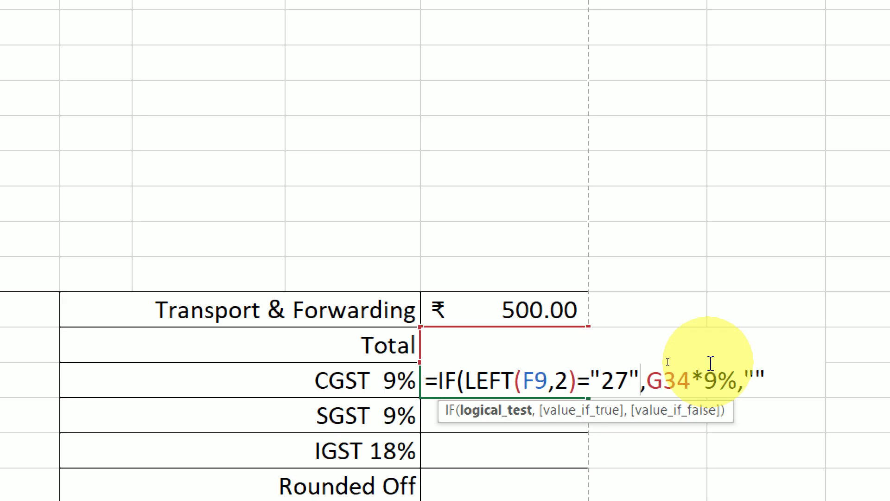
{"action": "key", "text": "Return"}
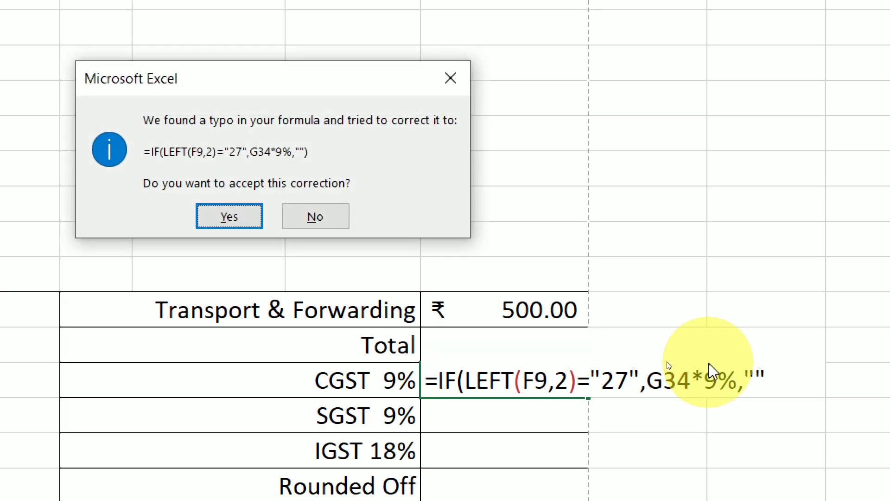
{"action": "key", "text": "Return"}
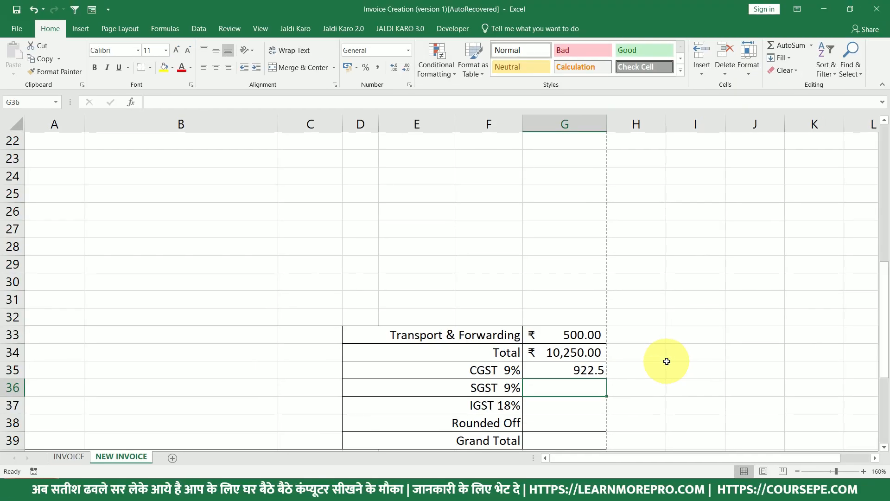
{"action": "scroll", "coordinate": [663, 366], "scroll_direction": "up", "scroll_amount": 7}
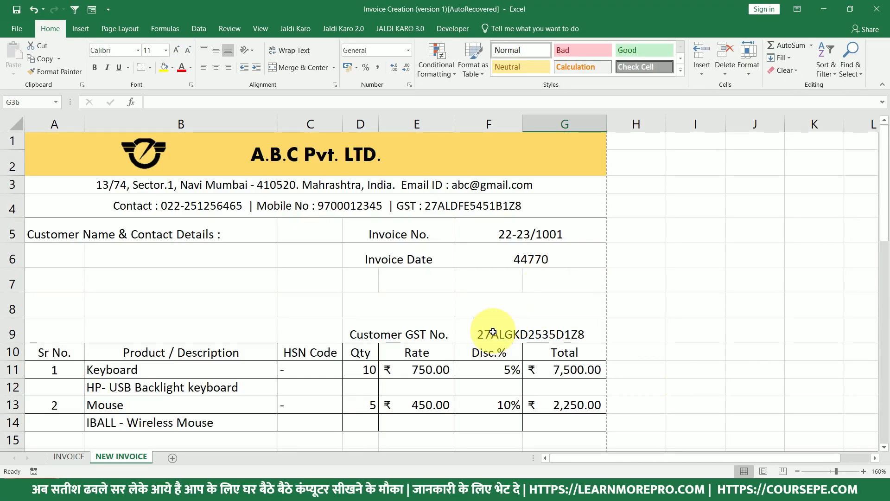
Test the formula by switching the customer GST state code to 24 and back to 27.
{"action": "double_click", "coordinate": [490, 334]}
{"action": "key", "text": "BackSpace"}
{"action": "type", "text": "4"}
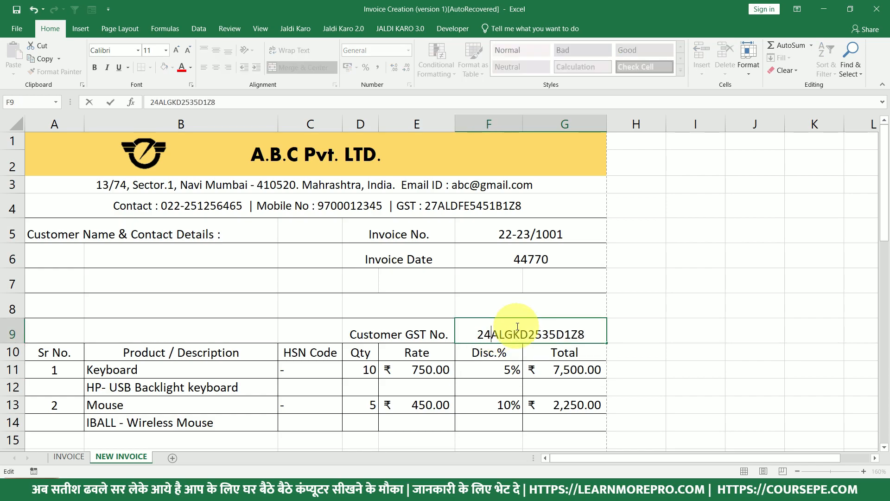
{"action": "key", "text": "Return"}
{"action": "scroll", "coordinate": [534, 345], "scroll_direction": "down", "scroll_amount": 1}
{"action": "scroll", "coordinate": [533, 346], "scroll_direction": "down", "scroll_amount": 9}
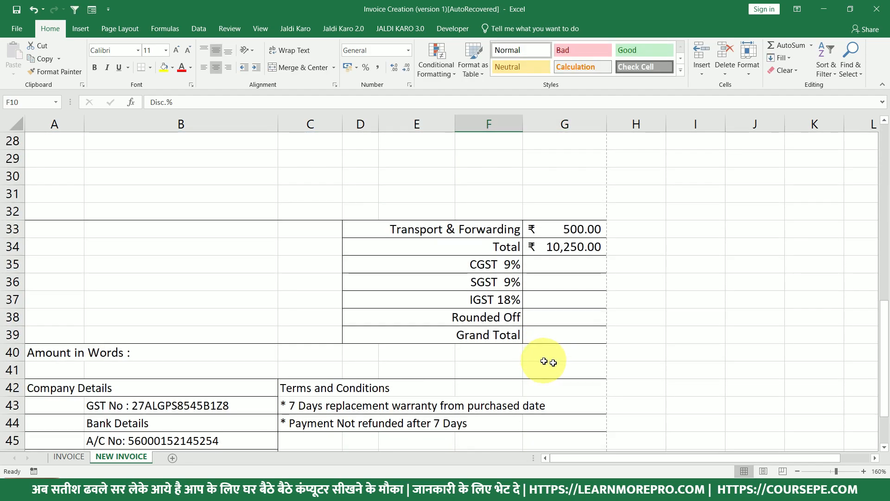
{"action": "scroll", "coordinate": [552, 277], "scroll_direction": "up", "scroll_amount": 9}
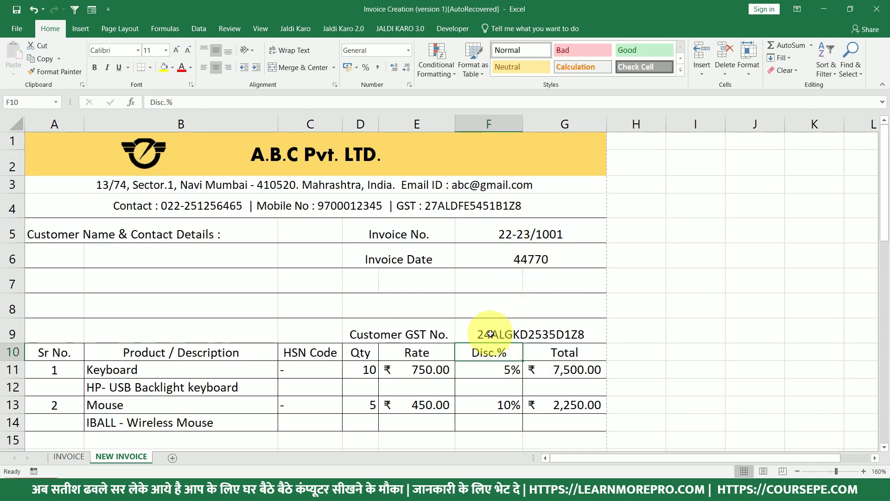
{"action": "double_click", "coordinate": [482, 333]}
{"action": "key", "text": "BackSpace"}
{"action": "type", "text": "7"}
{"action": "key", "text": "Return"}
{"action": "scroll", "coordinate": [497, 323], "scroll_direction": "down", "scroll_amount": 7}
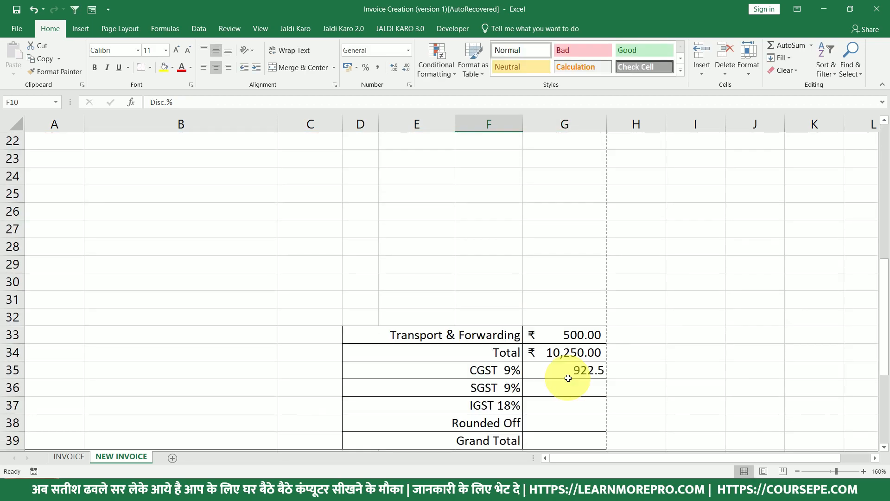
Copy the CGST formula into the SGST cell G36 so it also shows 922.5.
{"action": "left_click", "coordinate": [566, 386]}
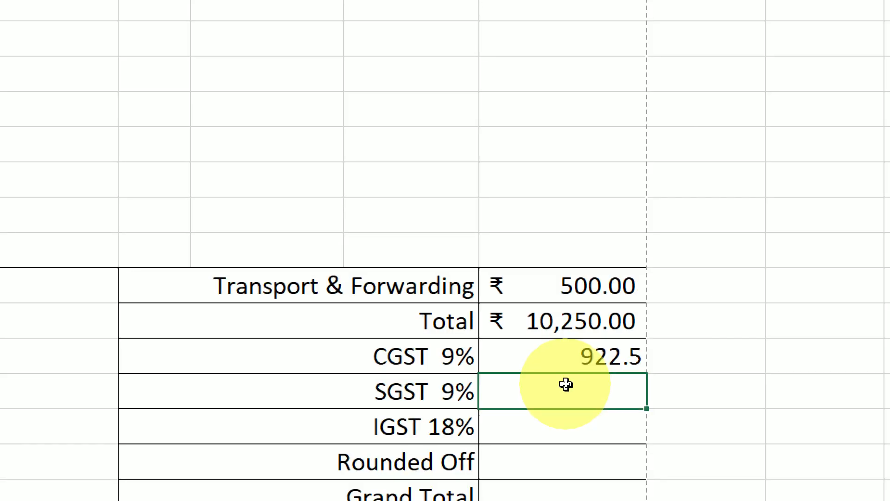
{"action": "double_click", "coordinate": [557, 359]}
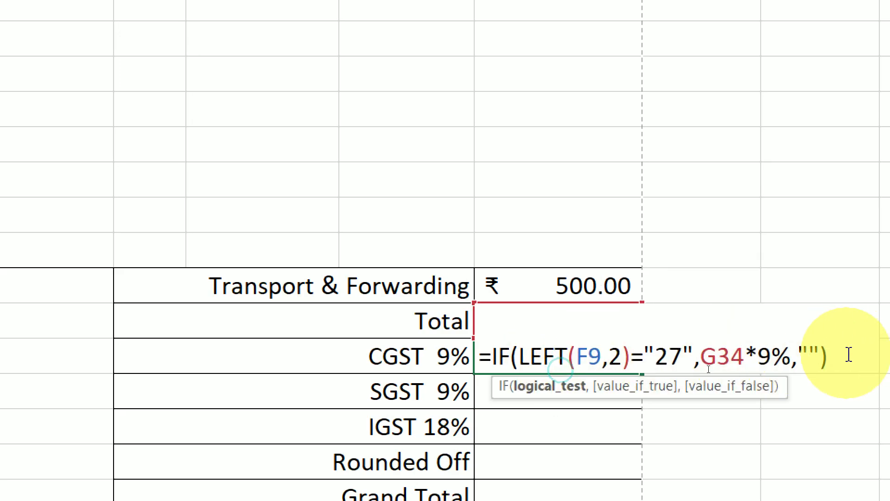
{"action": "left_click_drag", "start_coordinate": [849, 355], "coordinate": [486, 356]}
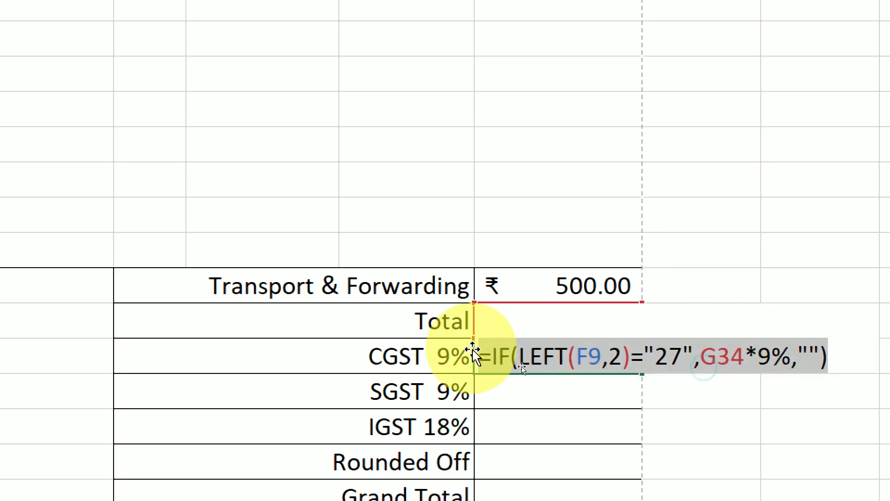
{"action": "key", "text": "Escape"}
{"action": "double_click", "coordinate": [511, 389]}
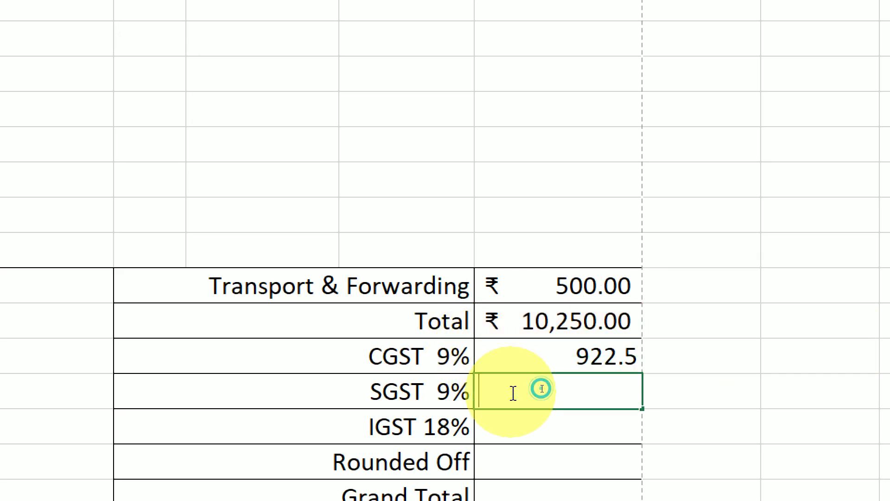
{"action": "key", "text": "ctrl+v"}
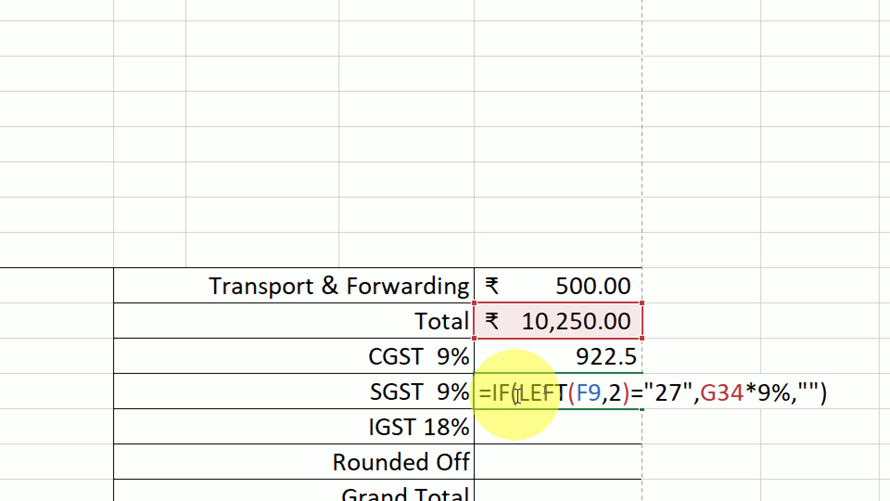
{"action": "key", "text": "Return"}
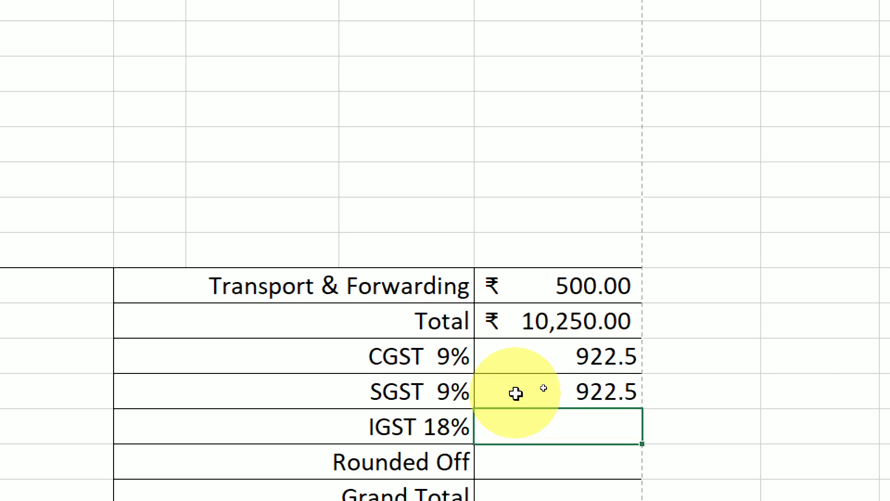
{"action": "left_click", "coordinate": [533, 359]}
{"action": "left_click", "coordinate": [536, 390]}
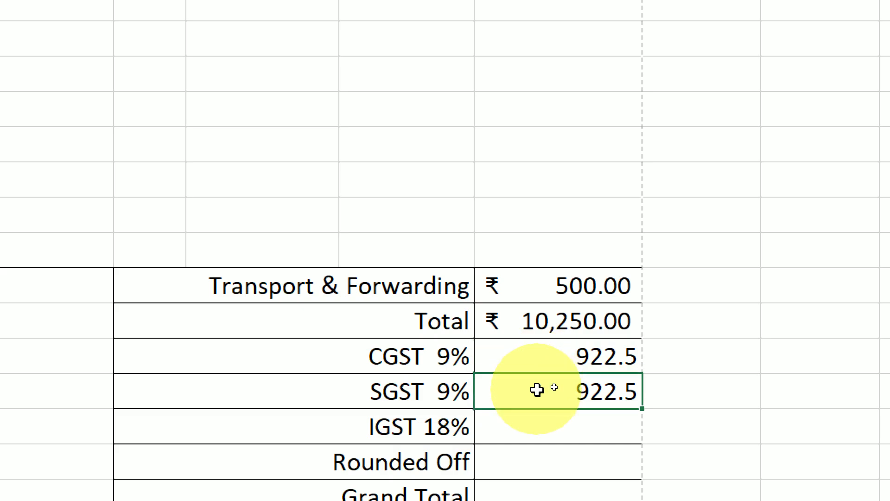
Rewrite the pasted formula in G37 as =IF(LEFT(F9,2)="27","",G34*18%).
{"action": "double_click", "coordinate": [537, 422]}
{"action": "key", "text": "ctrl+v"}
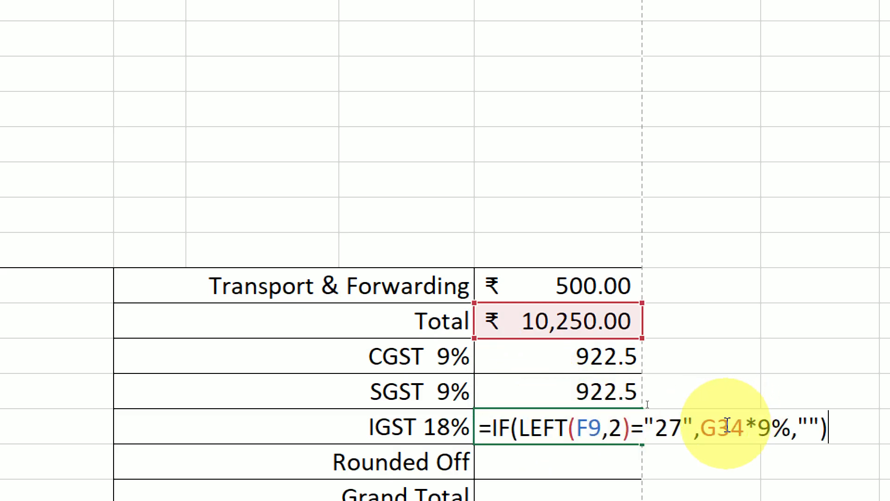
{"action": "left_click_drag", "start_coordinate": [706, 425], "coordinate": [839, 412]}
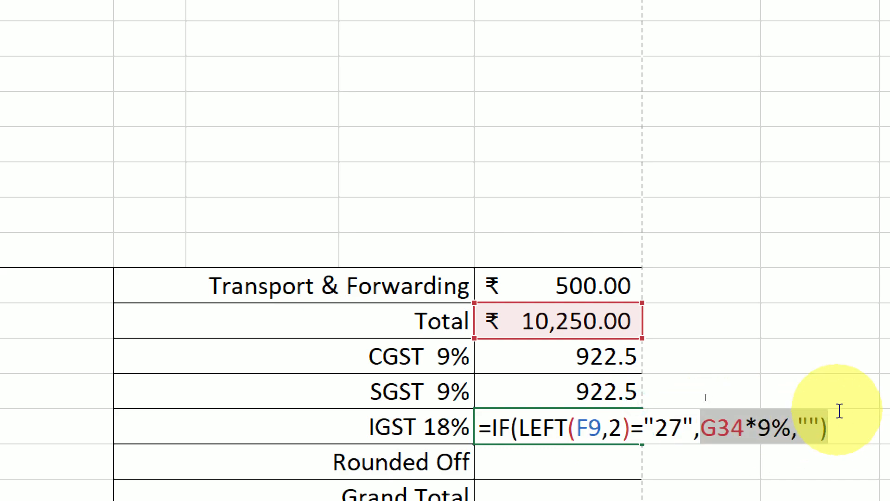
{"action": "key", "text": "BackSpace"}
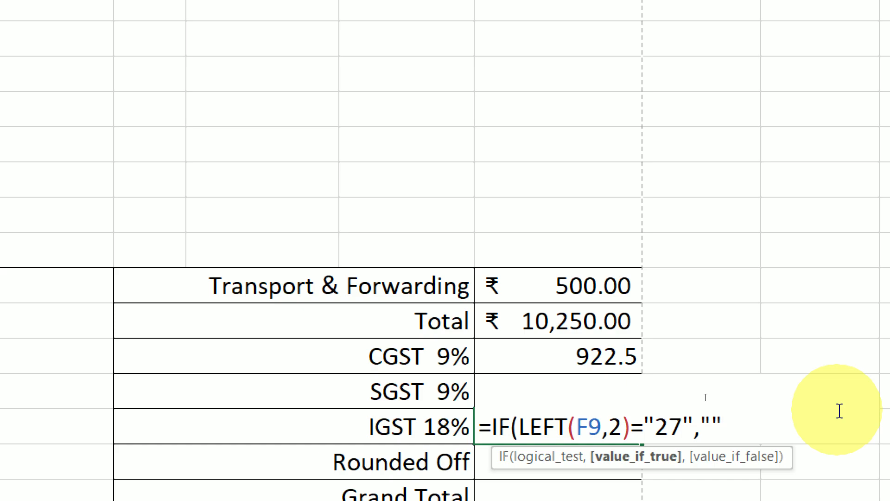
{"action": "type", "text": ",\"\","}
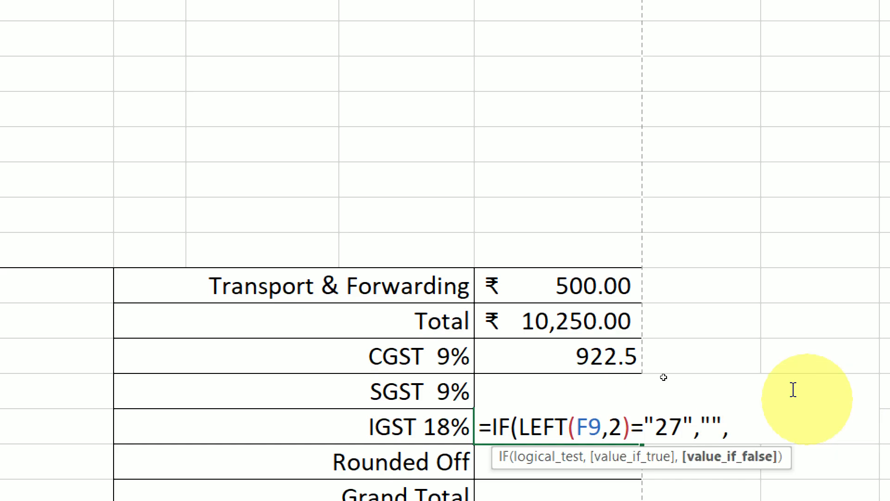
{"action": "left_click", "coordinate": [621, 322]}
{"action": "type", "text": "*18%"}
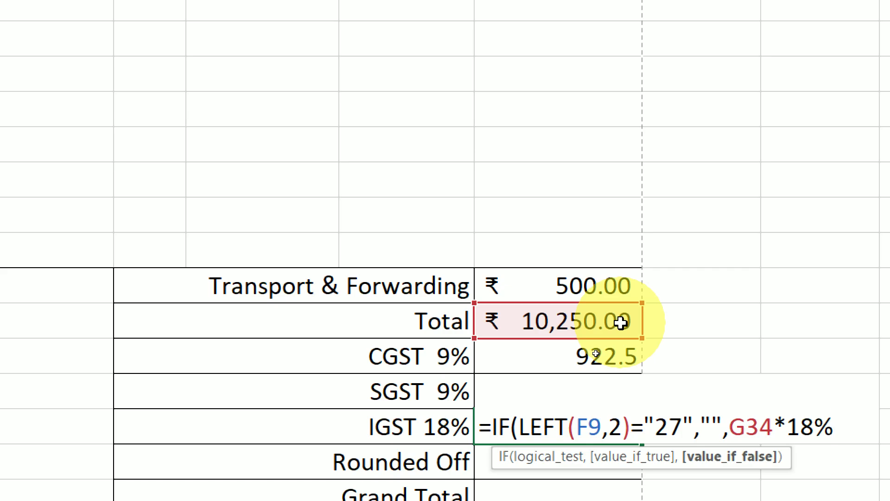
Review the IGST formula's state-27 test and blank result, then enter it.
{"action": "left_click_drag", "start_coordinate": [630, 425], "coordinate": [513, 417]}
{"action": "double_click", "coordinate": [668, 425]}
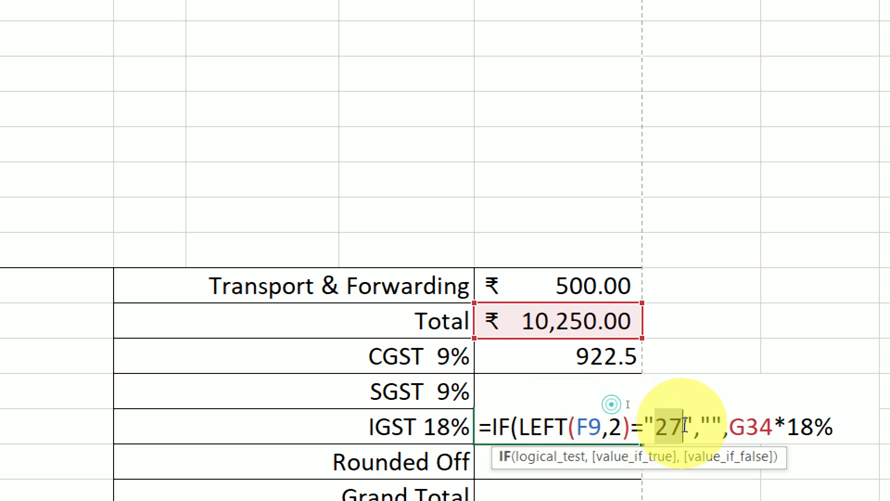
{"action": "left_click_drag", "start_coordinate": [700, 425], "coordinate": [721, 424]}
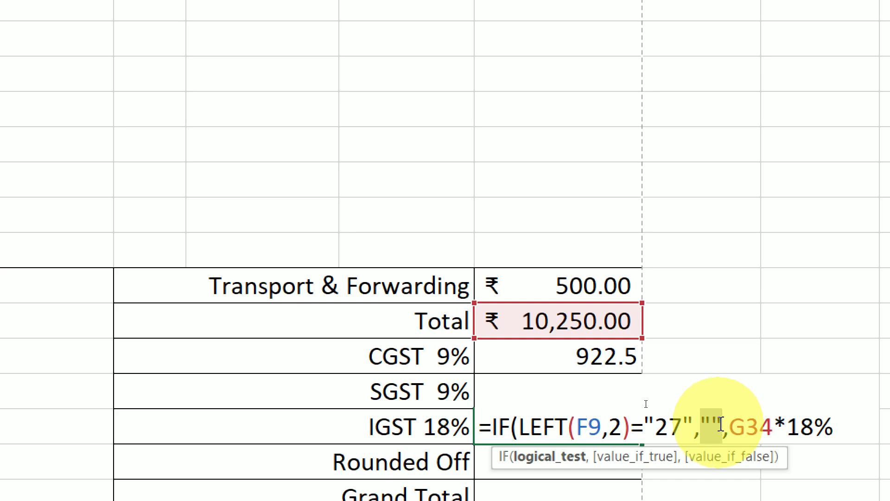
{"action": "left_click_drag", "start_coordinate": [719, 425], "coordinate": [849, 424]}
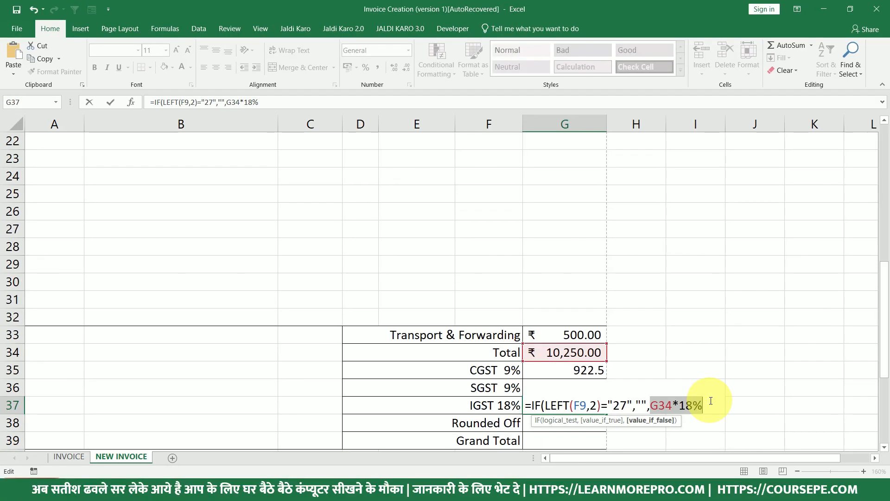
{"action": "key", "text": "Return"}
{"action": "key", "text": "Return"}
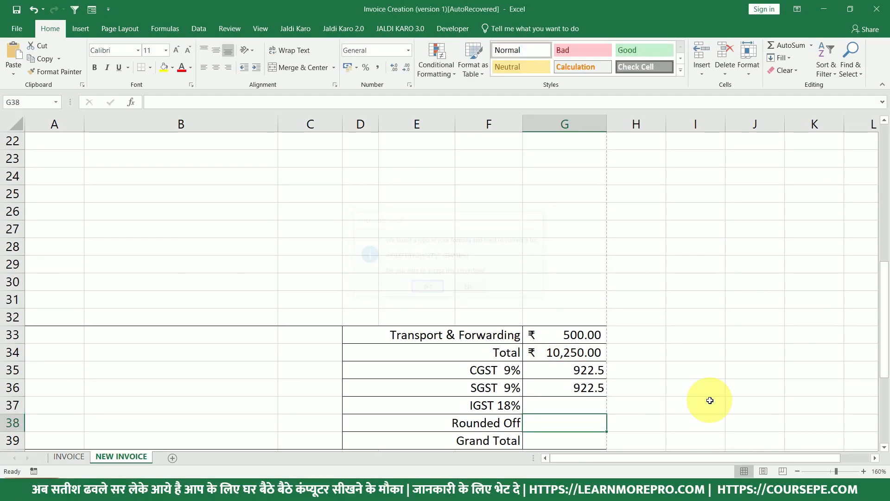
Accept the formula correction and change the customer GST state code from 27 to 24.
{"action": "left_click", "coordinate": [596, 405]}
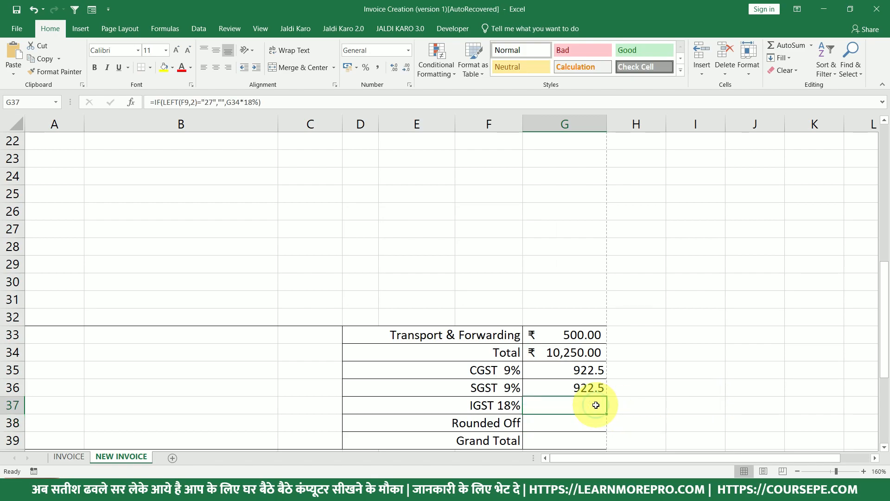
{"action": "scroll", "coordinate": [564, 300], "scroll_direction": "up", "scroll_amount": 7}
{"action": "double_click", "coordinate": [494, 325]}
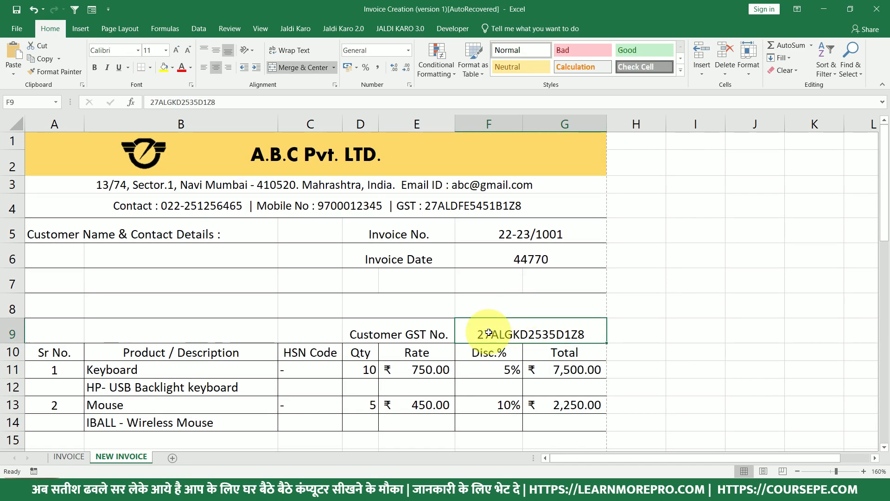
{"action": "key", "text": "BackSpace"}
{"action": "type", "text": "4"}
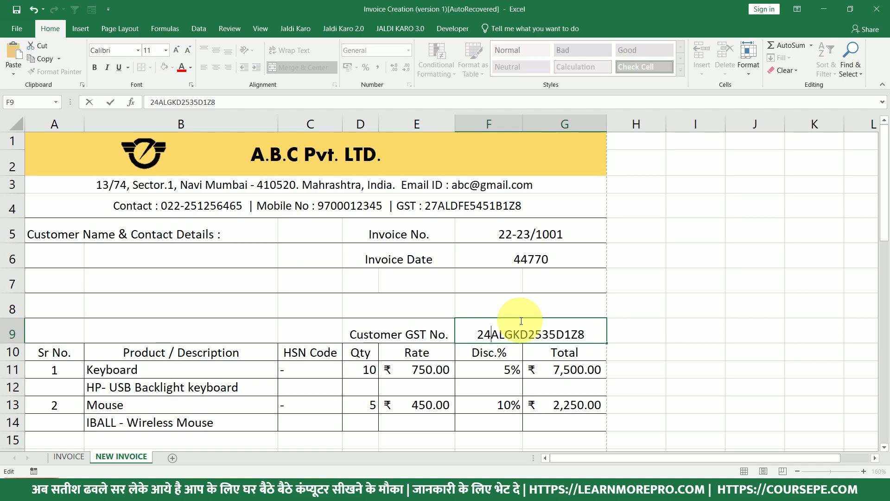
{"action": "key", "text": "Return"}
Format the tax amounts G35:G37 as rupee accounting, IGST now ₹ 1,845.00.
{"action": "scroll", "coordinate": [526, 334], "scroll_direction": "down", "scroll_amount": 7}
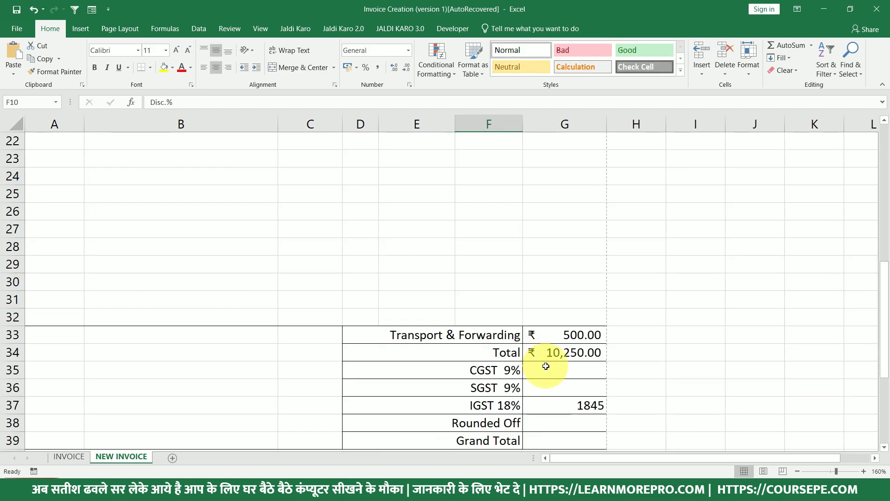
{"action": "left_click", "coordinate": [570, 401]}
{"action": "left_click_drag", "start_coordinate": [563, 375], "coordinate": [566, 403]}
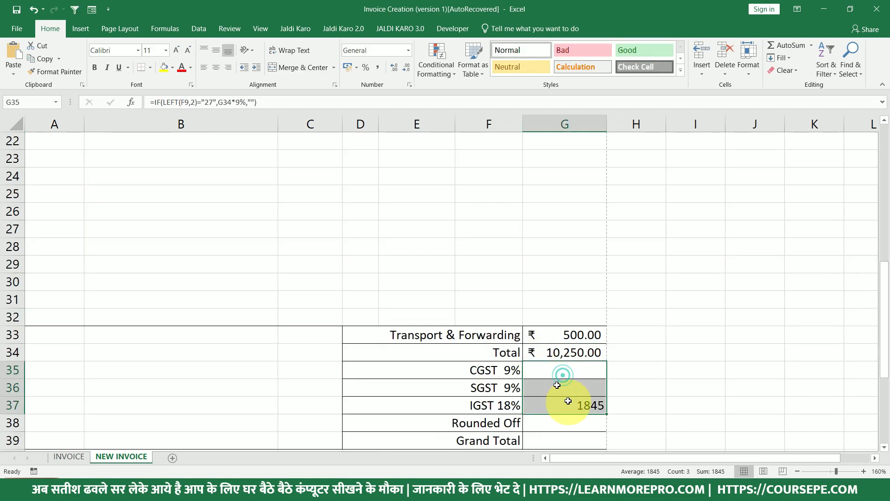
{"action": "left_click", "coordinate": [348, 67]}
{"action": "left_click", "coordinate": [570, 428]}
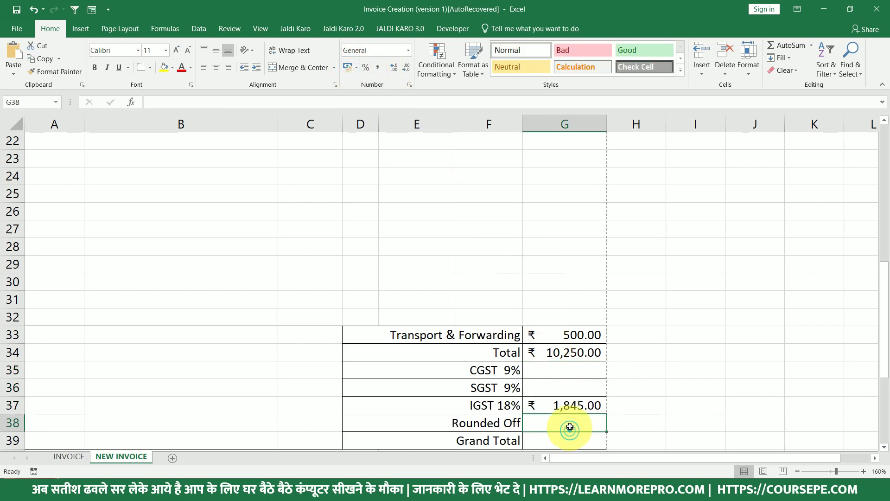
{"action": "scroll", "coordinate": [571, 419], "scroll_direction": "down", "scroll_amount": 2}
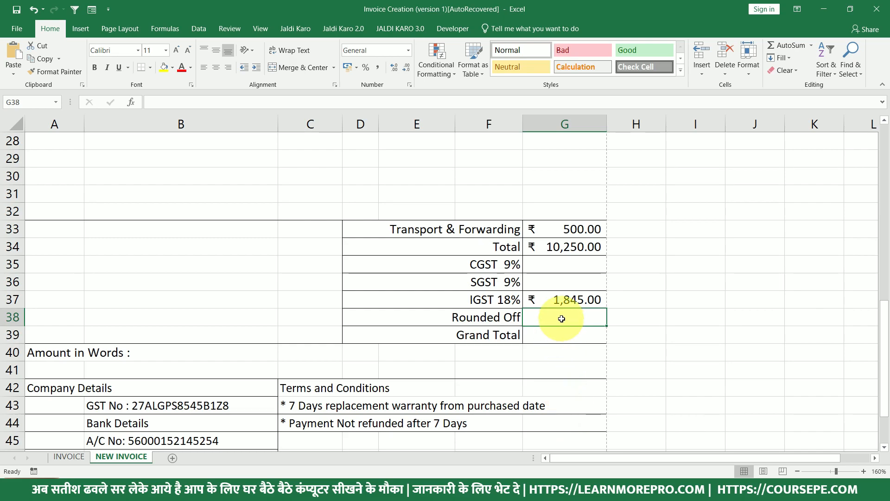
Enter =SUM(G34:G38) in Grand Total G39, giving ₹ 12,095.00.
{"action": "left_click", "coordinate": [560, 334]}
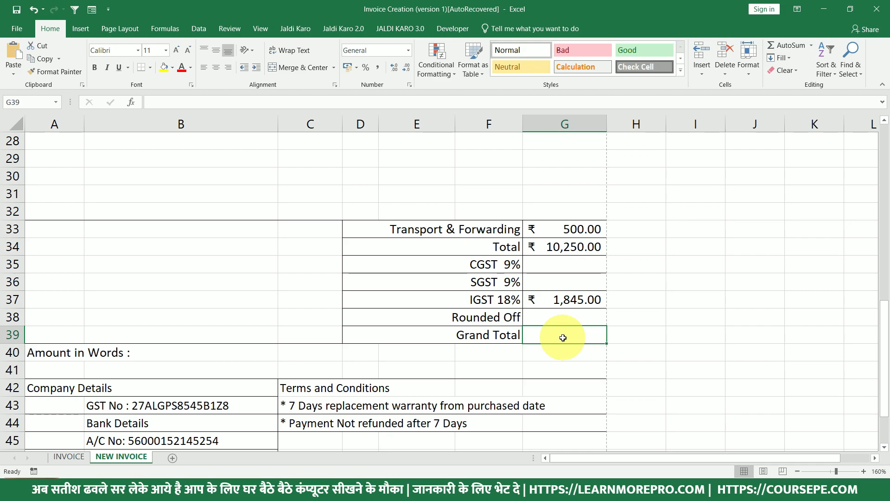
{"action": "type", "text": "=SUM("}
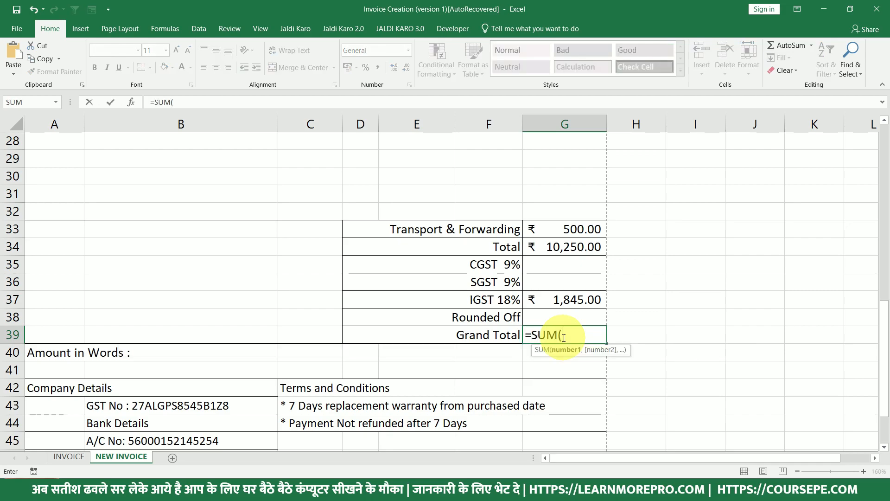
{"action": "left_click_drag", "start_coordinate": [563, 247], "coordinate": [572, 312]}
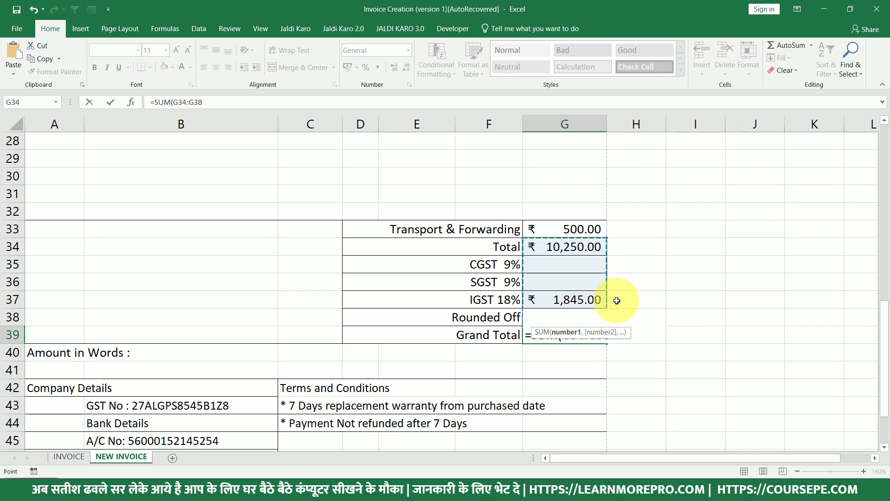
{"action": "type", "text": ")"}
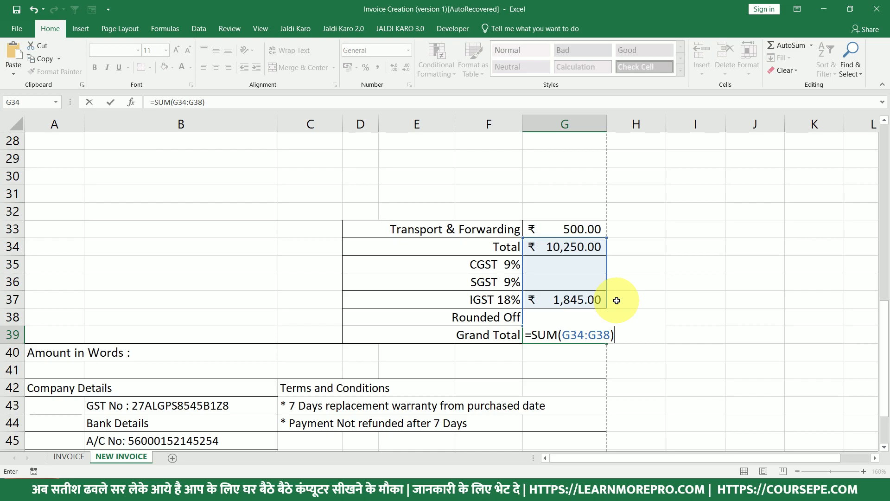
{"action": "key", "text": "Return"}
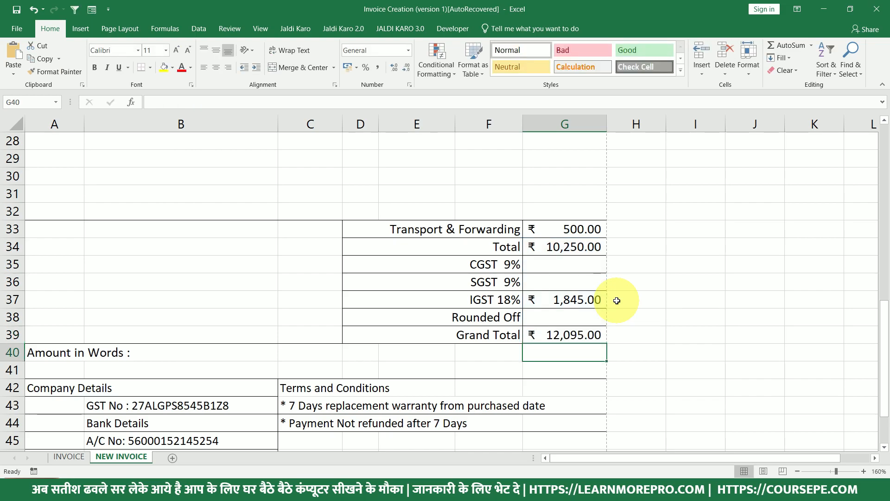
Check the Total, IGST and Grand Total formulas, then start typing 0. in Rounded Off.
{"action": "left_click", "coordinate": [568, 247]}
{"action": "left_click", "coordinate": [574, 297]}
{"action": "left_click", "coordinate": [576, 335]}
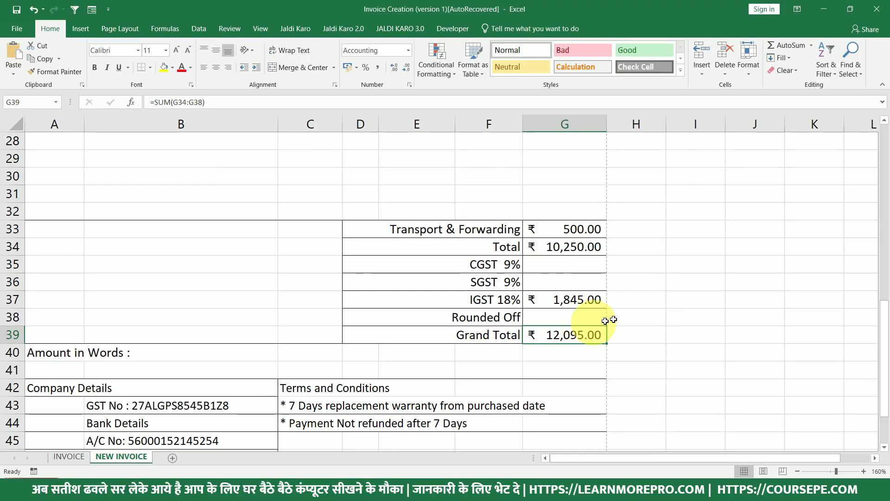
{"action": "left_click", "coordinate": [567, 317]}
{"action": "type", "text": "0."}
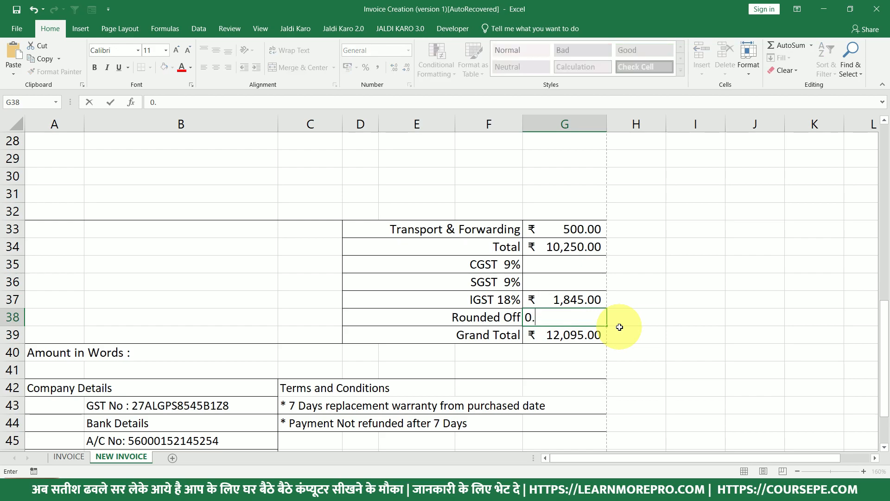
Cancel the Rounded Off entry and set the Keyboard rate to 751.
{"action": "key", "text": "Escape"}
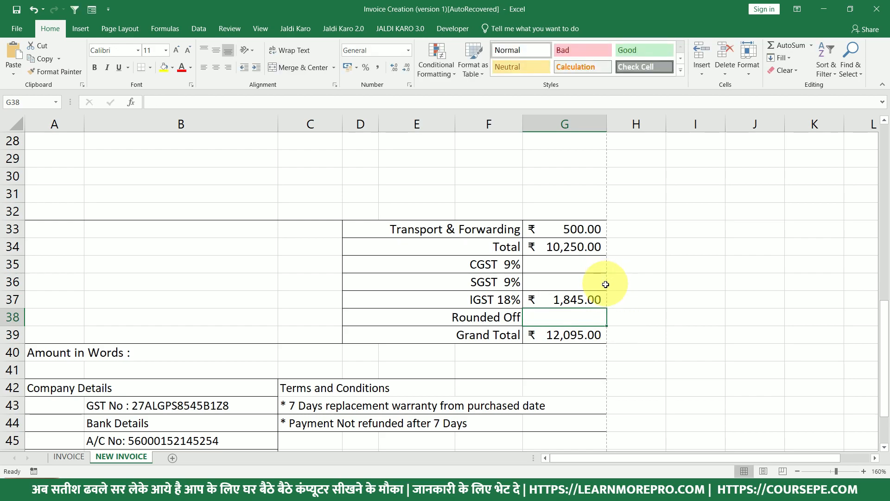
{"action": "scroll", "coordinate": [604, 283], "scroll_direction": "up", "scroll_amount": 6}
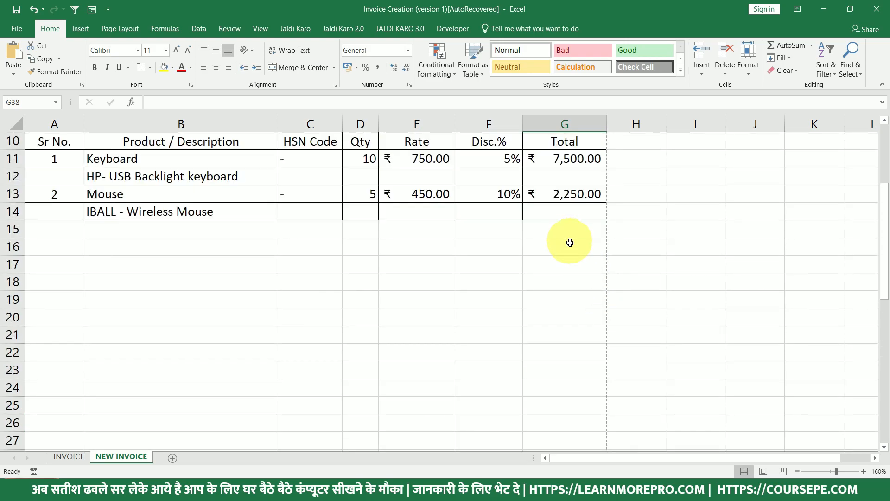
{"action": "scroll", "coordinate": [570, 242], "scroll_direction": "up", "scroll_amount": 2}
{"action": "left_click", "coordinate": [435, 307]}
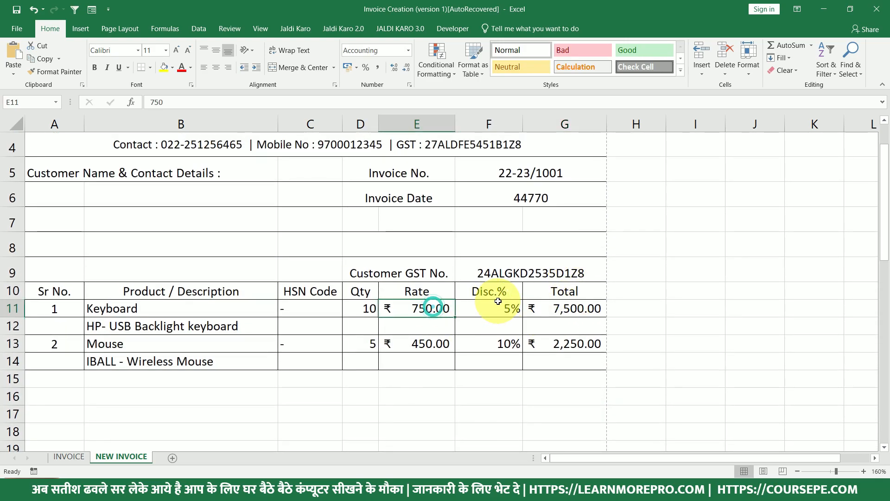
{"action": "type", "text": "751"}
{"action": "key", "text": "Return"}
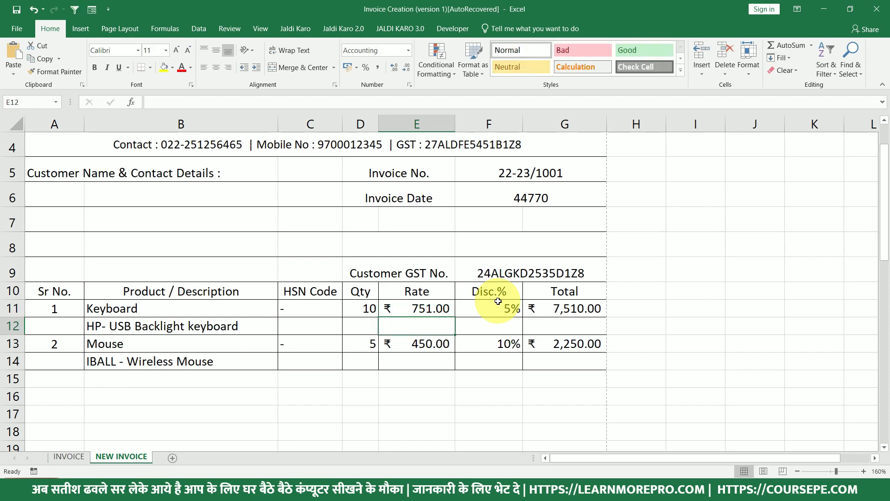
{"action": "scroll", "coordinate": [588, 333], "scroll_direction": "down", "scroll_amount": 7}
{"action": "scroll", "coordinate": [596, 336], "scroll_direction": "up", "scroll_amount": 6}
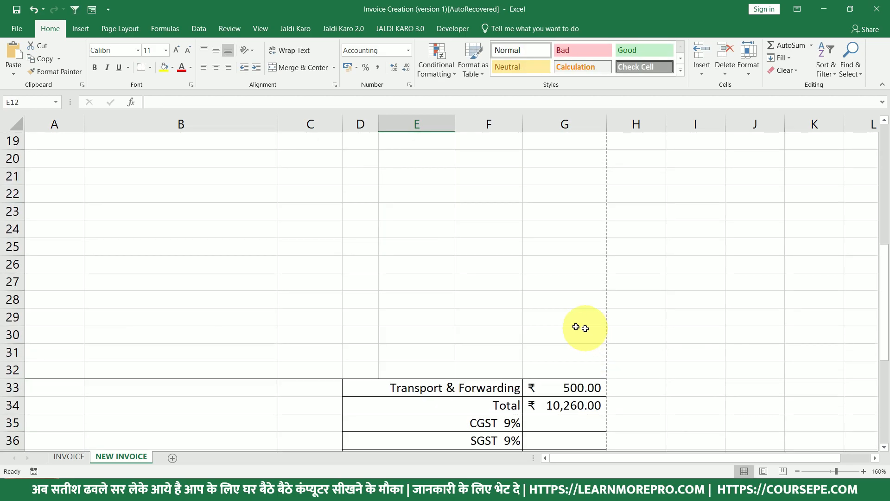
Correct the Keyboard rate to 753 and set its quantity to 9.
{"action": "left_click", "coordinate": [428, 234]}
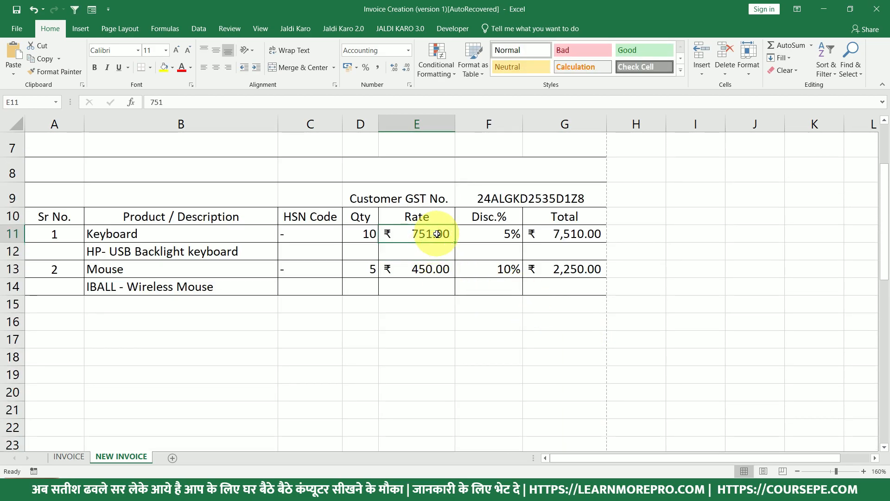
{"action": "type", "text": "753"}
{"action": "key", "text": "Return"}
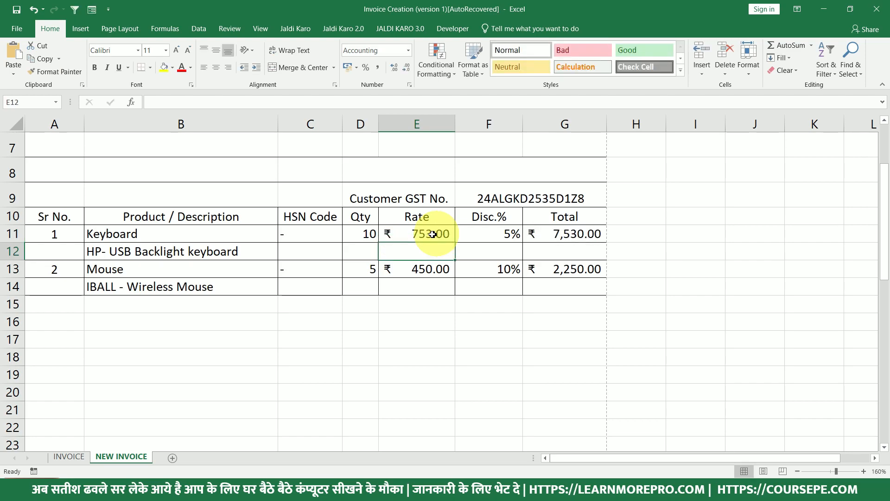
{"action": "left_click", "coordinate": [361, 234]}
{"action": "type", "text": "9"}
{"action": "key", "text": "Return"}
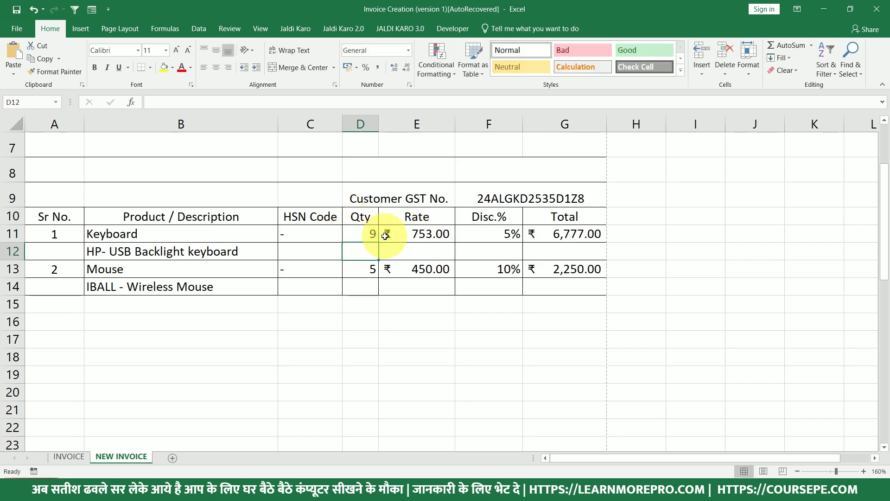
{"action": "scroll", "coordinate": [576, 302], "scroll_direction": "down", "scroll_amount": 6}
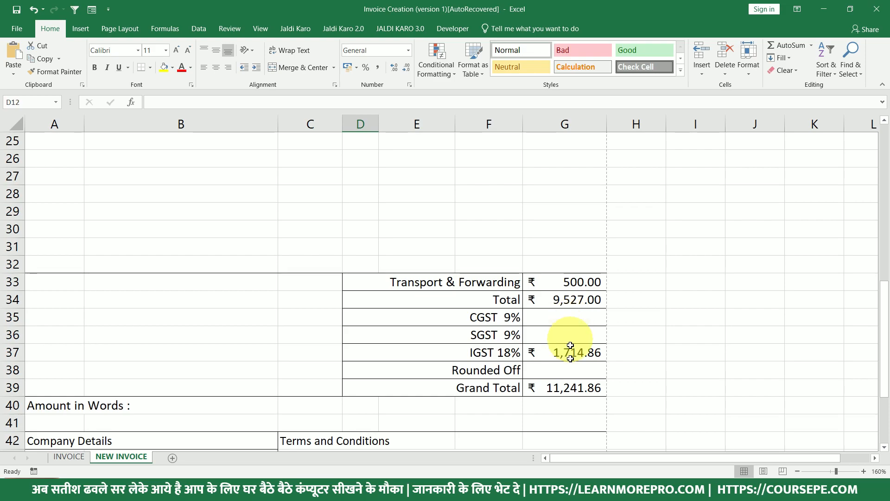
Try -0.86, then 0.14, as the Rounded Off adjustment in G38.
{"action": "left_click", "coordinate": [564, 370]}
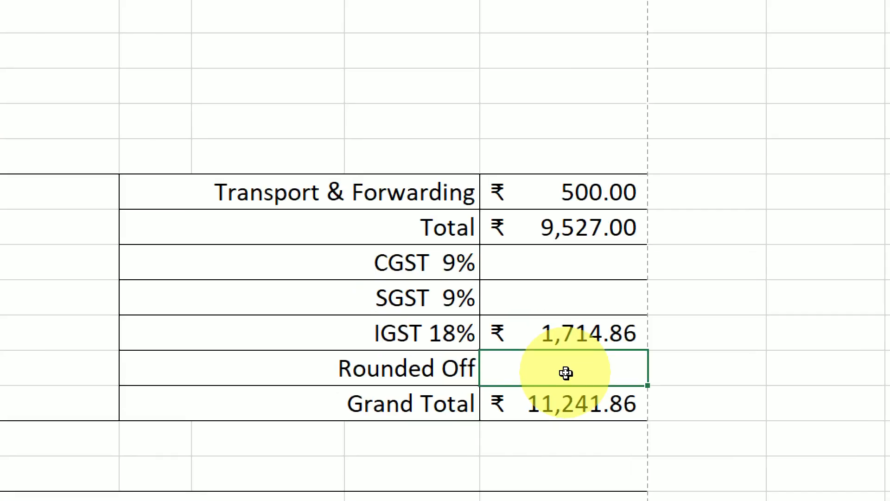
{"action": "type", "text": "-.86"}
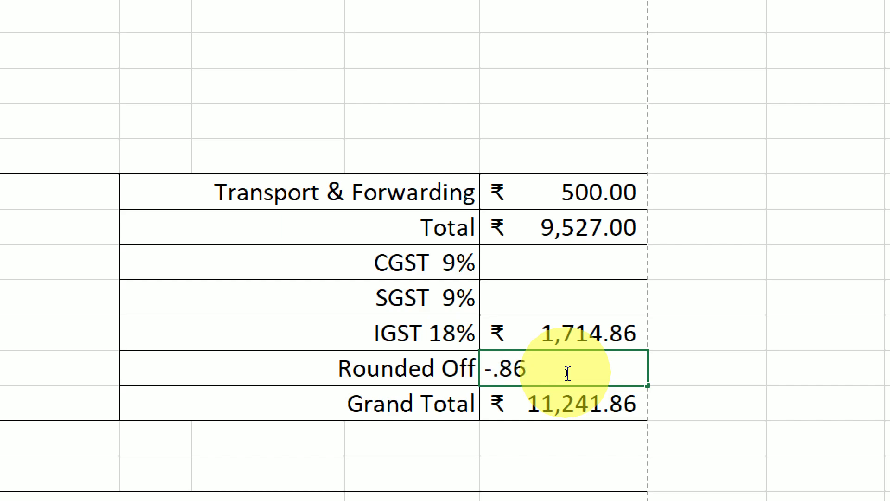
{"action": "key", "text": "Return"}
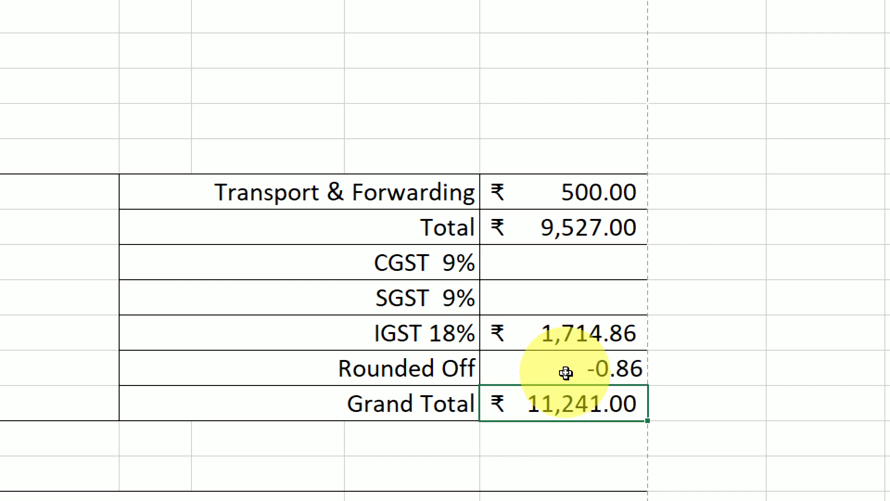
{"action": "left_click", "coordinate": [574, 366]}
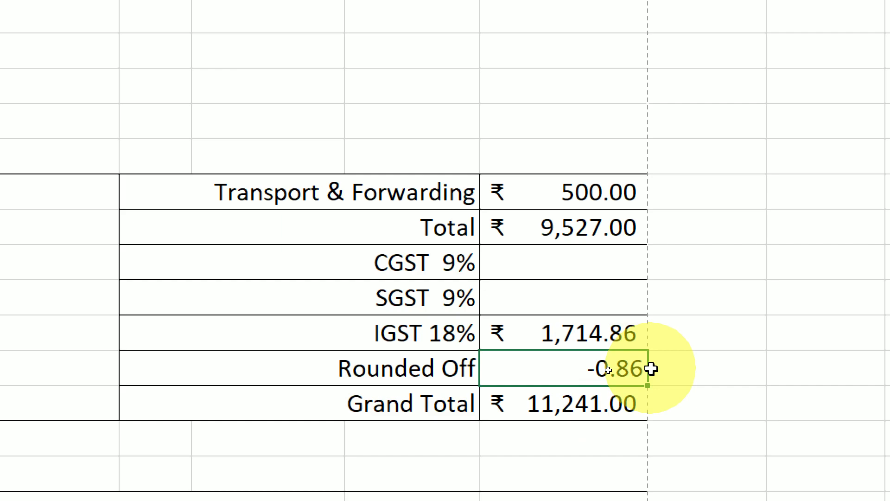
{"action": "key", "text": "Delete"}
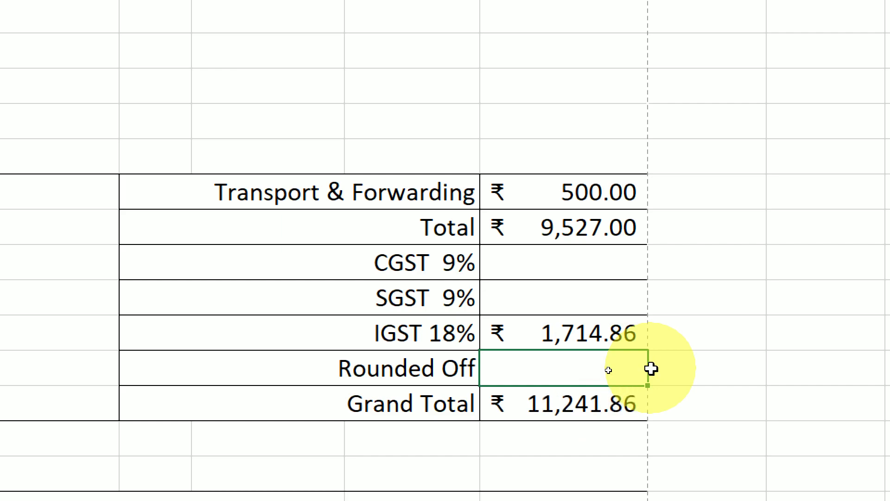
{"action": "type", "text": "0.14"}
{"action": "key", "text": "Return"}
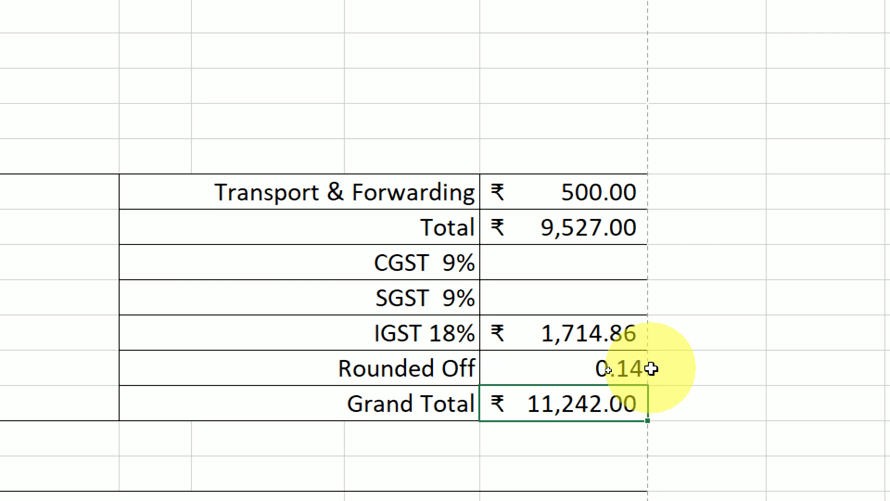
Check the Grand Total formula and re-enter -0.86 as the Rounded Off amount.
{"action": "key", "text": "Up"}
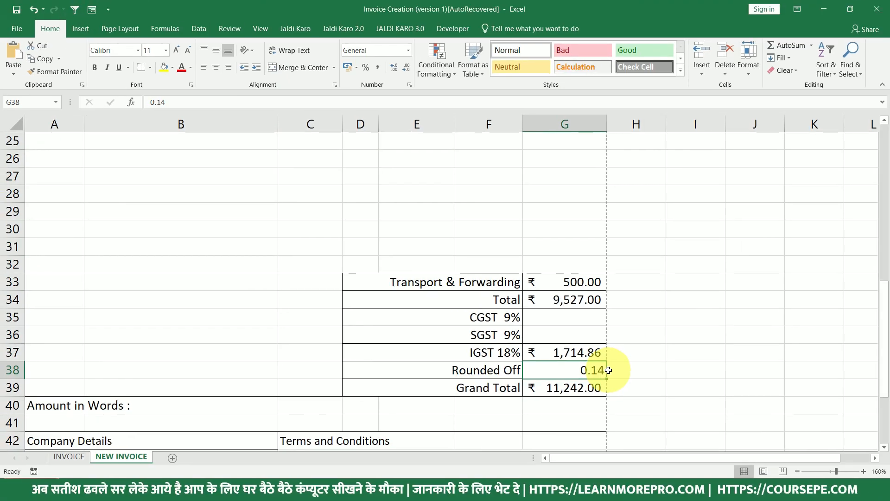
{"action": "left_click", "coordinate": [590, 383]}
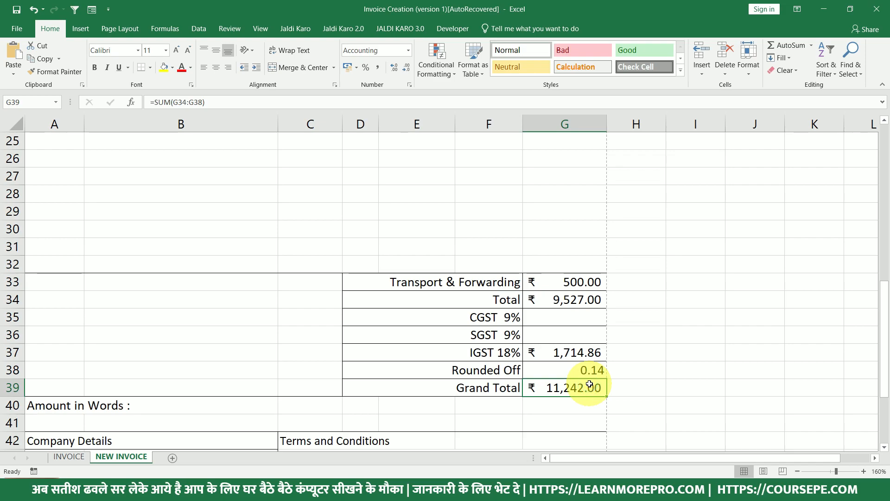
{"action": "left_click", "coordinate": [591, 369]}
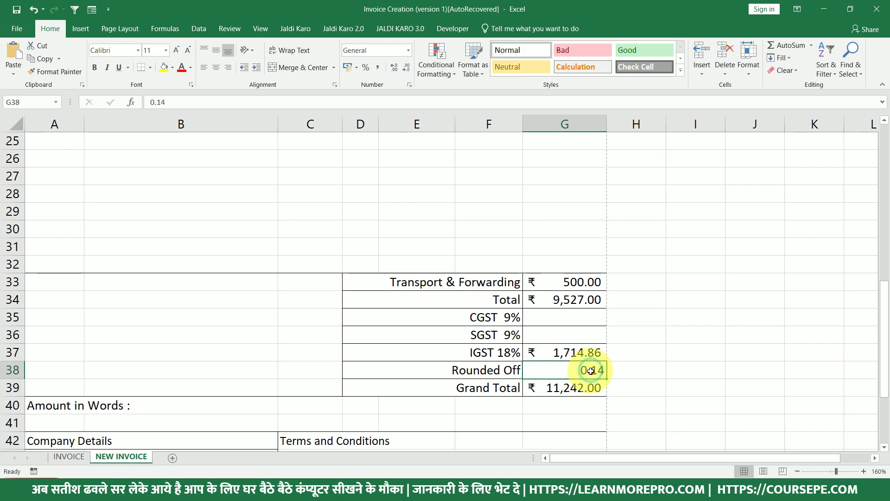
{"action": "left_click_drag", "start_coordinate": [555, 371], "coordinate": [468, 371]}
{"action": "left_click", "coordinate": [567, 369]}
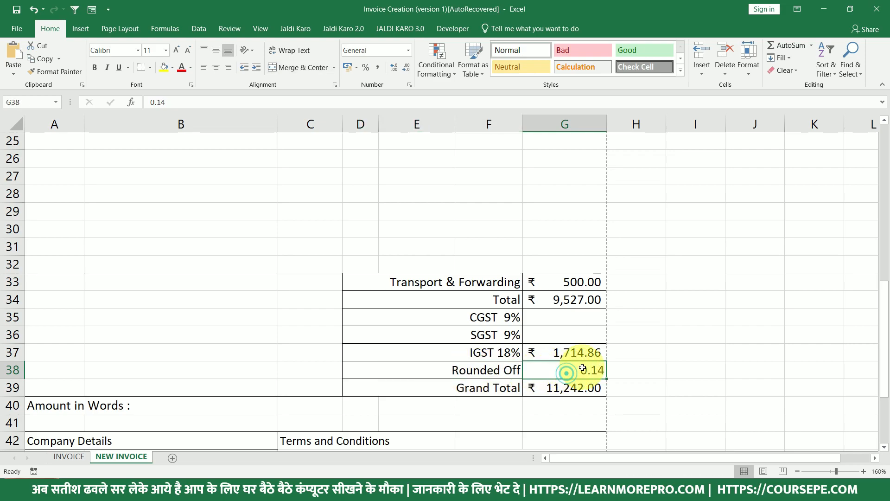
{"action": "key", "text": "Delete"}
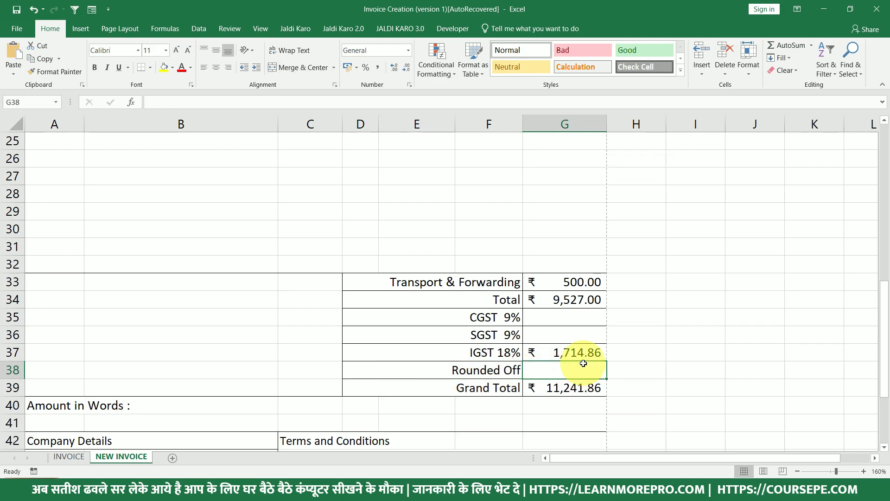
{"action": "type", "text": "-0.86"}
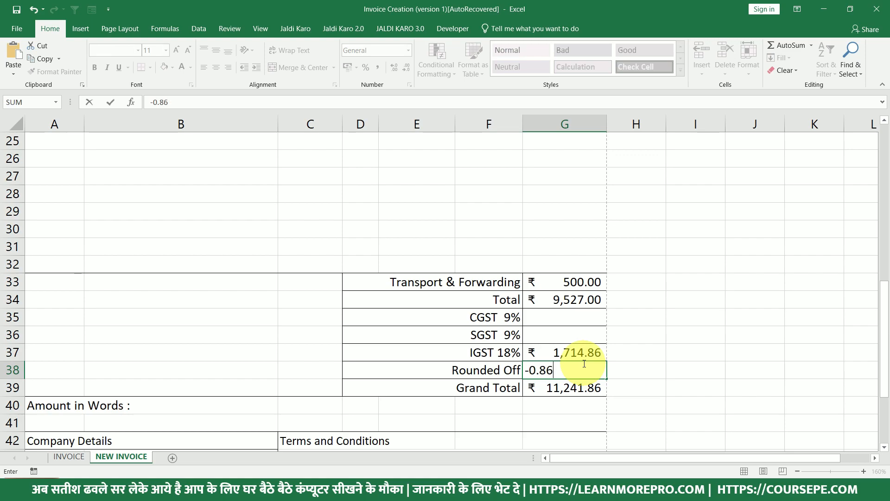
{"action": "key", "text": "Return"}
Clear the Rounded Off cell so the Grand Total reads ₹ 11,241.86.
{"action": "left_click", "coordinate": [584, 370]}
{"action": "left_click", "coordinate": [575, 389]}
{"action": "left_click_drag", "start_coordinate": [578, 388], "coordinate": [478, 389]}
{"action": "left_click", "coordinate": [564, 369]}
{"action": "scroll", "coordinate": [566, 373], "scroll_direction": "down", "scroll_amount": 2}
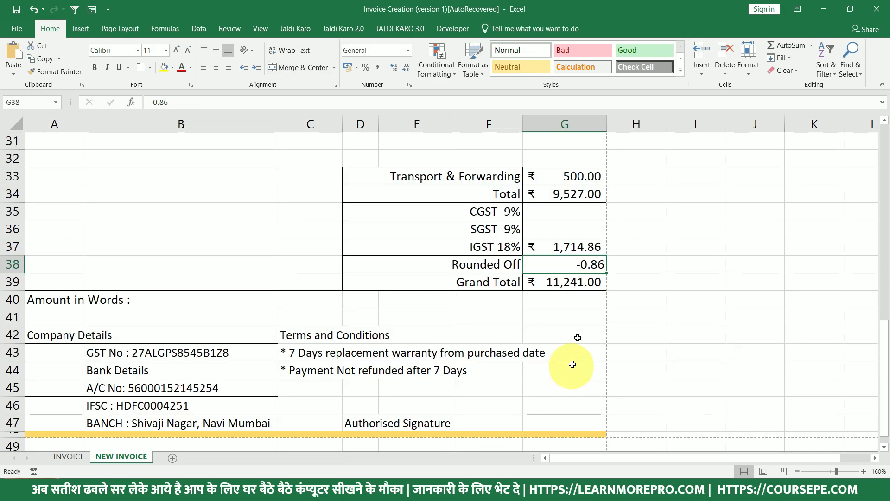
{"action": "key", "text": "Delete"}
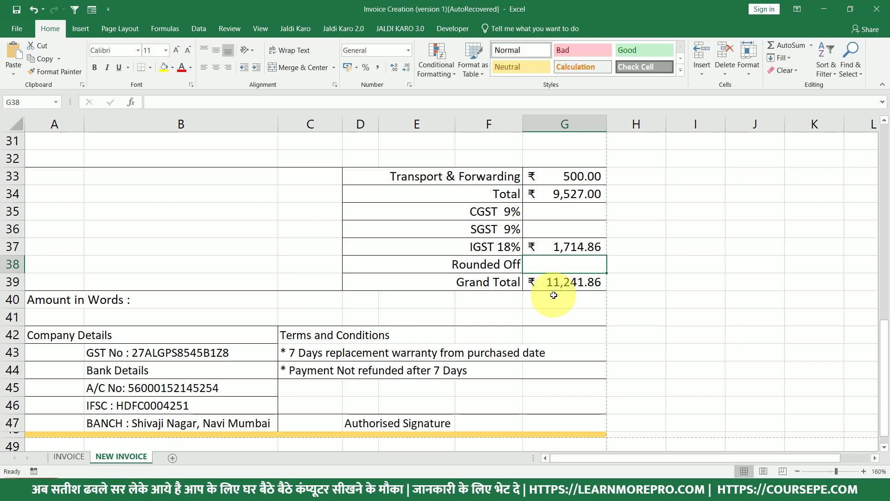
{"action": "scroll", "coordinate": [554, 295], "scroll_direction": "up", "scroll_amount": 3}
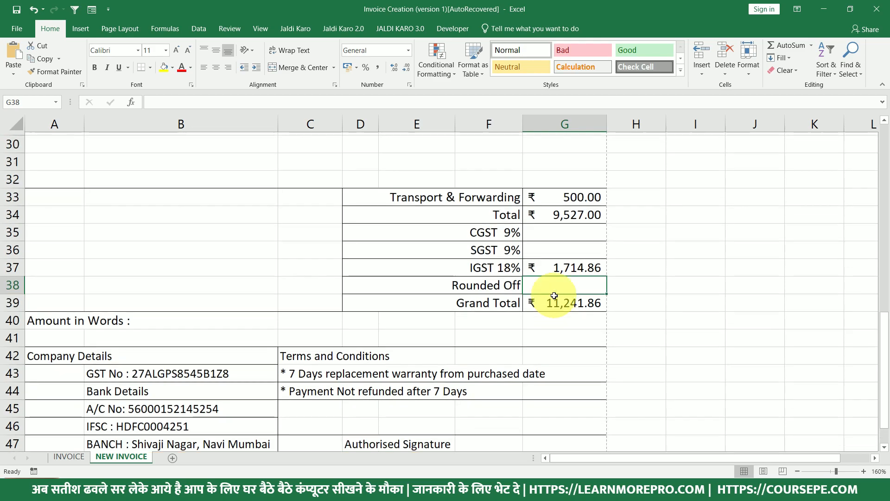
{"action": "scroll", "coordinate": [554, 296], "scroll_direction": "down", "scroll_amount": 3}
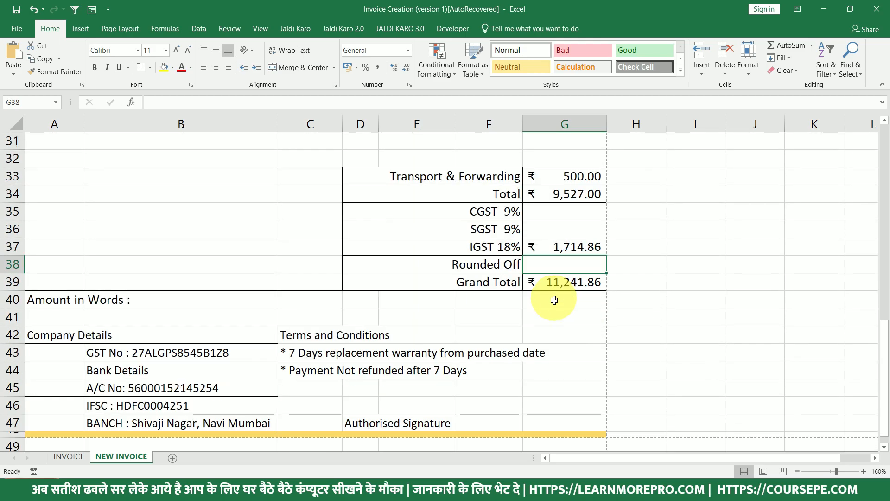
{"action": "scroll", "coordinate": [555, 299], "scroll_direction": "up", "scroll_amount": 10}
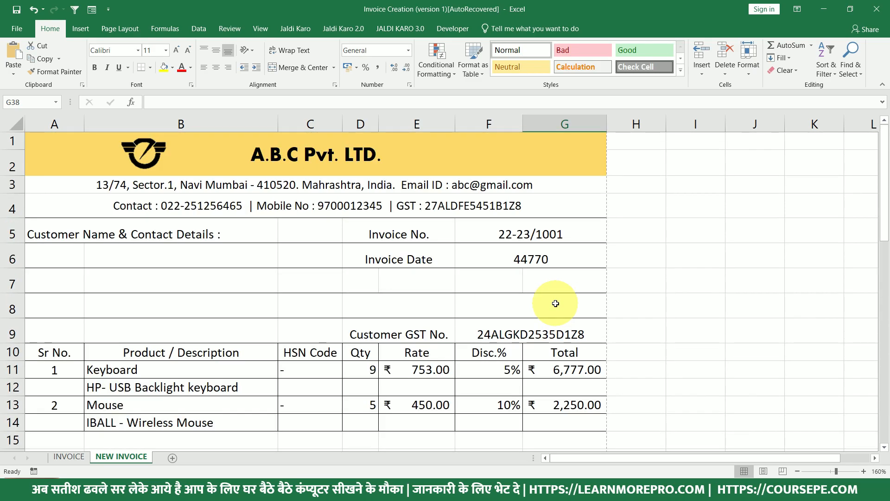
{"action": "scroll", "coordinate": [555, 304], "scroll_direction": "down", "scroll_amount": 10}
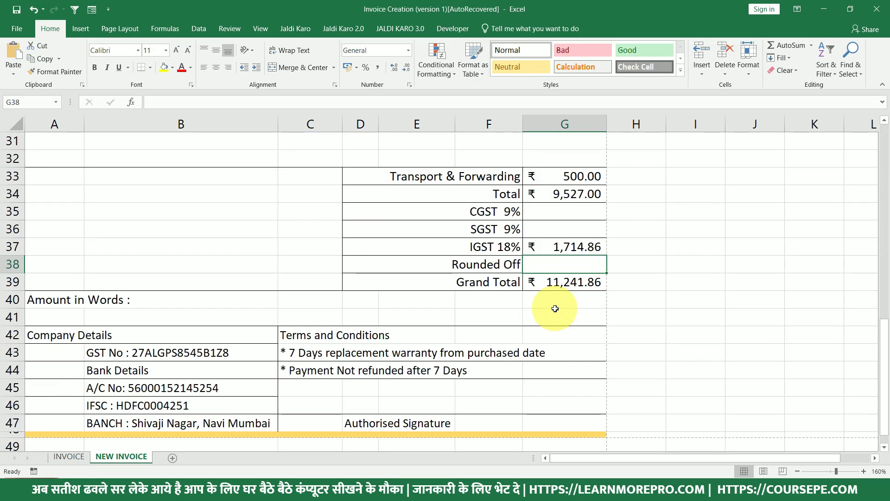
Enter =SpellNumber(G39) in B41 to write the Grand Total in rupees and paise.
{"action": "left_click", "coordinate": [42, 312]}
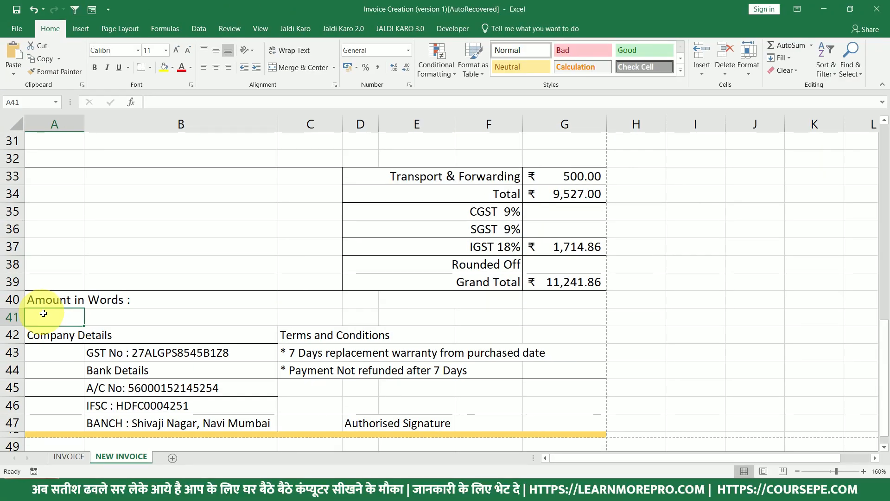
{"action": "left_click", "coordinate": [114, 320]}
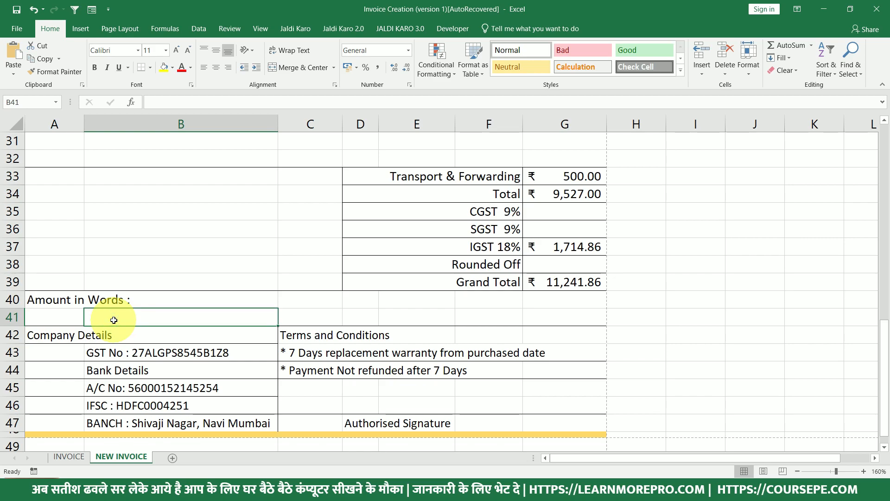
{"action": "type", "text": "=SP"}
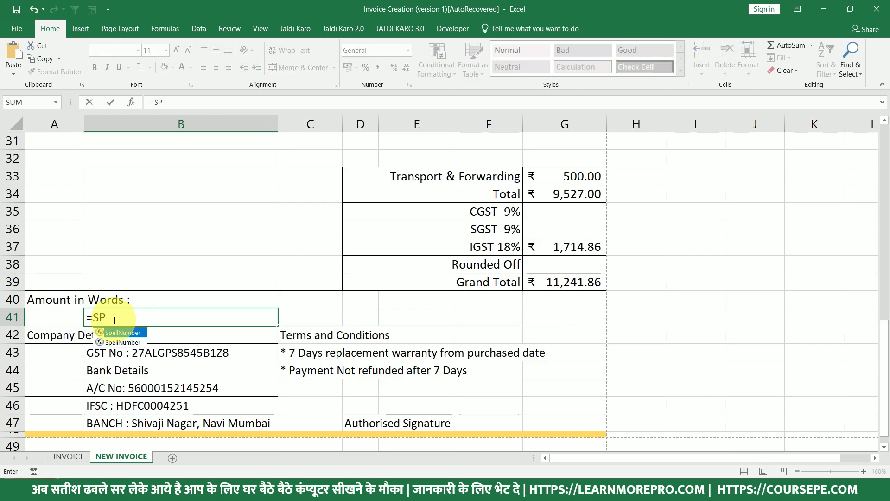
{"action": "type", "text": "E"}
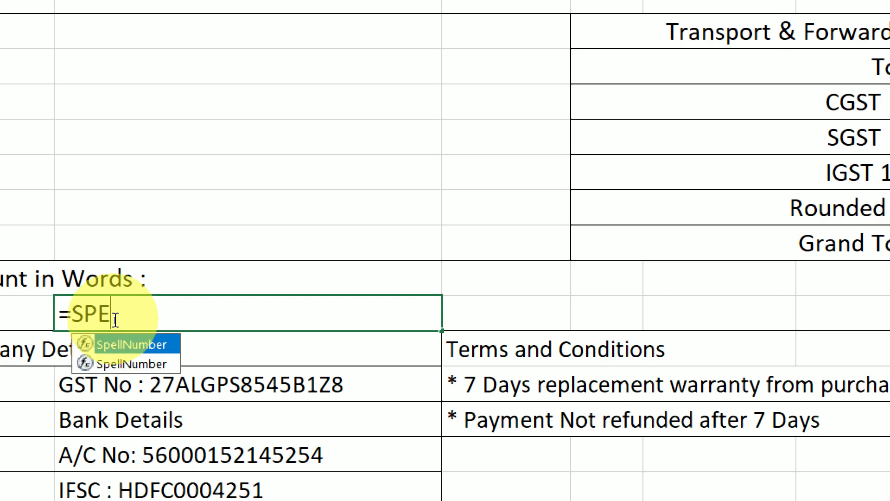
{"action": "key", "text": "Tab"}
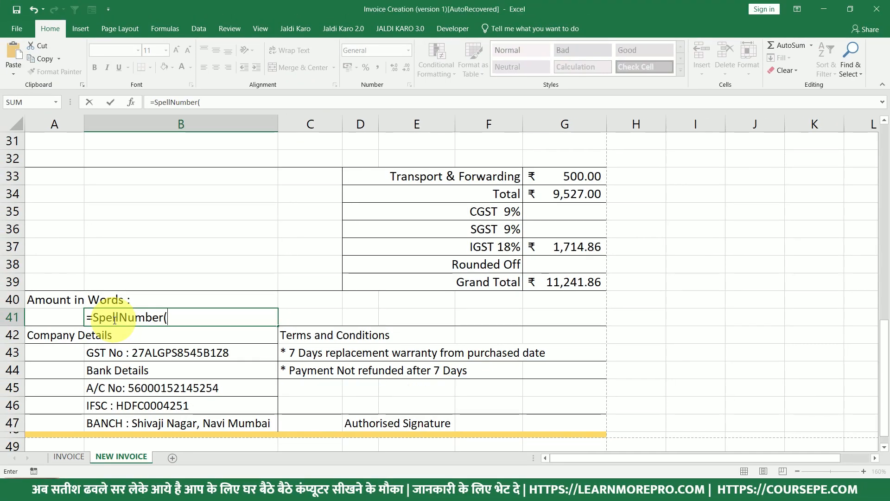
{"action": "left_click", "coordinate": [572, 280]}
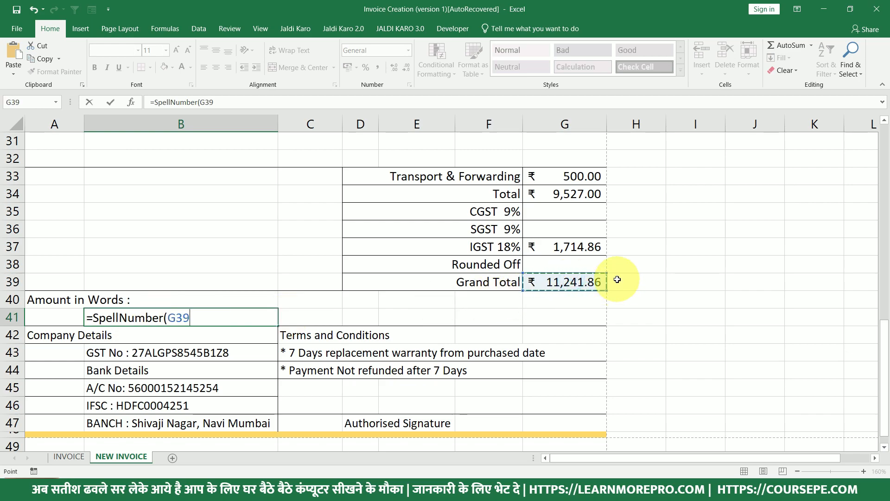
{"action": "key", "text": "ctrl+Return"}
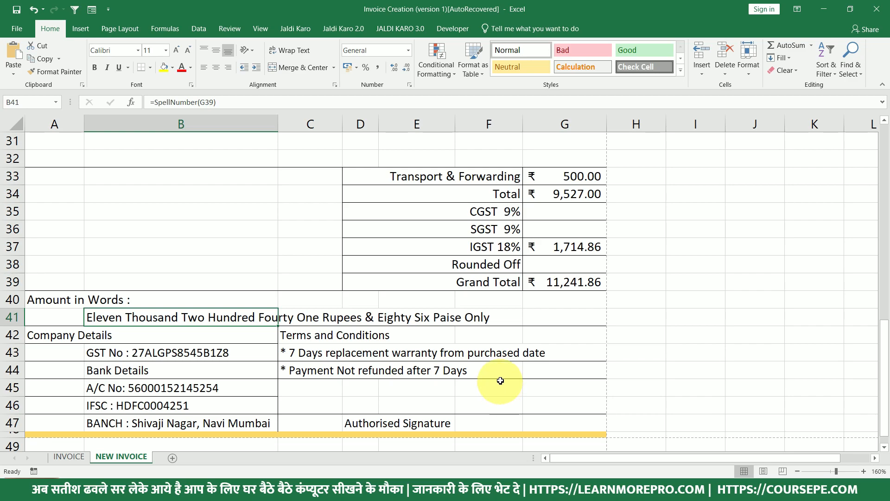
Change the Keyboard quantity in D11 to 10 and confirm the ₹ 12,130.40 Grand Total.
{"action": "left_click", "coordinate": [565, 281]}
{"action": "scroll", "coordinate": [554, 278], "scroll_direction": "up", "scroll_amount": 9}
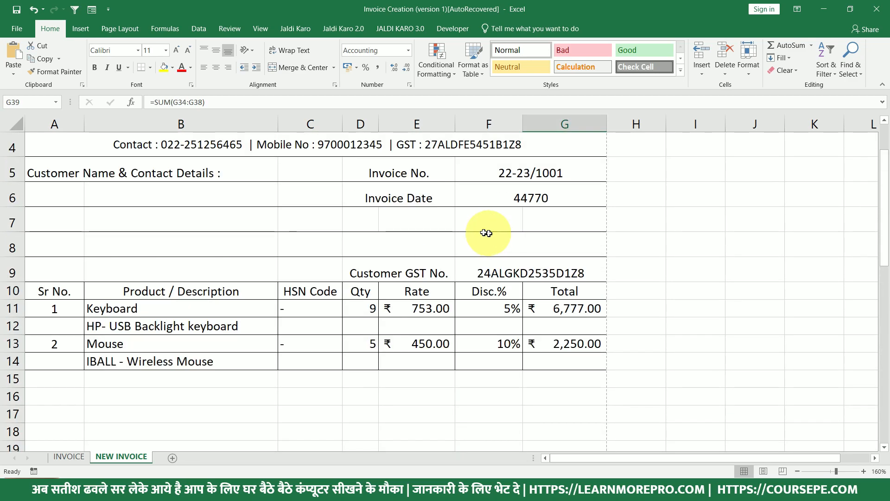
{"action": "left_click", "coordinate": [366, 306]}
{"action": "type", "text": "10"}
{"action": "key", "text": "Return"}
{"action": "scroll", "coordinate": [378, 319], "scroll_direction": "down", "scroll_amount": 7}
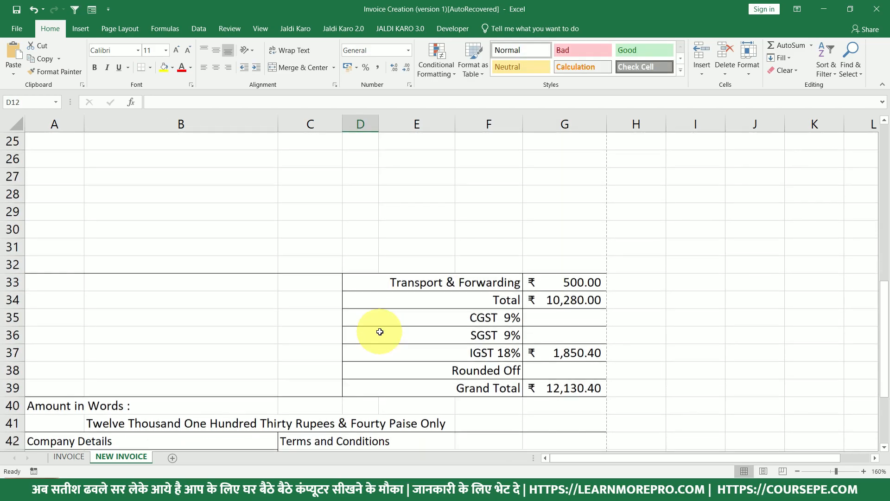
{"action": "scroll", "coordinate": [380, 331], "scroll_direction": "down", "scroll_amount": 1}
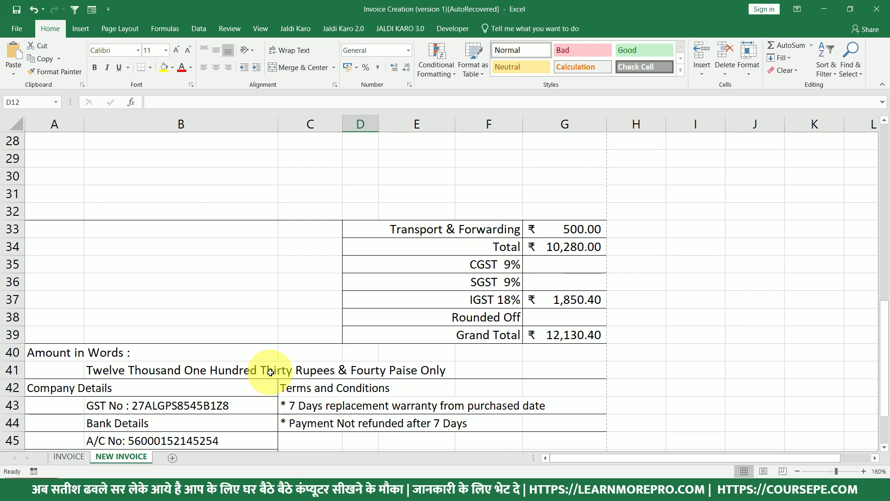
{"action": "scroll", "coordinate": [248, 366], "scroll_direction": "down", "scroll_amount": 1}
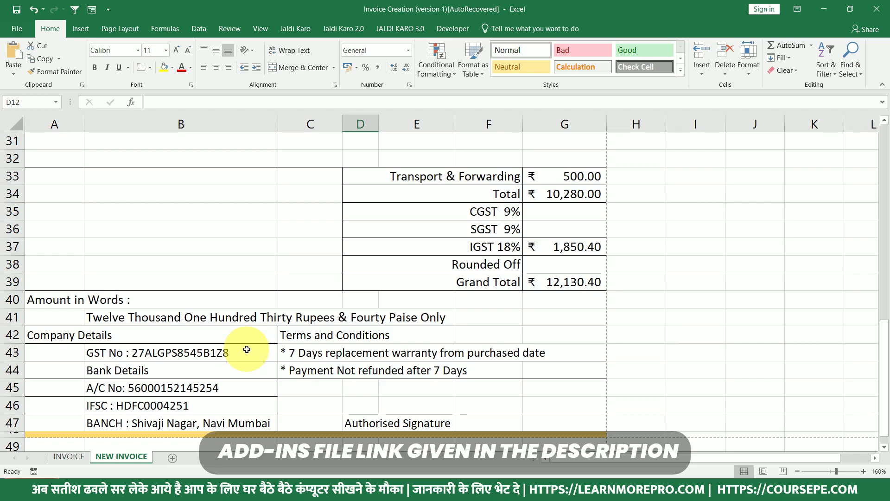
{"action": "scroll", "coordinate": [245, 349], "scroll_direction": "up", "scroll_amount": 2}
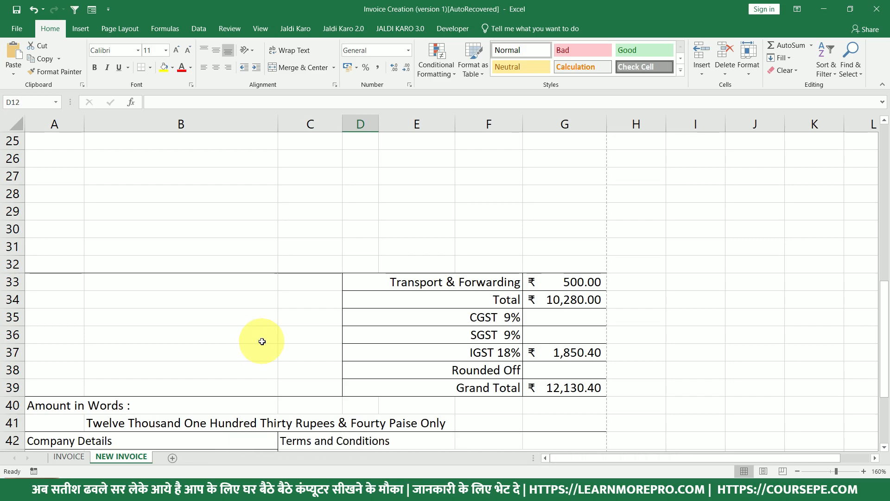
Open the Excel Add-ins manager from the Add-ins page of Excel Options.
{"action": "right_click", "coordinate": [447, 29]}
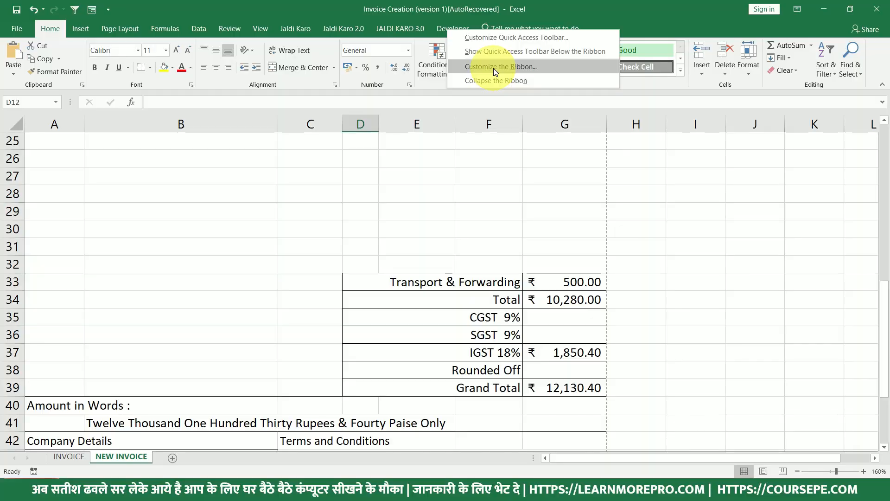
{"action": "left_click", "coordinate": [495, 69]}
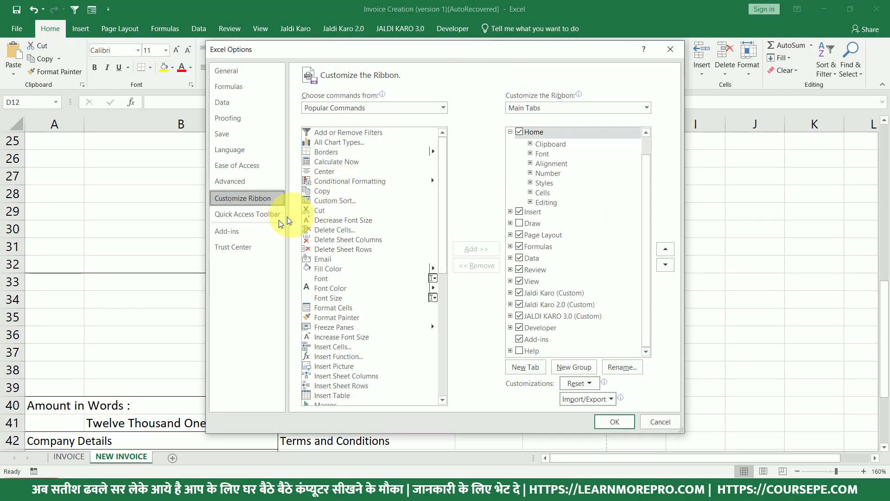
{"action": "left_click", "coordinate": [241, 235]}
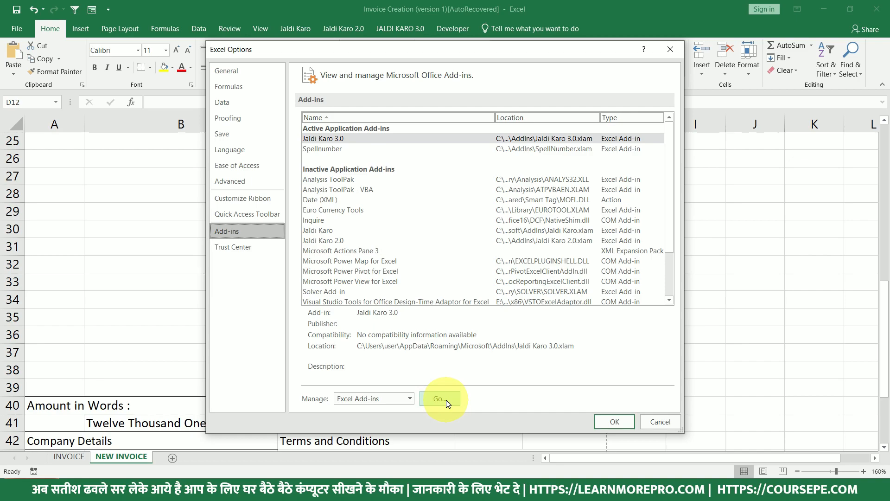
{"action": "left_click", "coordinate": [446, 400]}
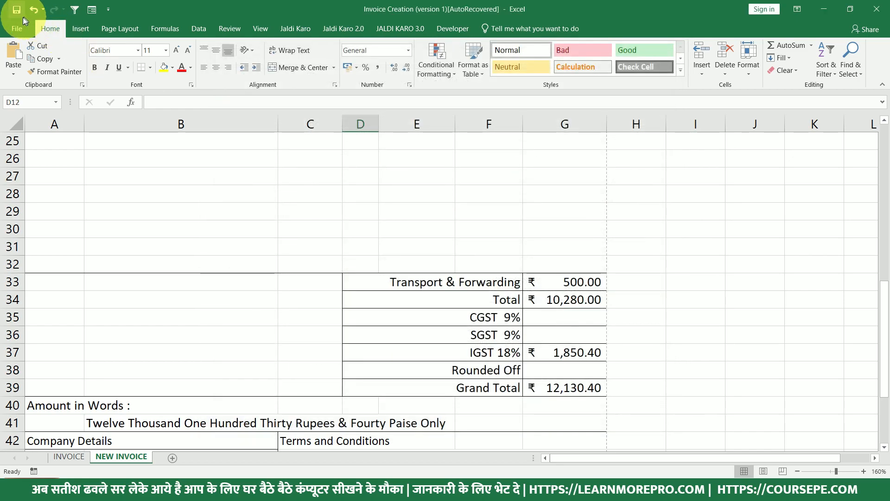
{"action": "left_click", "coordinate": [20, 29]}
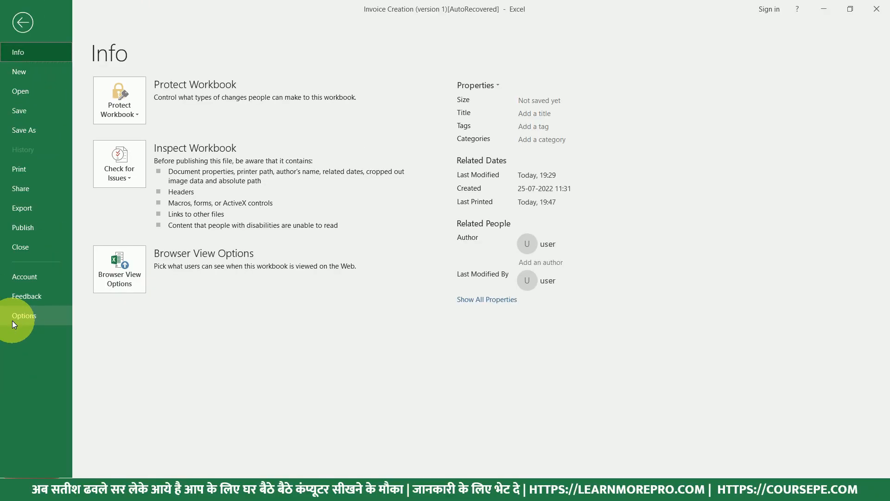
{"action": "left_click", "coordinate": [13, 322]}
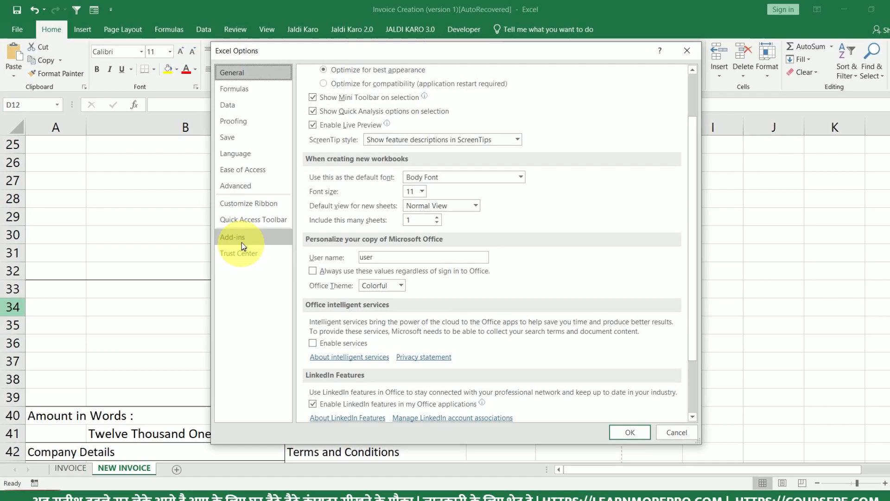
{"action": "left_click", "coordinate": [241, 242]}
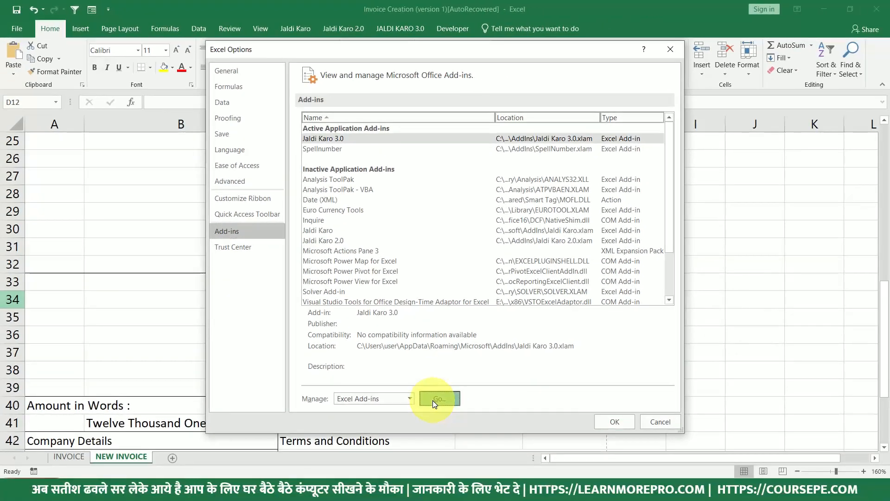
{"action": "left_click", "coordinate": [444, 412]}
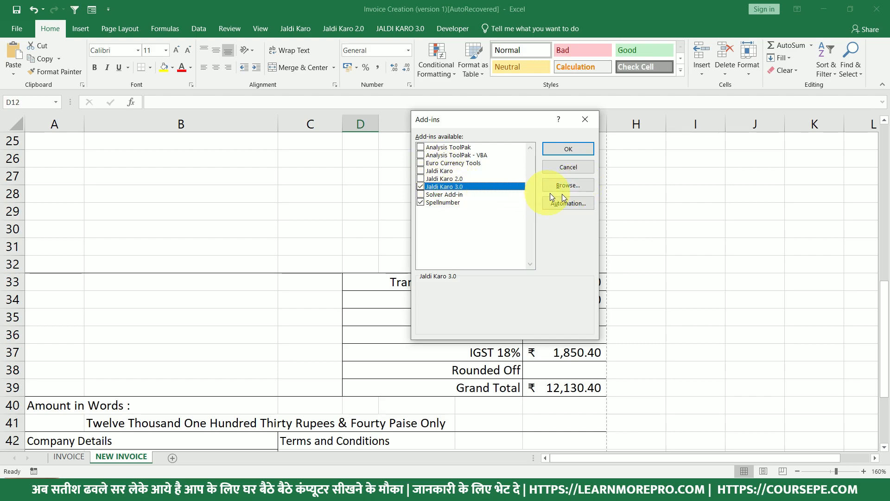
Load SpellNumber.xlam from the Download folder, replacing the existing copy.
{"action": "left_click", "coordinate": [576, 186]}
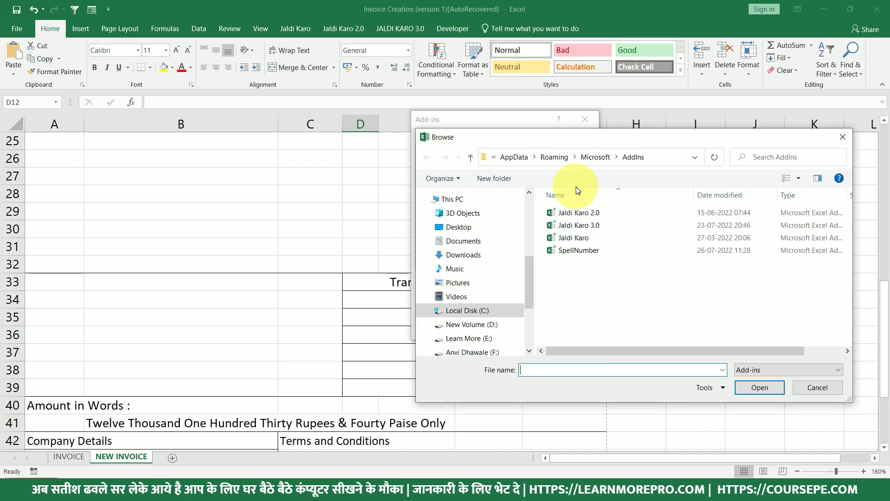
{"action": "left_click", "coordinate": [583, 253]}
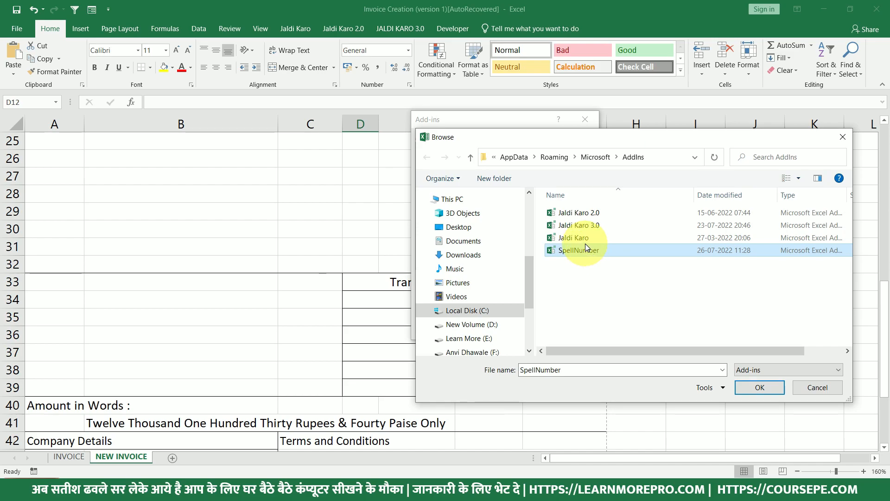
{"action": "scroll", "coordinate": [464, 232], "scroll_direction": "up", "scroll_amount": 3}
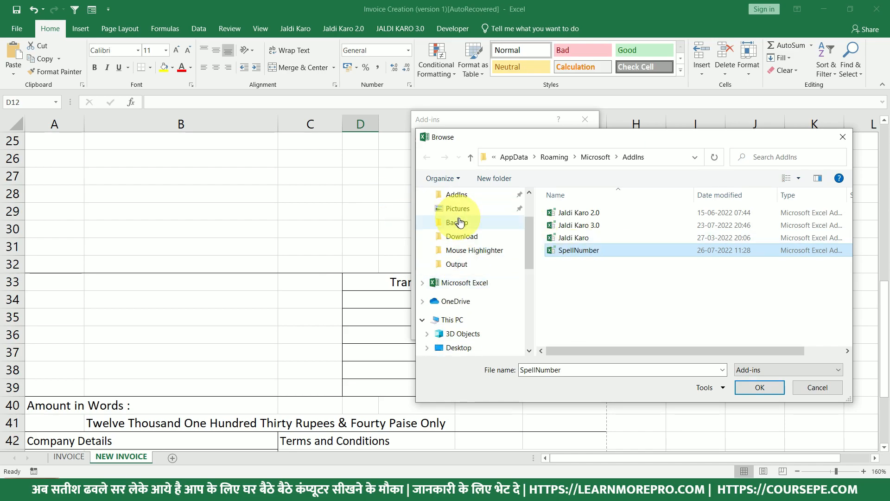
{"action": "left_click", "coordinate": [477, 253]}
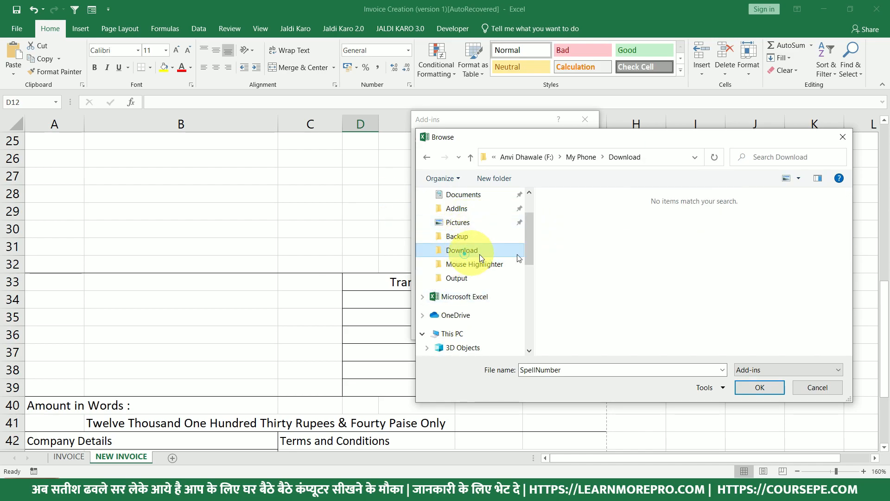
{"action": "left_click", "coordinate": [582, 237]}
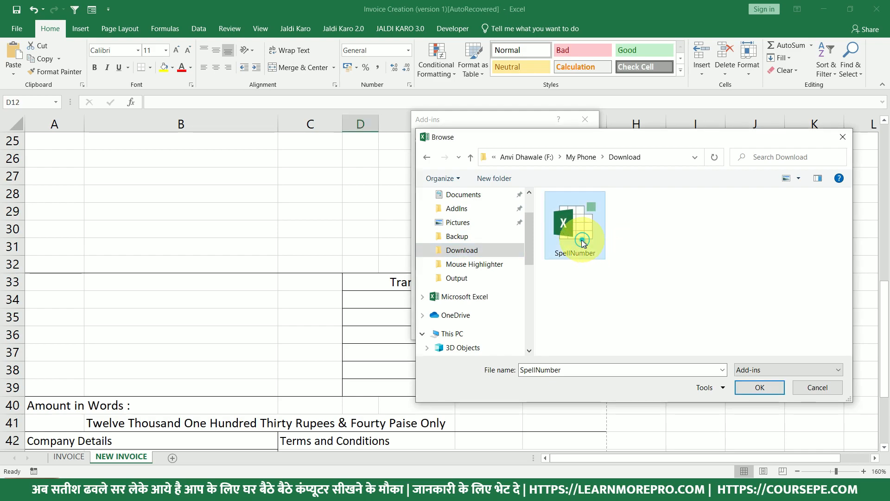
{"action": "left_click", "coordinate": [753, 390]}
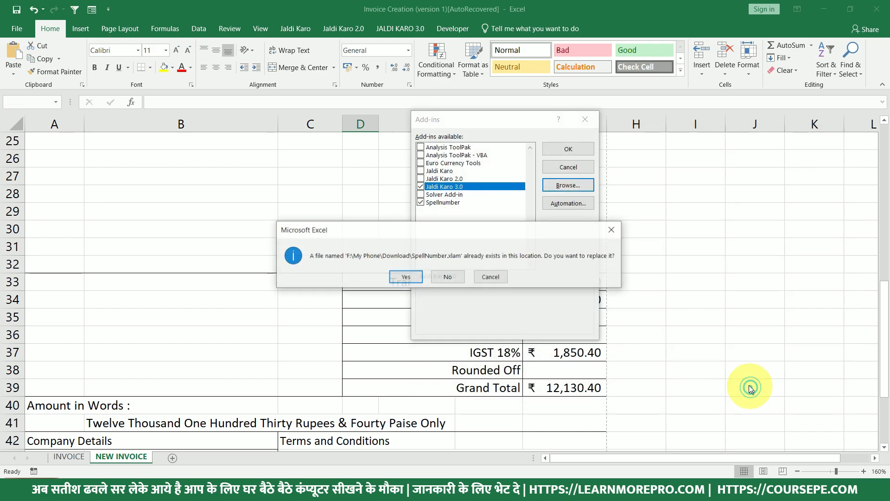
{"action": "left_click", "coordinate": [406, 277]}
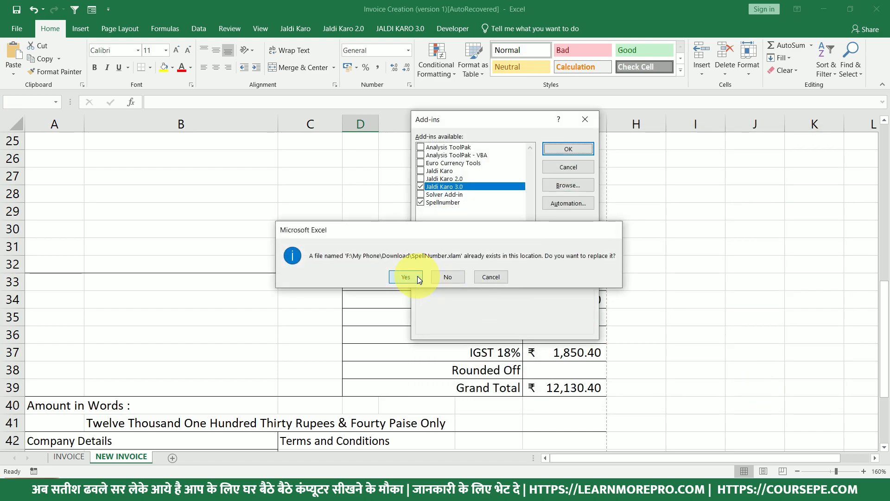
Close the Add-ins list and re-commit =SpellNumber(G39) in B41.
{"action": "left_click", "coordinate": [569, 170]}
{"action": "left_click", "coordinate": [105, 423]}
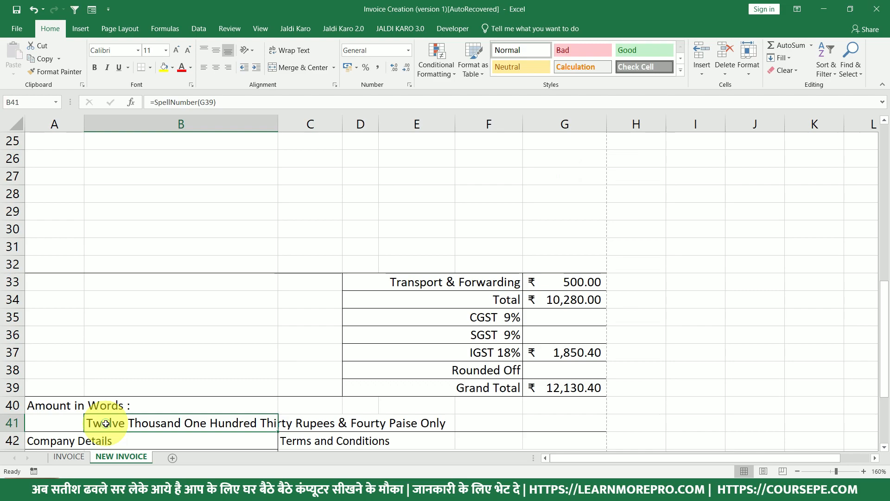
{"action": "double_click", "coordinate": [106, 423]}
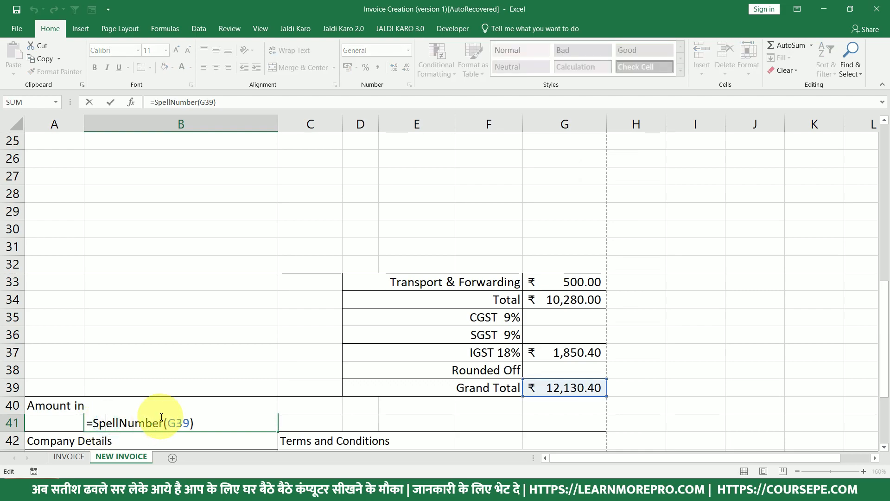
{"action": "key", "text": "ctrl+Return"}
Scroll through the invoice to check the ₹ 12,130.40 amount in words.
{"action": "scroll", "coordinate": [376, 404], "scroll_direction": "down", "scroll_amount": 1}
{"action": "scroll", "coordinate": [375, 404], "scroll_direction": "down", "scroll_amount": 2}
{"action": "scroll", "coordinate": [375, 404], "scroll_direction": "up", "scroll_amount": 2}
{"action": "scroll", "coordinate": [371, 399], "scroll_direction": "up", "scroll_amount": 6}
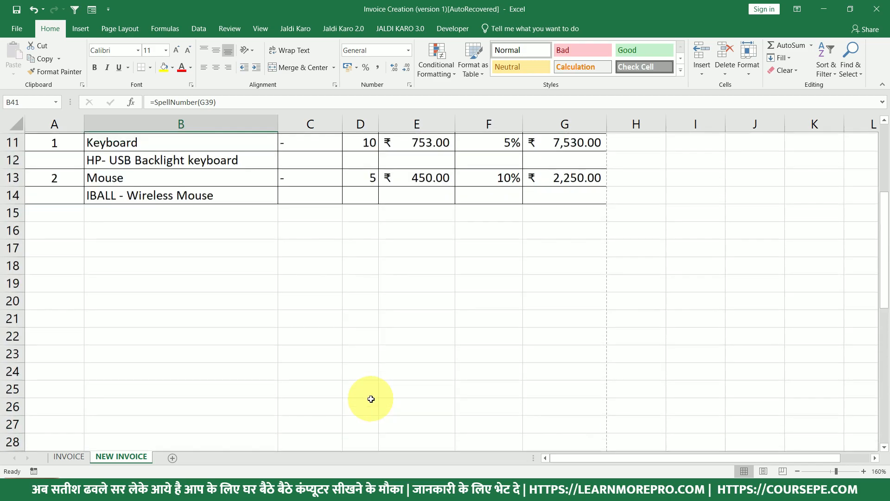
{"action": "scroll", "coordinate": [370, 398], "scroll_direction": "up", "scroll_amount": 3}
{"action": "left_click", "coordinate": [47, 206]}
{"action": "scroll", "coordinate": [177, 355], "scroll_direction": "down", "scroll_amount": 3}
{"action": "scroll", "coordinate": [177, 355], "scroll_direction": "down", "scroll_amount": 5}
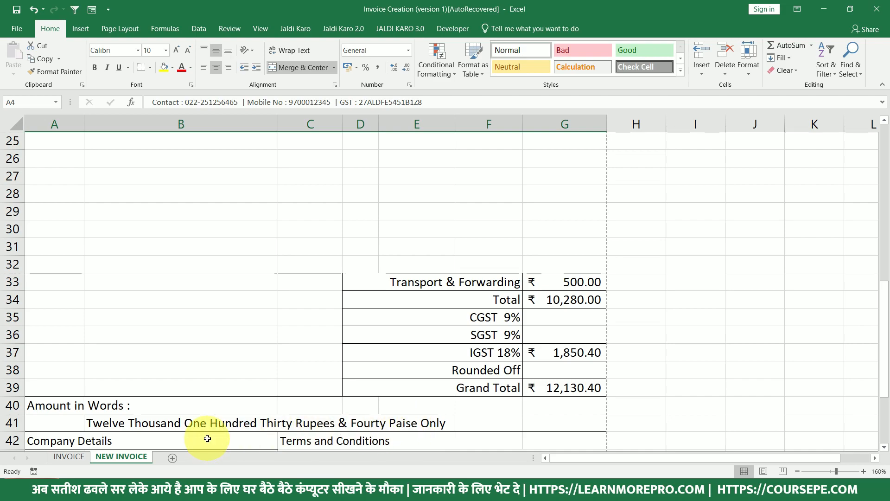
{"action": "scroll", "coordinate": [208, 438], "scroll_direction": "up", "scroll_amount": 8}
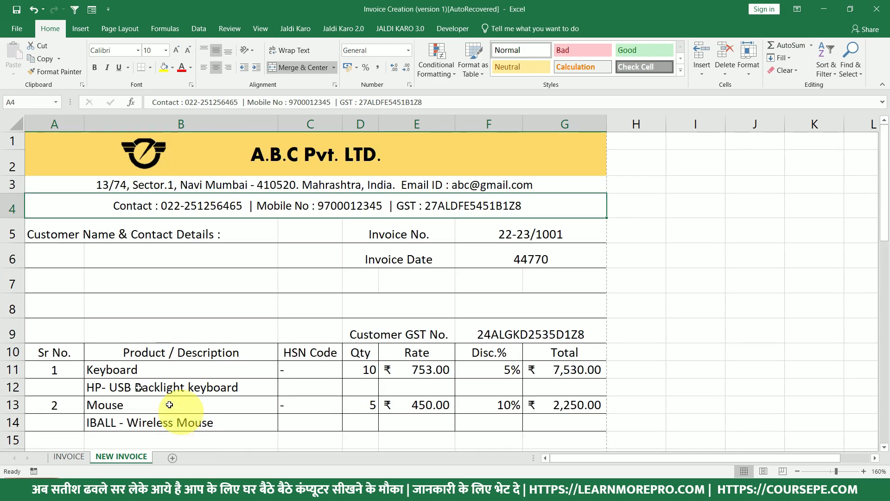
{"action": "key", "text": "ctrl+p"}
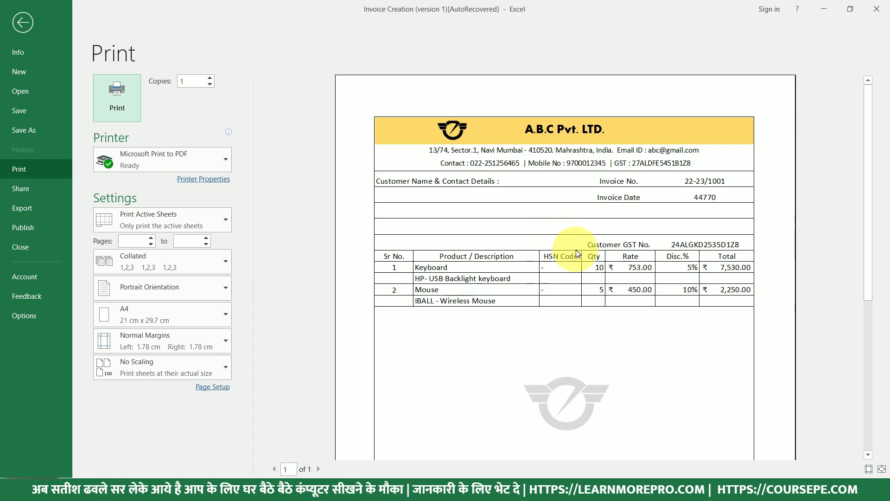
{"action": "scroll", "coordinate": [575, 252], "scroll_direction": "down", "scroll_amount": 5}
{"action": "scroll", "coordinate": [577, 264], "scroll_direction": "down", "scroll_amount": 1}
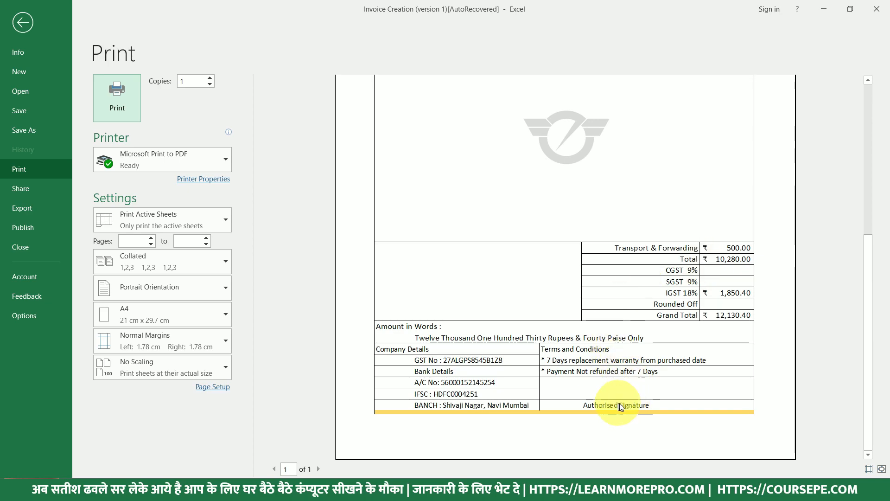
{"action": "key", "text": "Escape"}
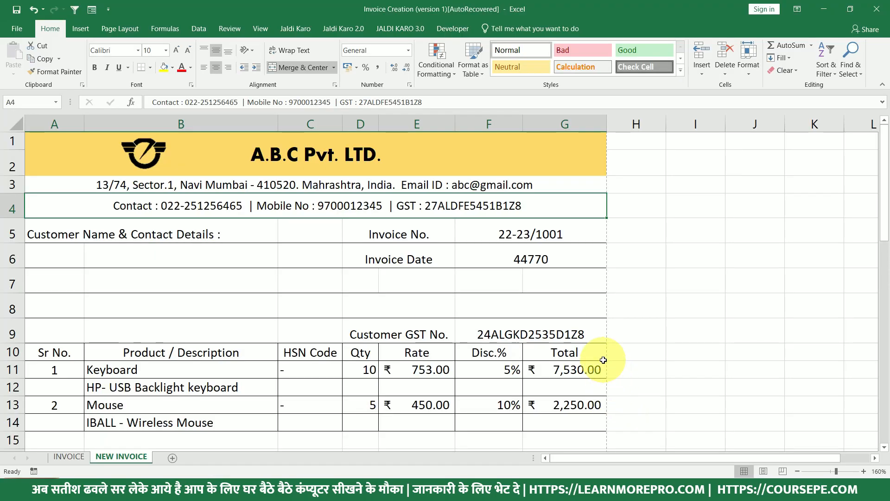
Scroll down to the Authorised Signature row and back up to review the invoice.
{"action": "scroll", "coordinate": [603, 360], "scroll_direction": "down", "scroll_amount": 1}
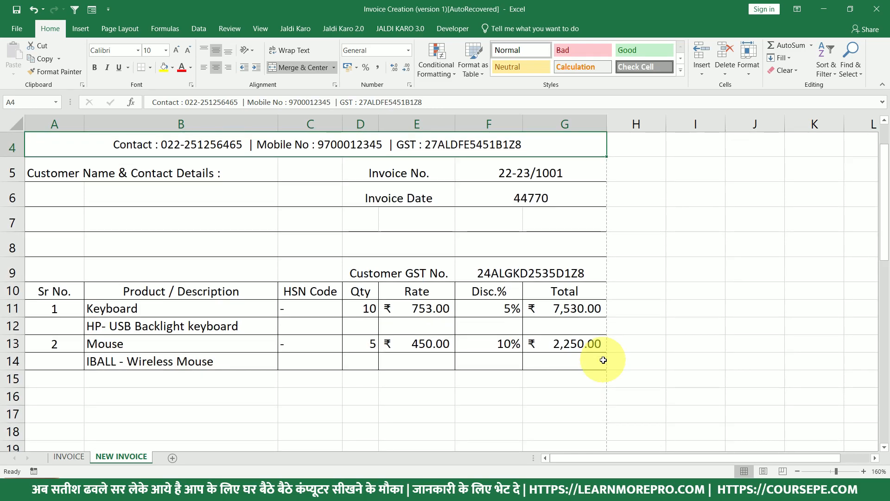
{"action": "scroll", "coordinate": [598, 360], "scroll_direction": "down", "scroll_amount": 7}
{"action": "scroll", "coordinate": [586, 368], "scroll_direction": "down", "scroll_amount": 4}
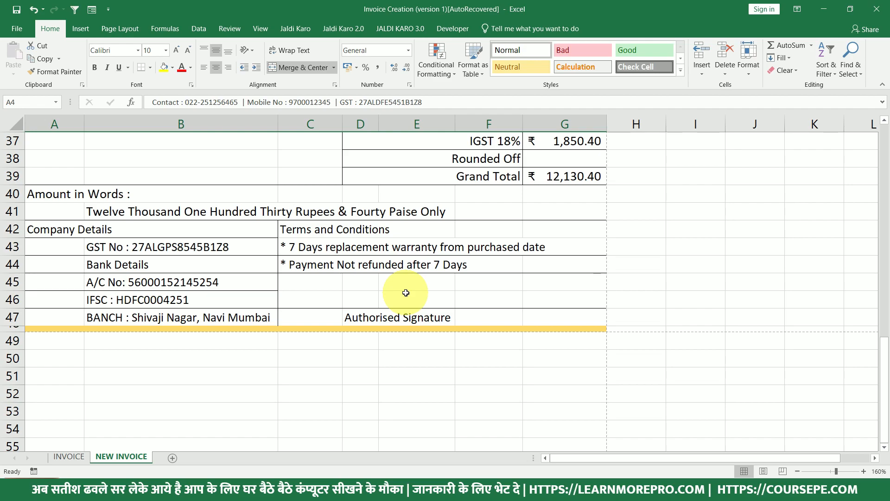
{"action": "scroll", "coordinate": [405, 292], "scroll_direction": "up", "scroll_amount": 12}
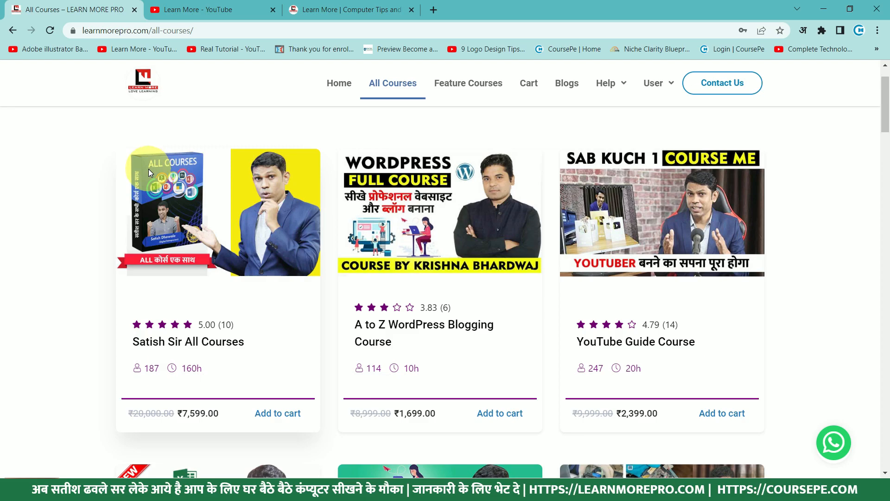
Switch to the Learn More YouTube channel tab and show more subscribed channels.
{"action": "scroll", "coordinate": [149, 172], "scroll_direction": "down", "scroll_amount": 12}
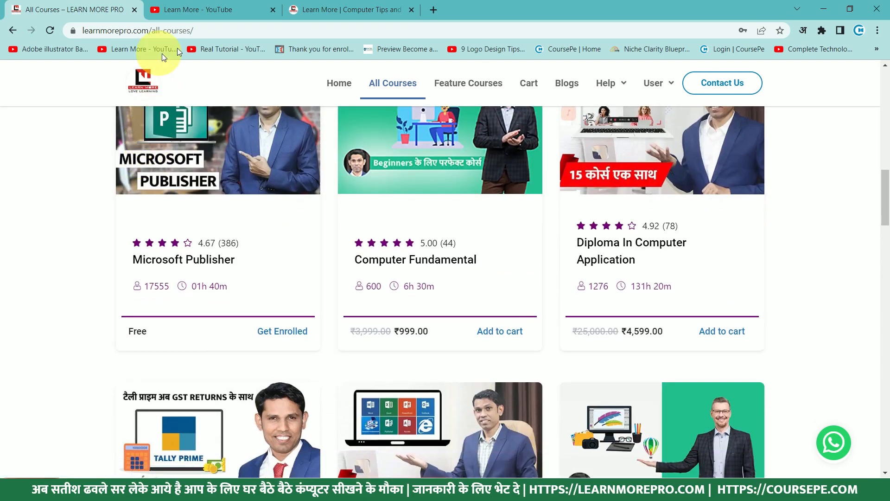
{"action": "left_click", "coordinate": [199, 9]}
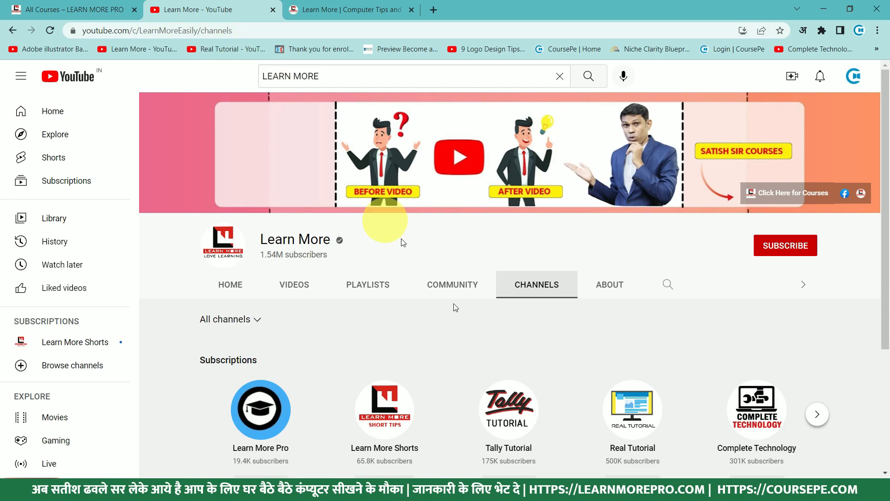
{"action": "scroll", "coordinate": [454, 304], "scroll_direction": "down", "scroll_amount": 1}
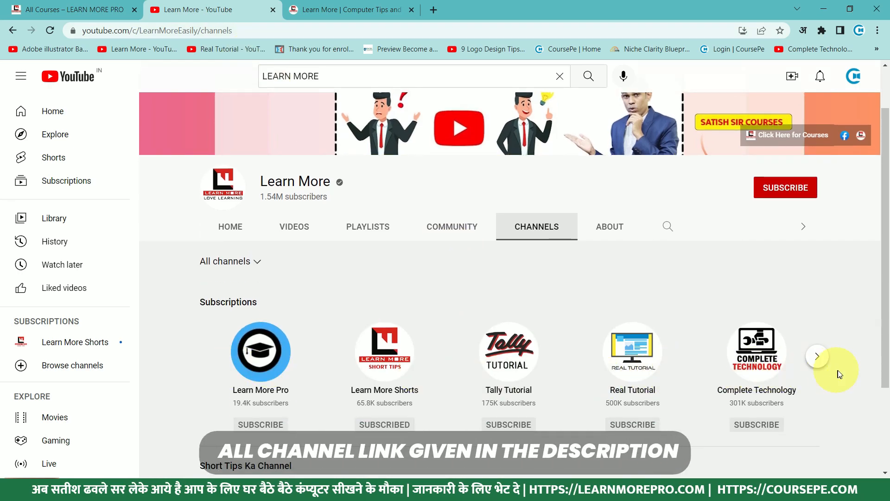
{"action": "left_click", "coordinate": [820, 360]}
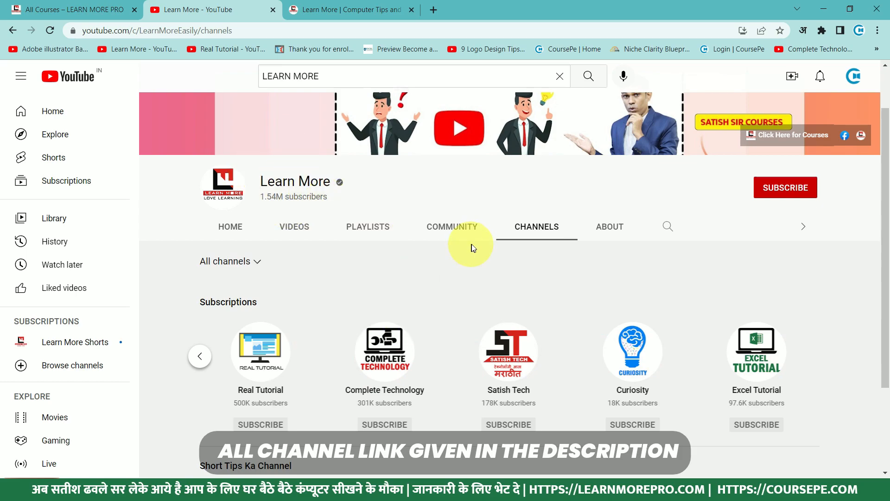
{"action": "scroll", "coordinate": [343, 252], "scroll_direction": "down", "scroll_amount": 3}
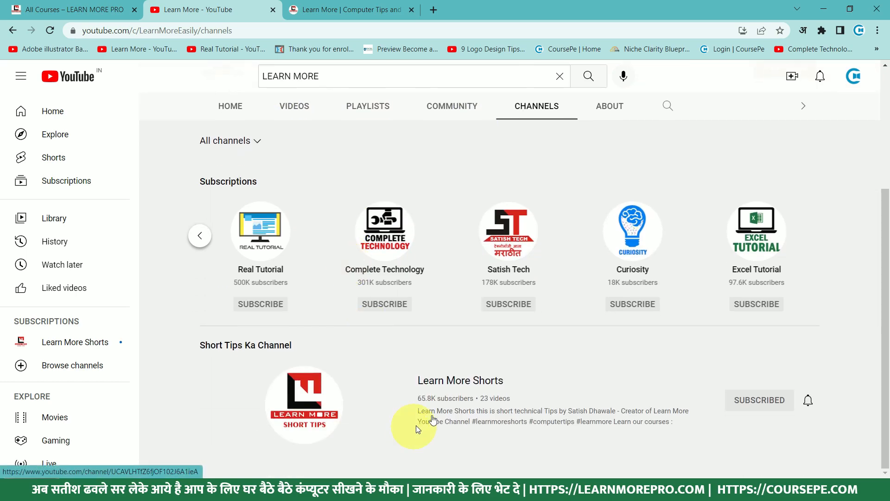
{"action": "scroll", "coordinate": [482, 396], "scroll_direction": "up", "scroll_amount": 4}
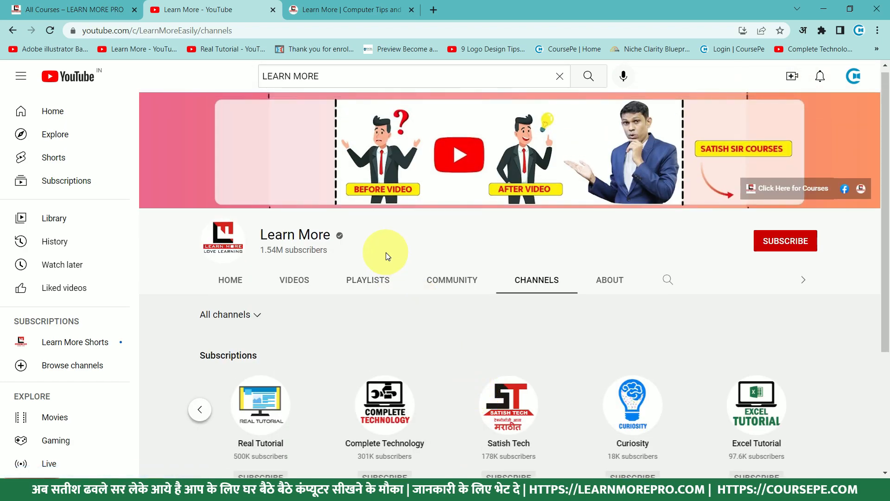
Switch to the learnmoreindia.in Computer Tips page.
{"action": "left_click", "coordinate": [367, 7]}
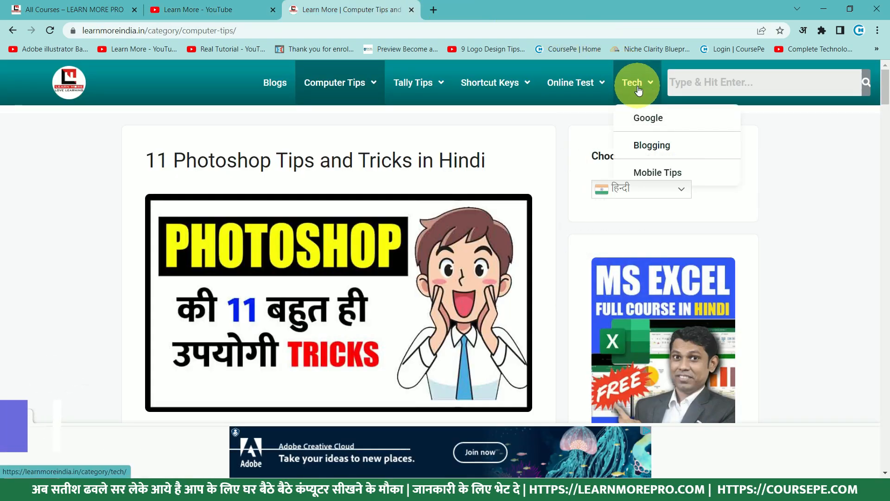
{"action": "mouse_move", "coordinate": [600, 91]}
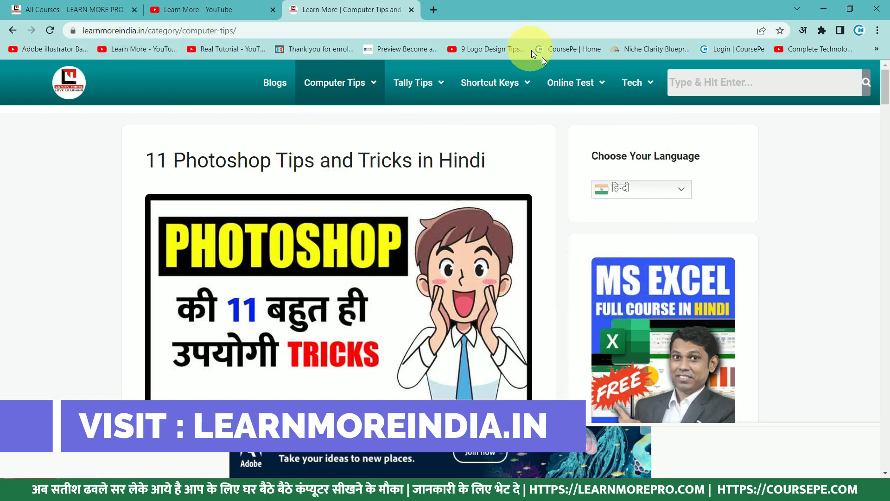
{"action": "mouse_move", "coordinate": [591, 108]}
{"action": "mouse_move", "coordinate": [440, 86]}
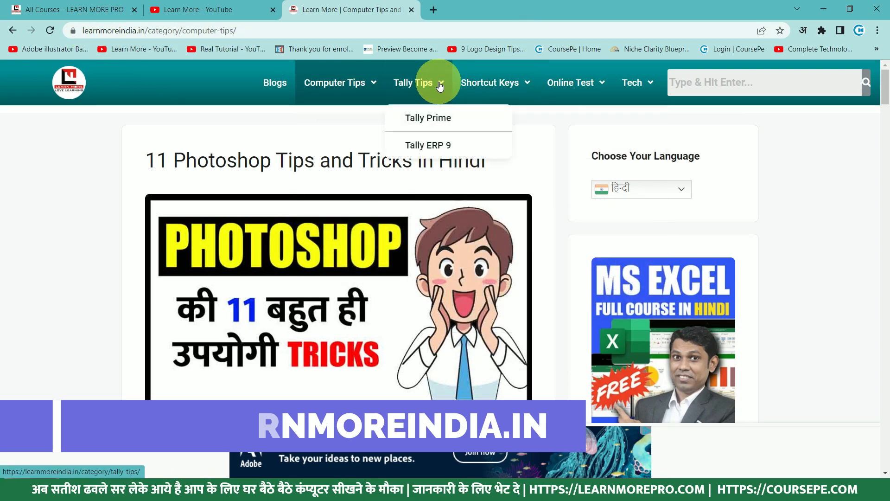